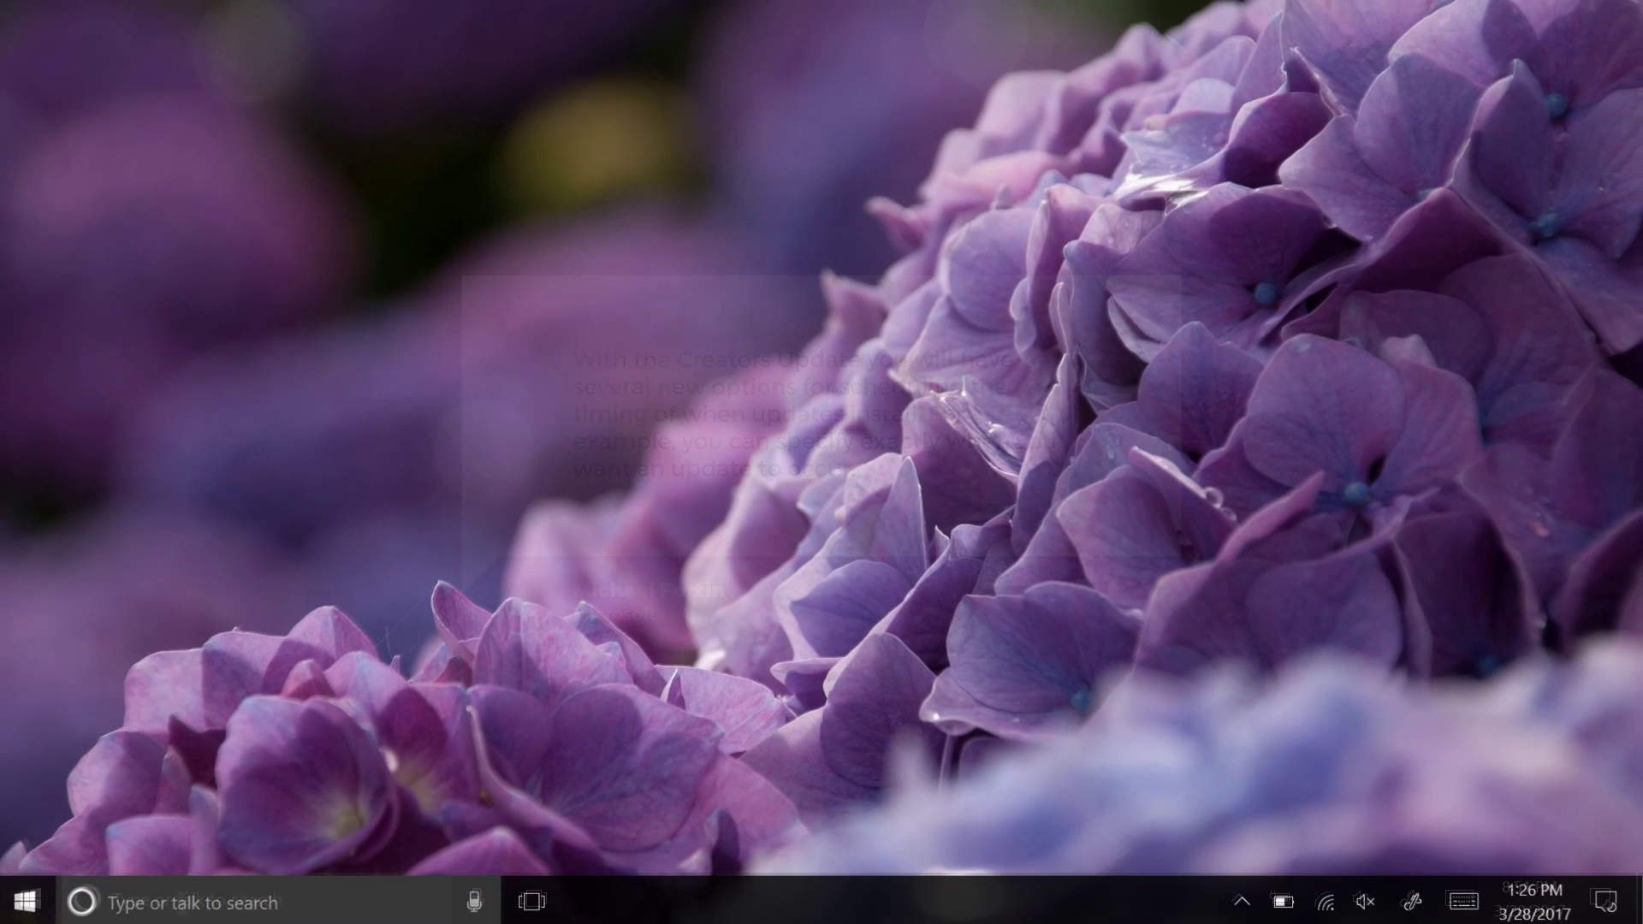
Search 'win' to check the Windows version, then close the About Windows dialog.
{"action": "left_click", "coordinate": [176, 900]}
{"action": "type", "text": "win"}
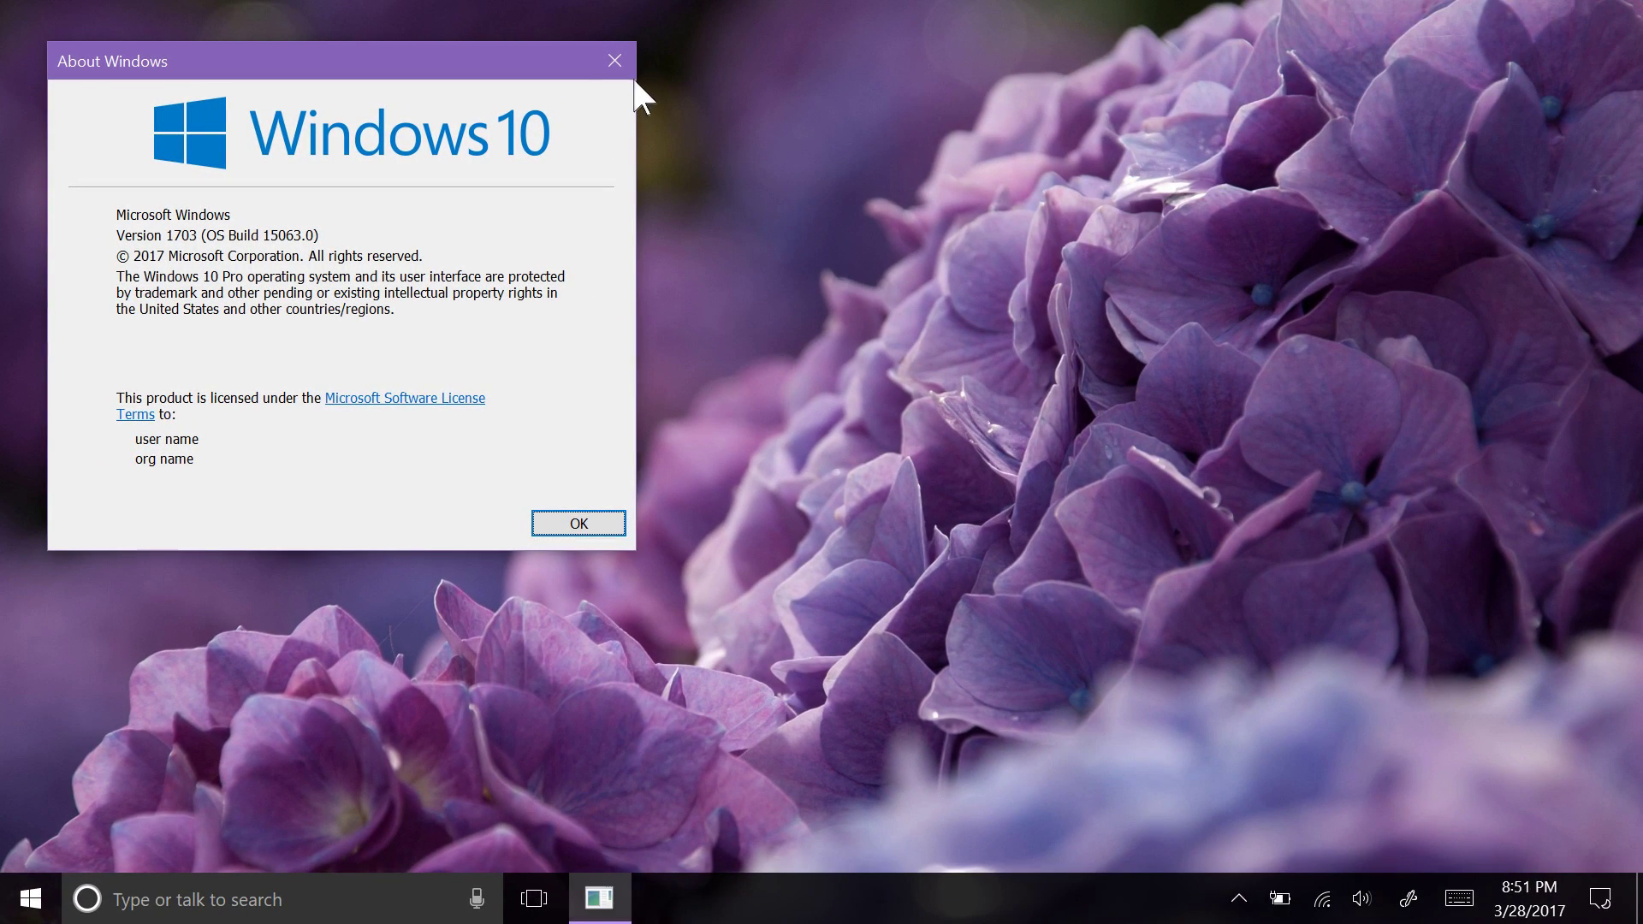
{"action": "left_click", "coordinate": [624, 74]}
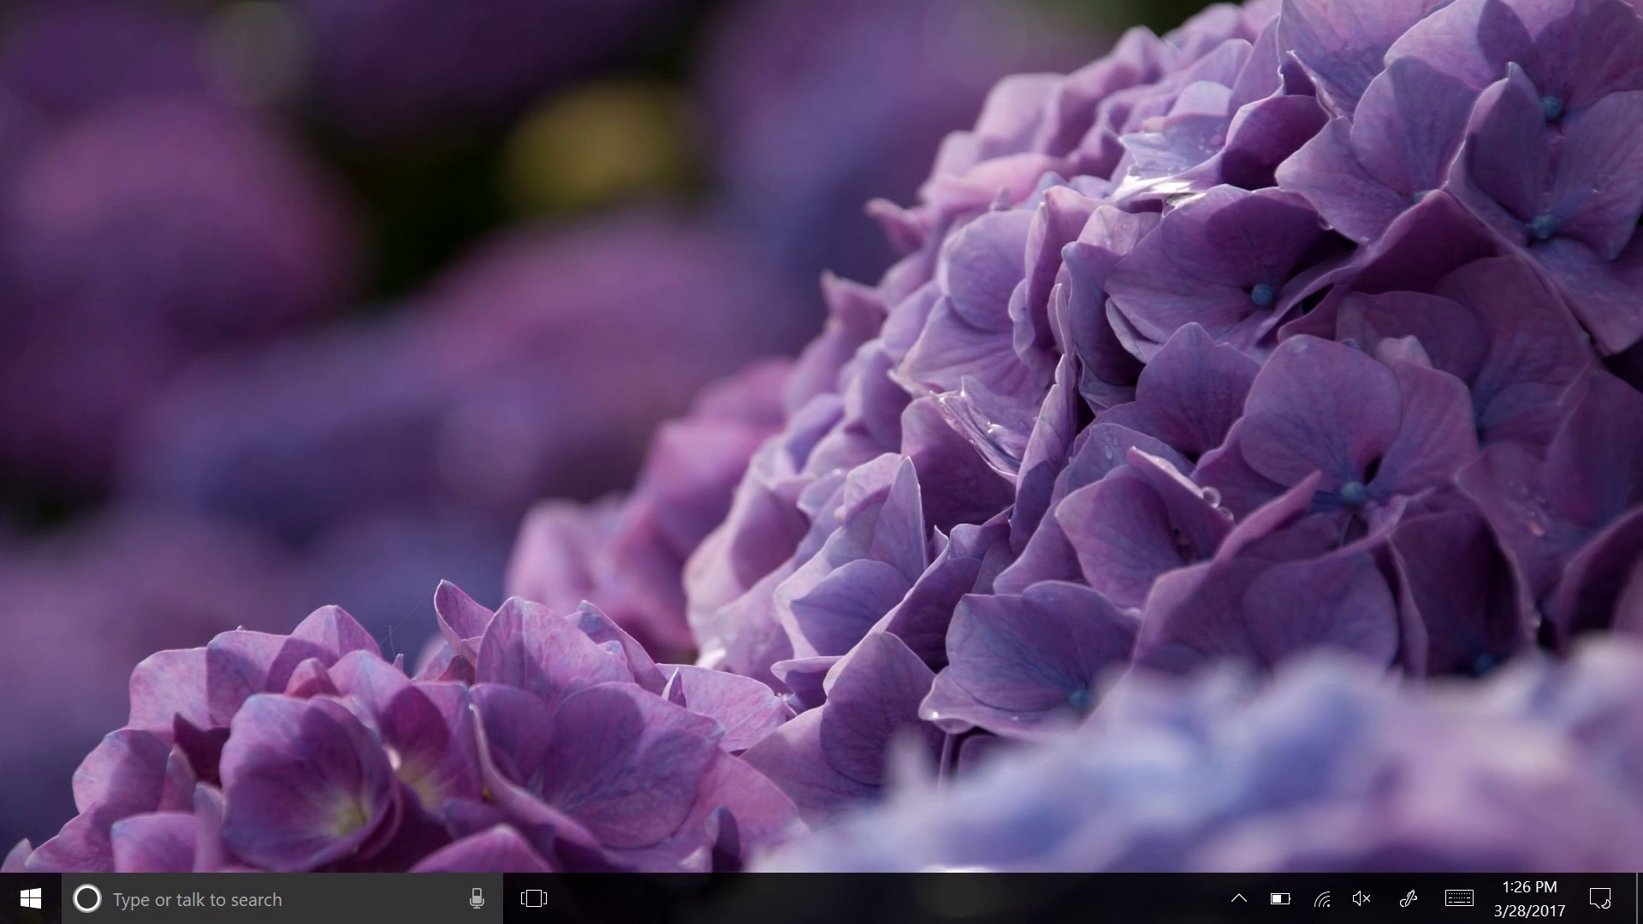
Open Start, close File Explorer, and ask Cortana a spoken question.
{"action": "left_click", "coordinate": [34, 898]}
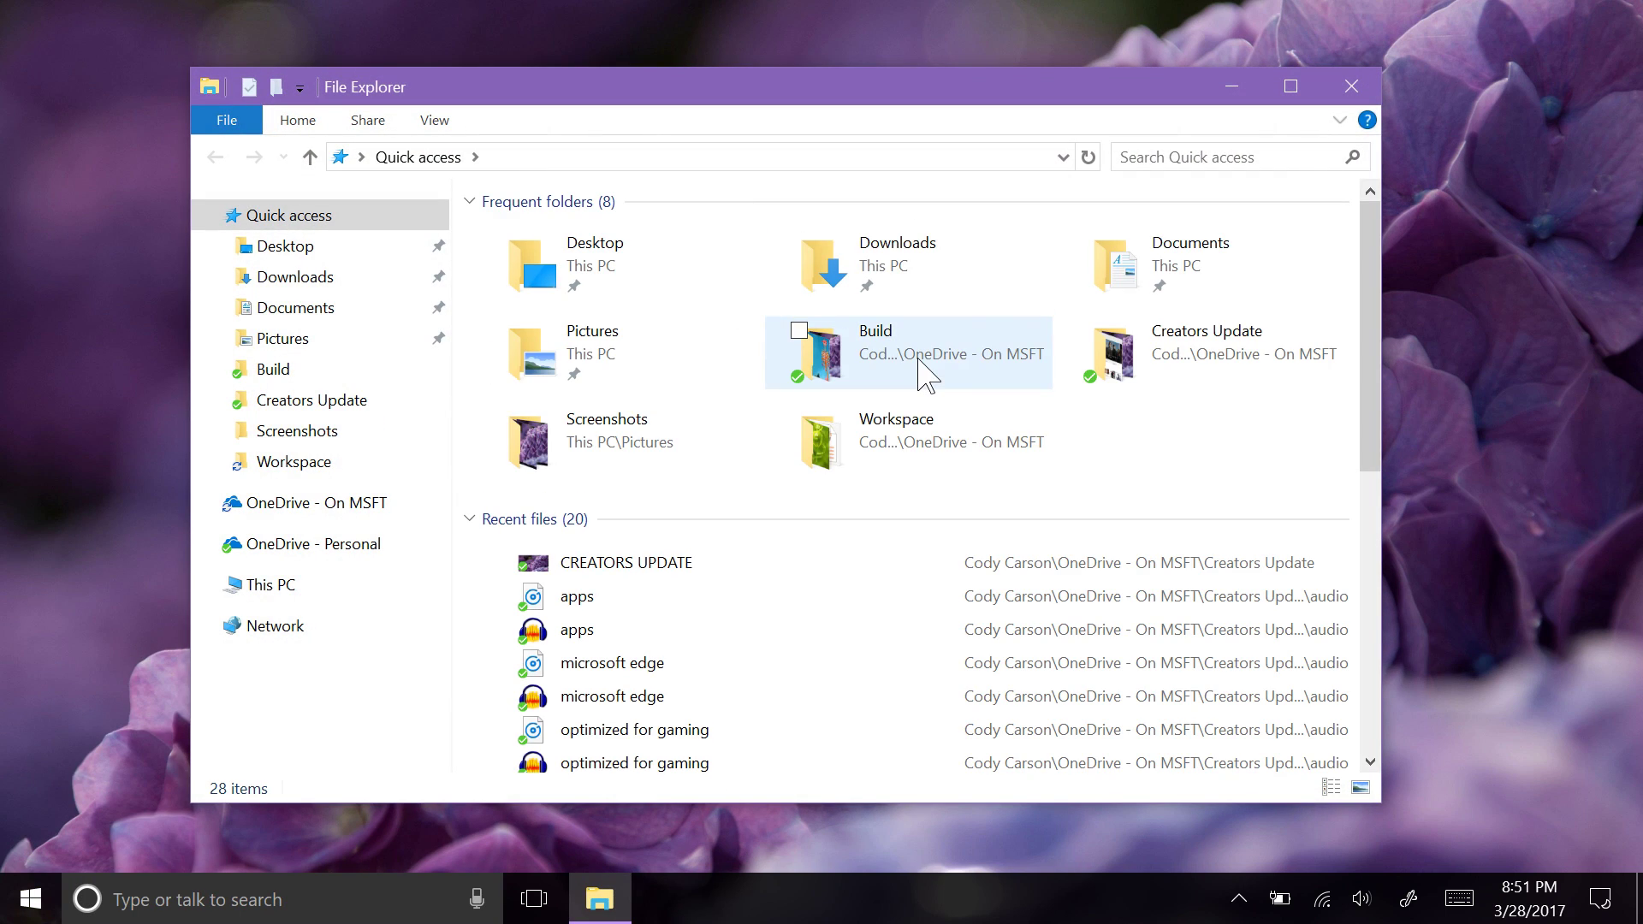
{"action": "left_click", "coordinate": [1364, 97]}
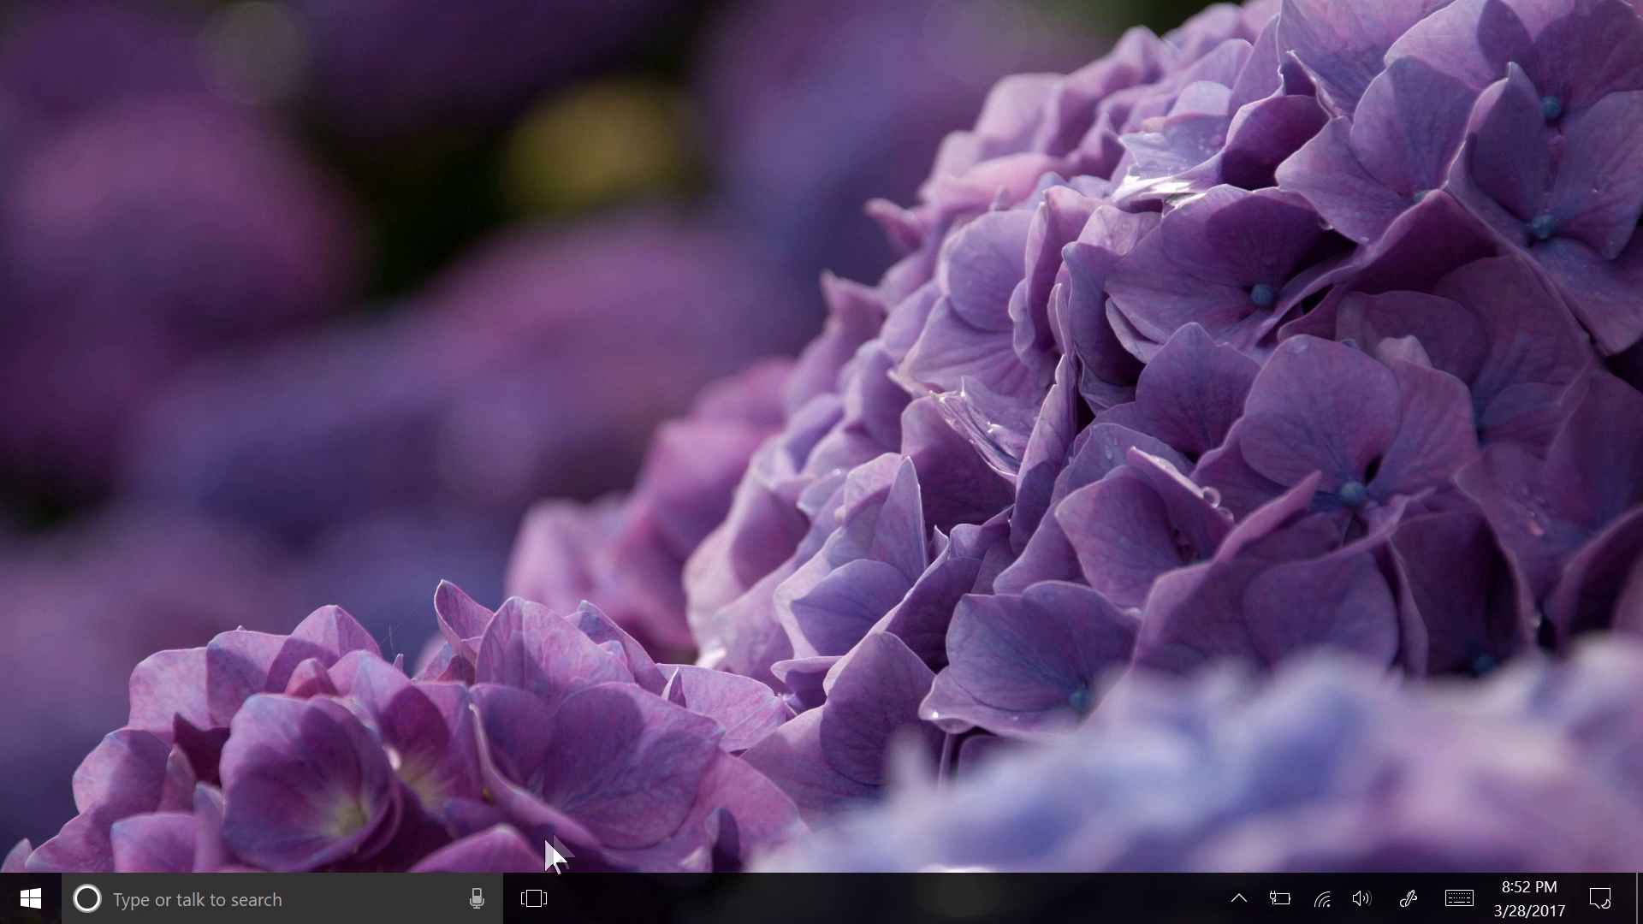
{"action": "left_click", "coordinate": [477, 901]}
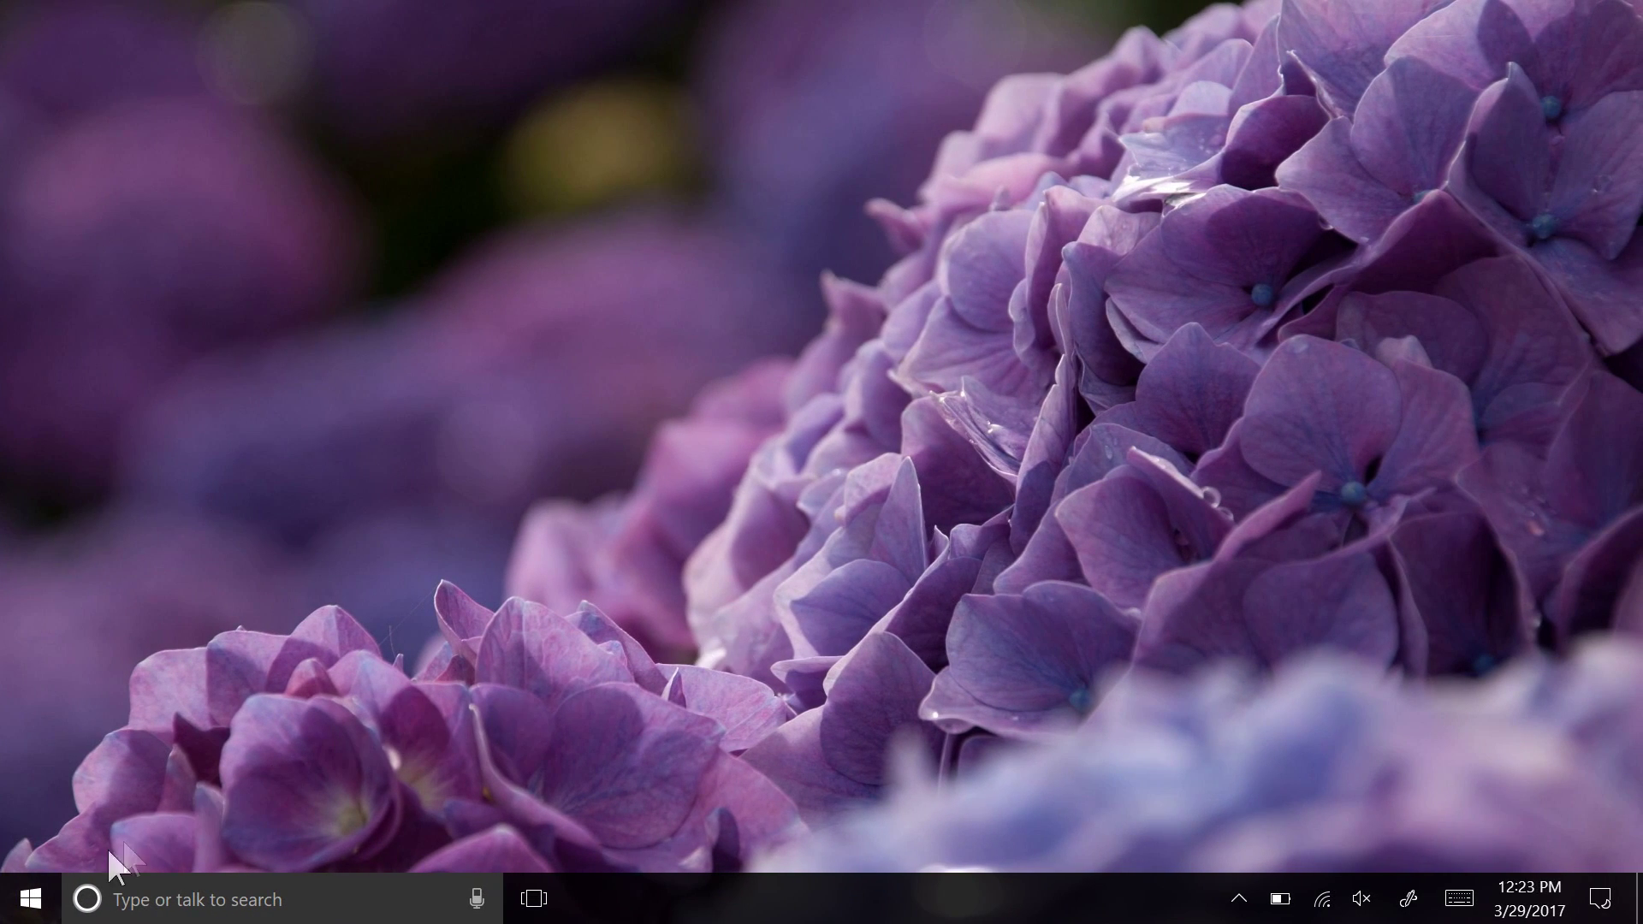
Open Windows Settings from Start and scroll through its categories.
{"action": "left_click", "coordinate": [43, 899]}
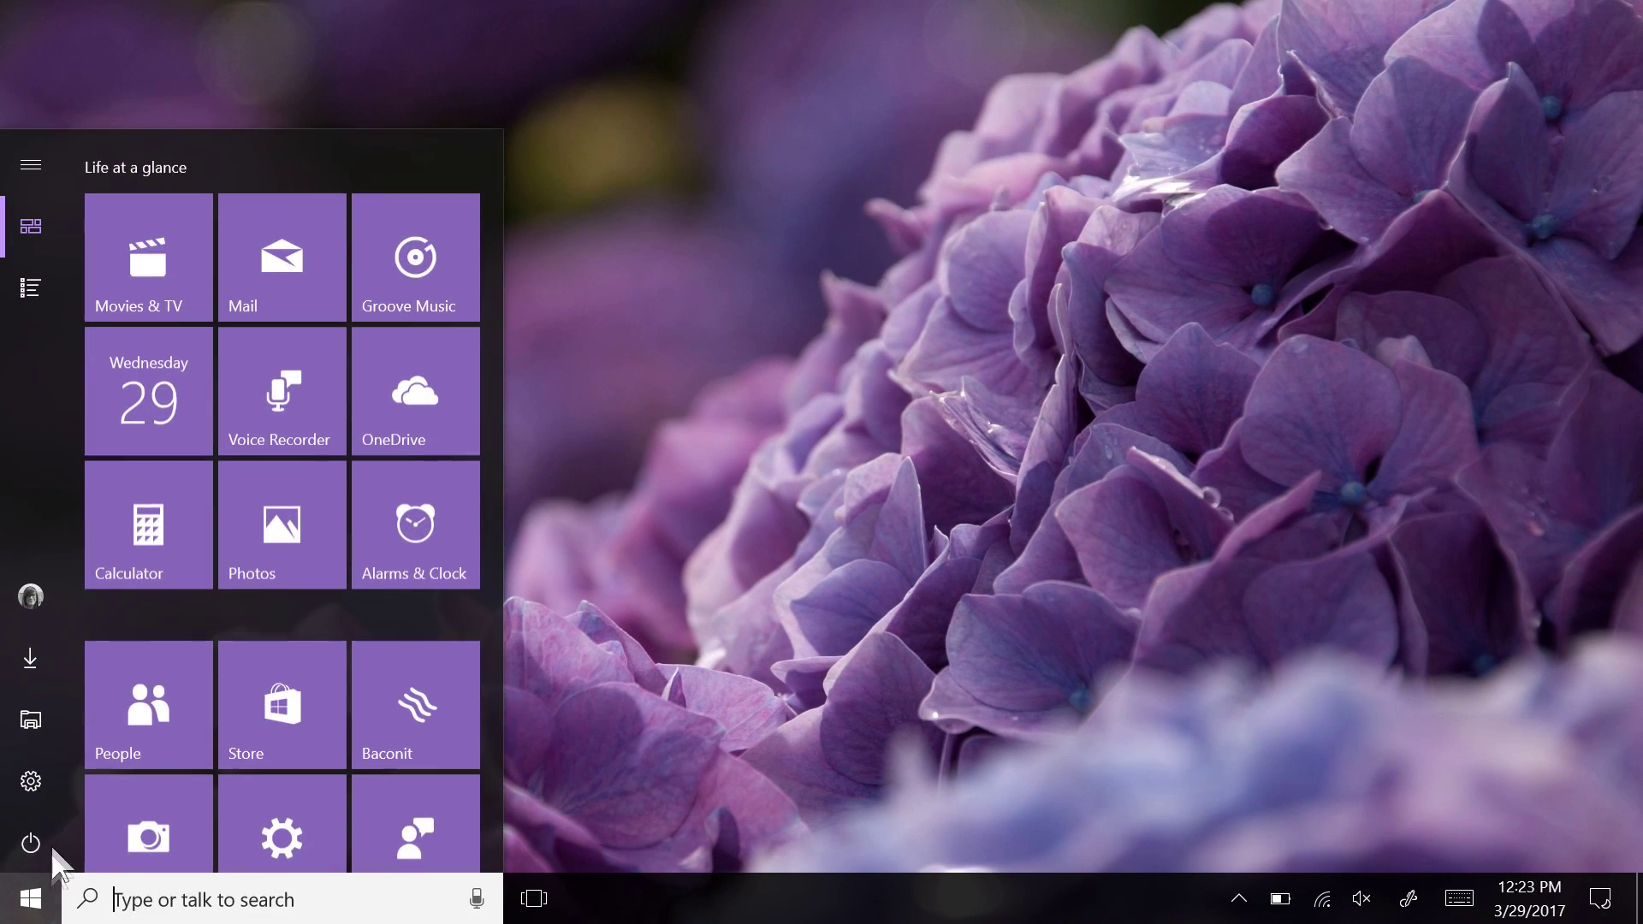
{"action": "left_click", "coordinate": [49, 784]}
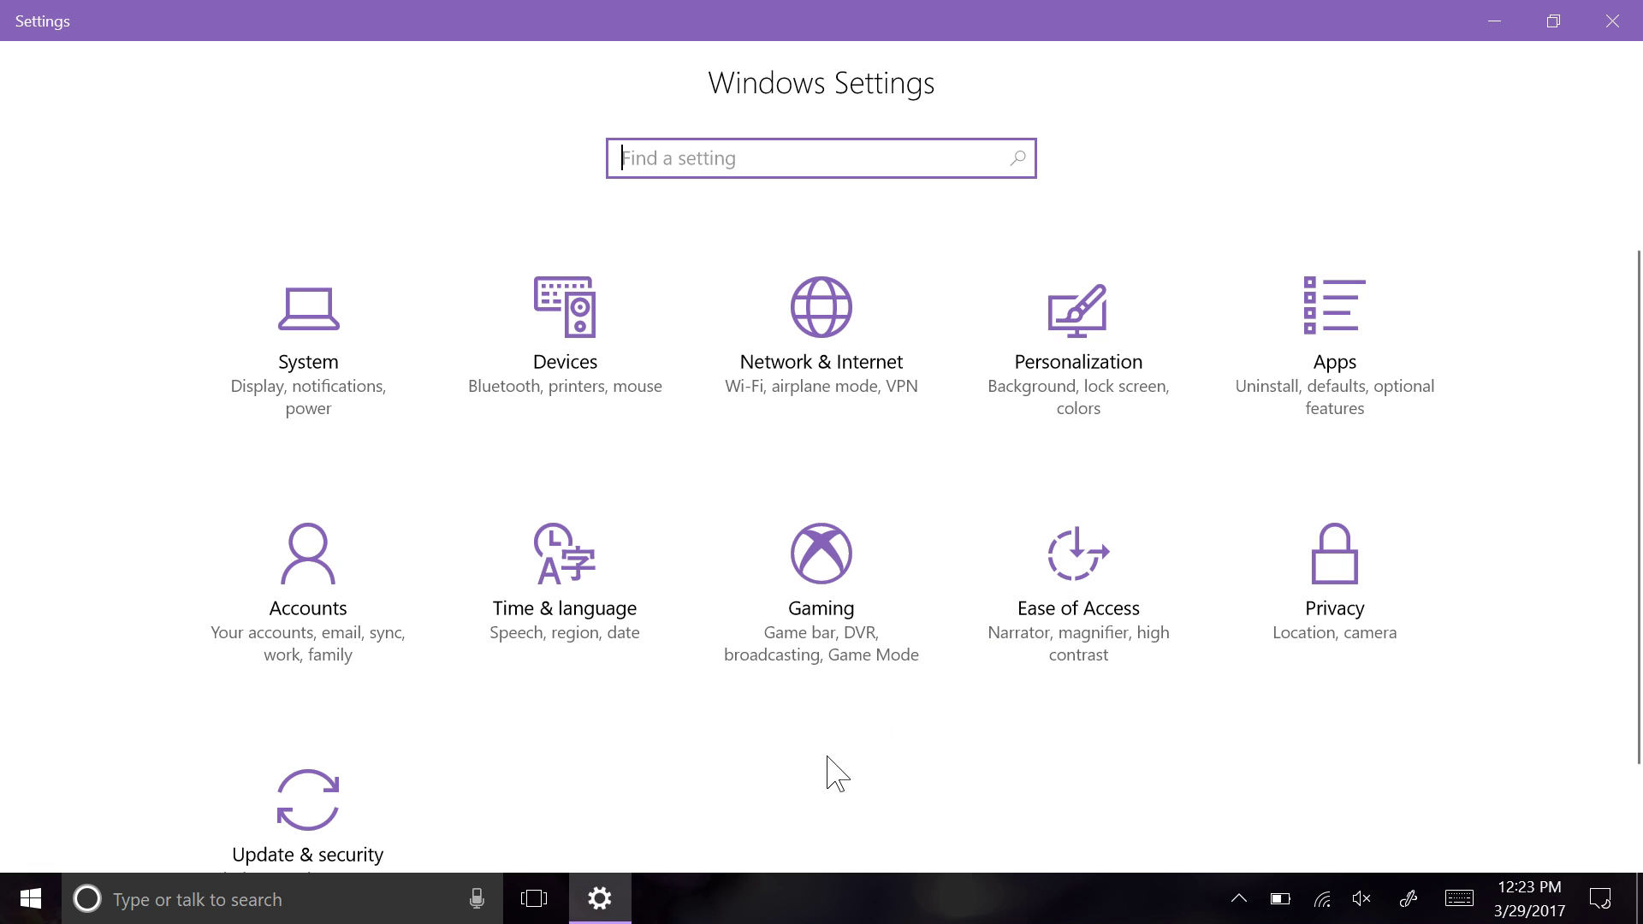
{"action": "scroll", "coordinate": [829, 768], "scroll_direction": "down", "scroll_amount": 3}
{"action": "scroll", "coordinate": [827, 759], "scroll_direction": "up", "scroll_amount": 2}
Browse the troubleshooters on Update & security's new Troubleshoot page.
{"action": "left_click", "coordinate": [312, 827]}
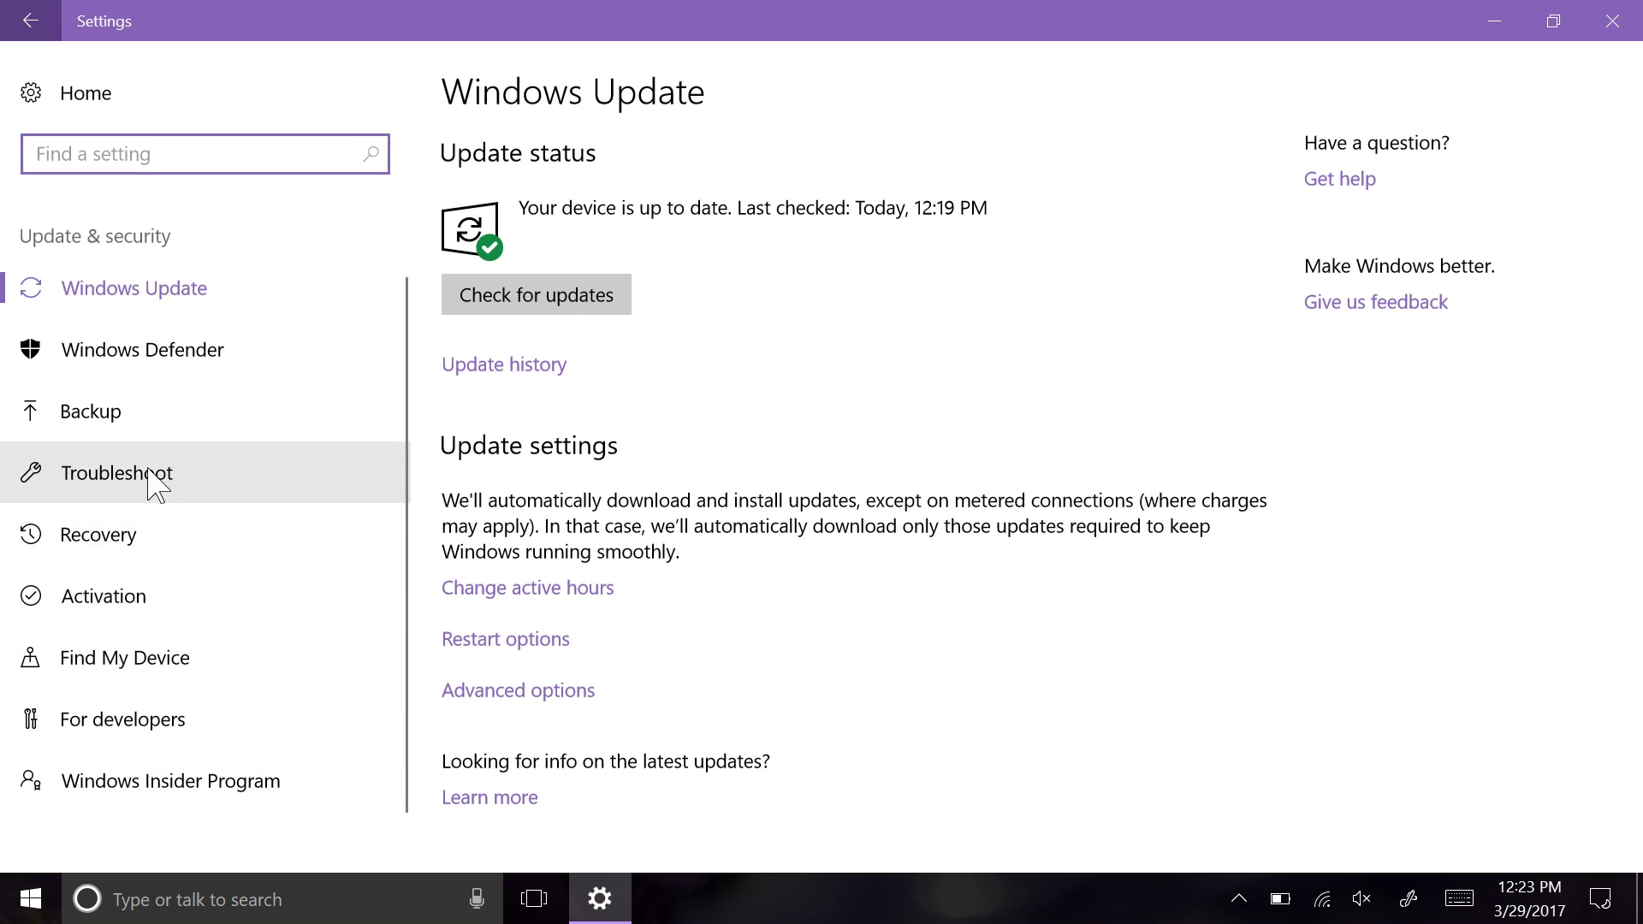
{"action": "left_click", "coordinate": [192, 476]}
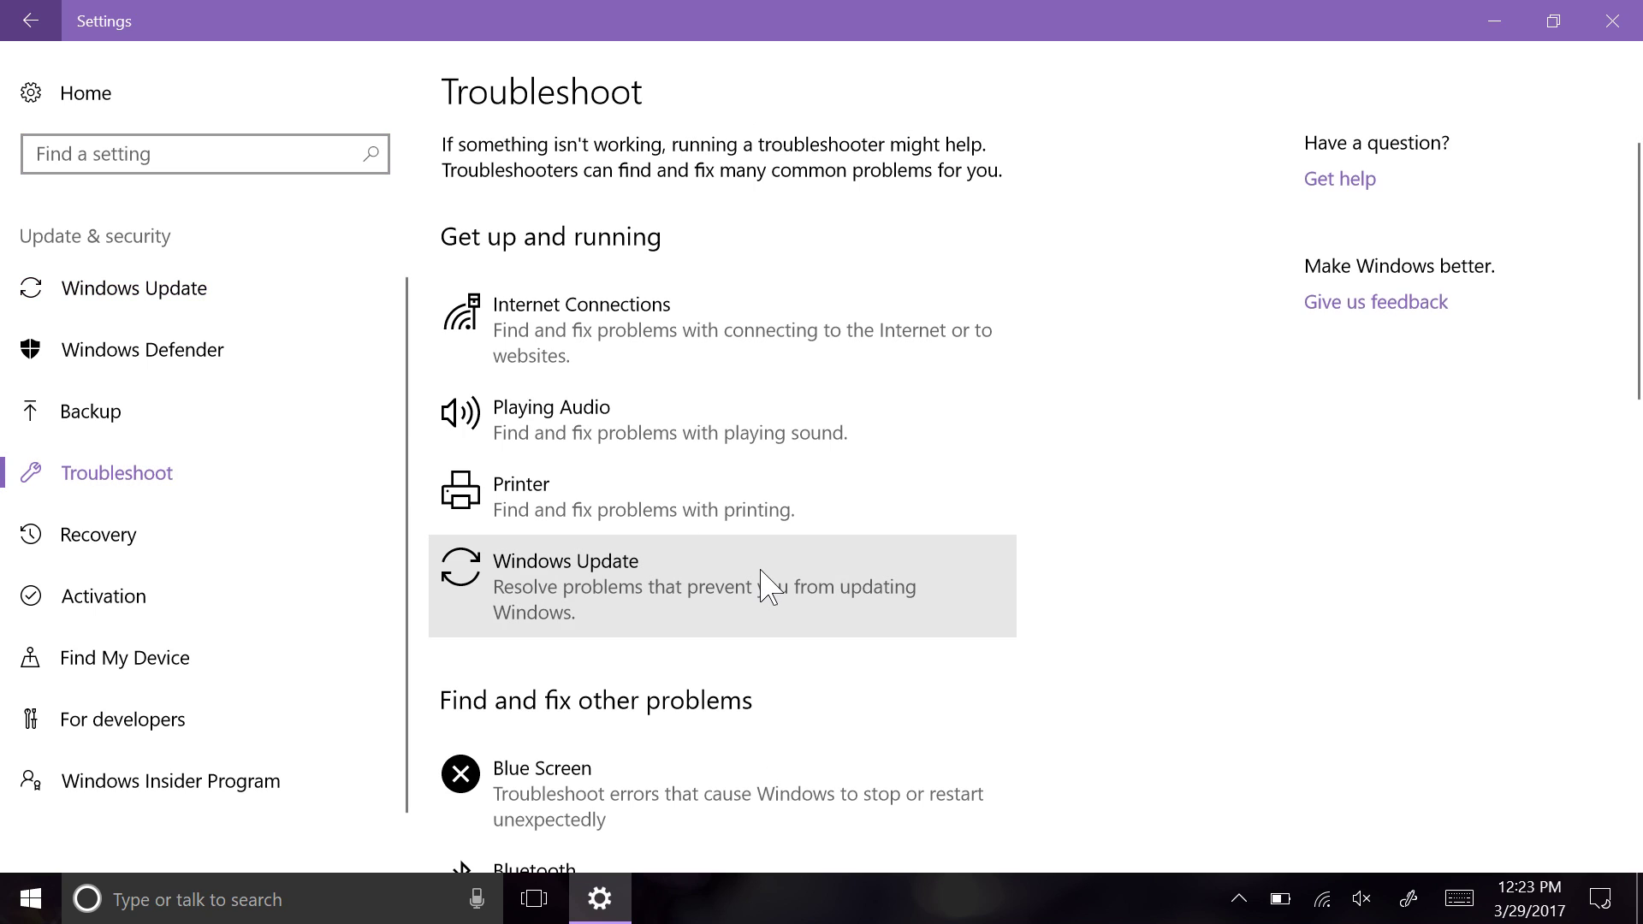
{"action": "scroll", "coordinate": [770, 587], "scroll_direction": "down", "scroll_amount": 10}
{"action": "scroll", "coordinate": [771, 587], "scroll_direction": "up", "scroll_amount": 10}
{"action": "left_click", "coordinate": [128, 113]}
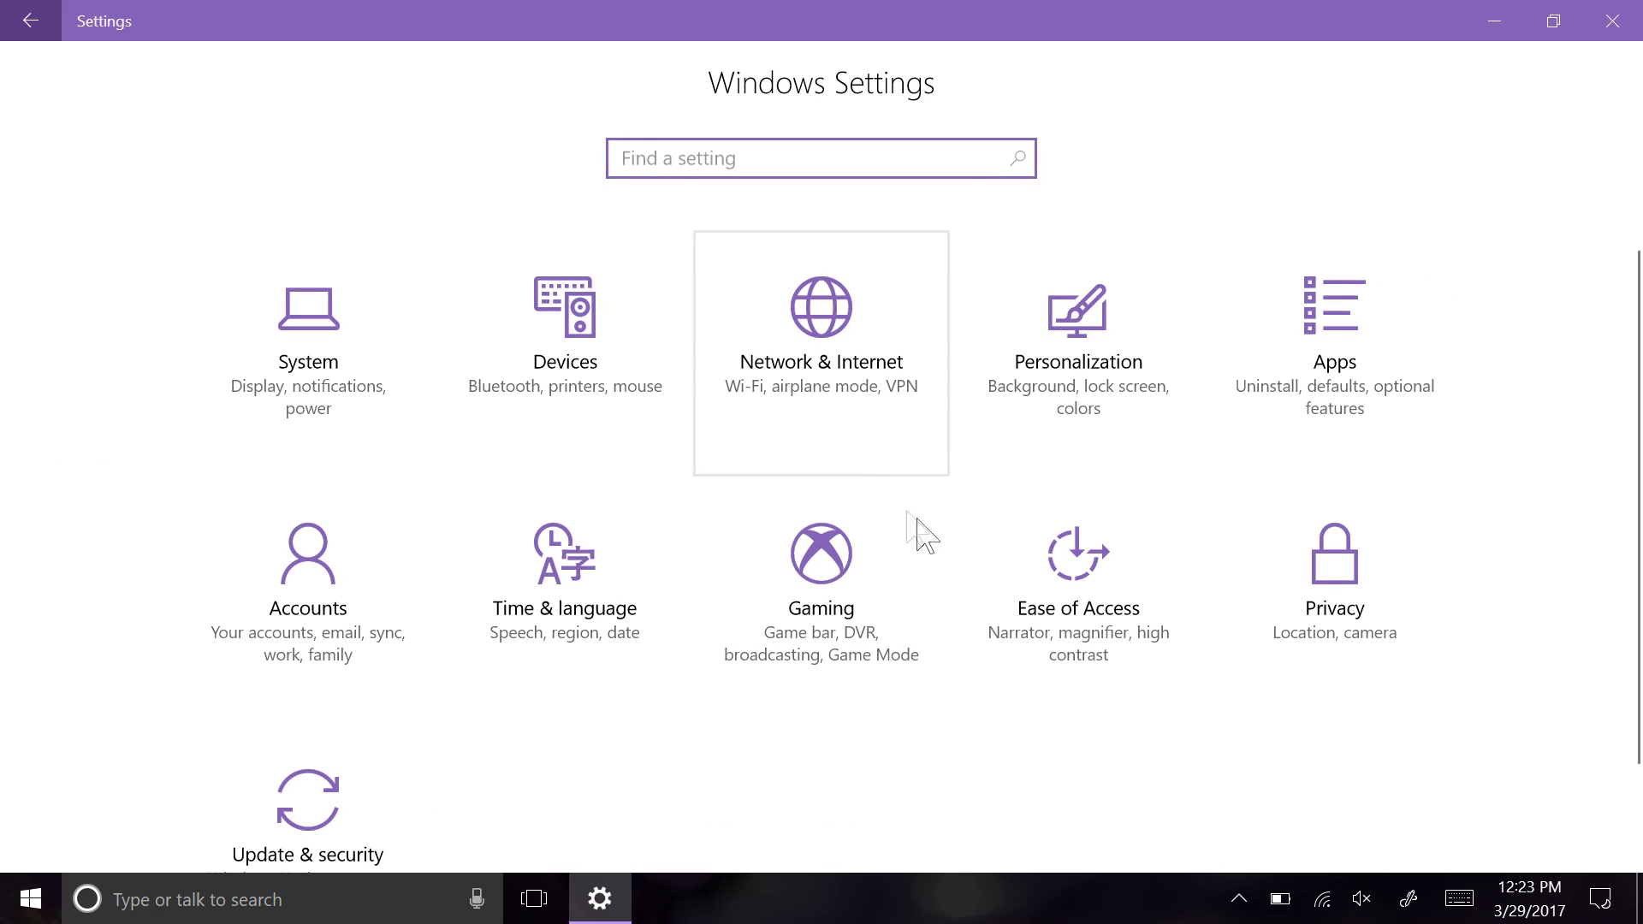
{"action": "left_click", "coordinate": [1247, 389]}
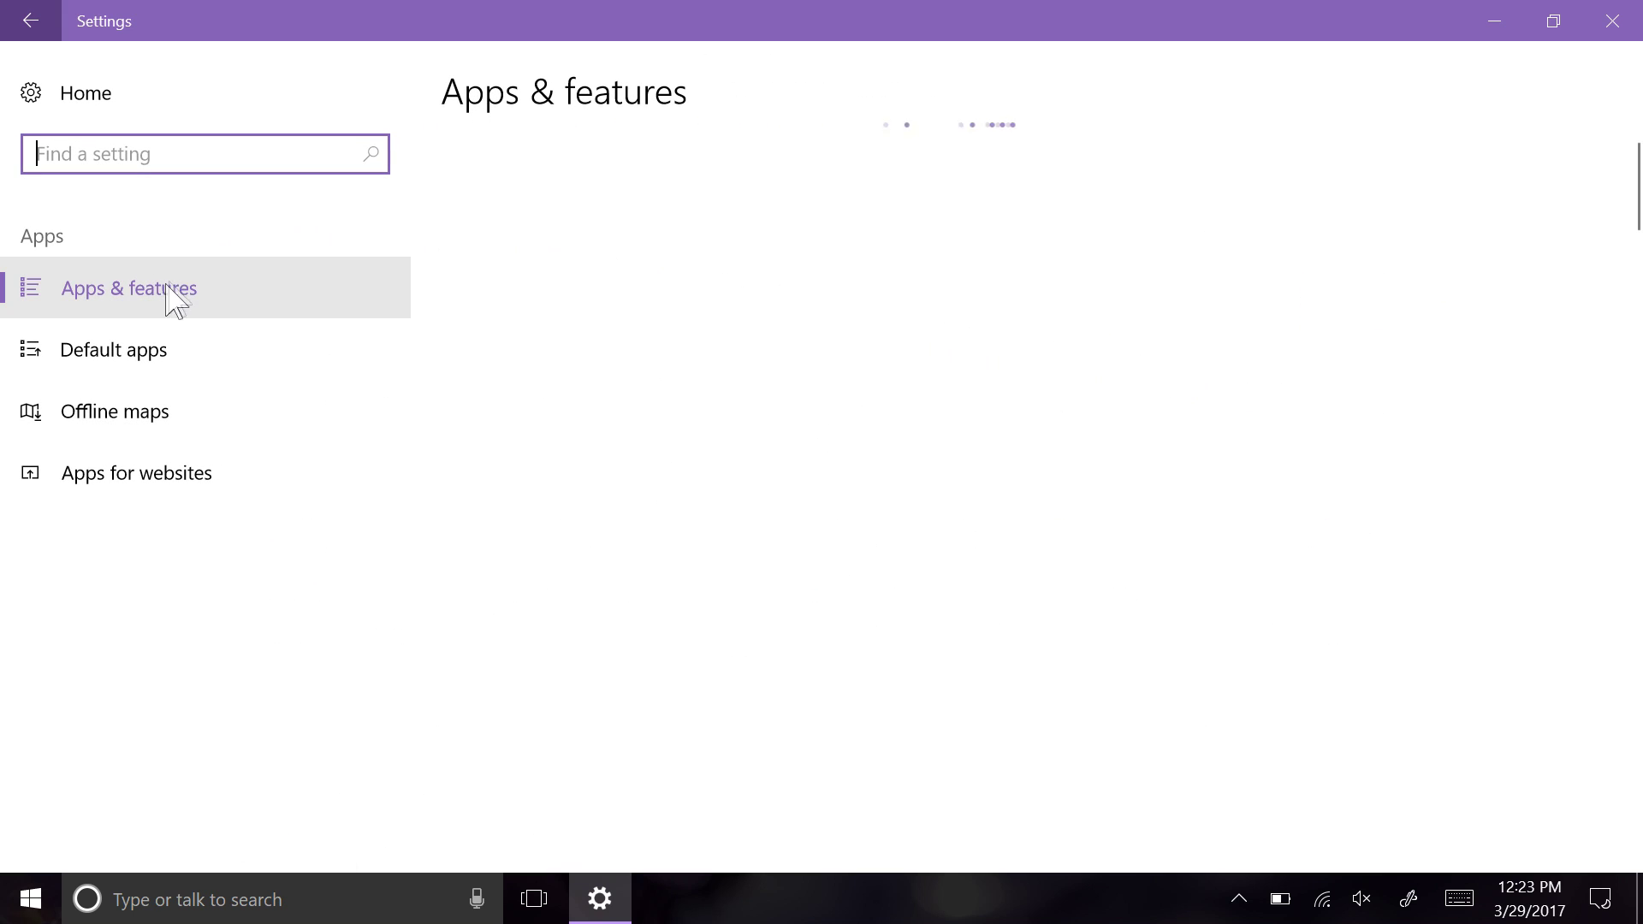
{"action": "scroll", "coordinate": [690, 547], "scroll_direction": "down", "scroll_amount": 15}
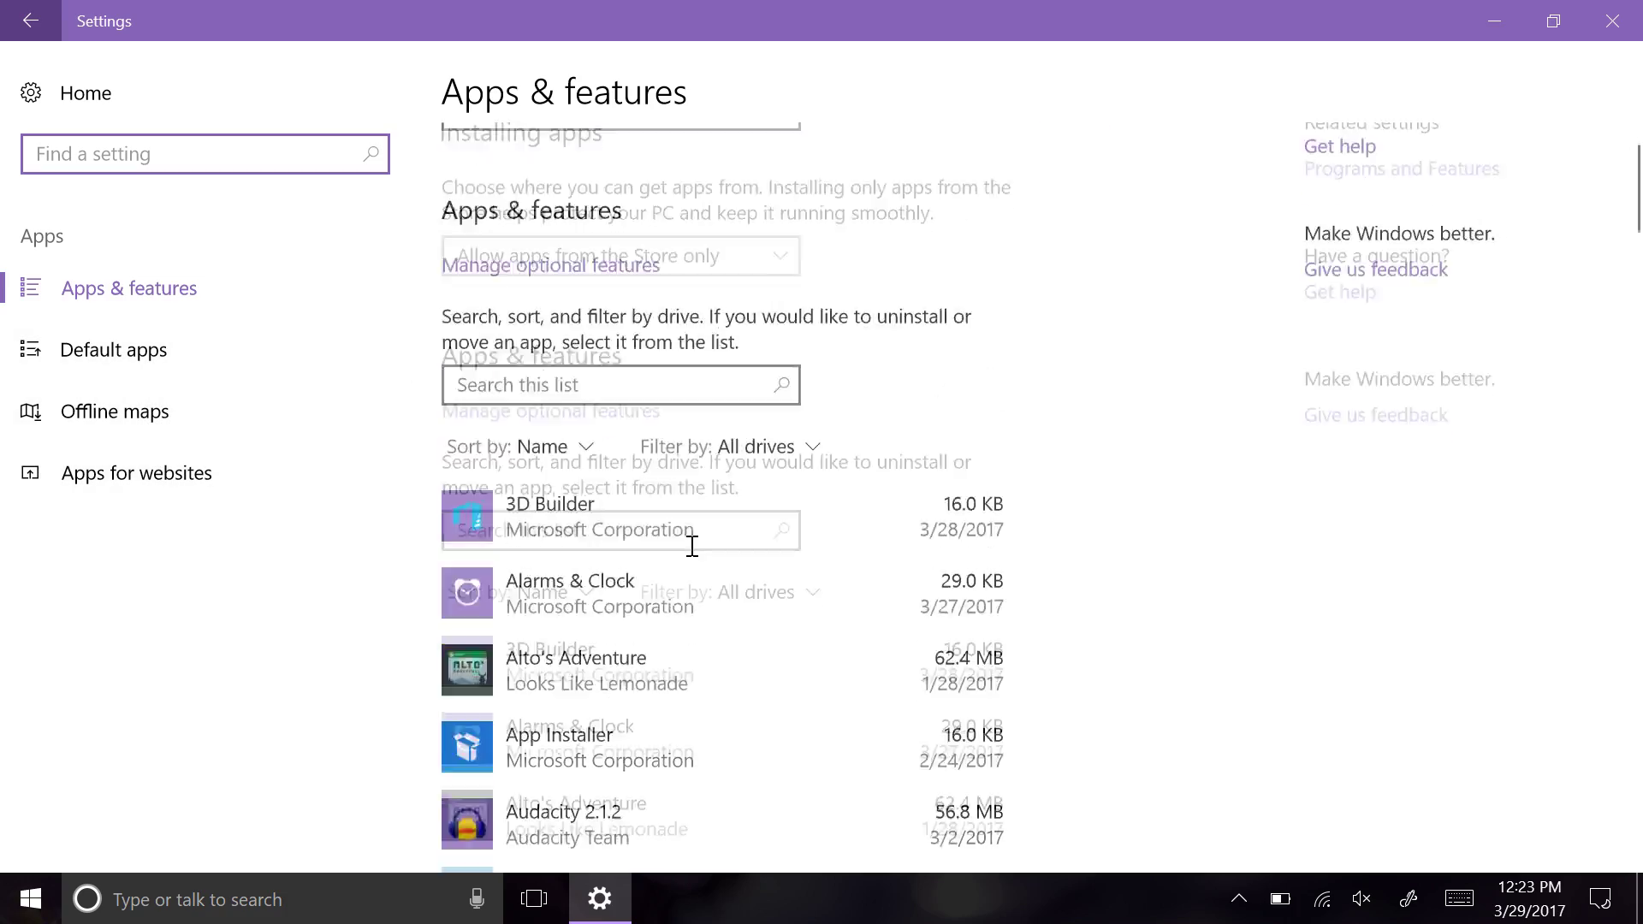
{"action": "scroll", "coordinate": [691, 556], "scroll_direction": "up", "scroll_amount": 15}
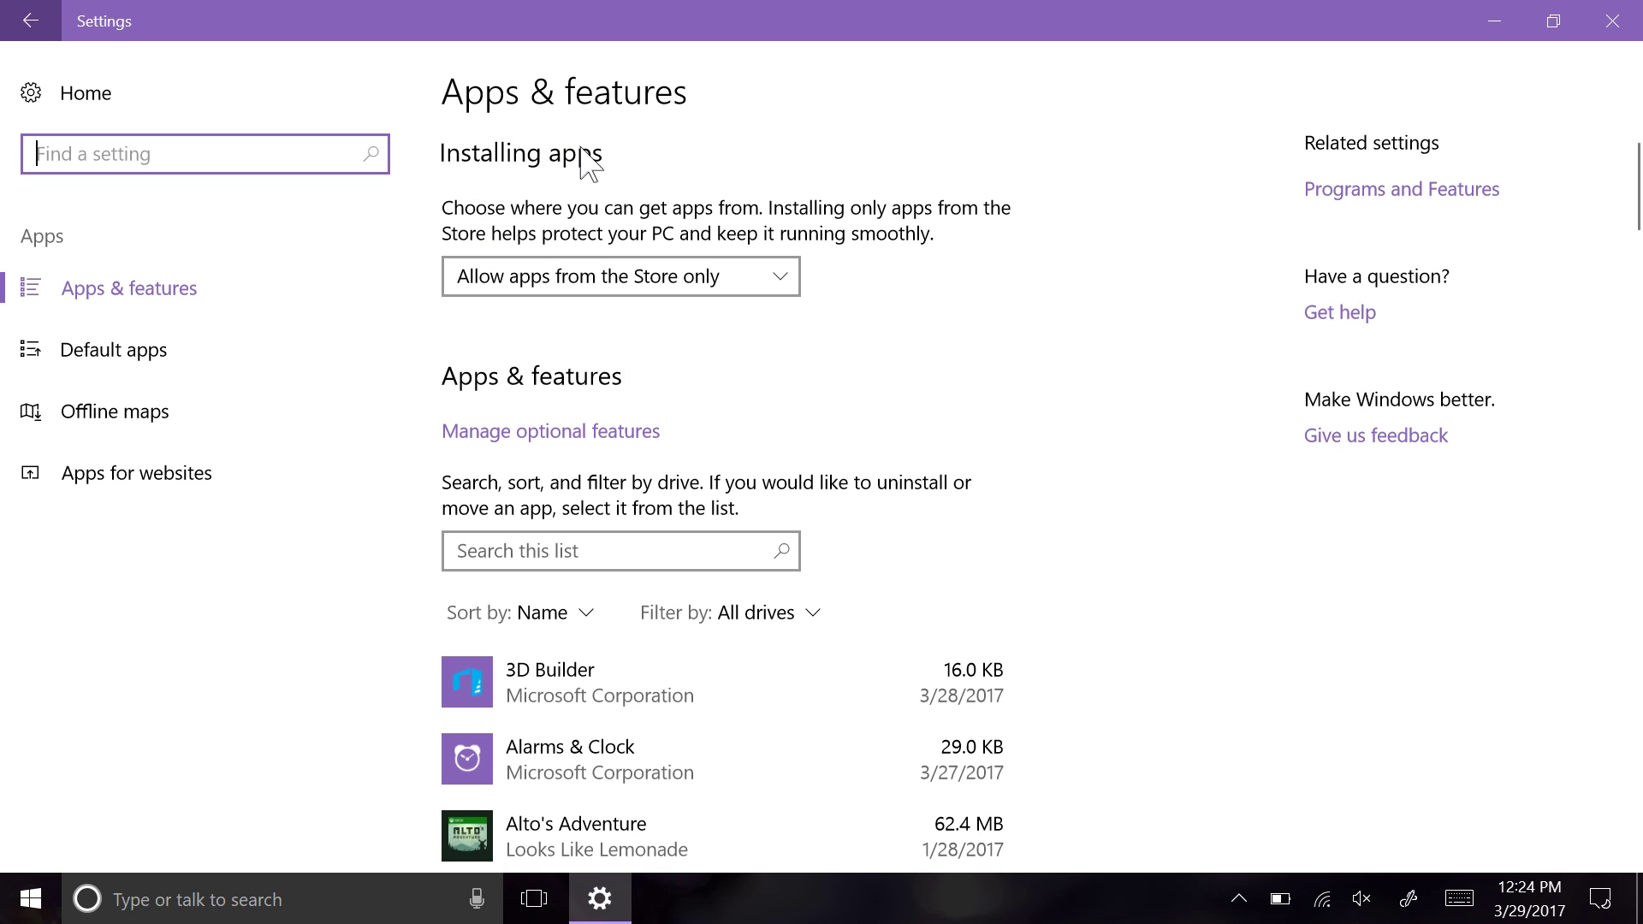
{"action": "left_click", "coordinate": [623, 257]}
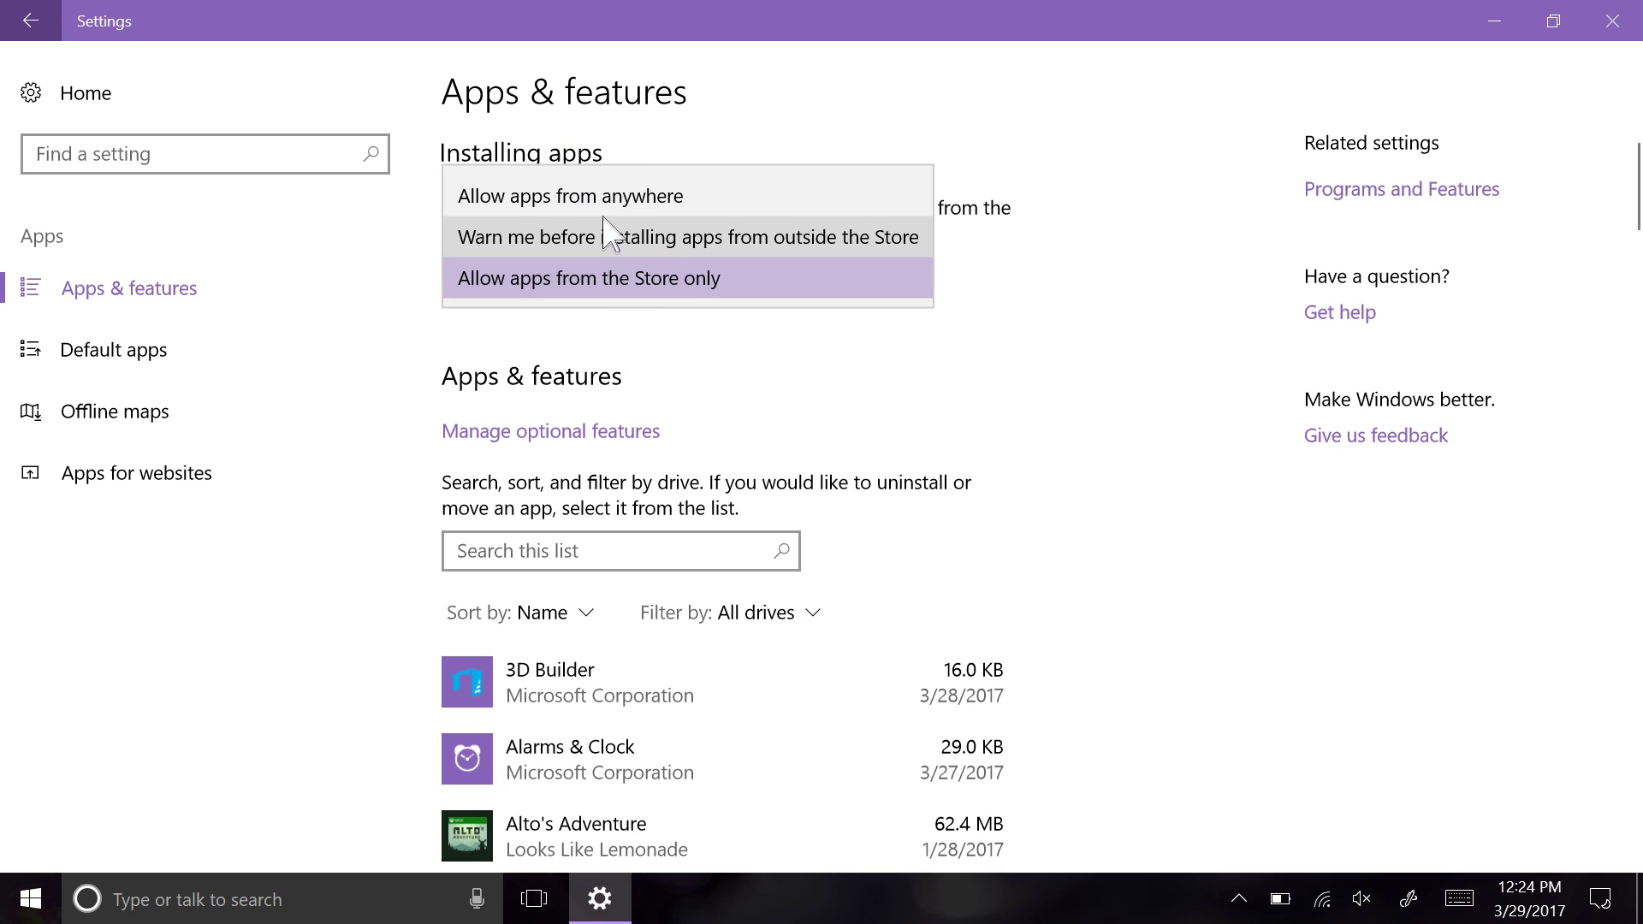
{"action": "left_click", "coordinate": [621, 283]}
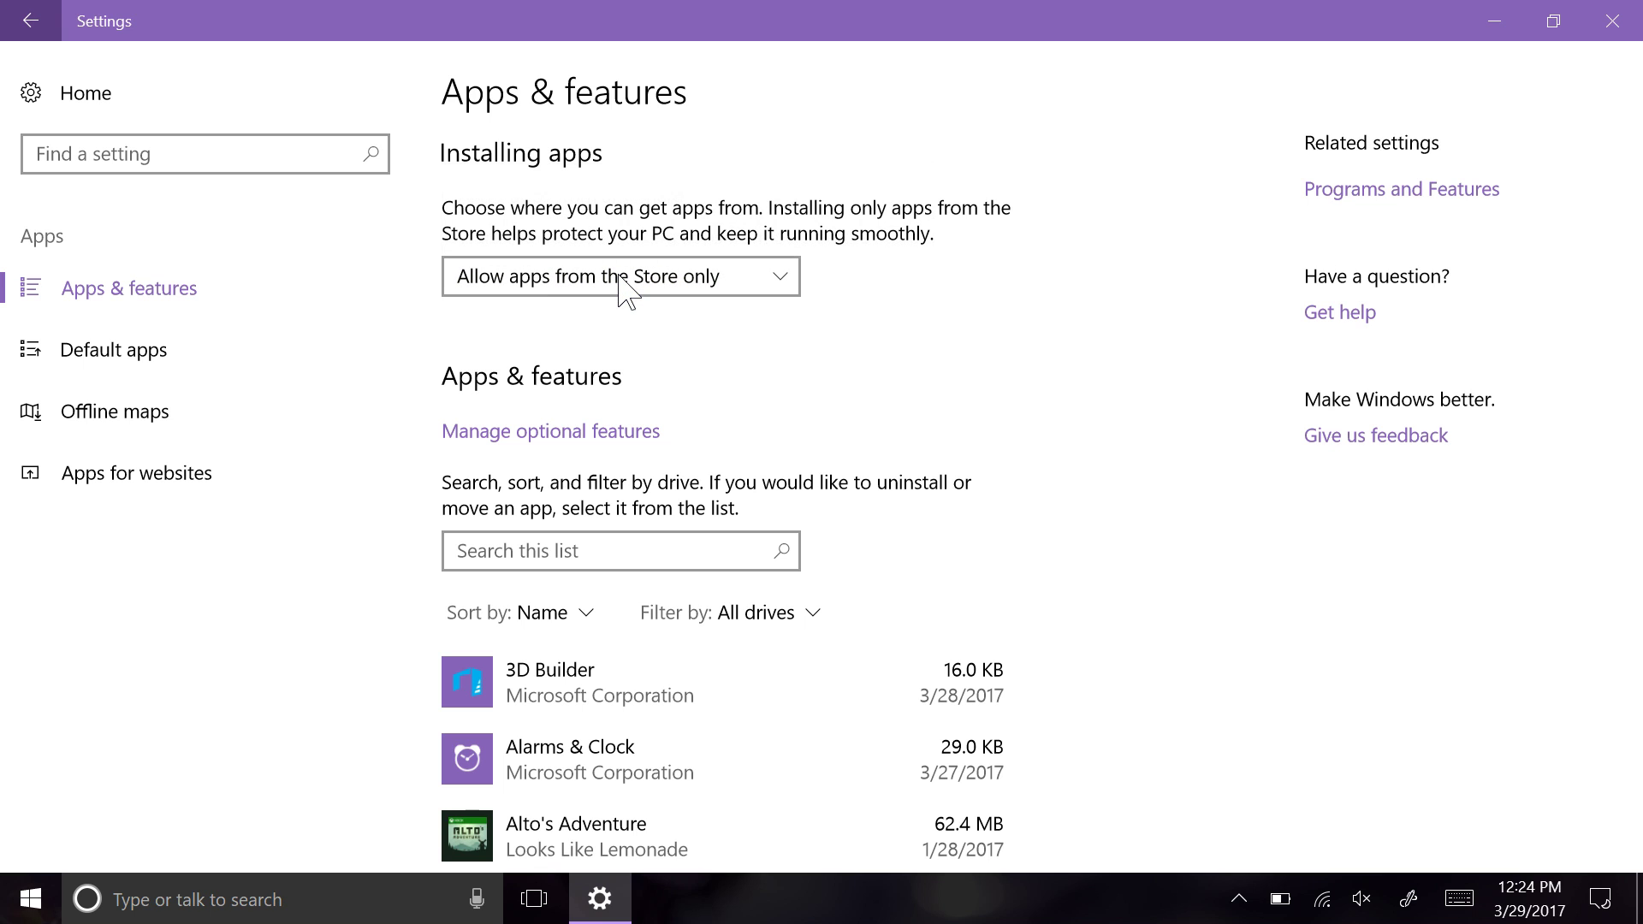
{"action": "left_click", "coordinate": [31, 899]}
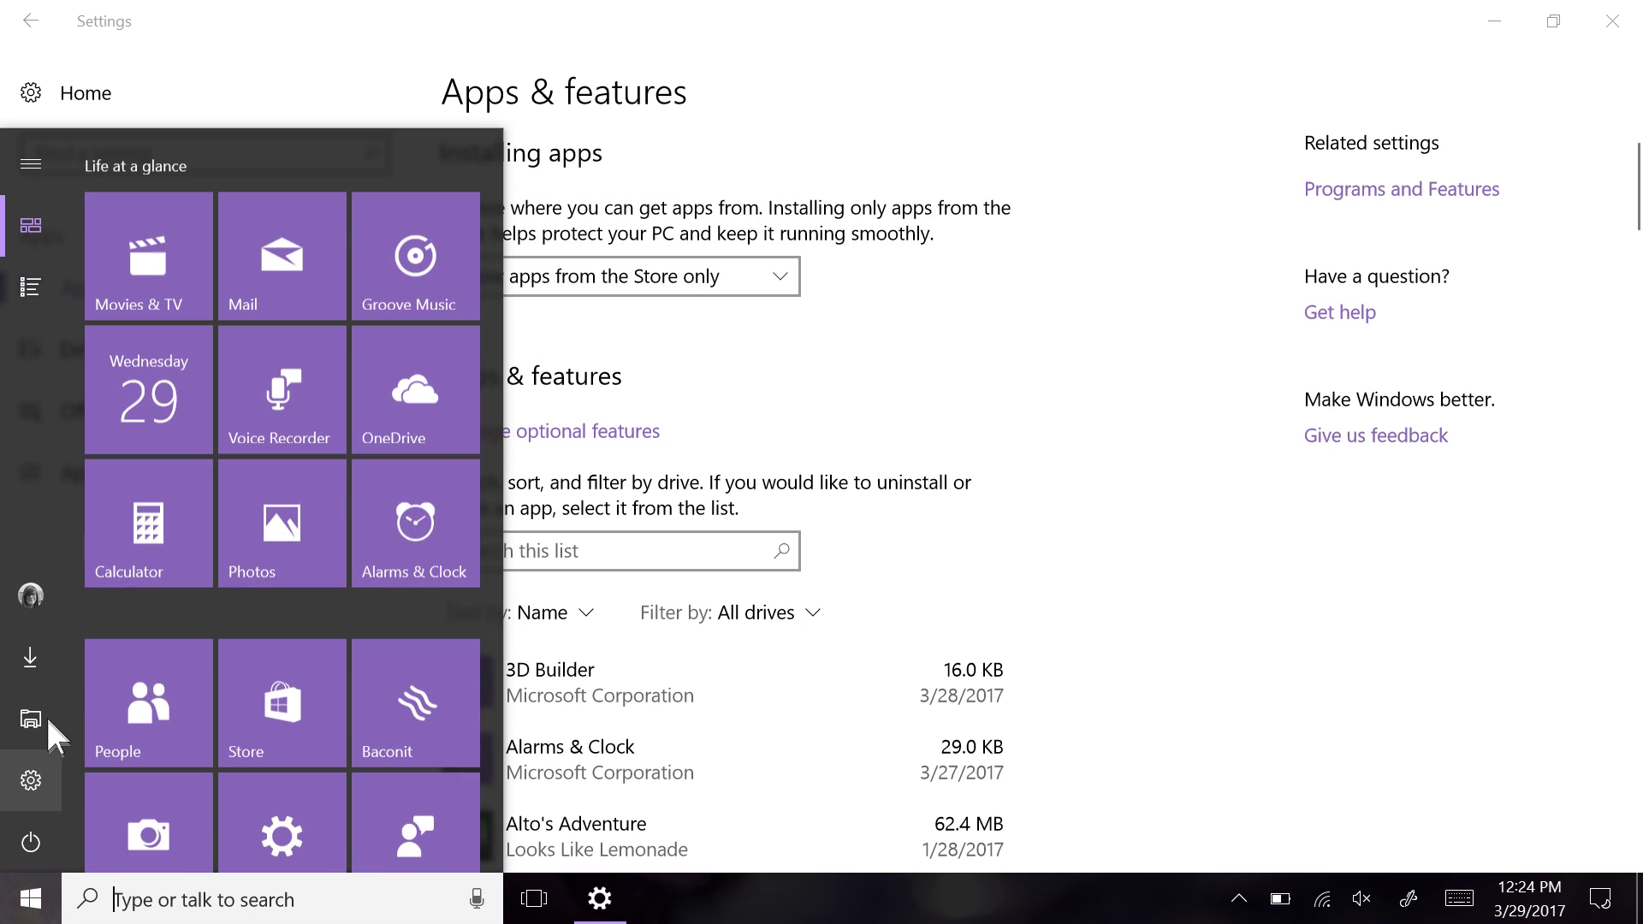
{"action": "left_click", "coordinate": [39, 672]}
{"action": "double_click", "coordinate": [927, 296]}
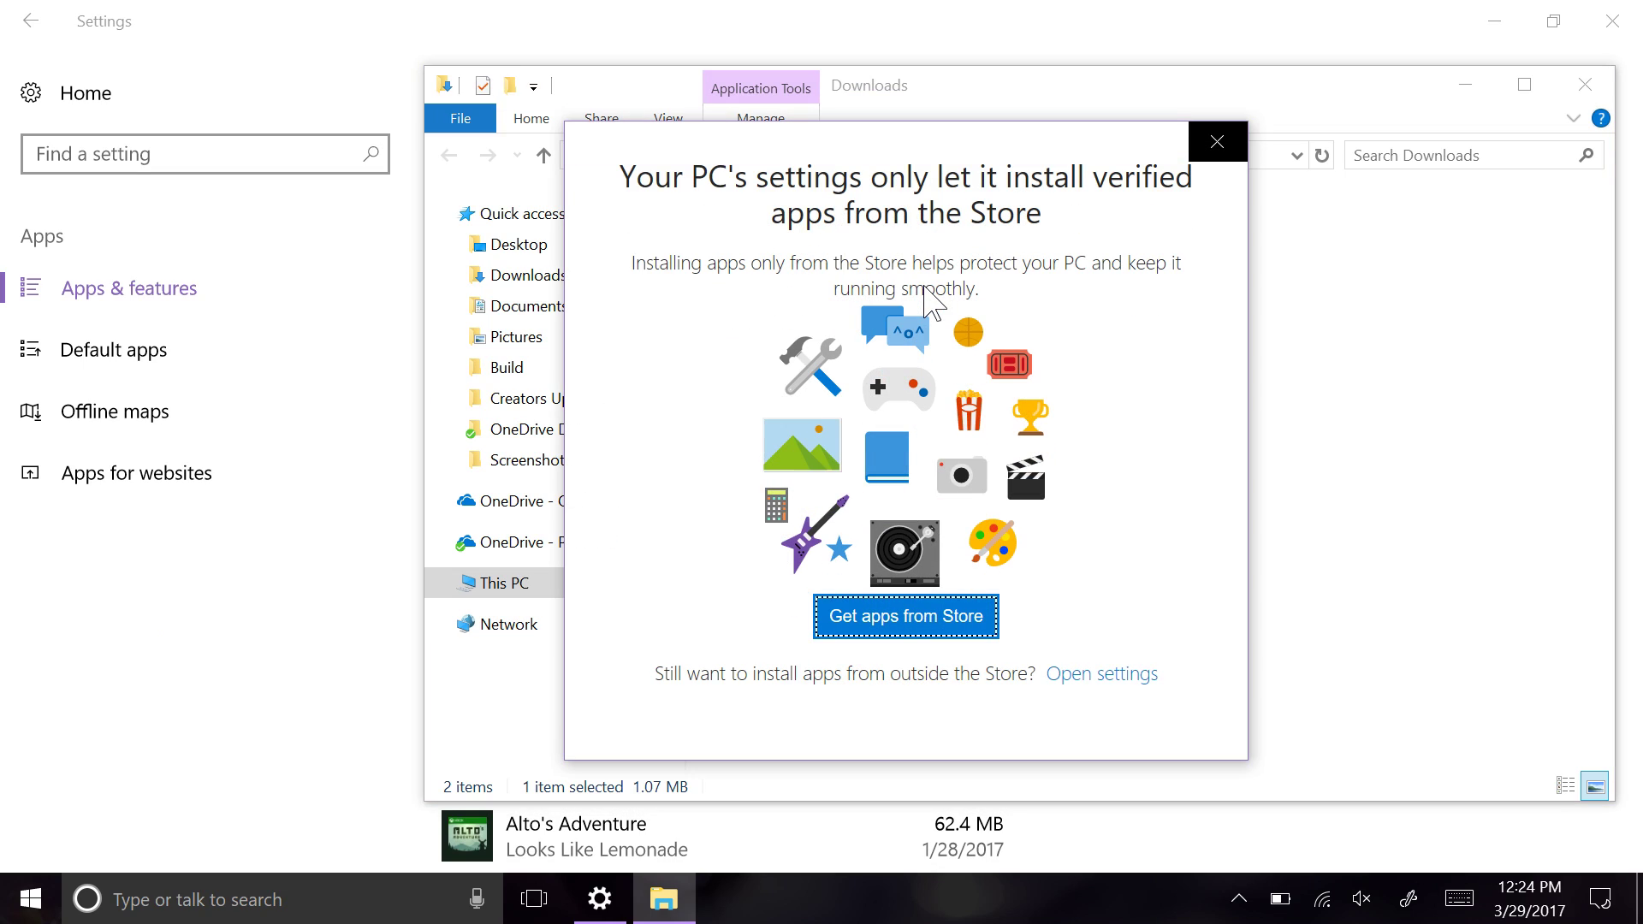
{"action": "left_click_drag", "start_coordinate": [1118, 139], "coordinate": [682, 312]}
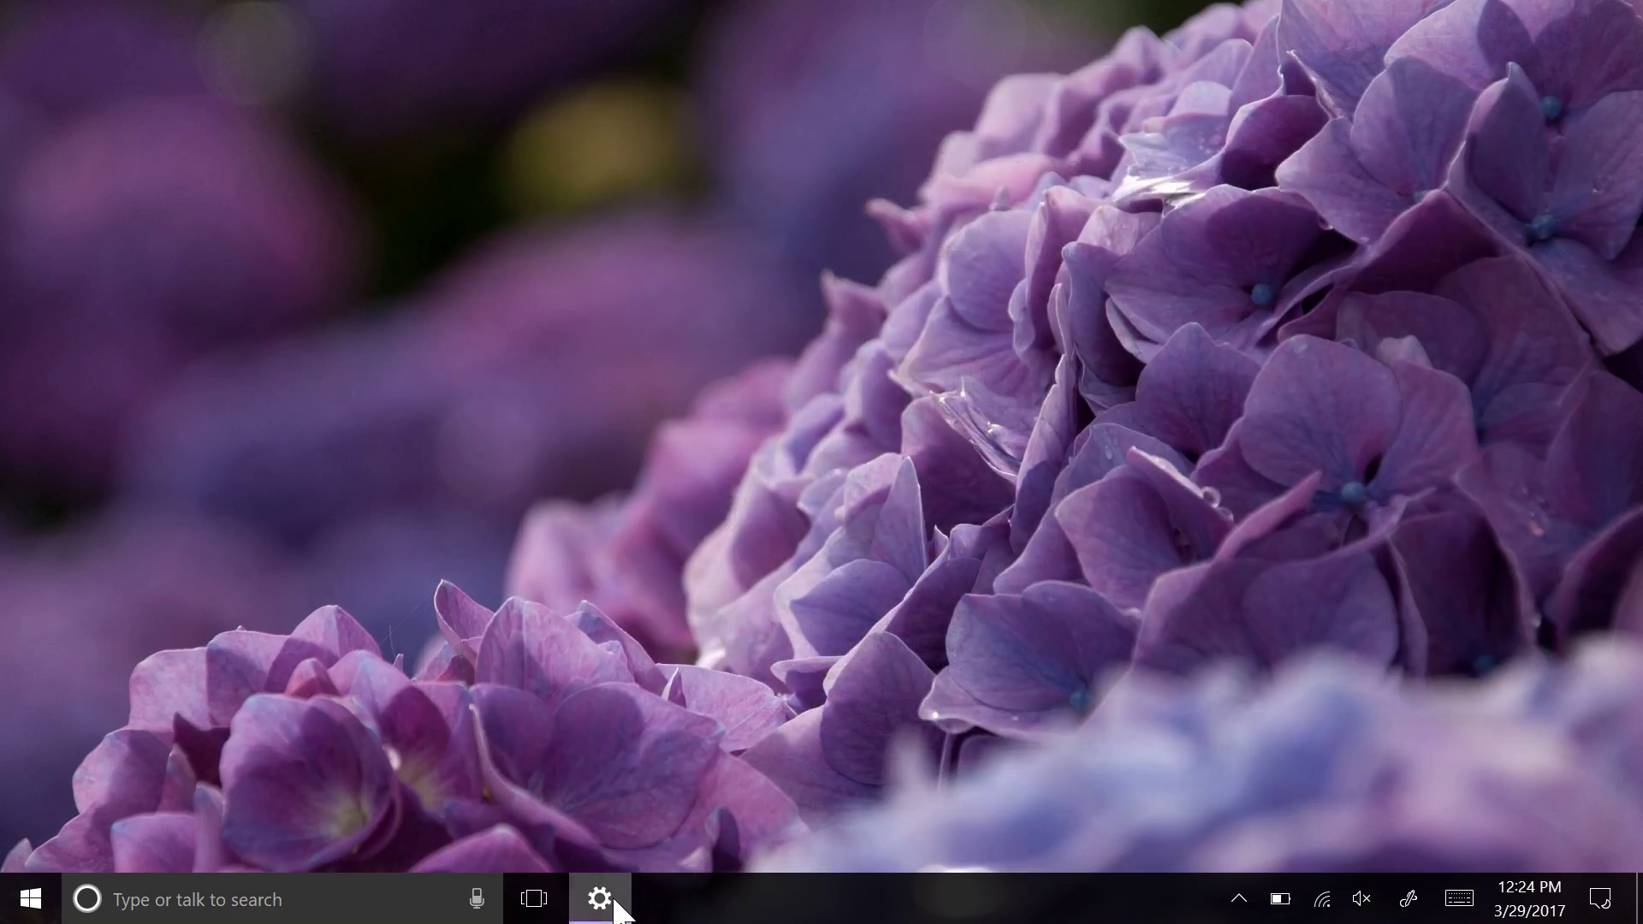
{"action": "left_click", "coordinate": [600, 899]}
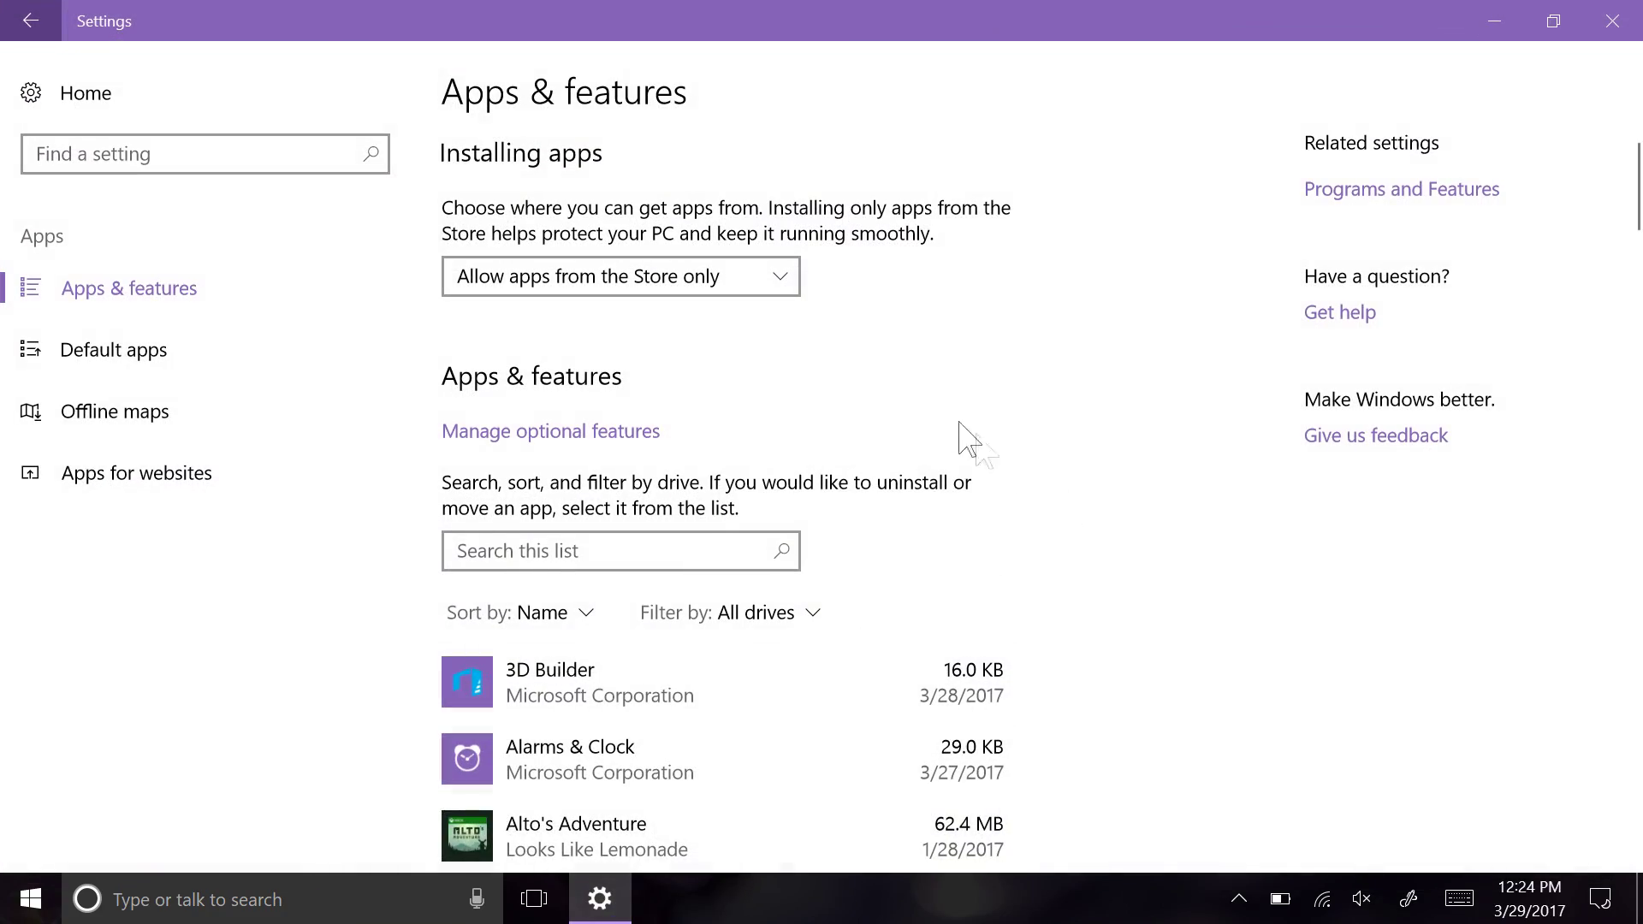
{"action": "left_click", "coordinate": [233, 108]}
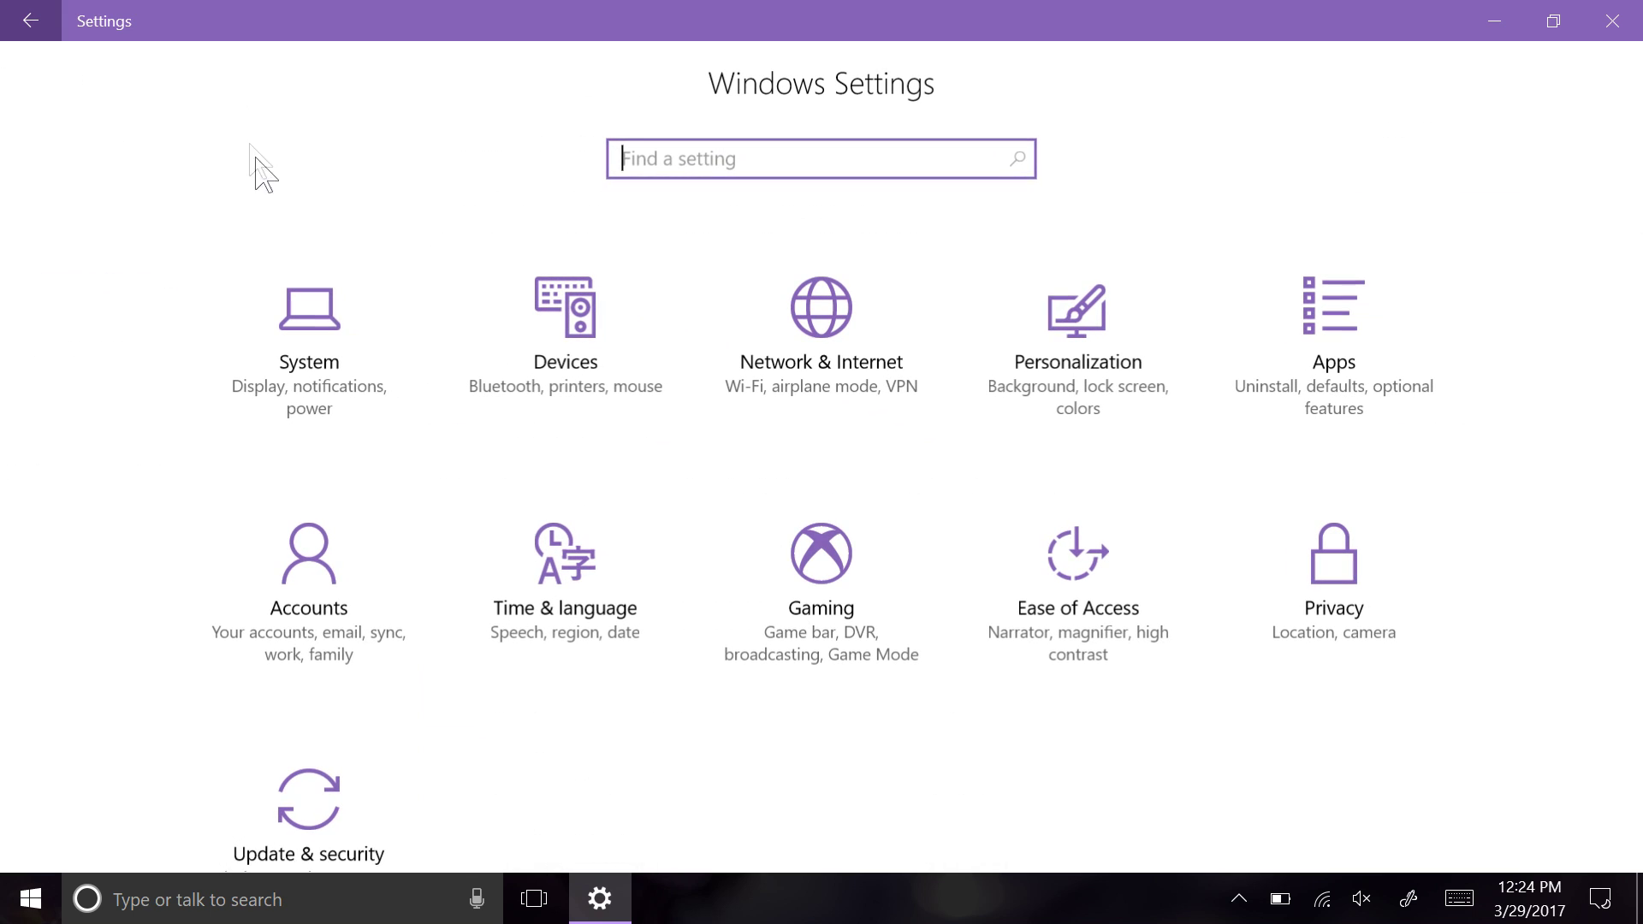
{"action": "left_click", "coordinate": [329, 323]}
{"action": "left_click", "coordinate": [171, 552]}
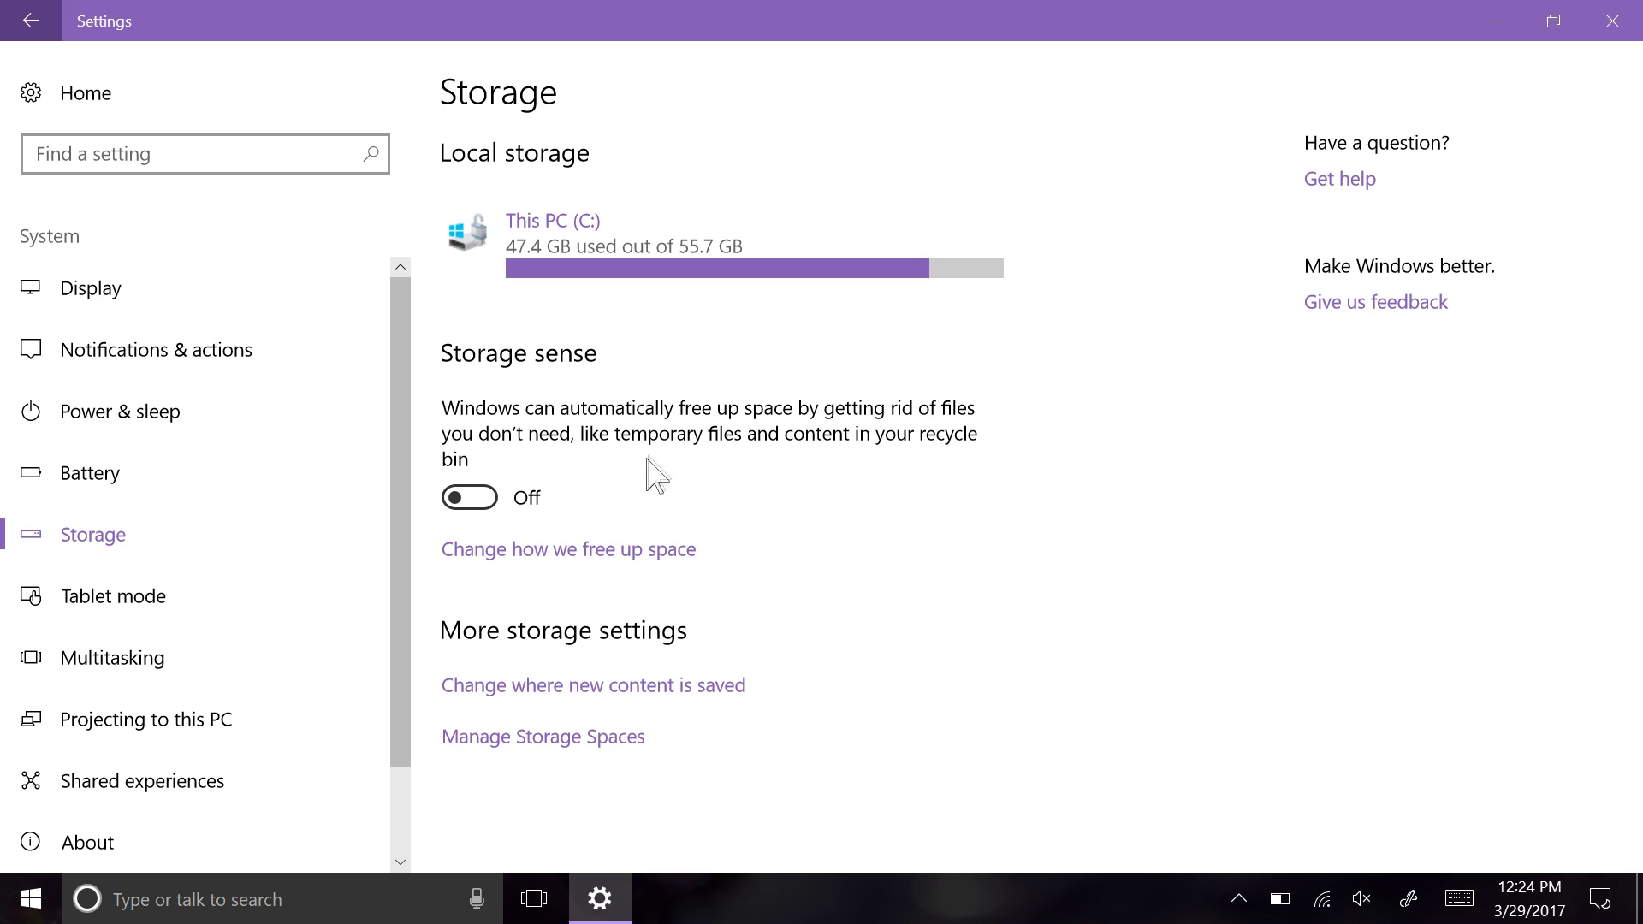
{"action": "left_click", "coordinate": [456, 501]}
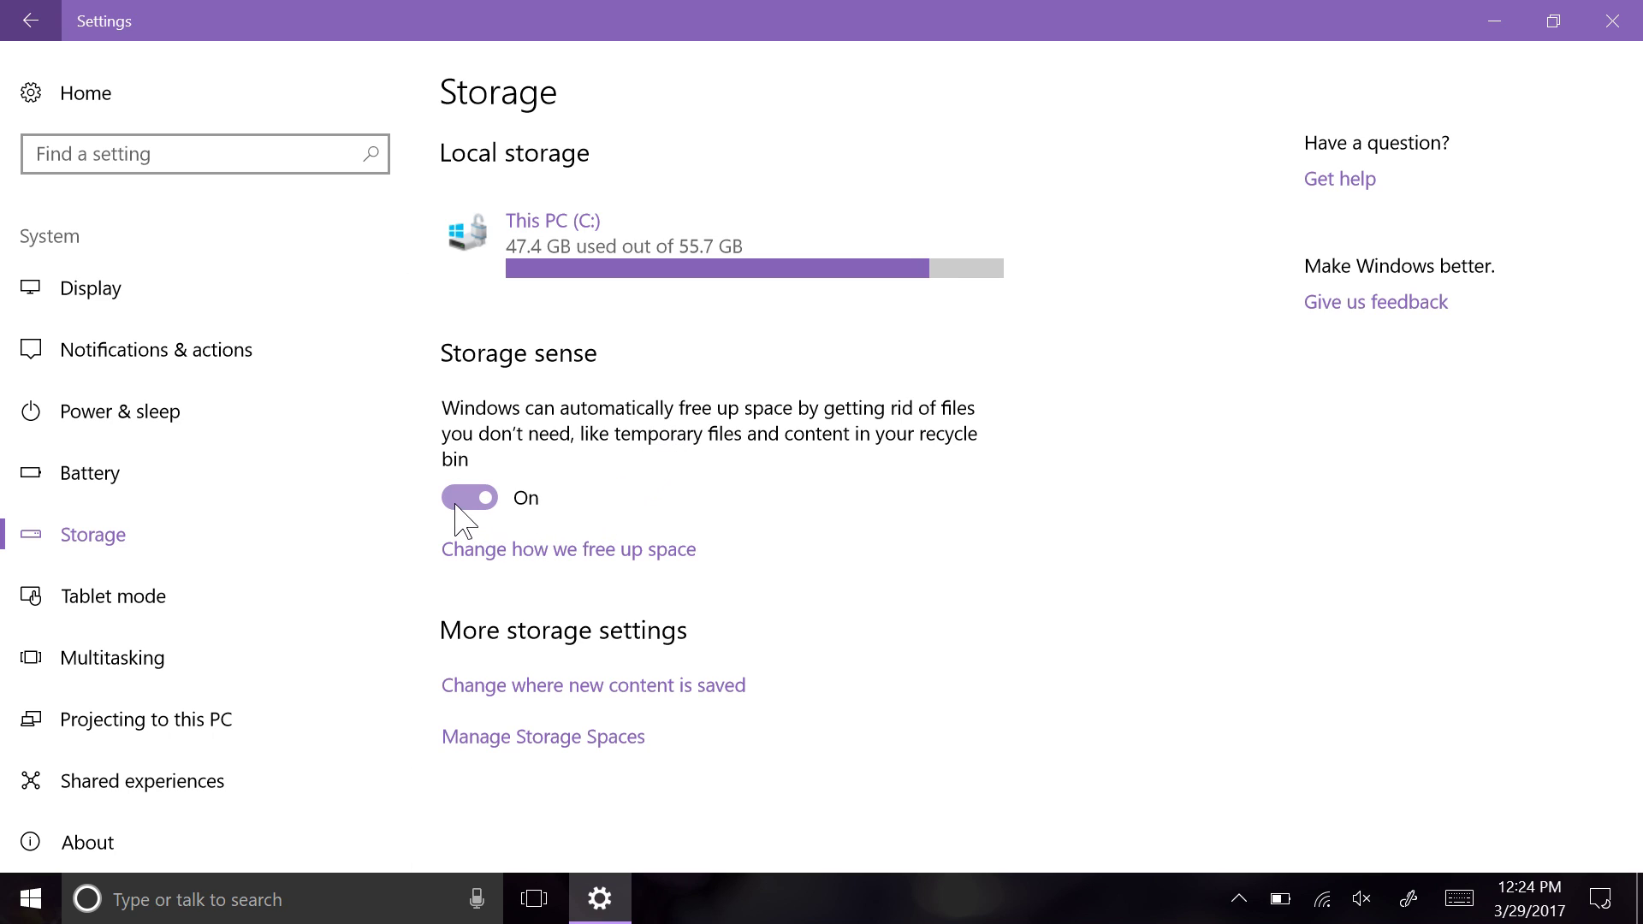
{"action": "left_click", "coordinate": [457, 505]}
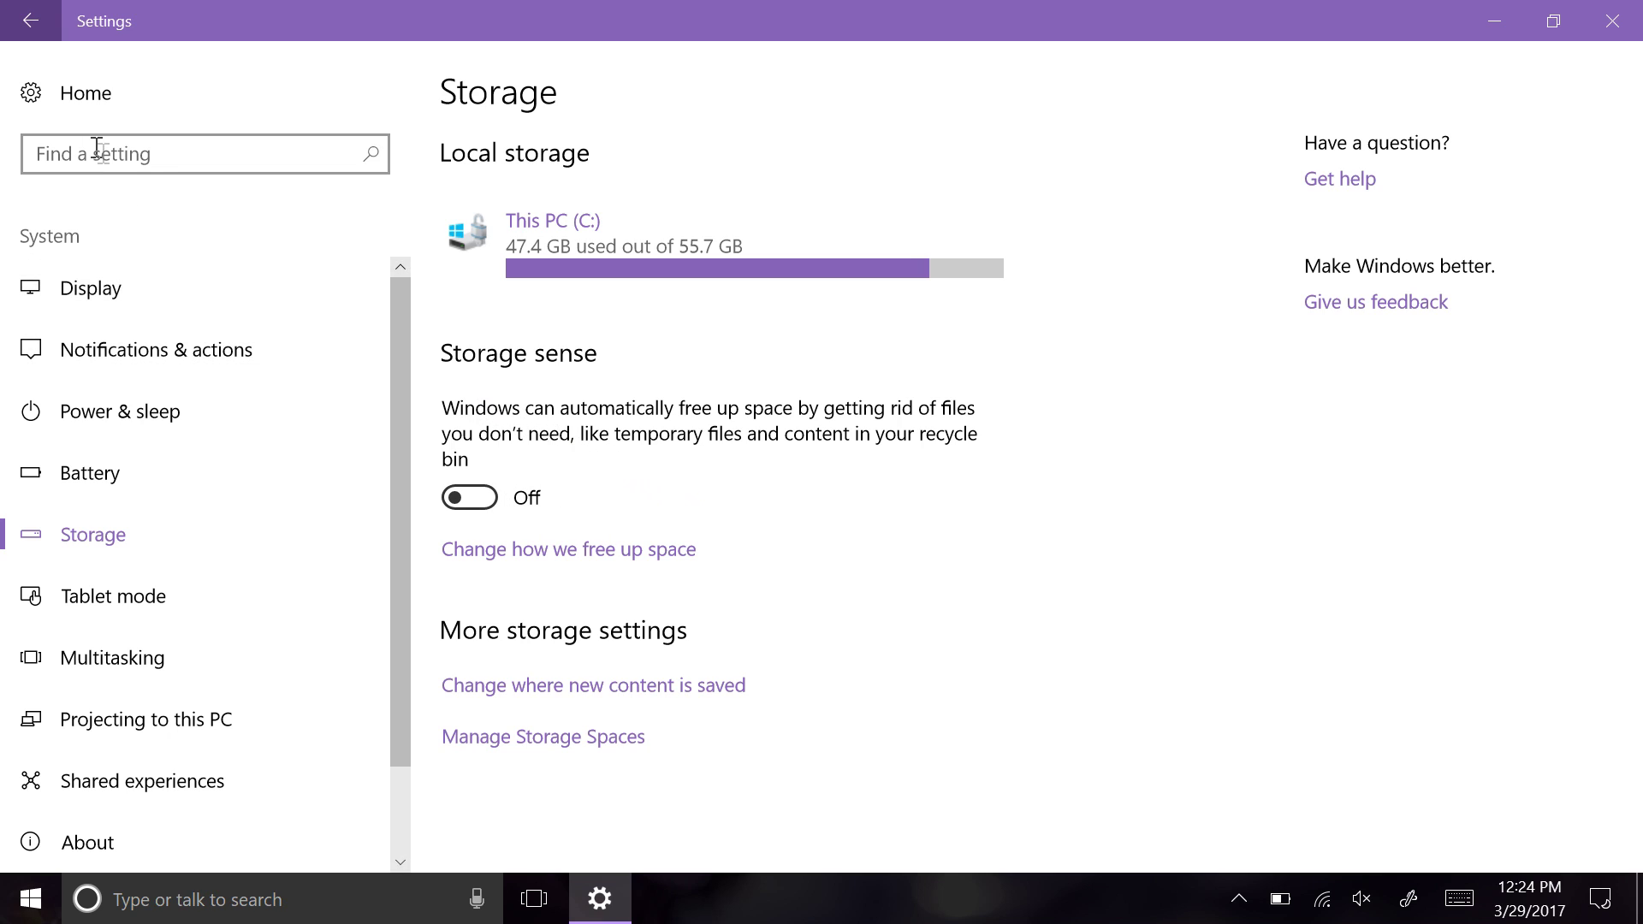
{"action": "left_click", "coordinate": [65, 114]}
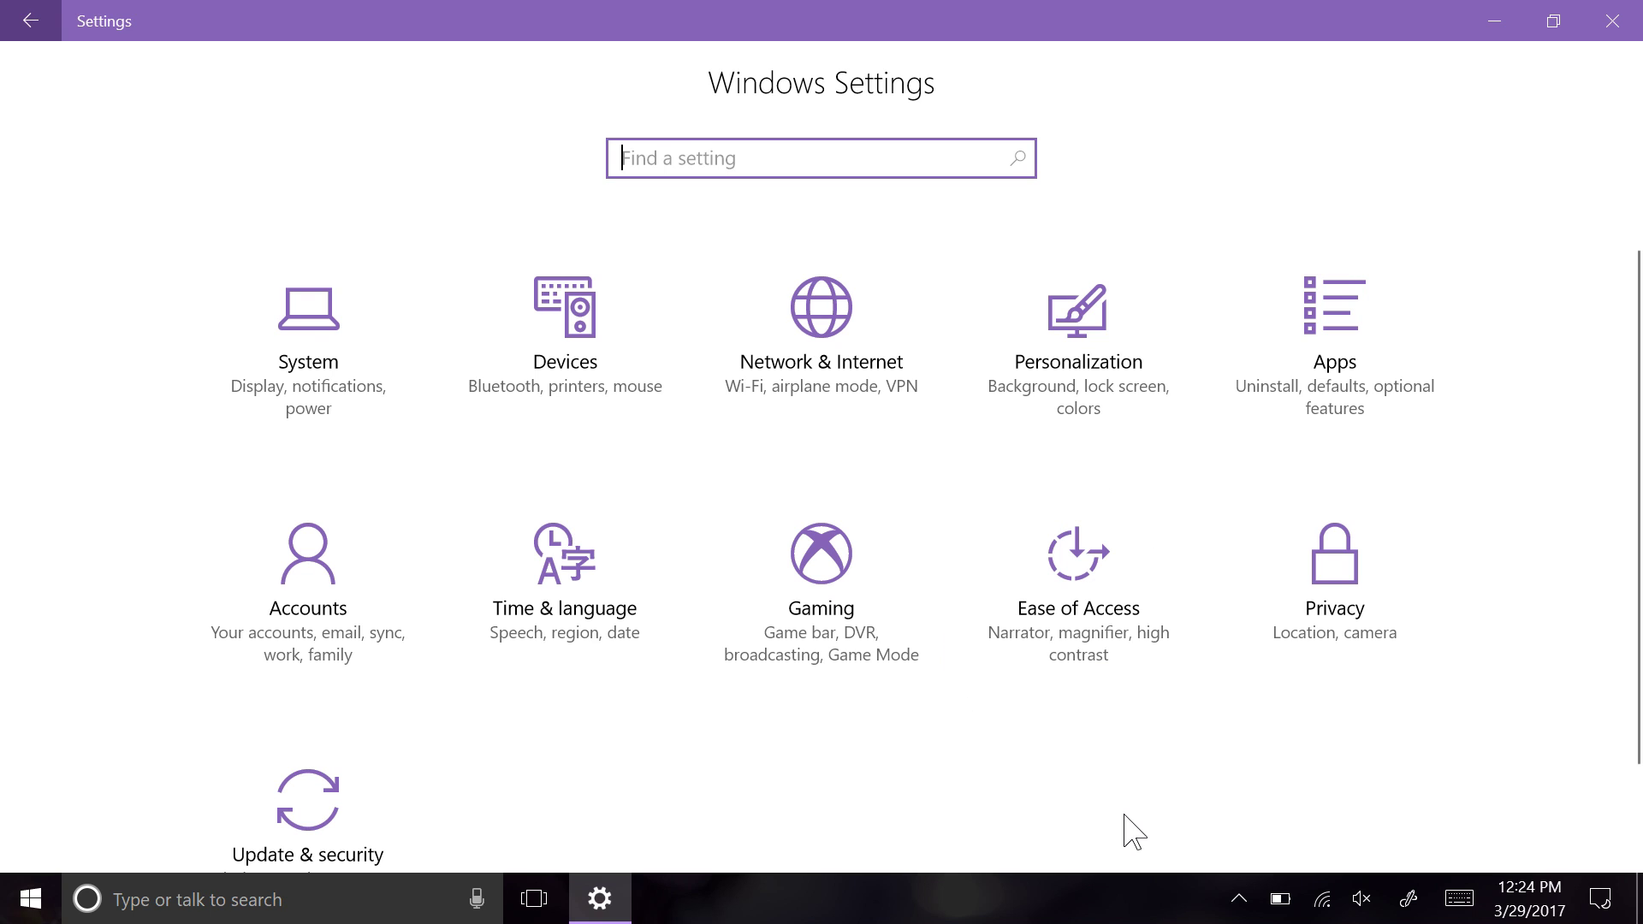
{"action": "left_click", "coordinate": [574, 386]}
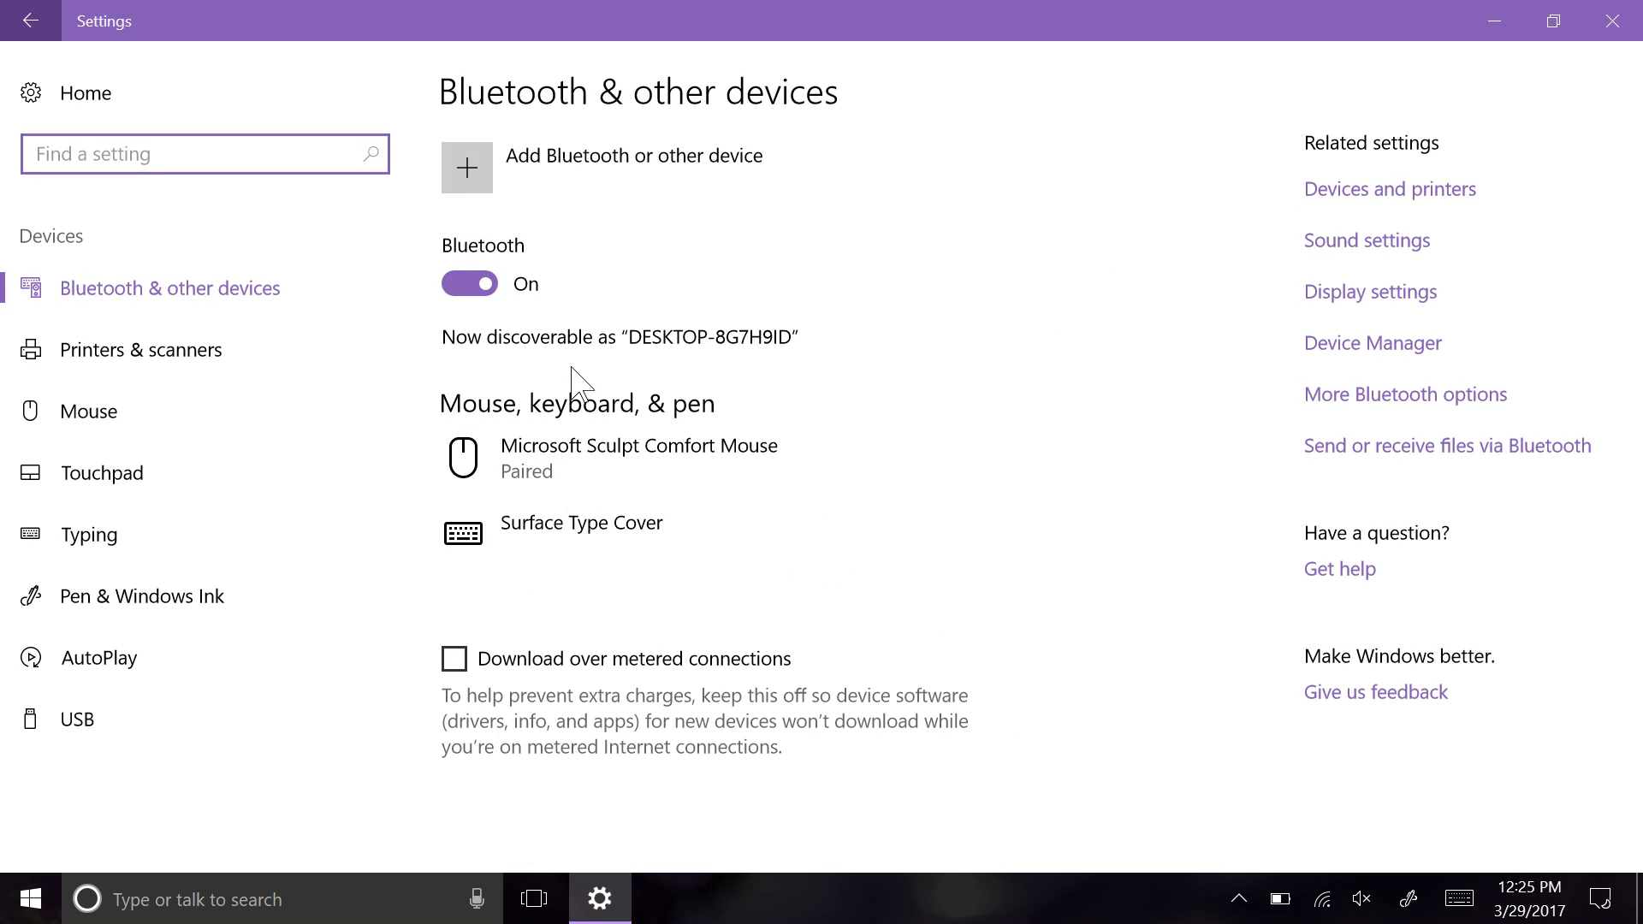
{"action": "left_click", "coordinate": [569, 541]}
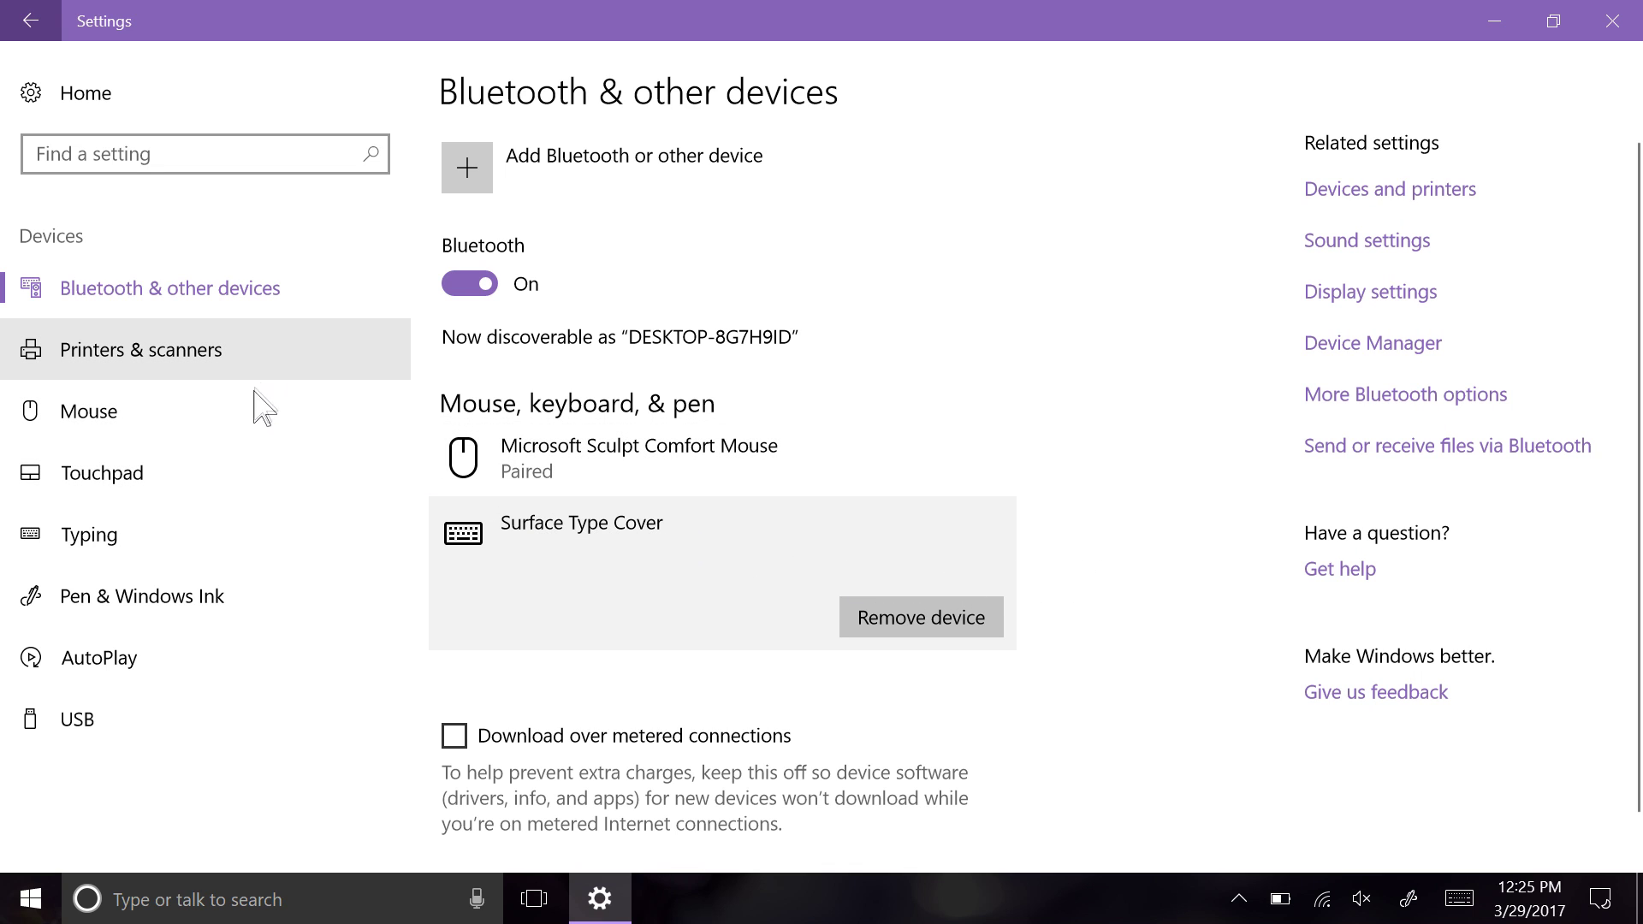
{"action": "left_click", "coordinate": [250, 424]}
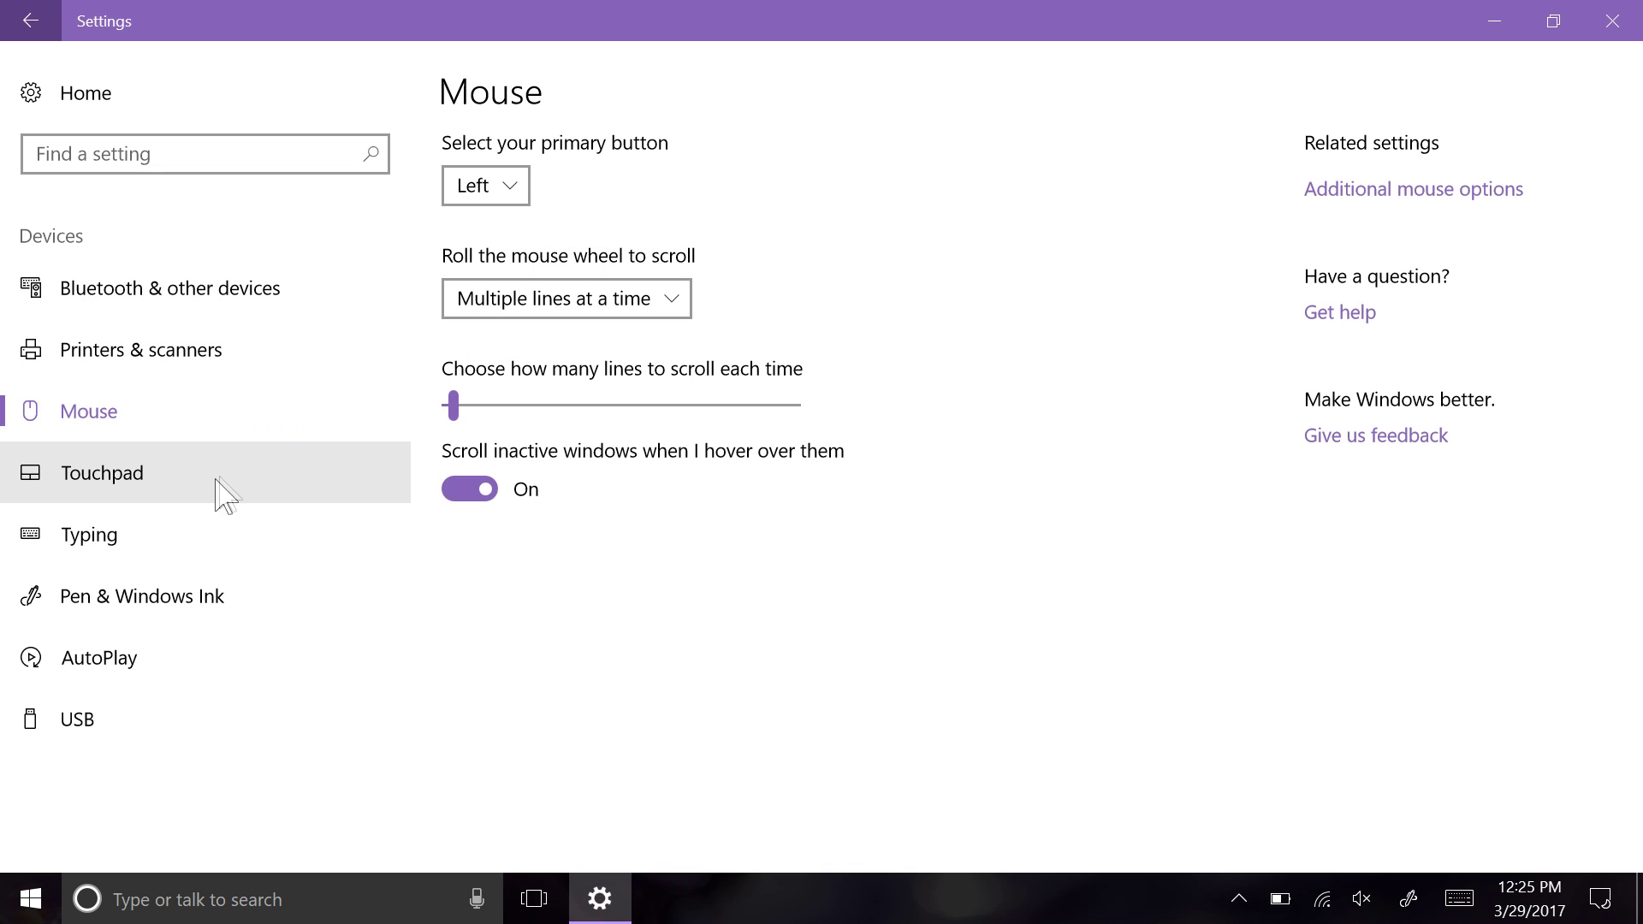
{"action": "left_click", "coordinate": [82, 482]}
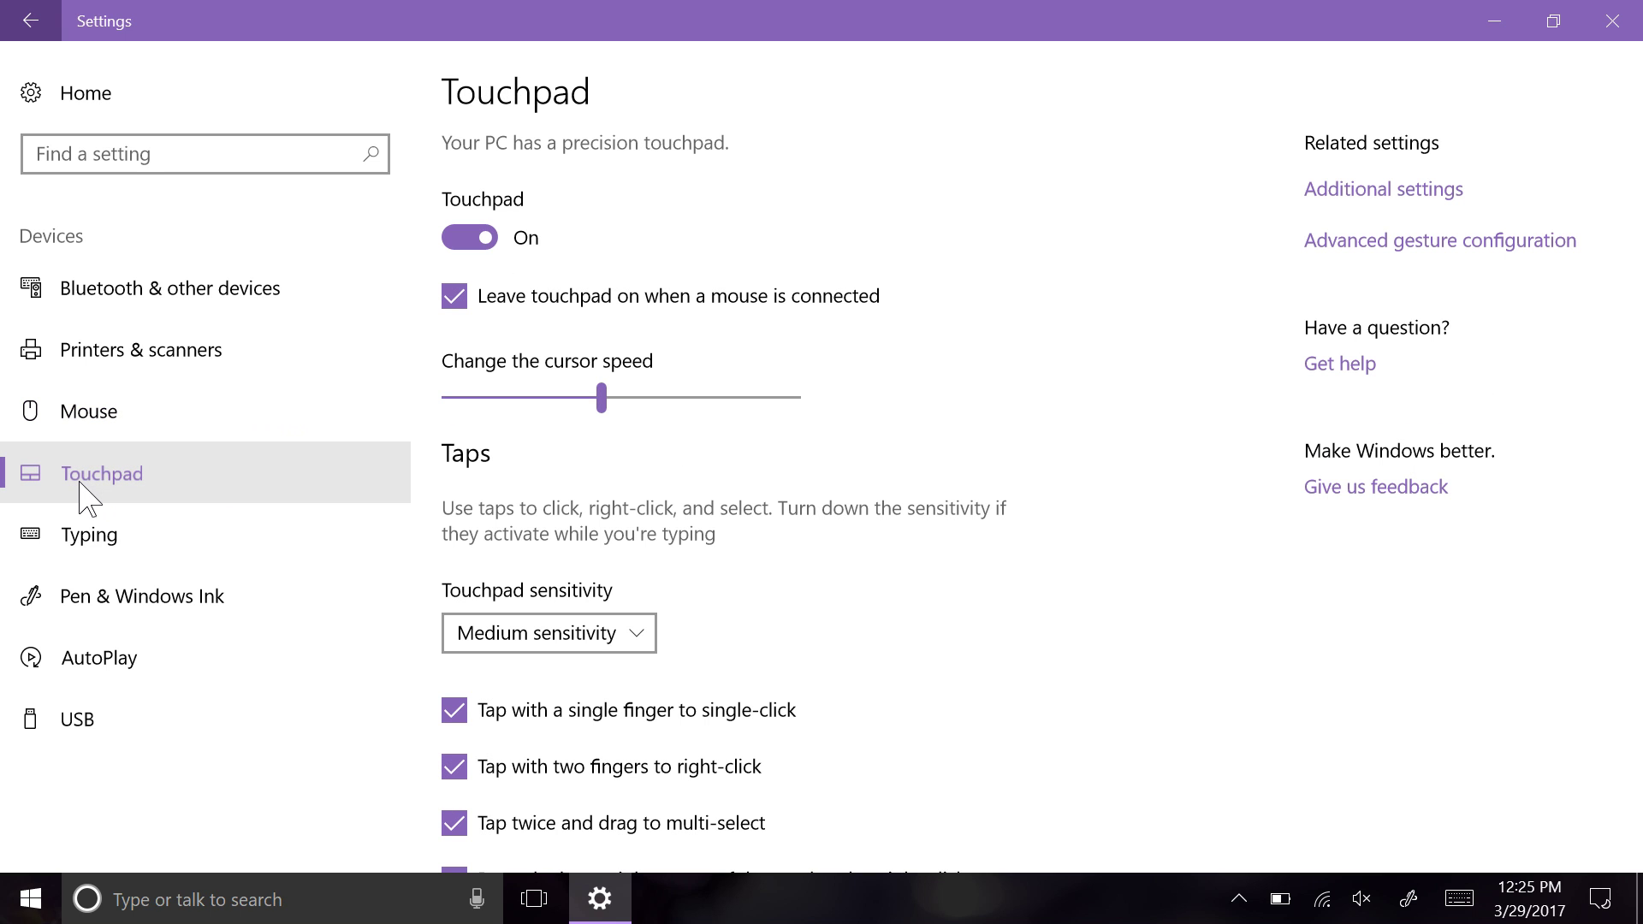
{"action": "scroll", "coordinate": [781, 582], "scroll_direction": "down", "scroll_amount": 10}
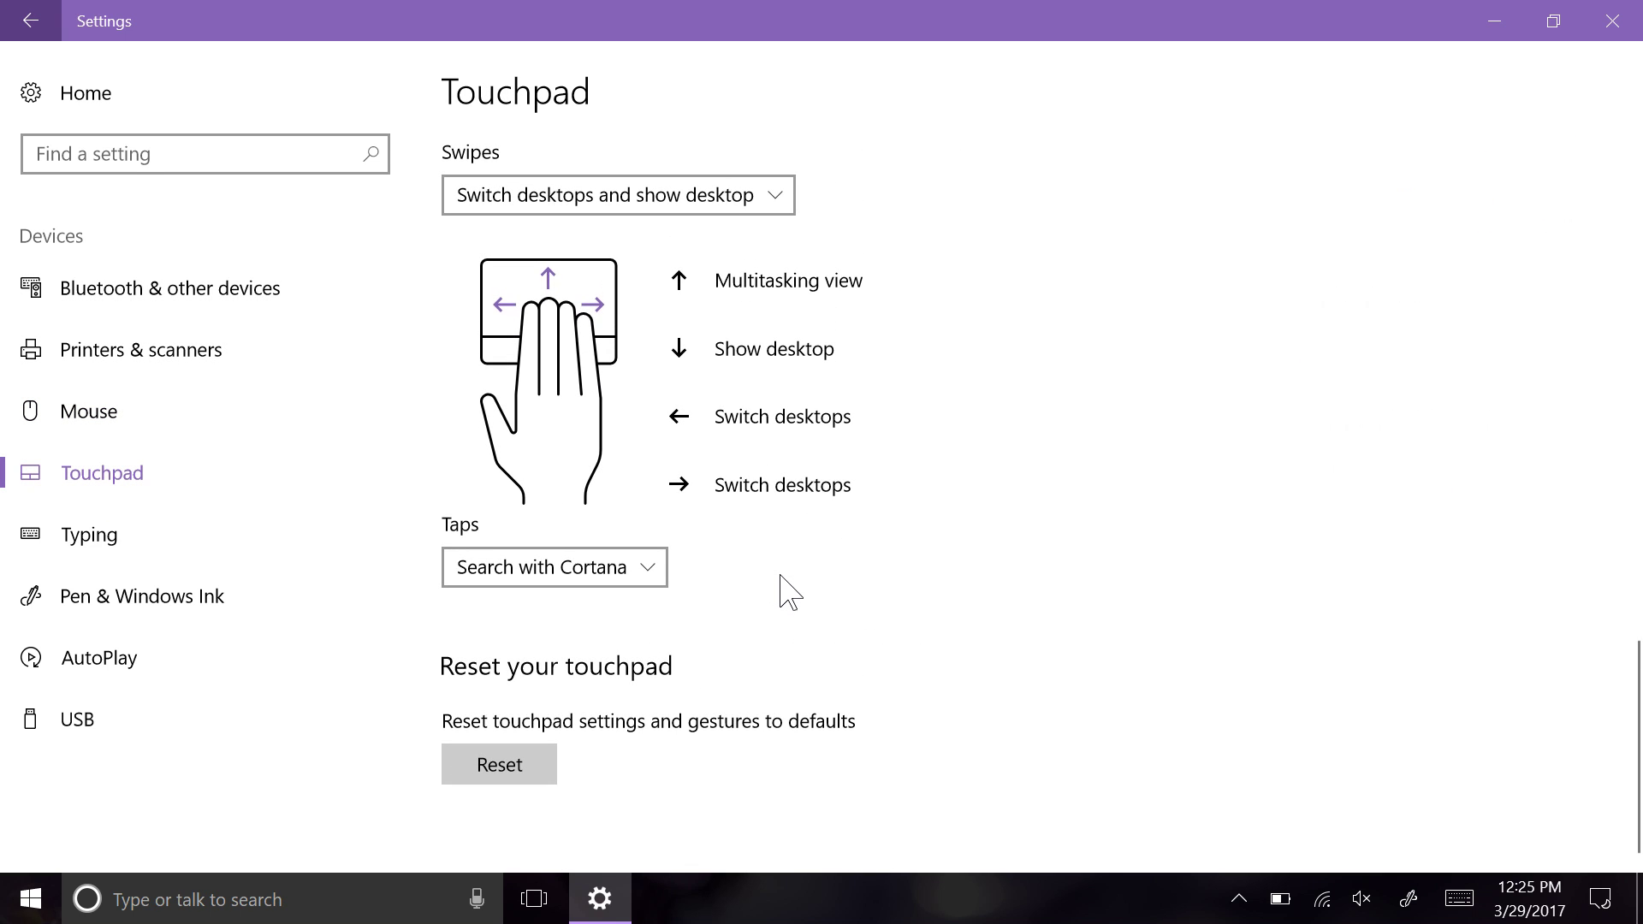
{"action": "scroll", "coordinate": [782, 591], "scroll_direction": "up", "scroll_amount": 10}
{"action": "scroll", "coordinate": [782, 590], "scroll_direction": "down", "scroll_amount": 1}
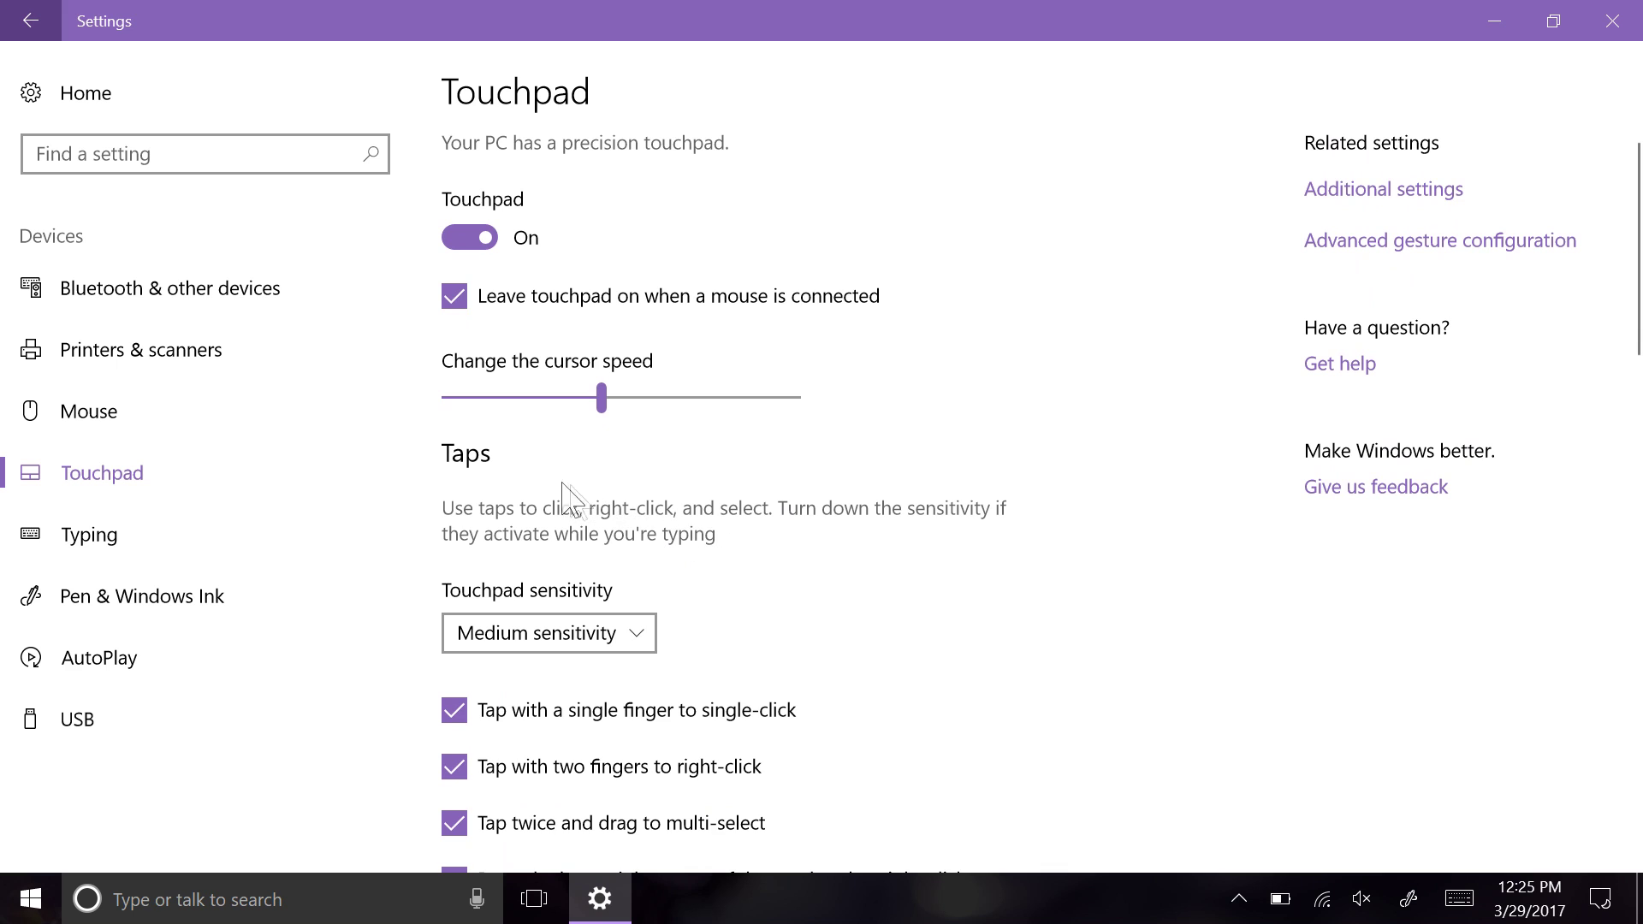
{"action": "scroll", "coordinate": [826, 432], "scroll_direction": "down", "scroll_amount": 5}
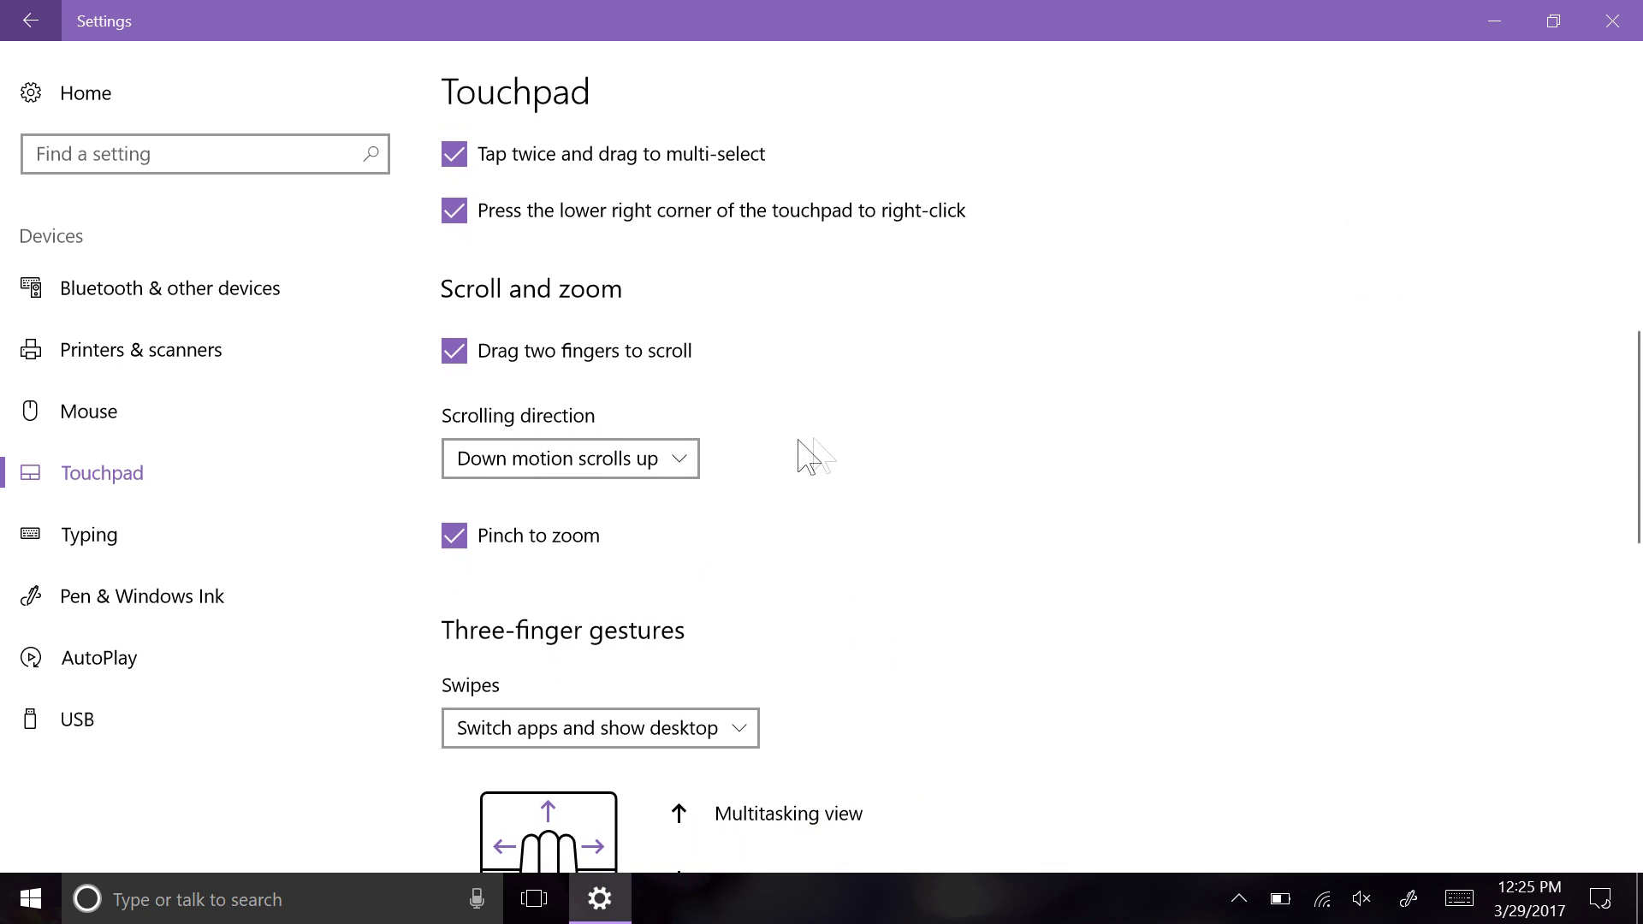
{"action": "scroll", "coordinate": [811, 531], "scroll_direction": "down", "scroll_amount": 5}
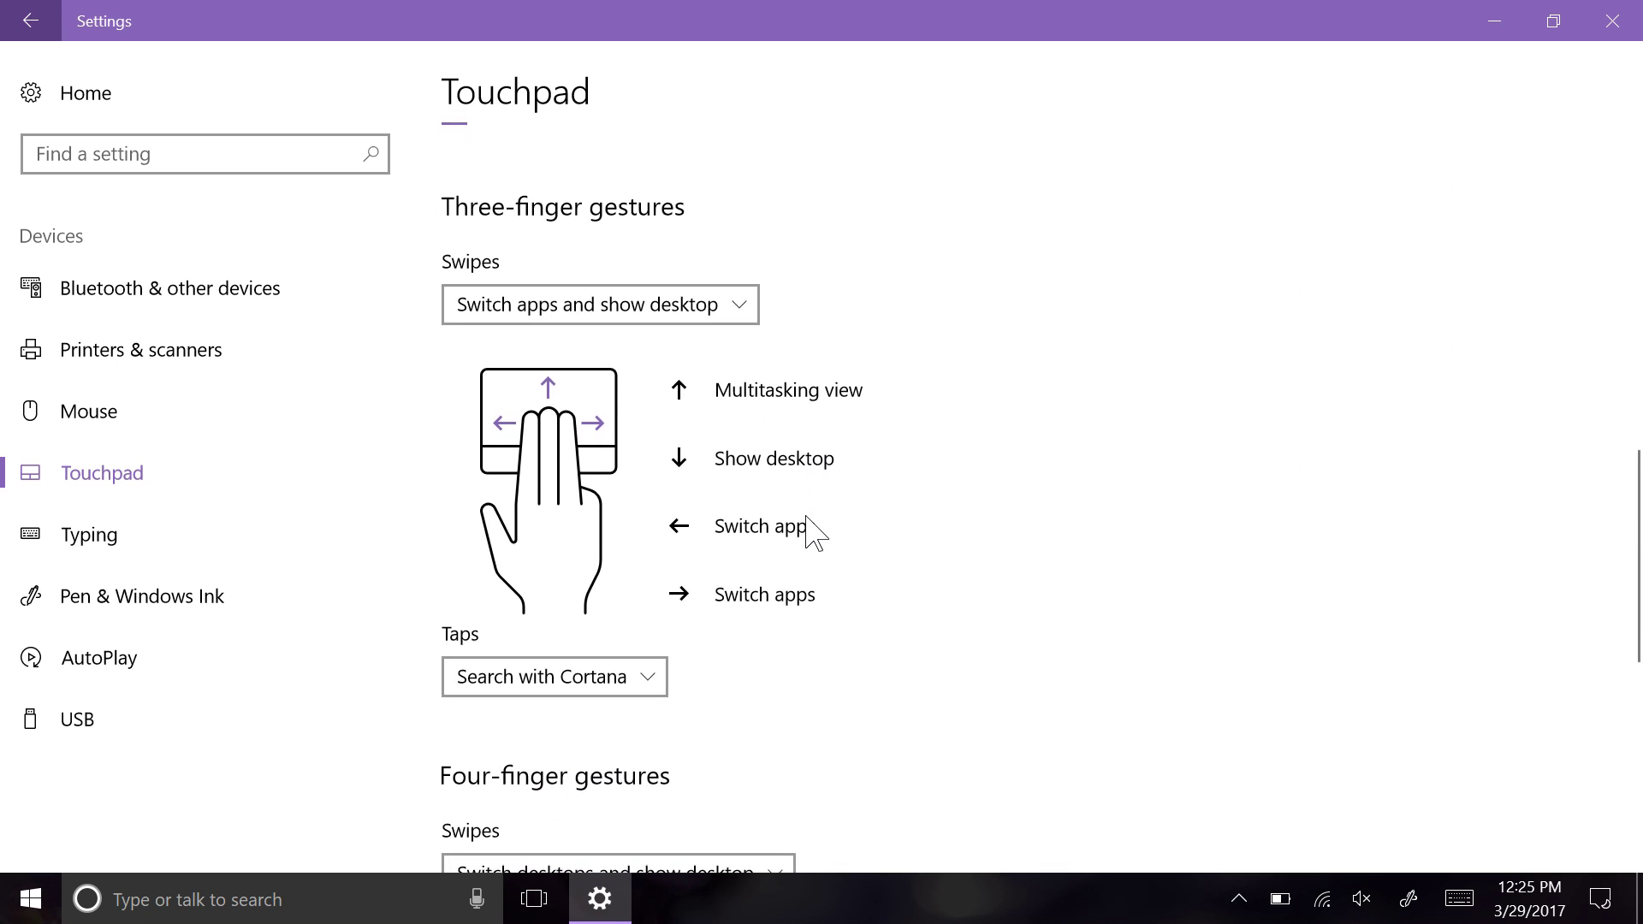
{"action": "scroll", "coordinate": [811, 531], "scroll_direction": "down", "scroll_amount": 8}
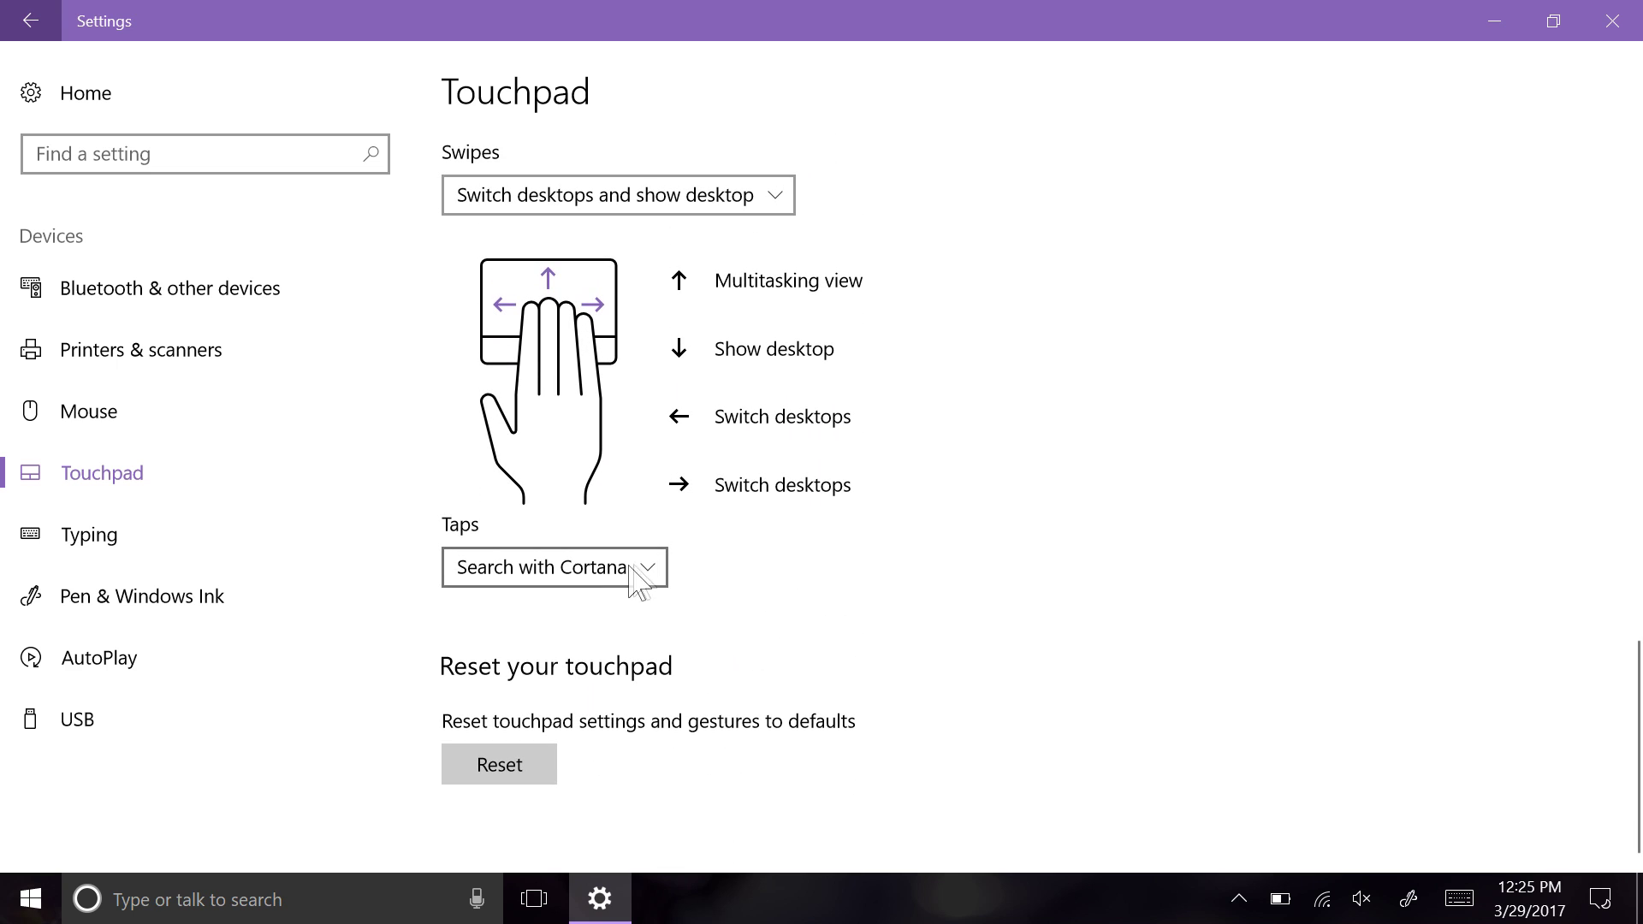
{"action": "left_click", "coordinate": [637, 567]}
{"action": "left_click", "coordinate": [873, 591]}
{"action": "scroll", "coordinate": [873, 590], "scroll_direction": "up", "scroll_amount": 15}
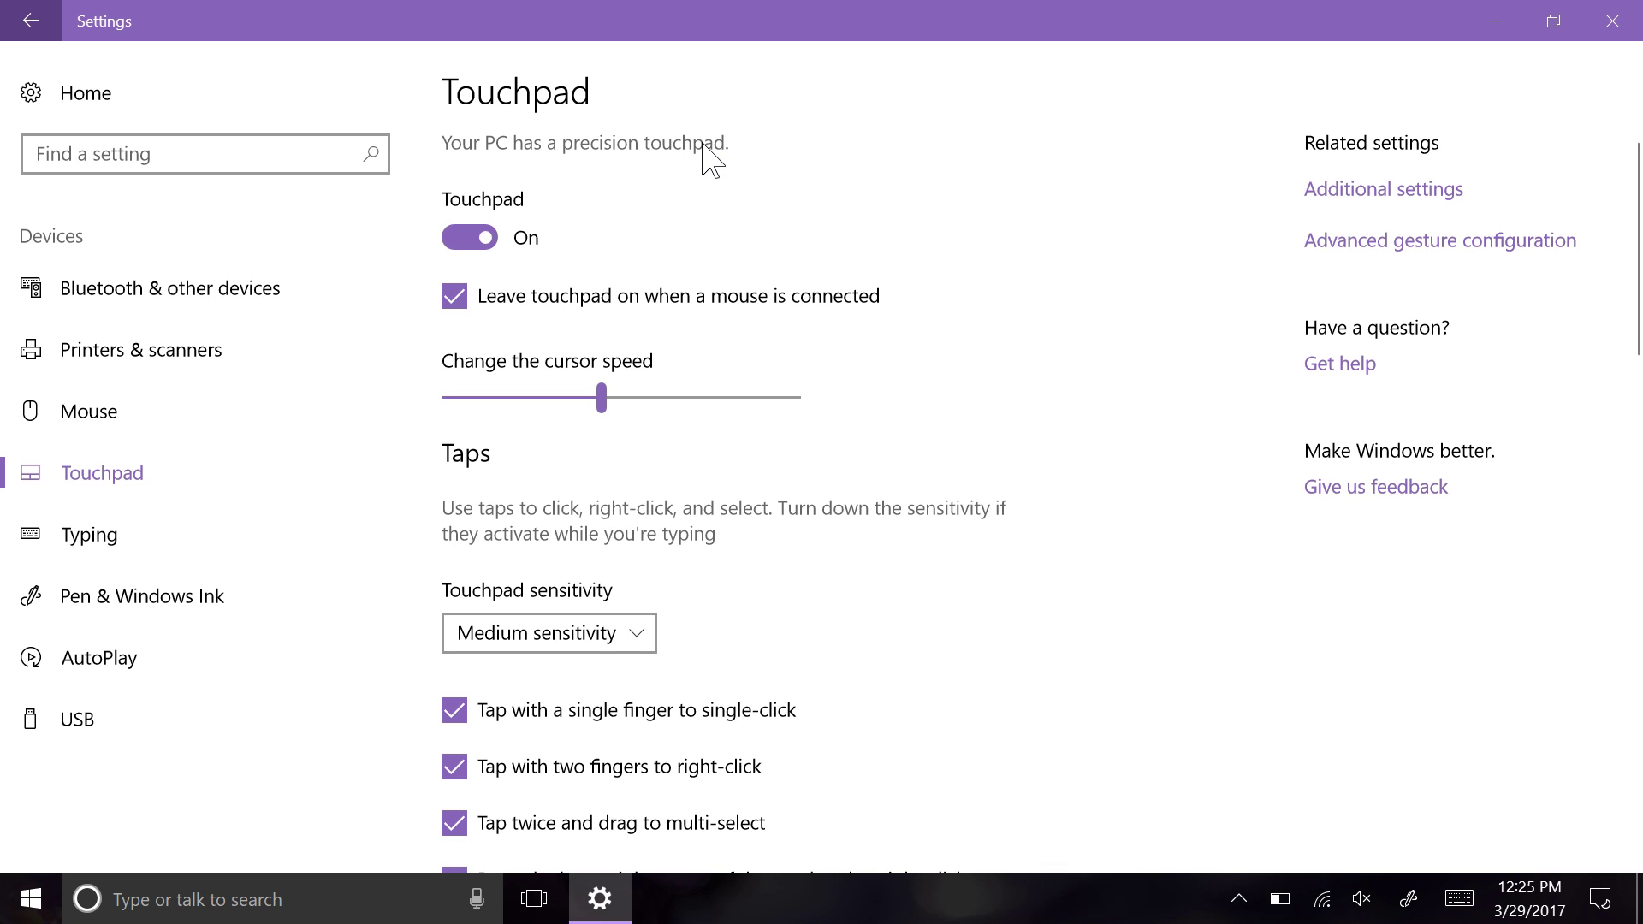
Minimize Settings and launch Registry Editor by searching 'reg'.
{"action": "left_click", "coordinate": [1489, 17]}
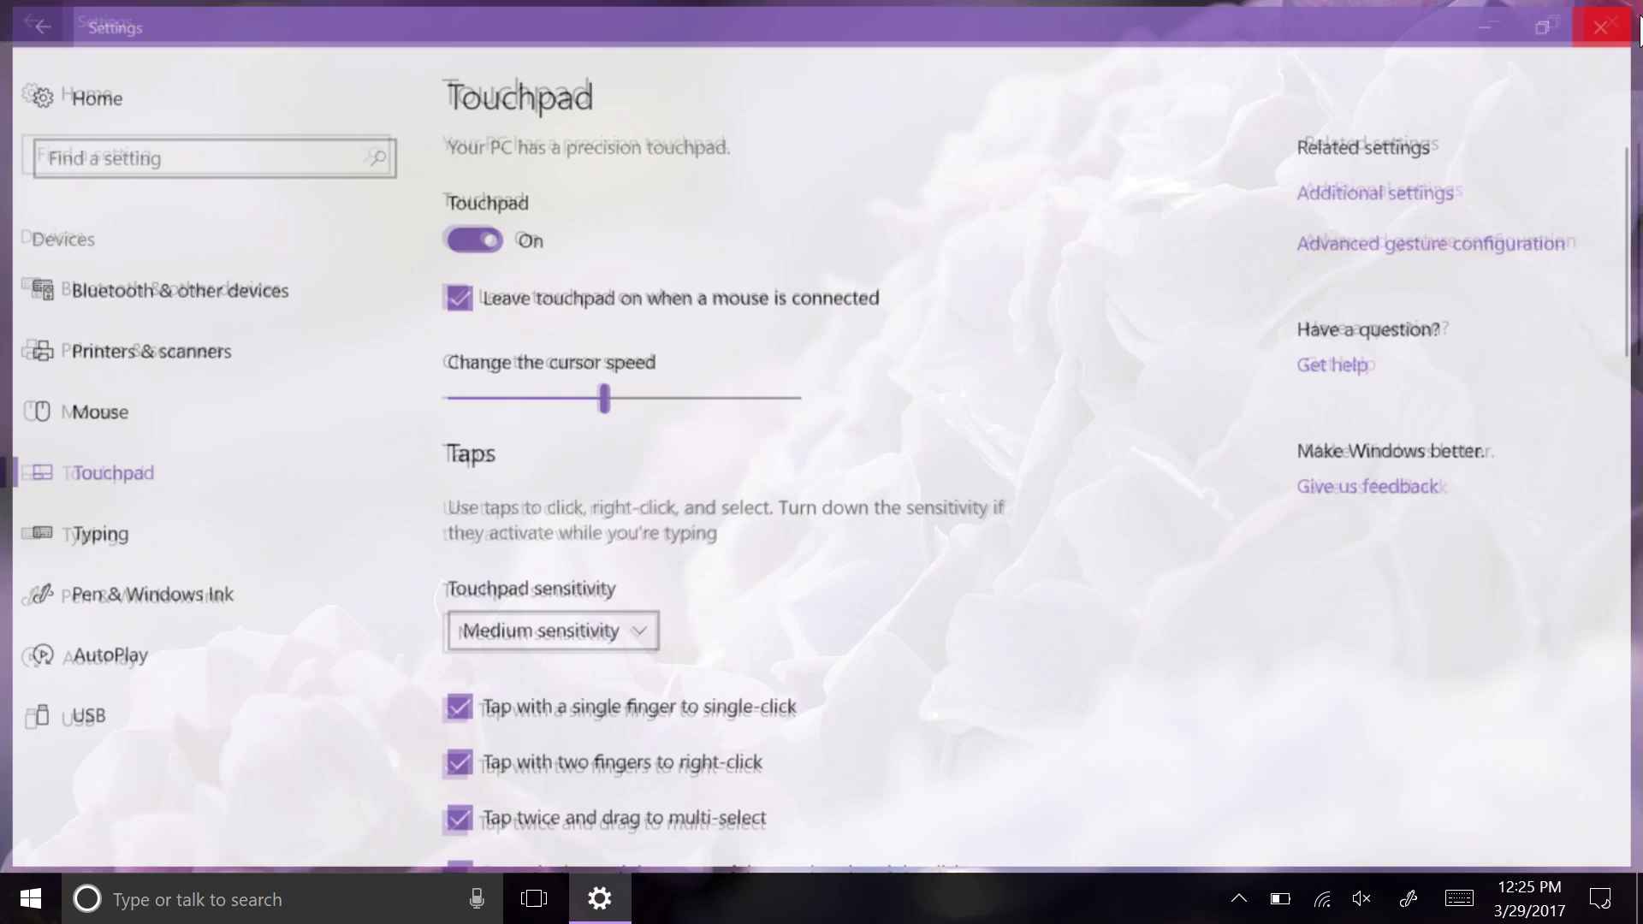
{"action": "key", "text": "super"}
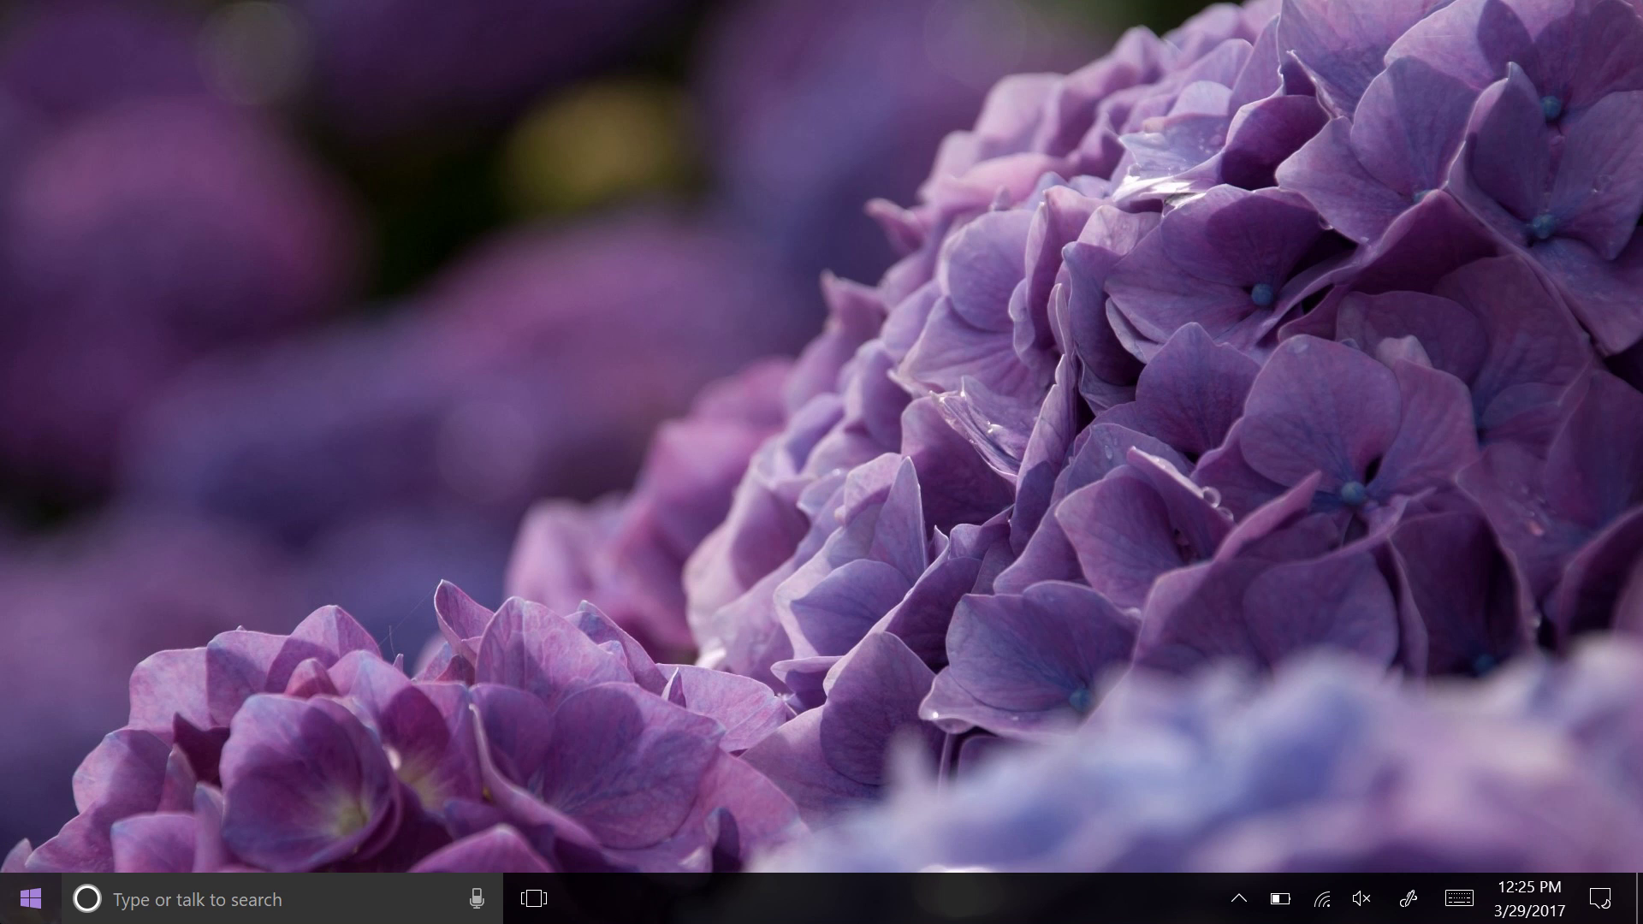
{"action": "type", "text": "red"}
{"action": "key", "text": "BackSpace"}
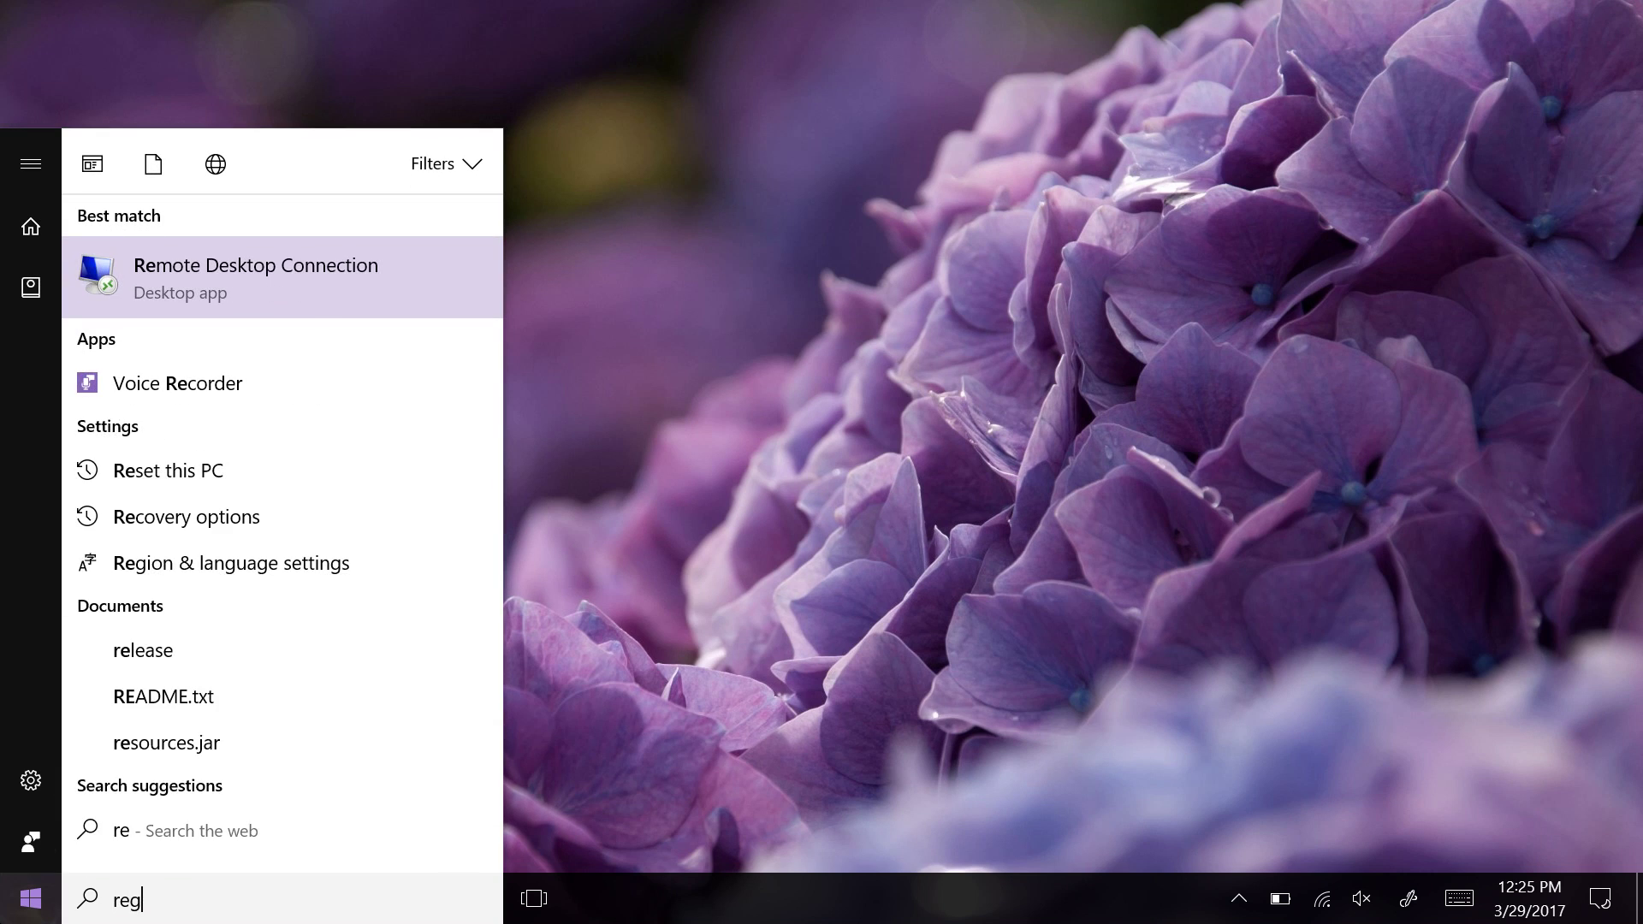
{"action": "type", "text": "g"}
{"action": "key", "text": "Return"}
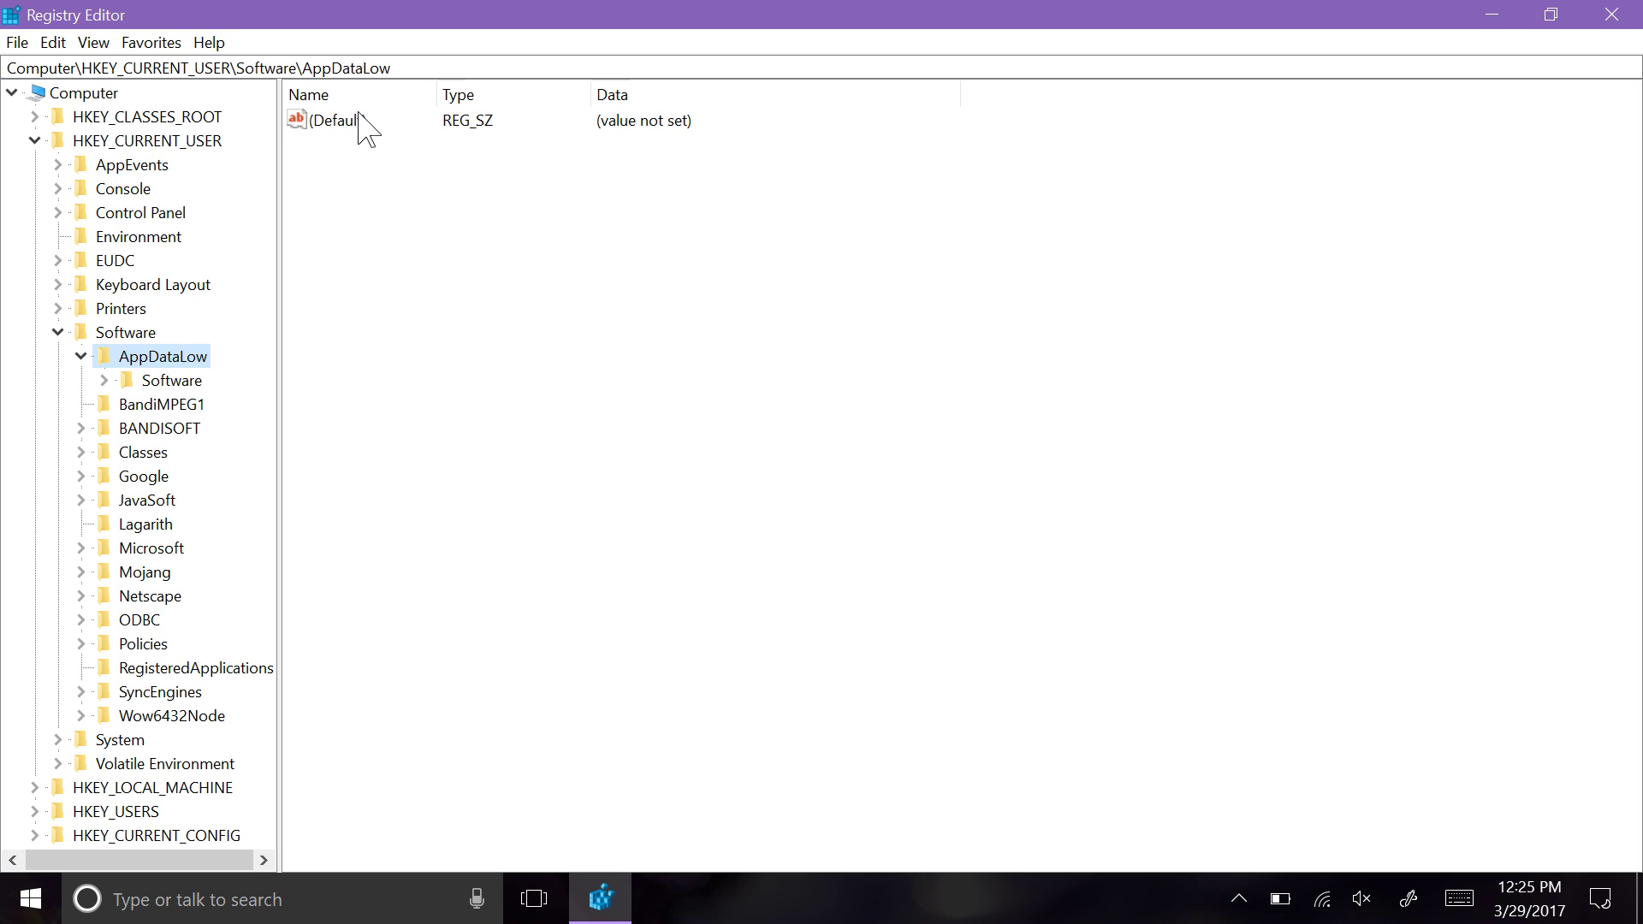
Trim the address bar path from AppDataLow to HKEY_CURRENT_USER and go there.
{"action": "left_click", "coordinate": [417, 68]}
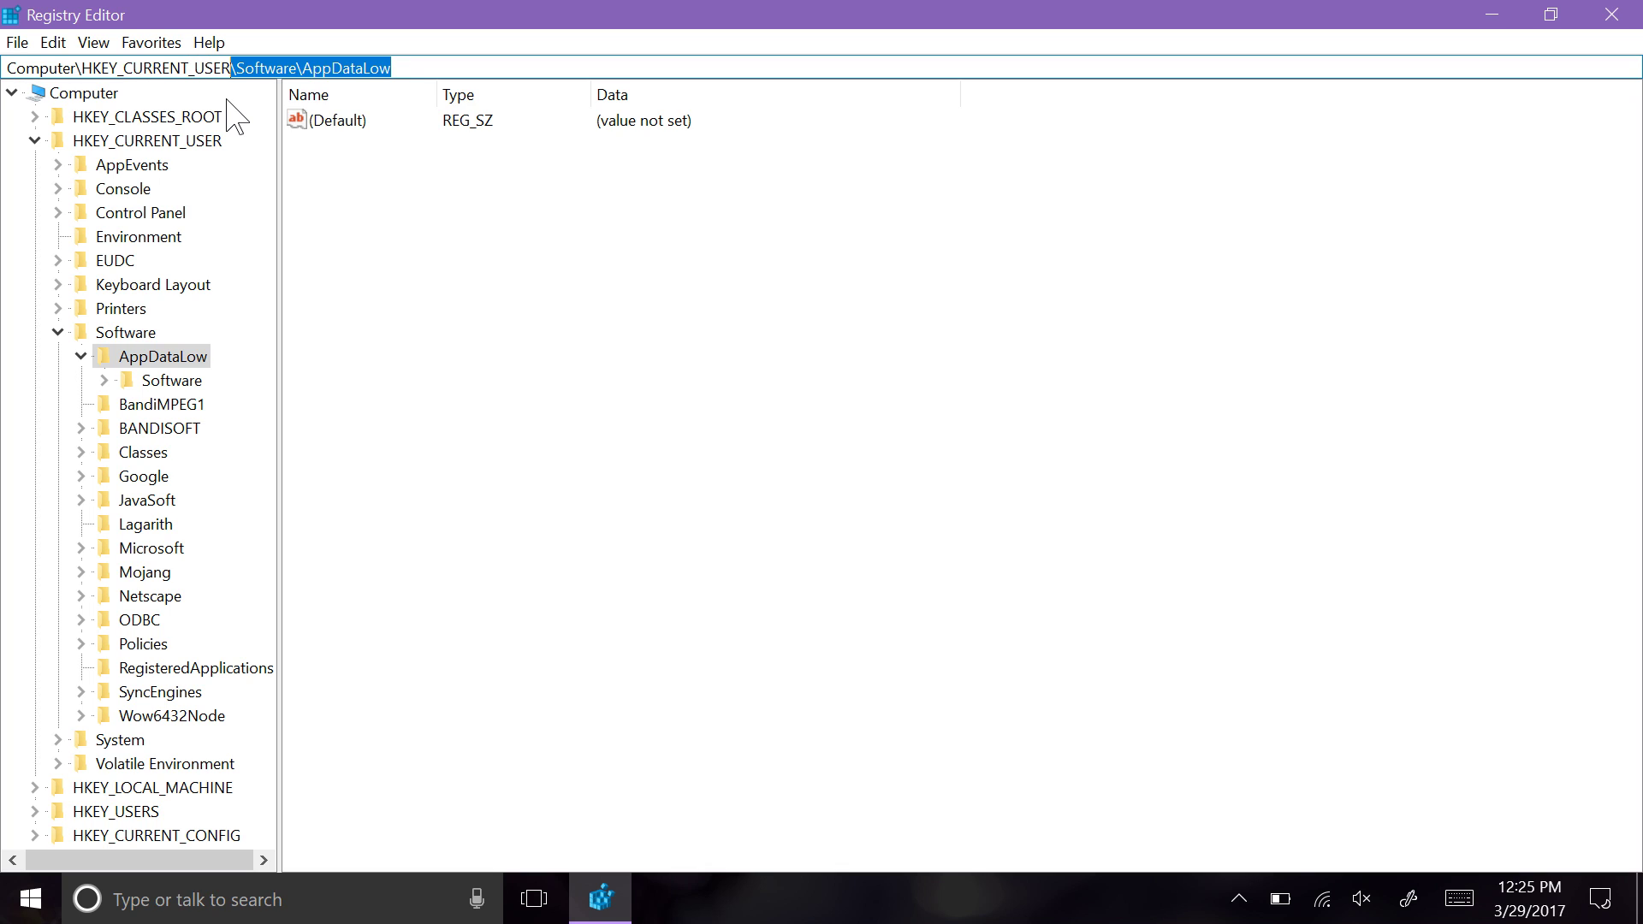
{"action": "key", "text": "BackSpace"}
{"action": "key", "text": "Return"}
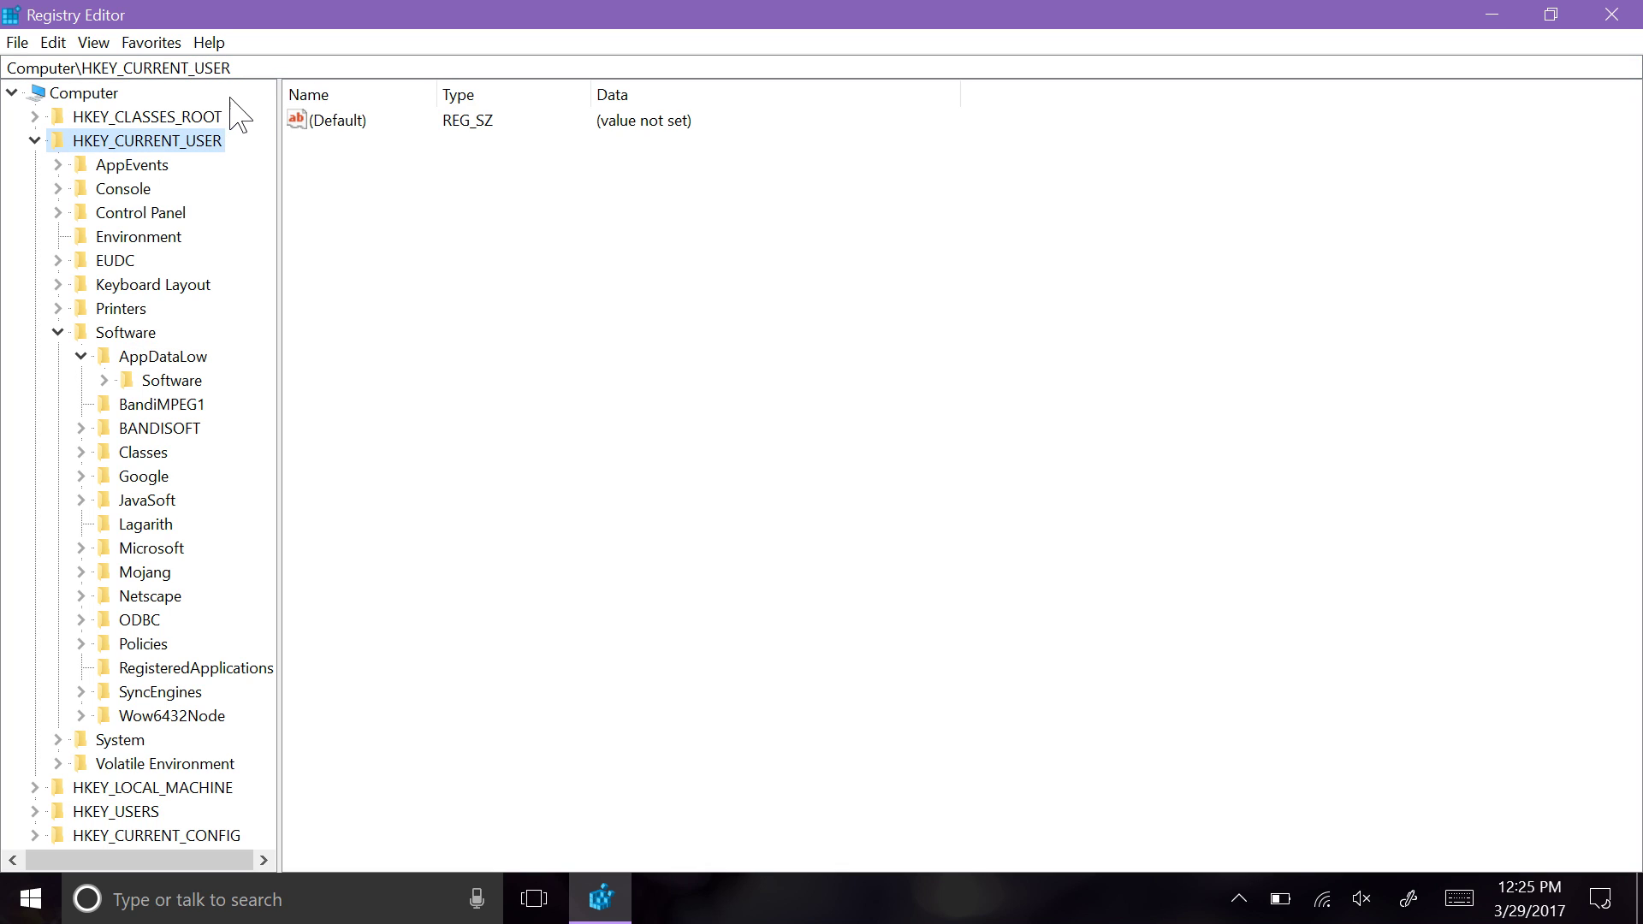
{"action": "left_click_drag", "start_coordinate": [249, 69], "coordinate": [8, 94]}
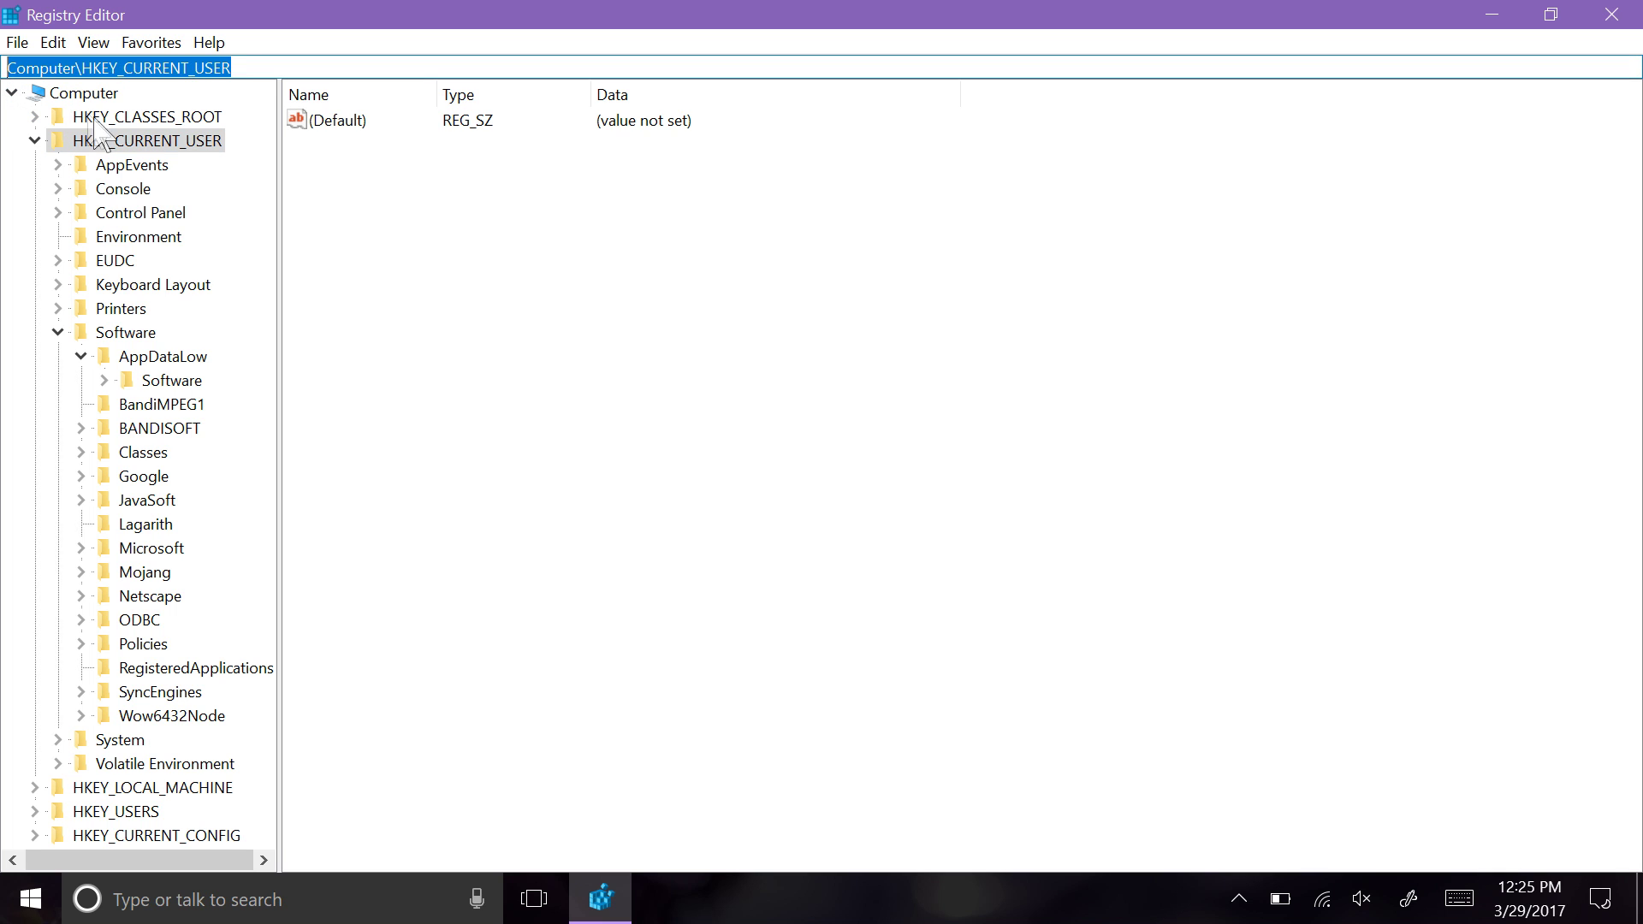
{"action": "key", "text": "End"}
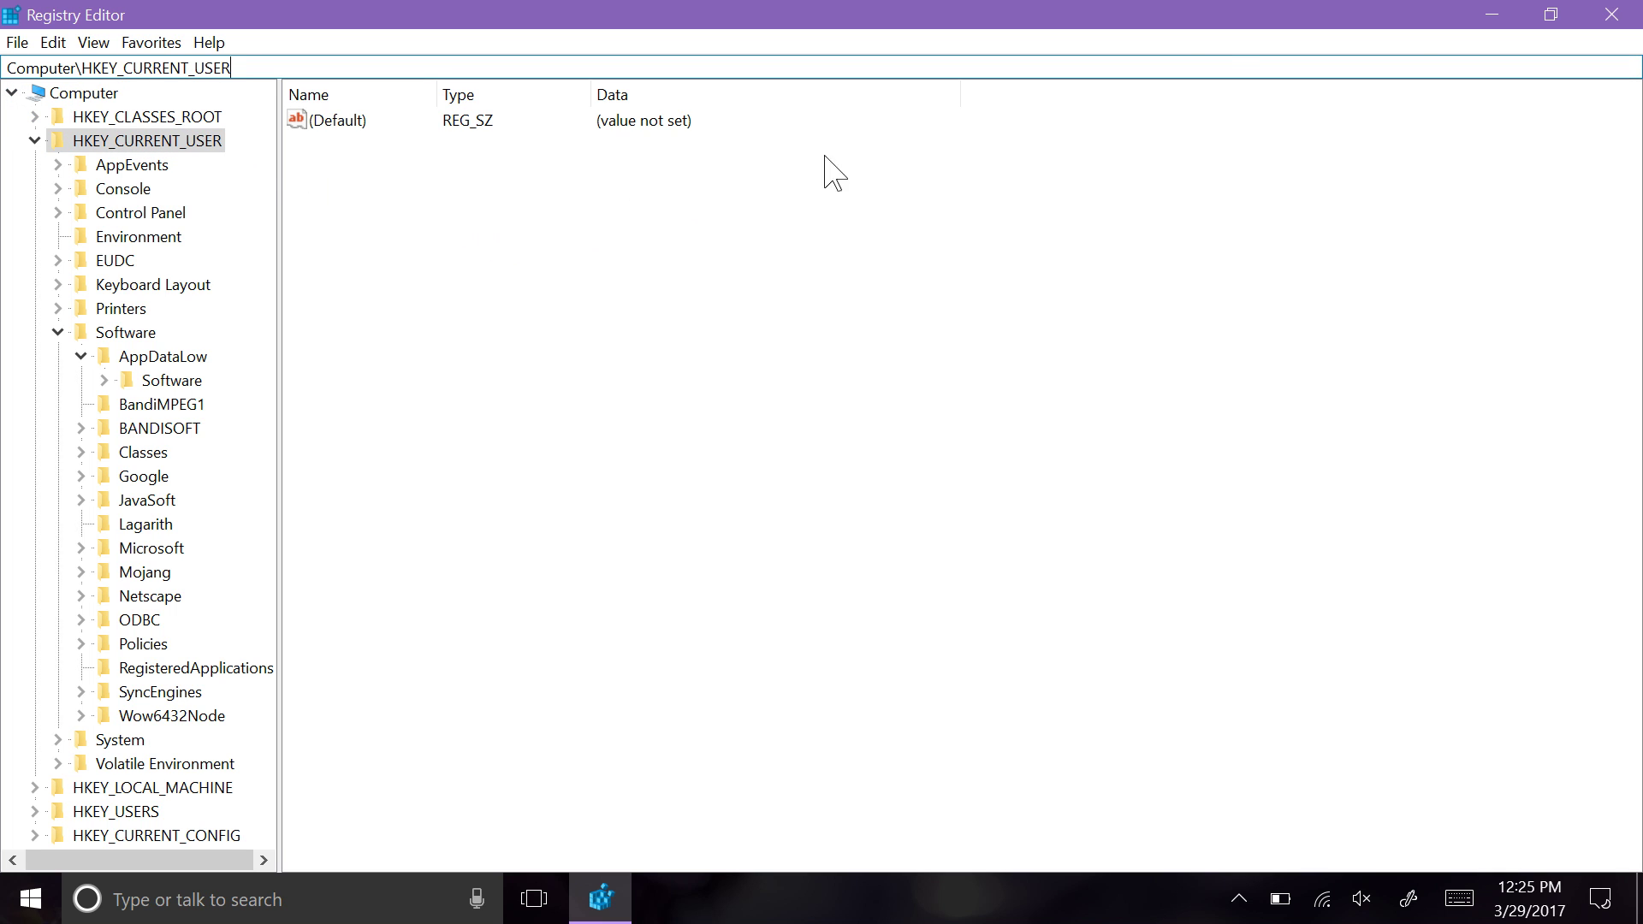
{"action": "left_click", "coordinate": [1607, 21]}
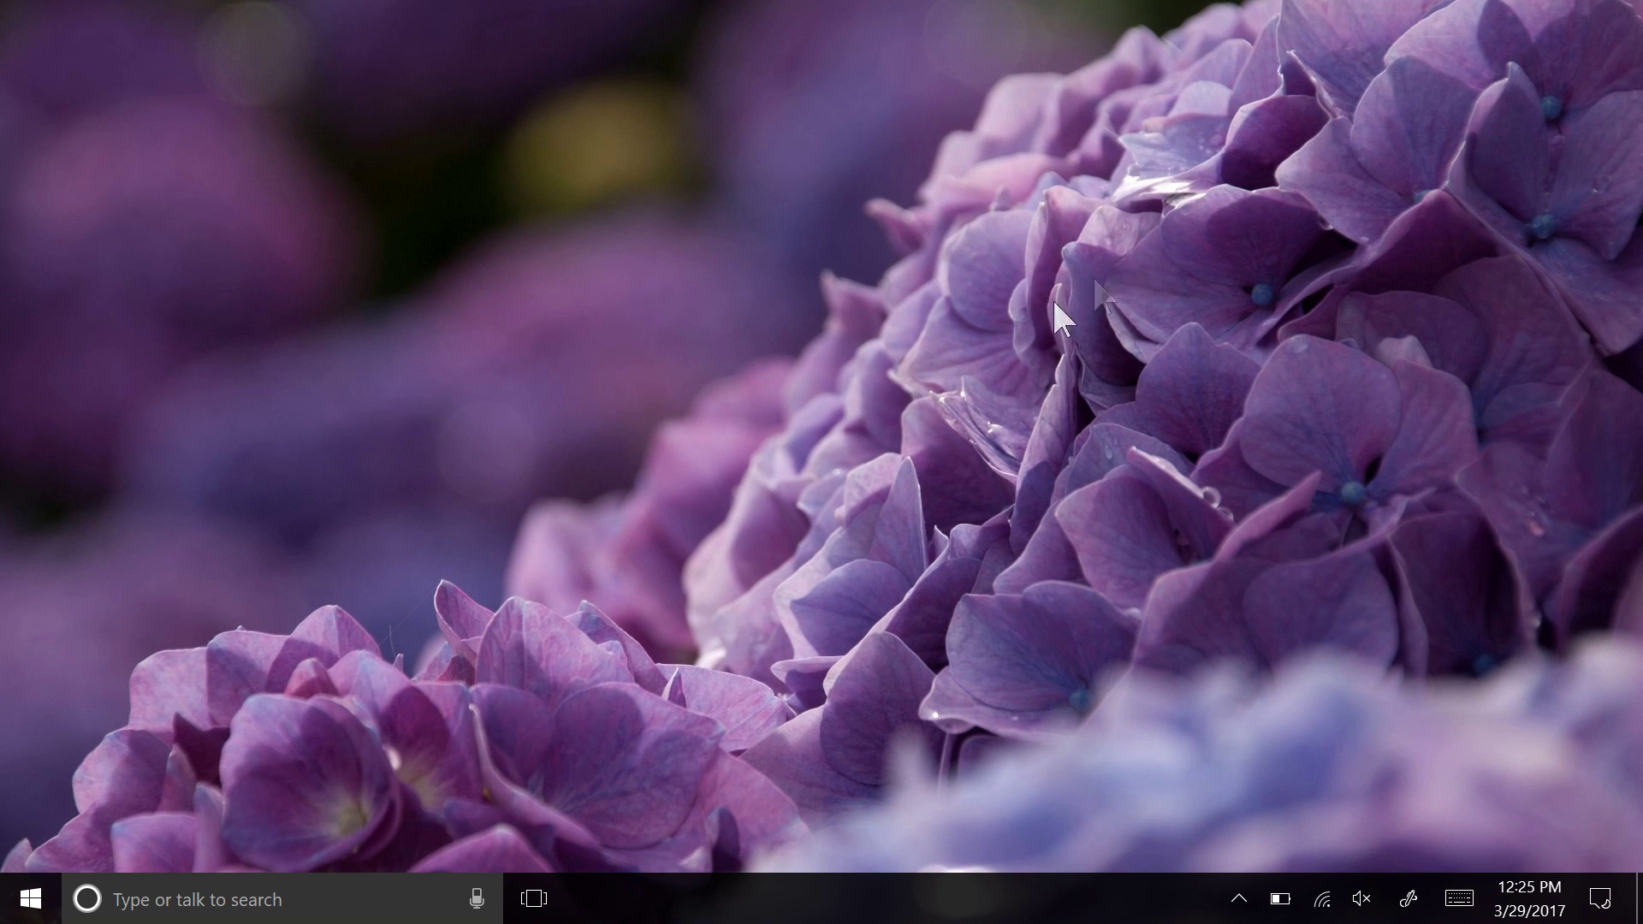
{"action": "right_click", "coordinate": [961, 393]}
{"action": "left_click", "coordinate": [904, 640]}
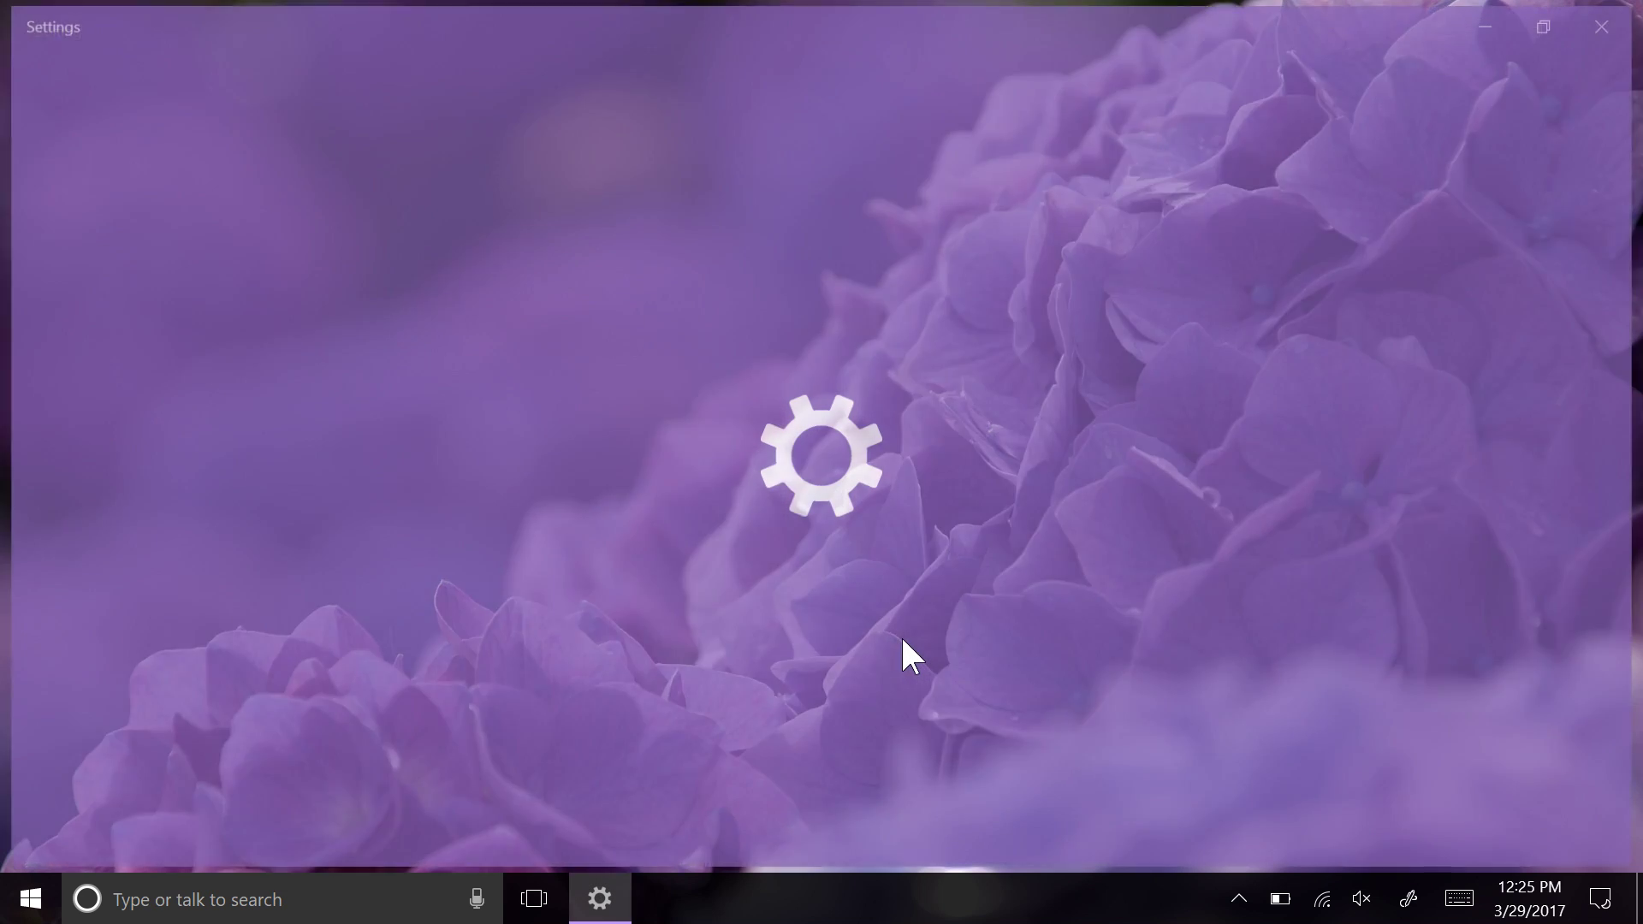
{"action": "scroll", "coordinate": [903, 638], "scroll_direction": "down", "scroll_amount": 3}
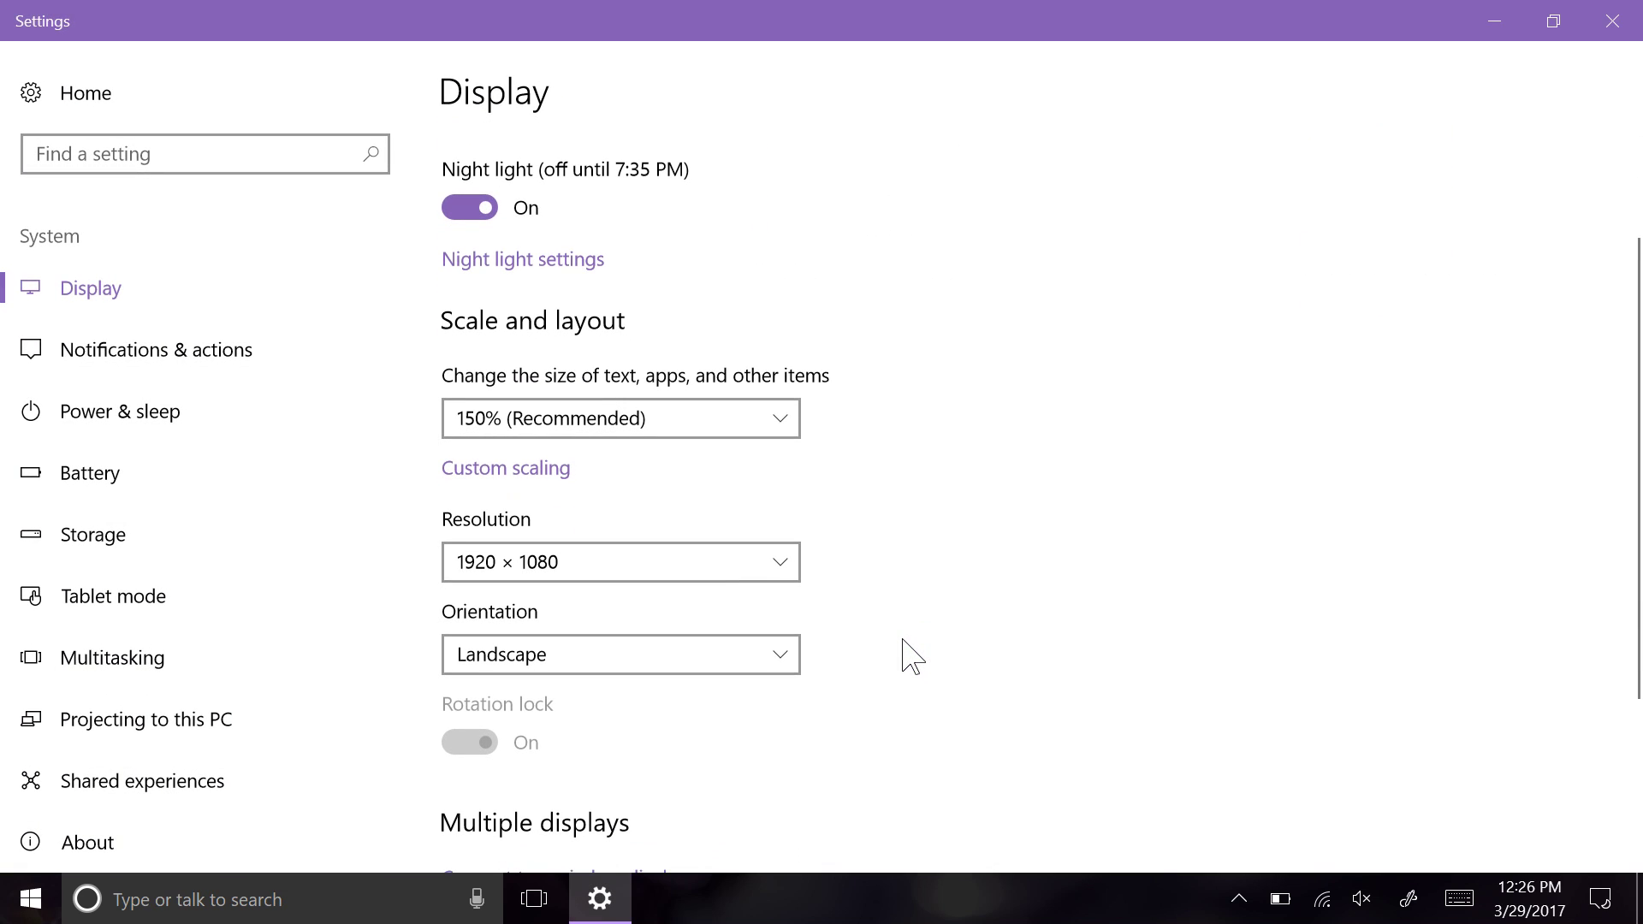
{"action": "left_click", "coordinate": [727, 561]}
{"action": "scroll", "coordinate": [721, 654], "scroll_direction": "down", "scroll_amount": 3}
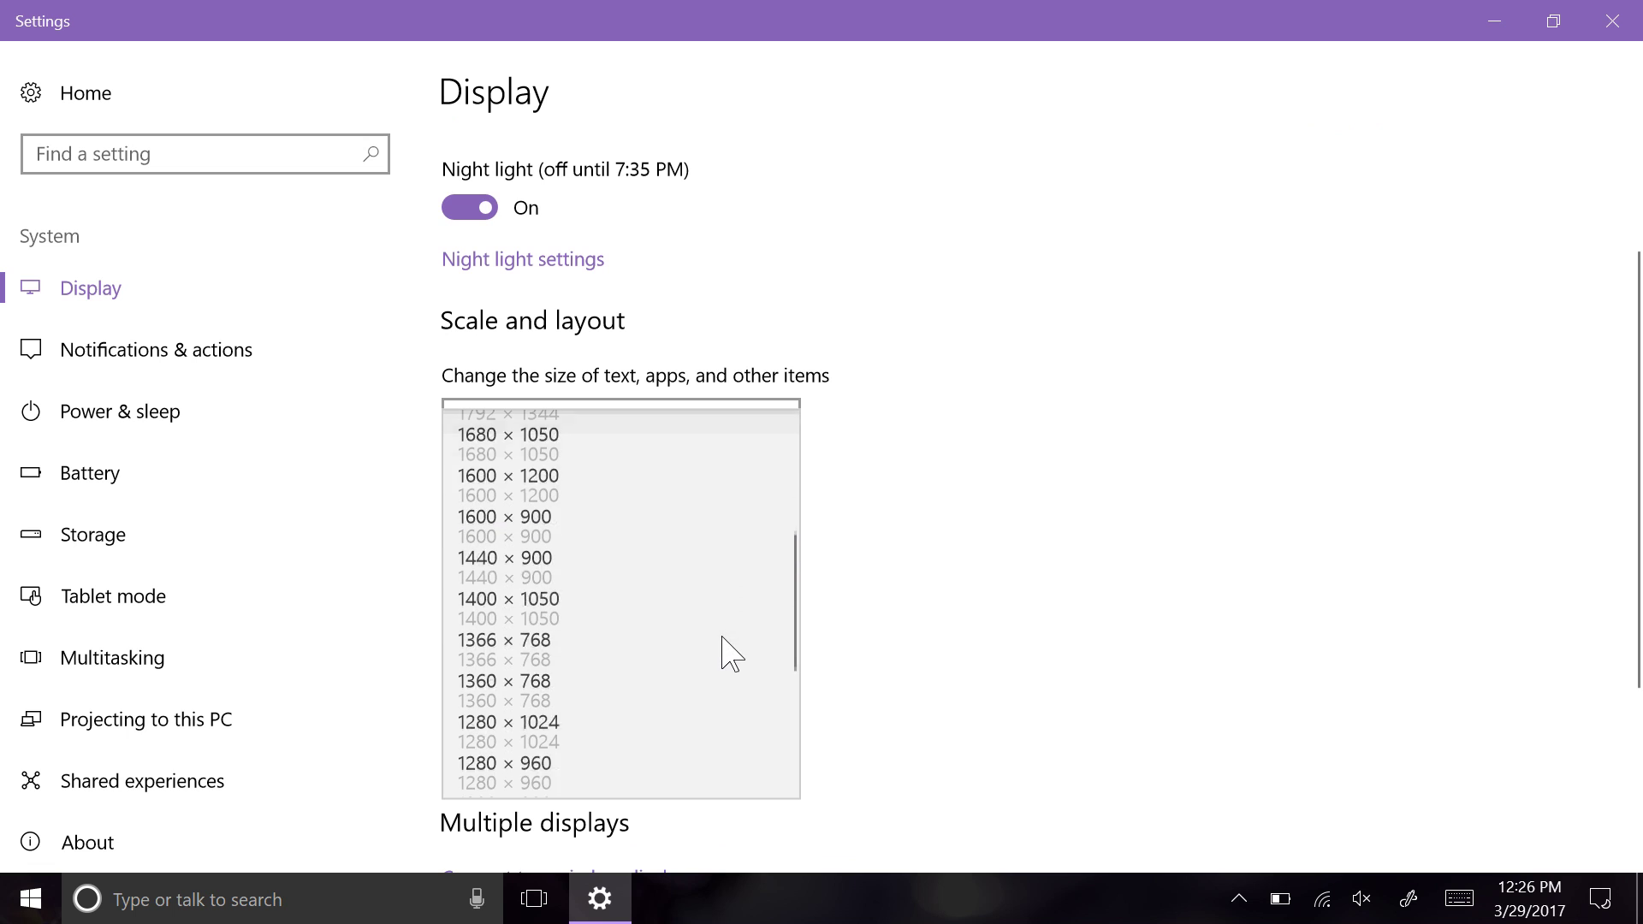
{"action": "scroll", "coordinate": [725, 654], "scroll_direction": "up", "scroll_amount": 3}
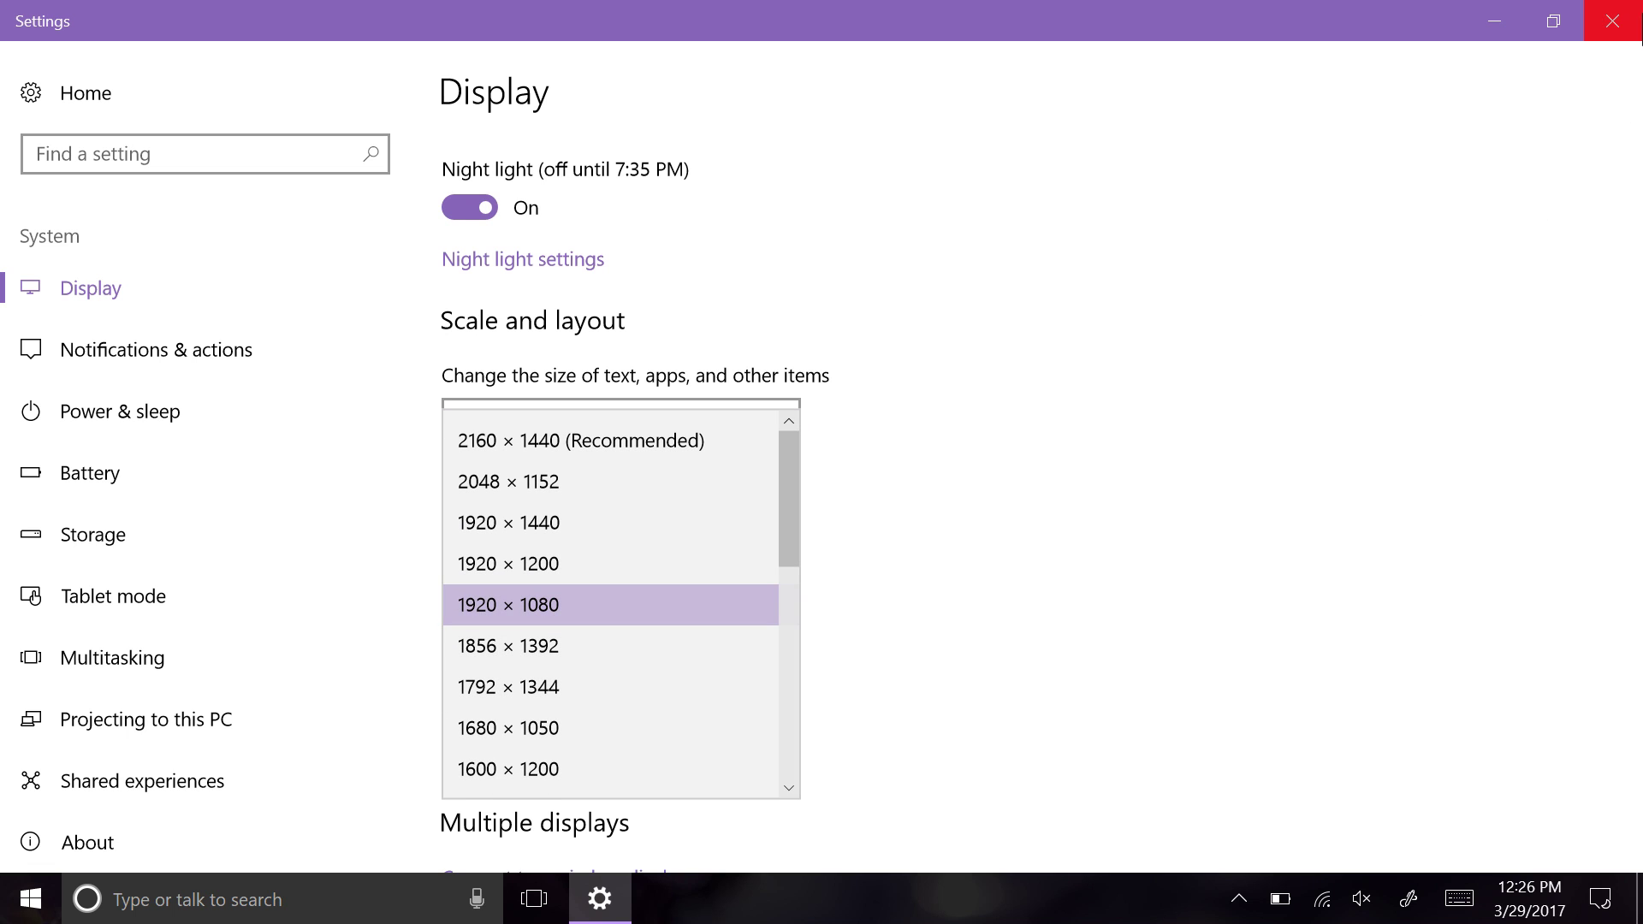
{"action": "left_click", "coordinate": [1612, 21]}
{"action": "key", "text": "super"}
{"action": "type", "text": "audacity"}
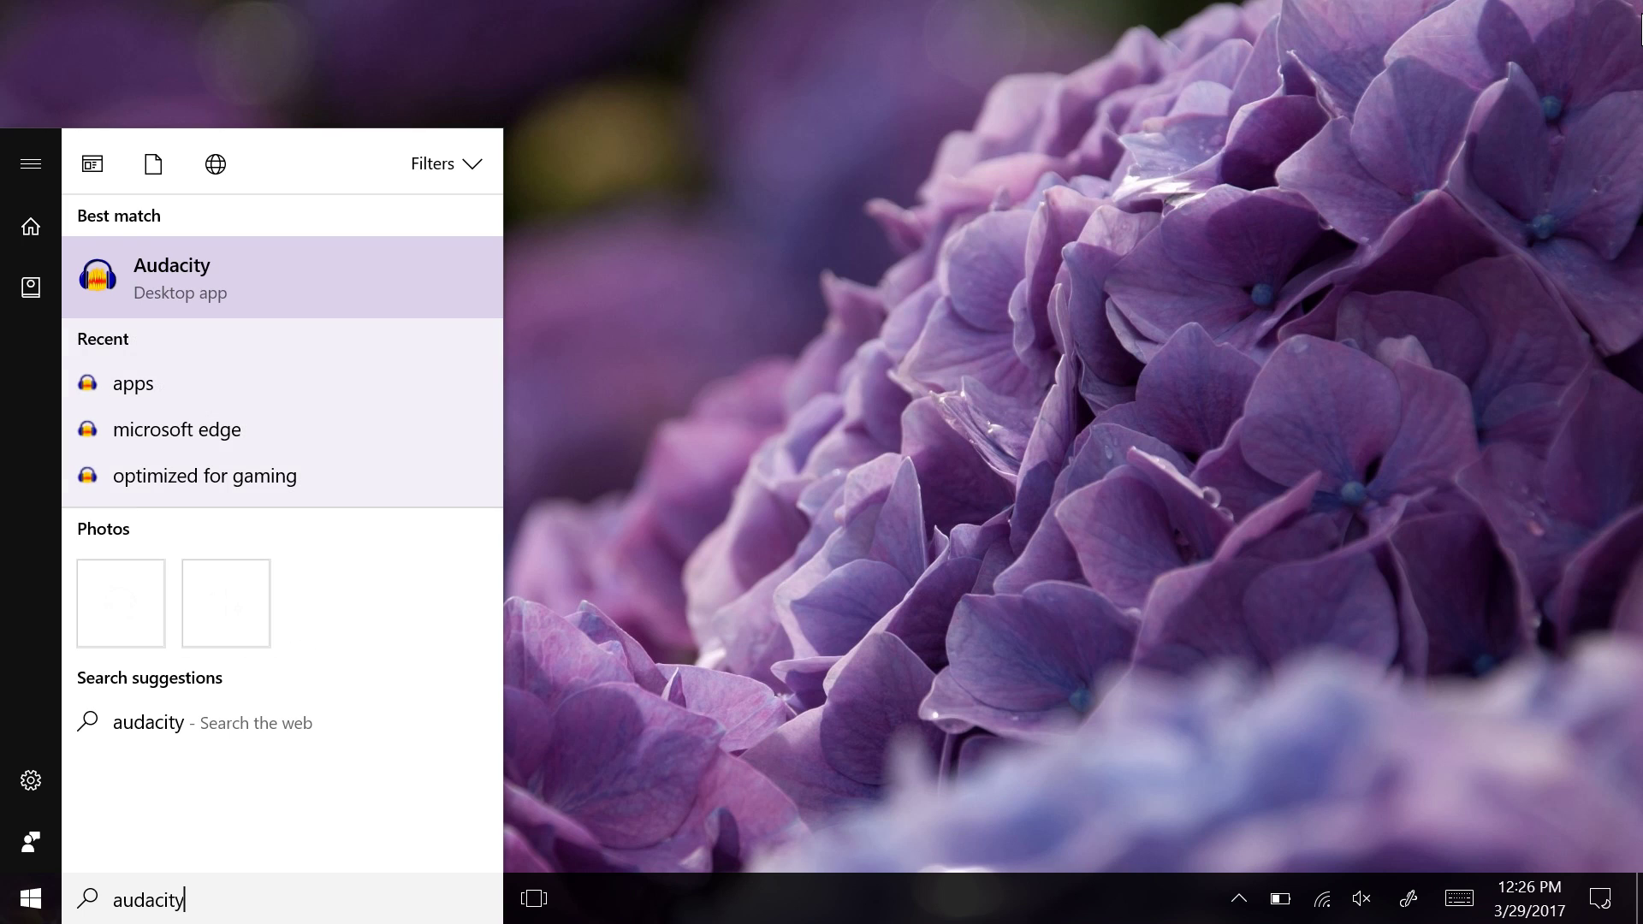
{"action": "key", "text": "ctrl+Return"}
{"action": "key", "text": "alt+Return"}
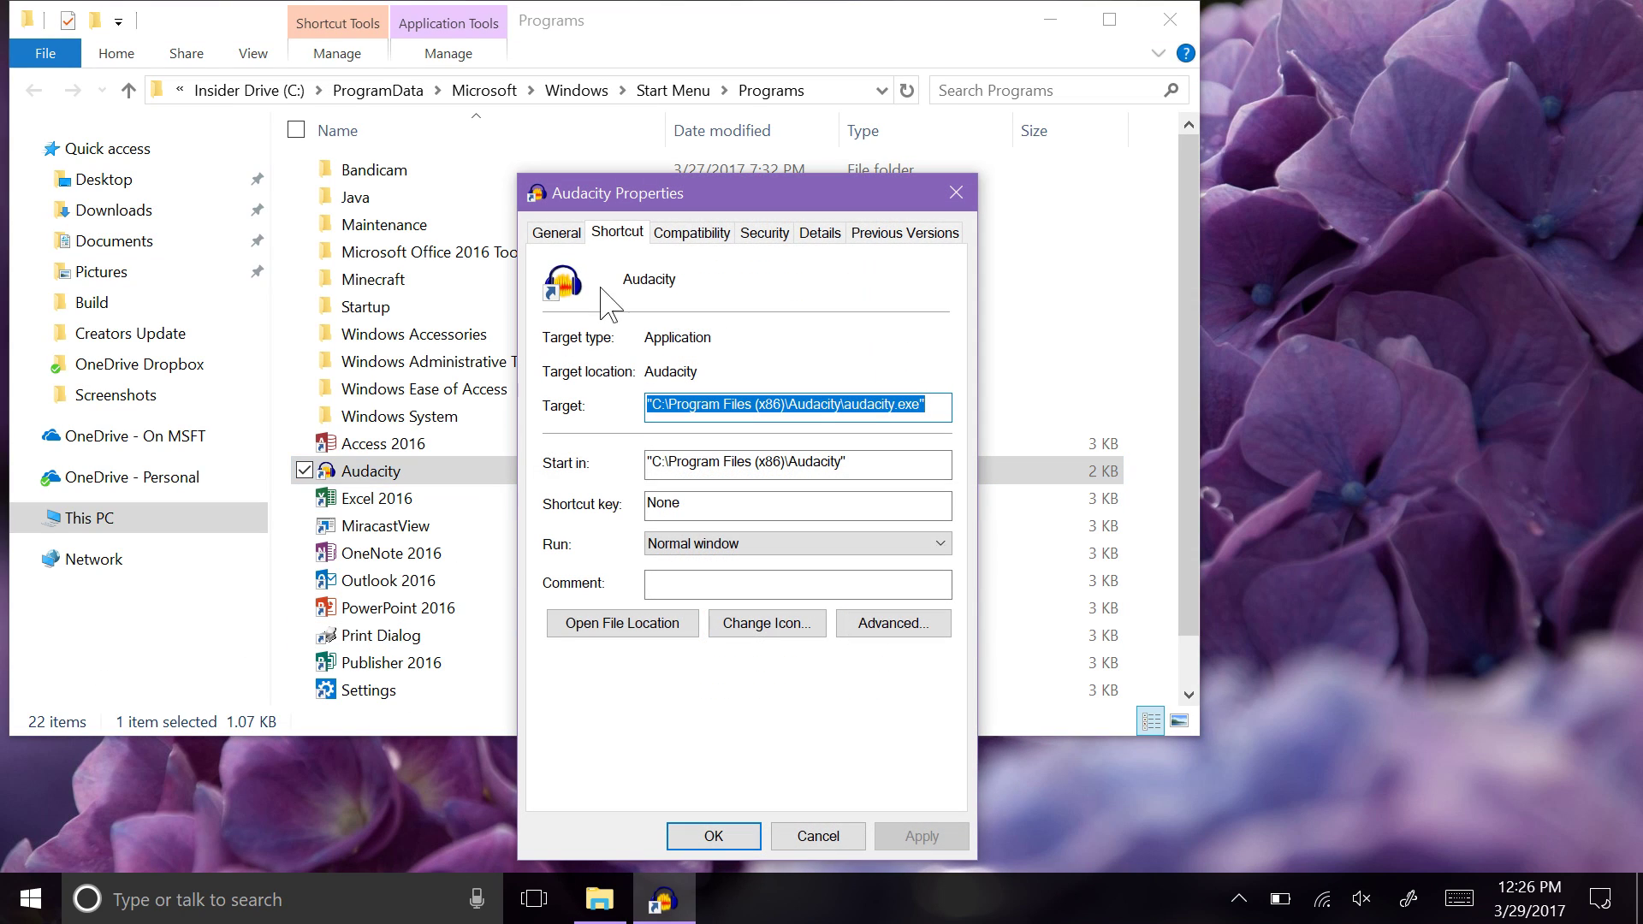
{"action": "left_click", "coordinate": [691, 232]}
{"action": "left_click", "coordinate": [657, 614]}
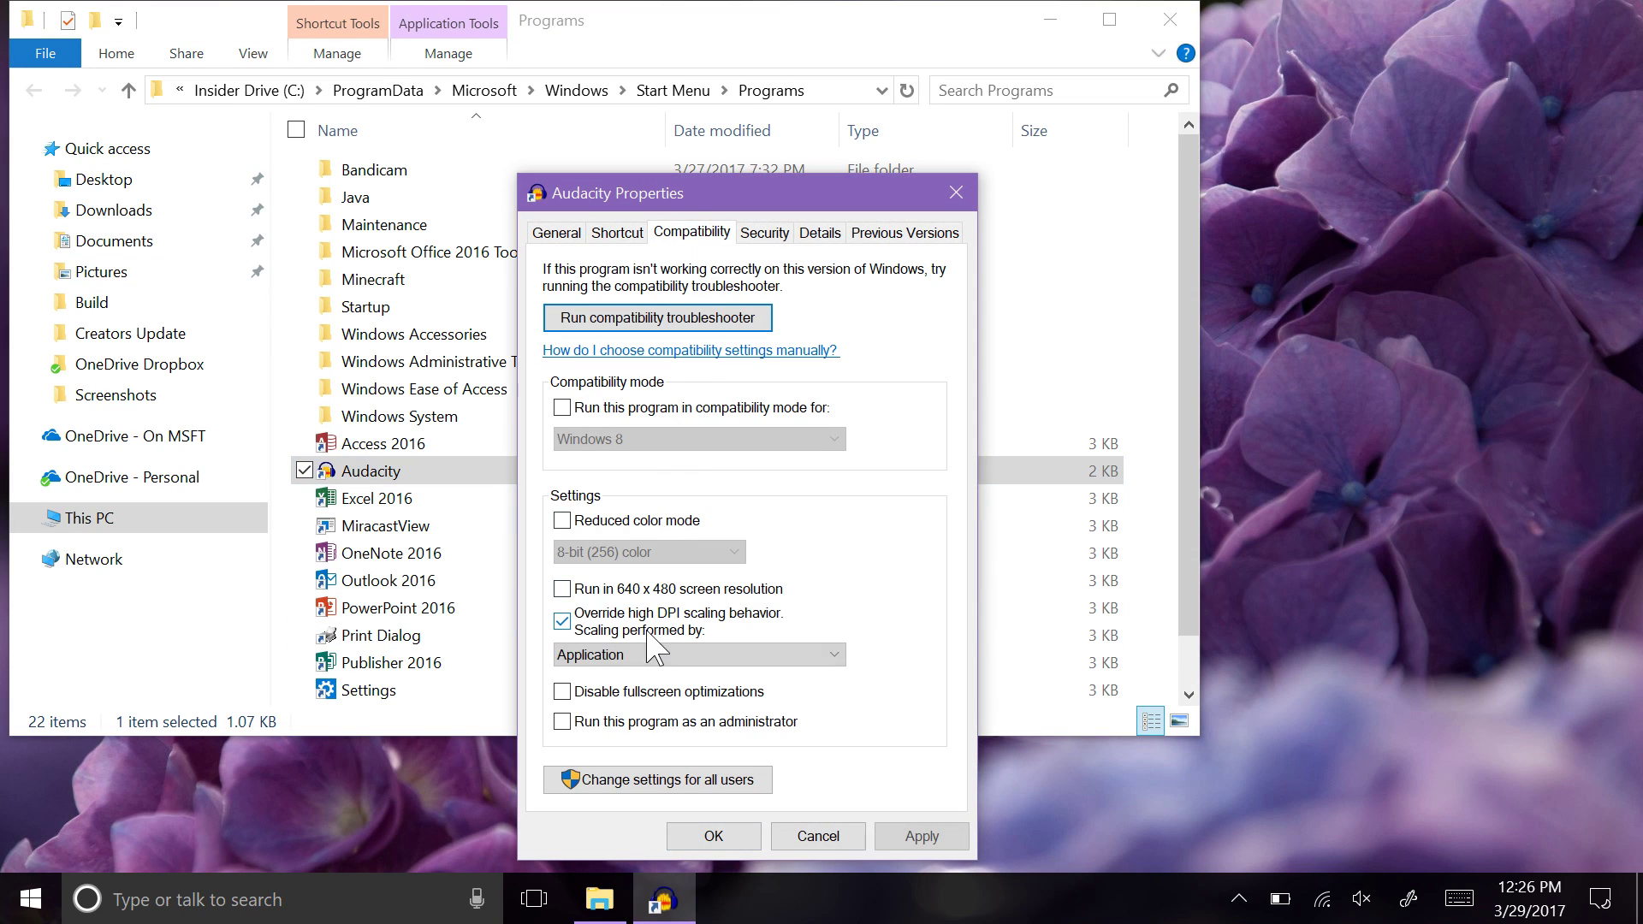
{"action": "left_click", "coordinate": [660, 654]}
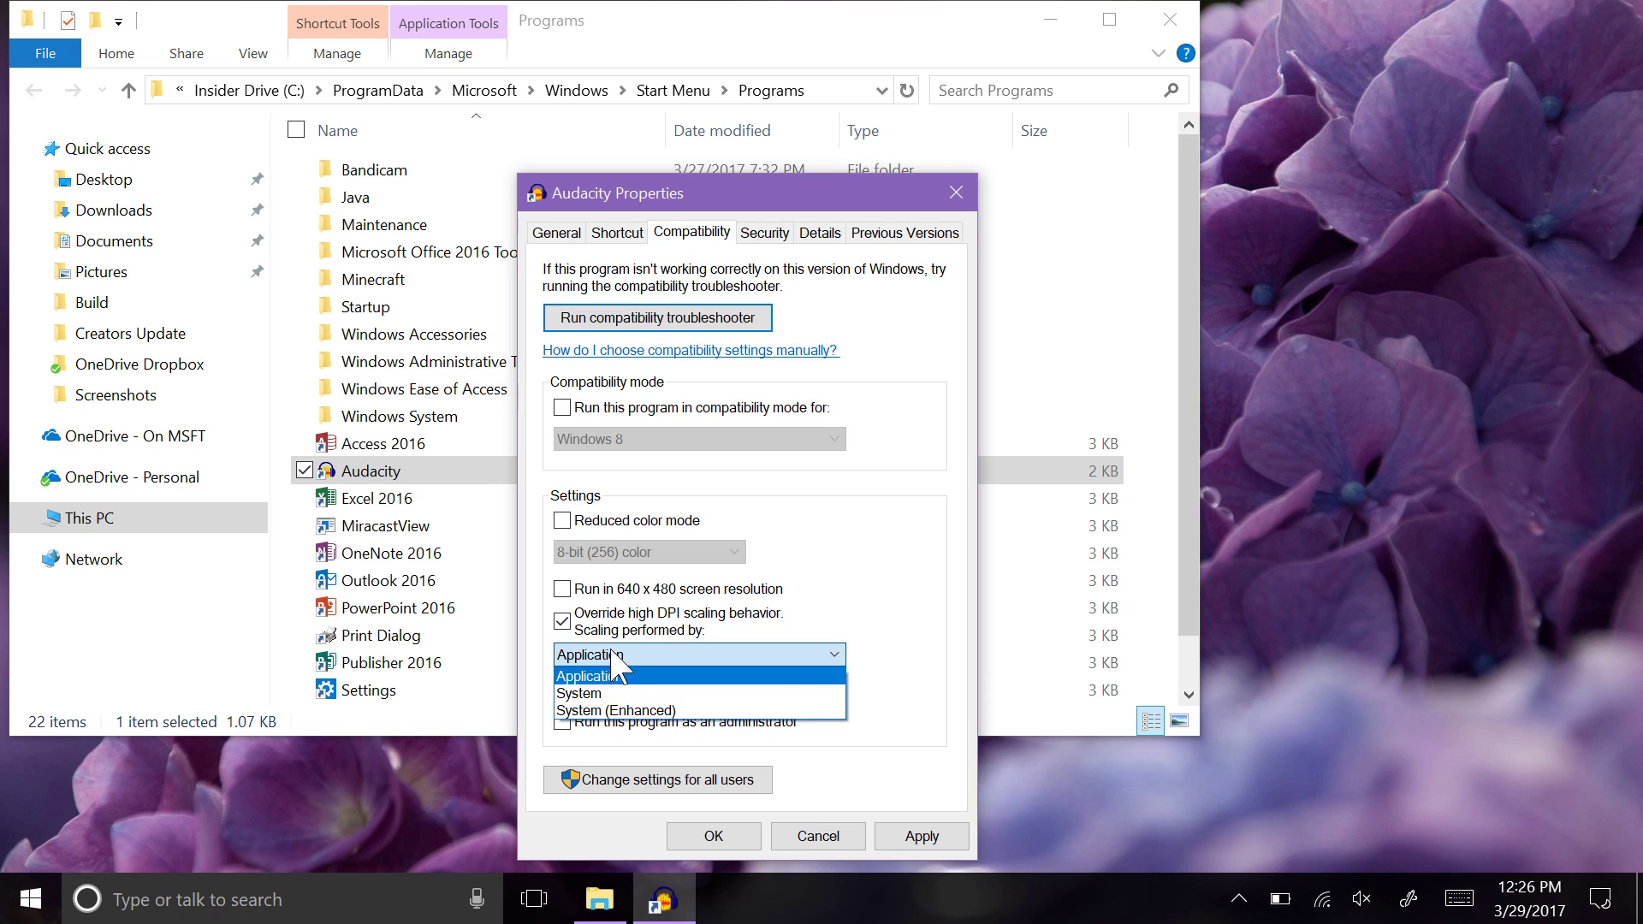
{"action": "left_click", "coordinate": [590, 676]}
{"action": "left_click", "coordinate": [563, 621]}
{"action": "left_click", "coordinate": [713, 836]}
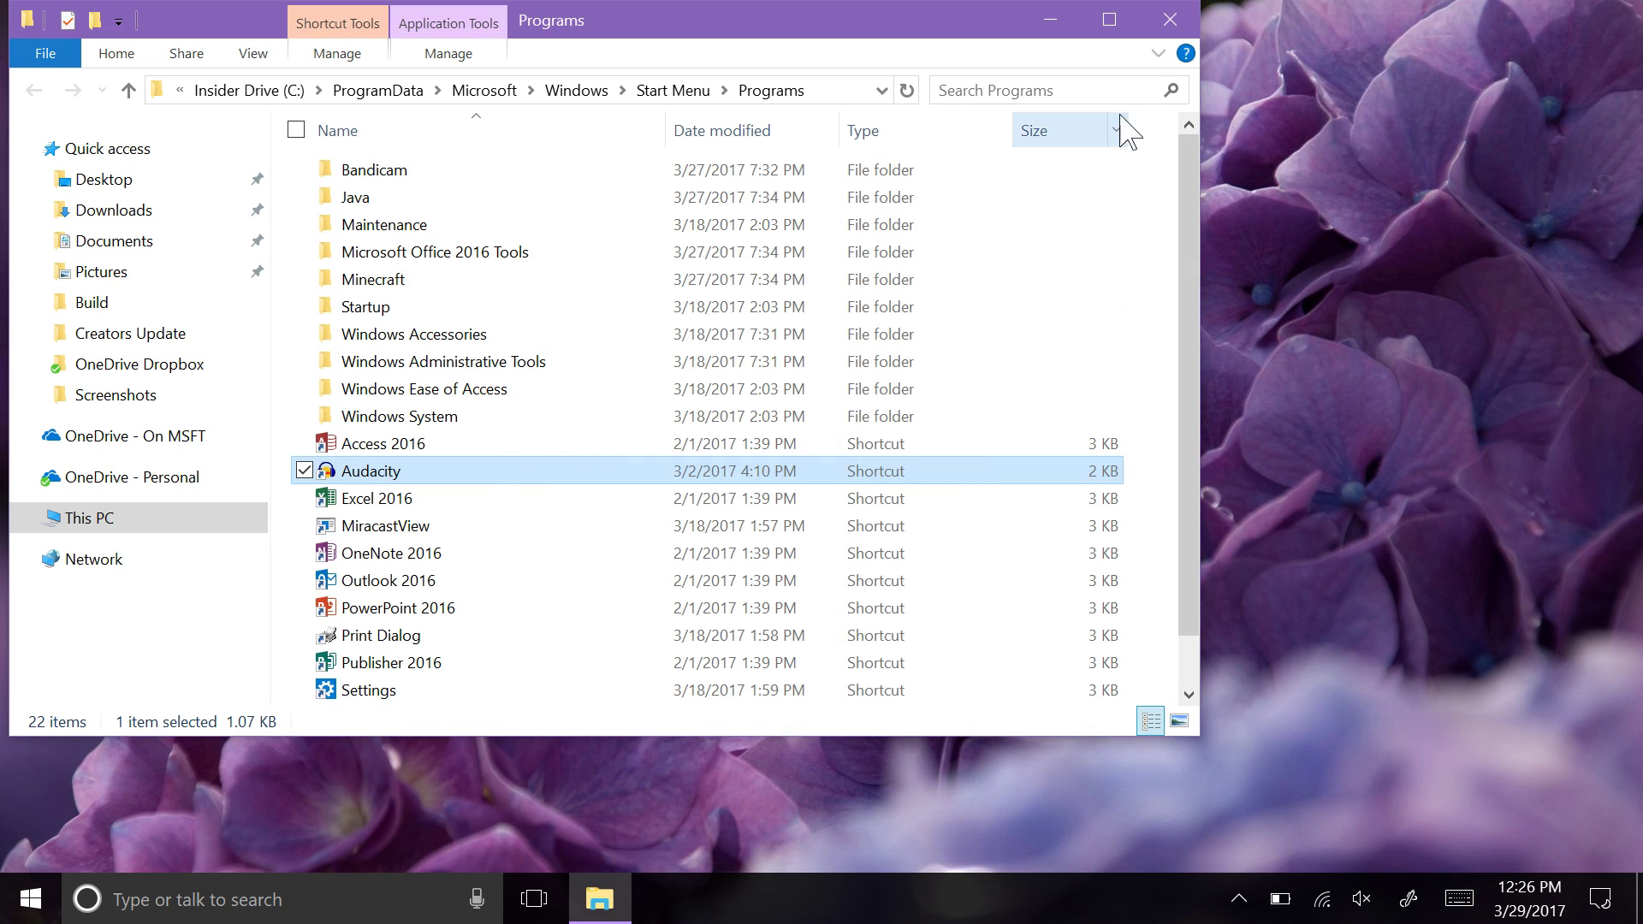
In Display settings, toggle Night light off and on and drag its colour temperature slider.
{"action": "left_click", "coordinate": [1171, 24]}
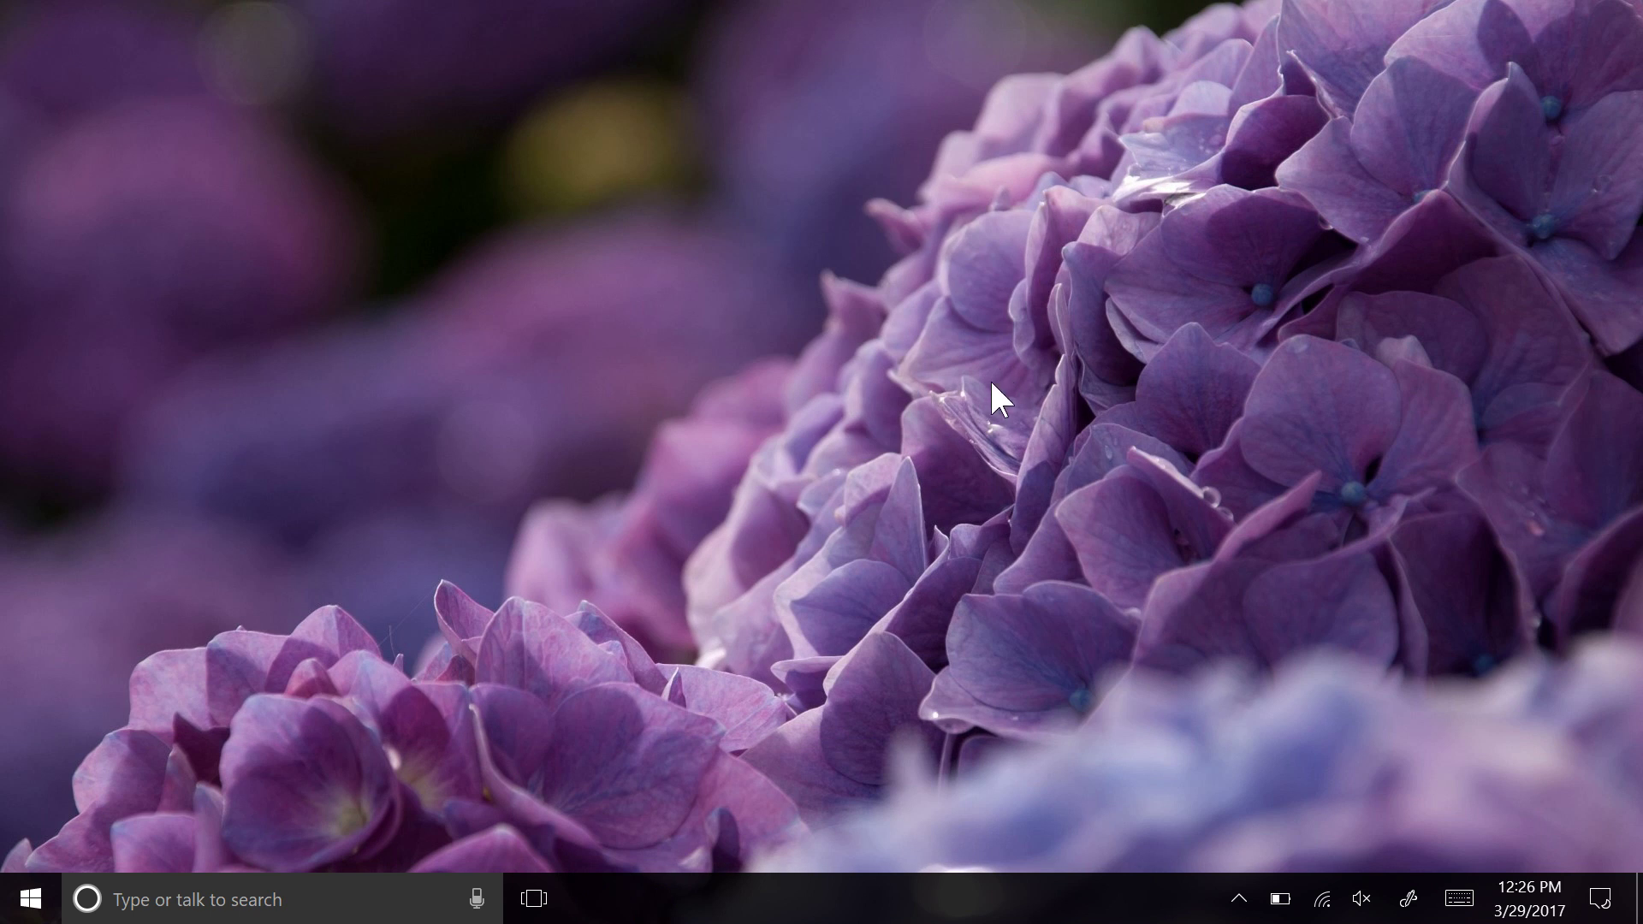
{"action": "right_click", "coordinate": [973, 459]}
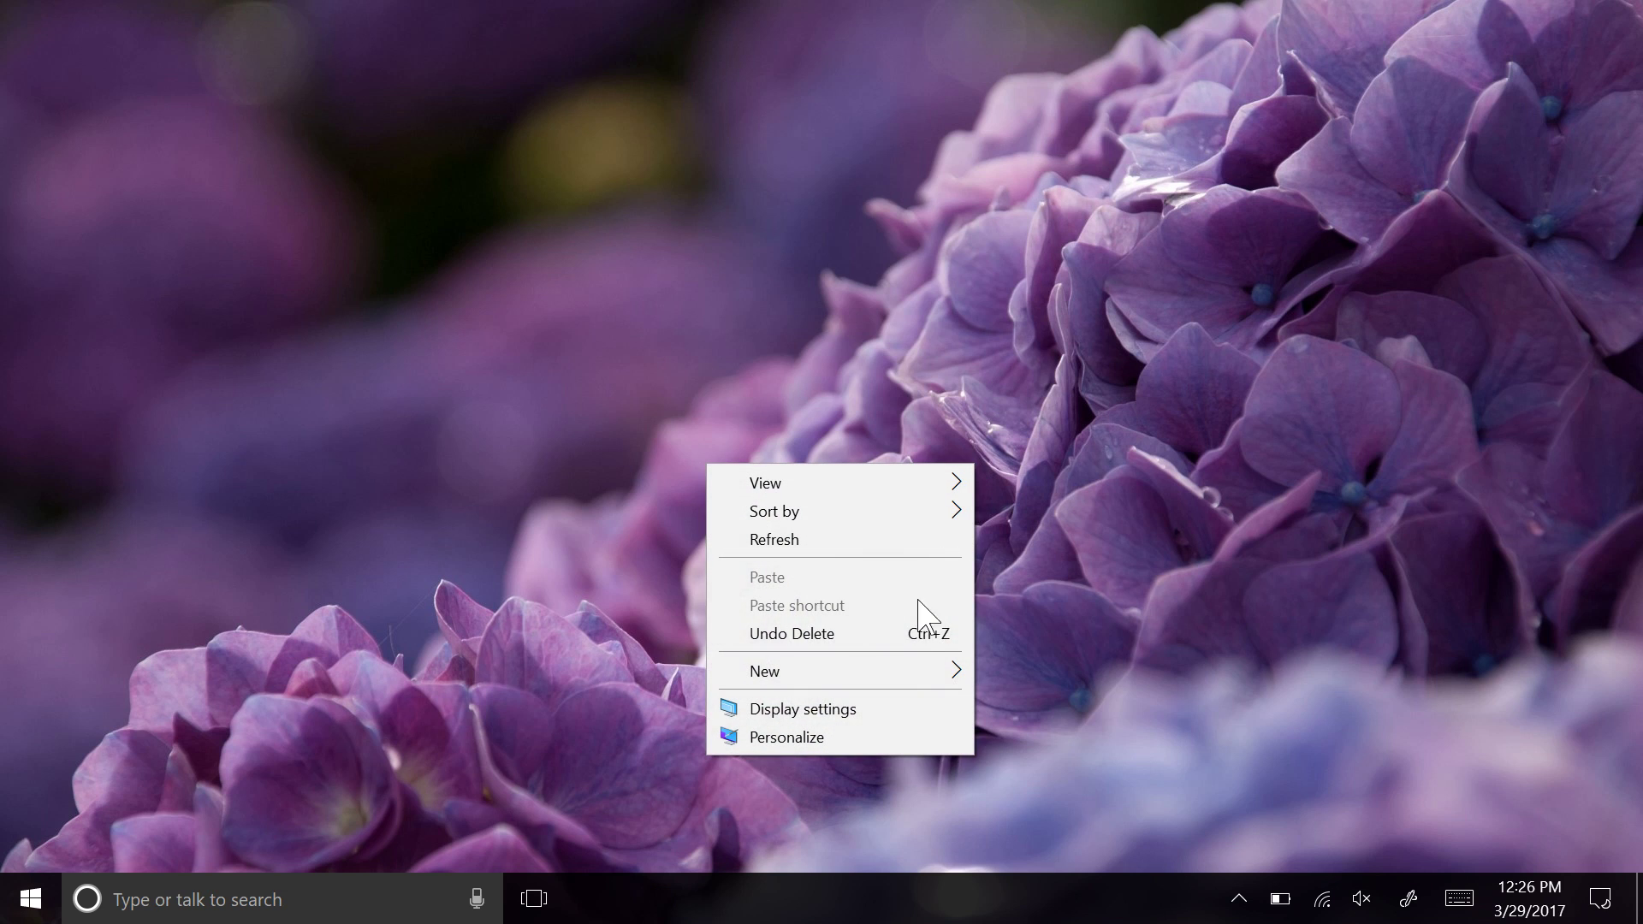
{"action": "left_click", "coordinate": [875, 711]}
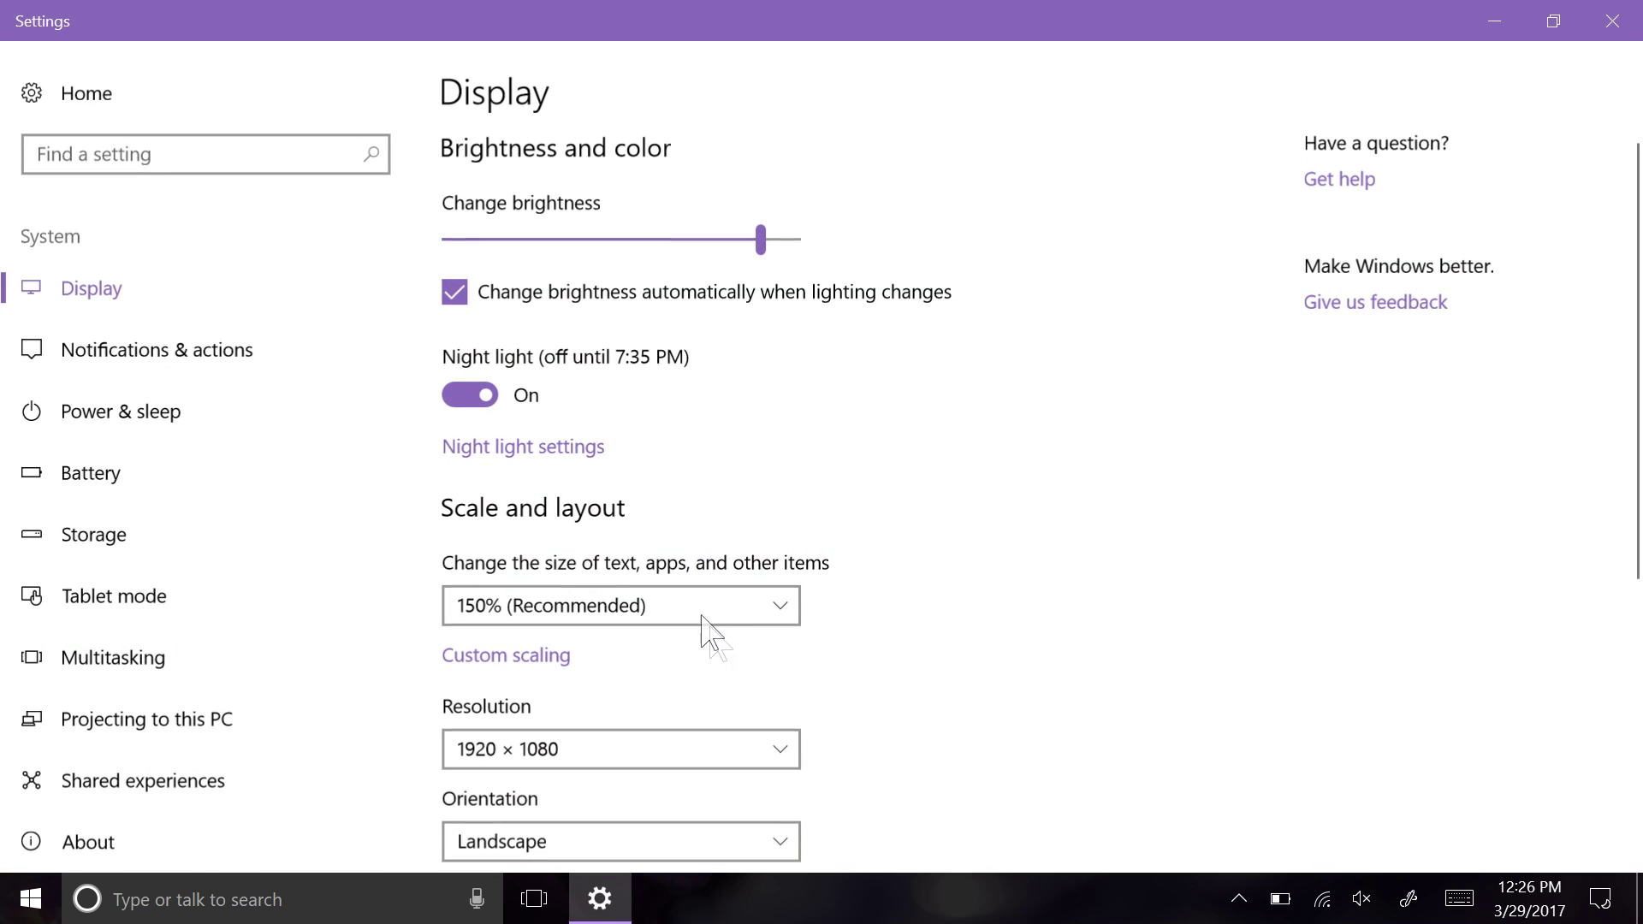
{"action": "left_click", "coordinate": [477, 403]}
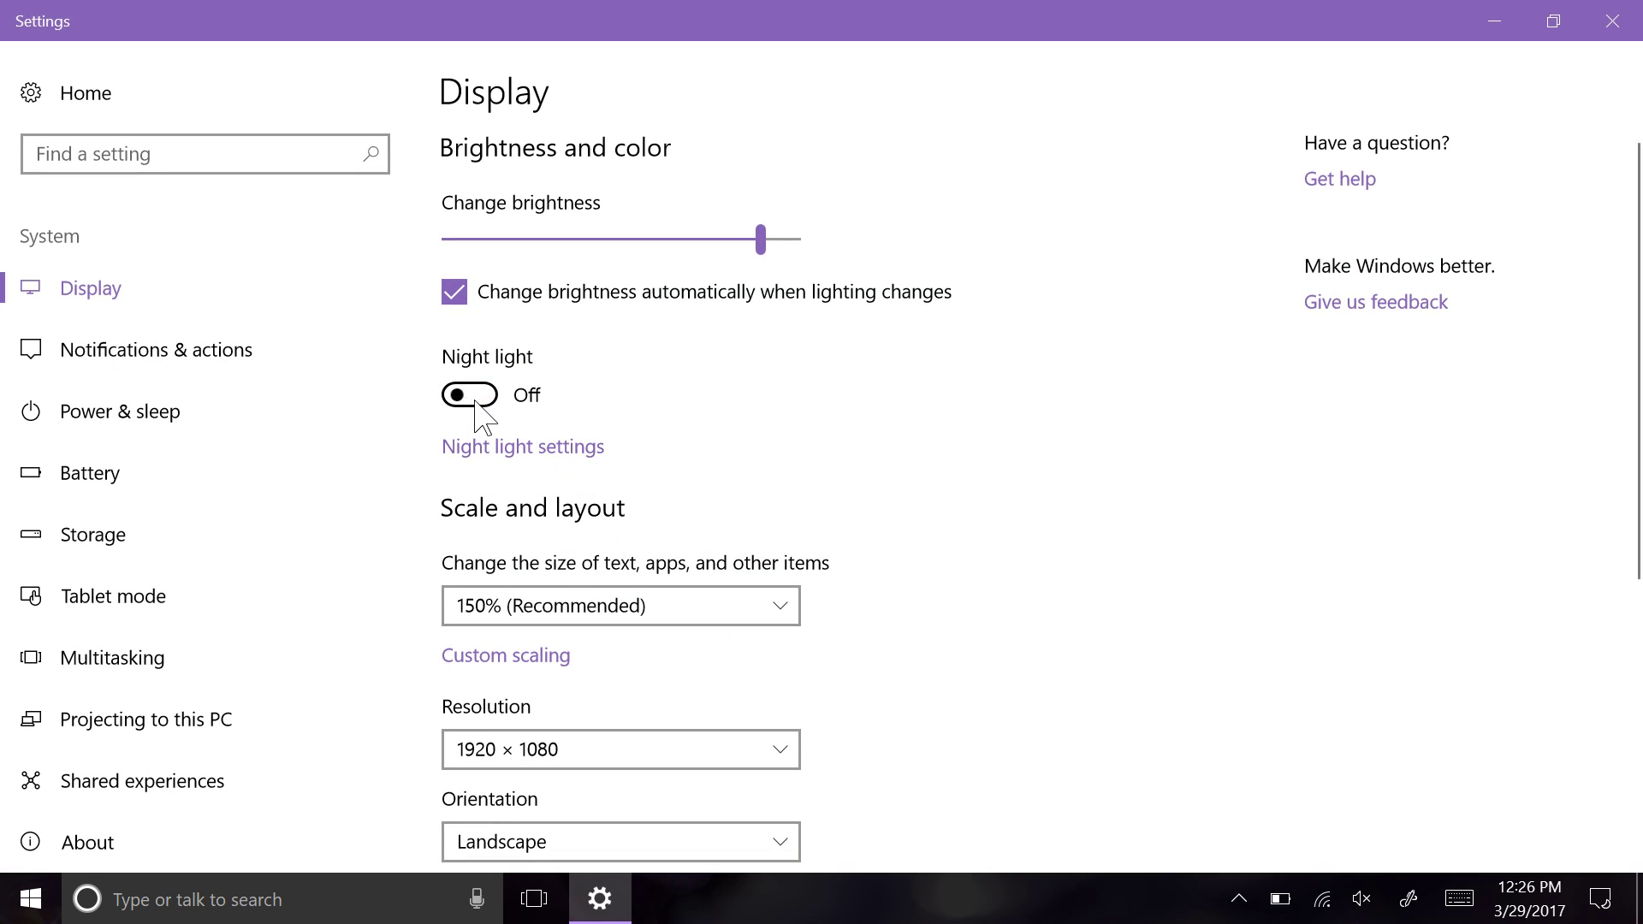
{"action": "left_click", "coordinate": [477, 402]}
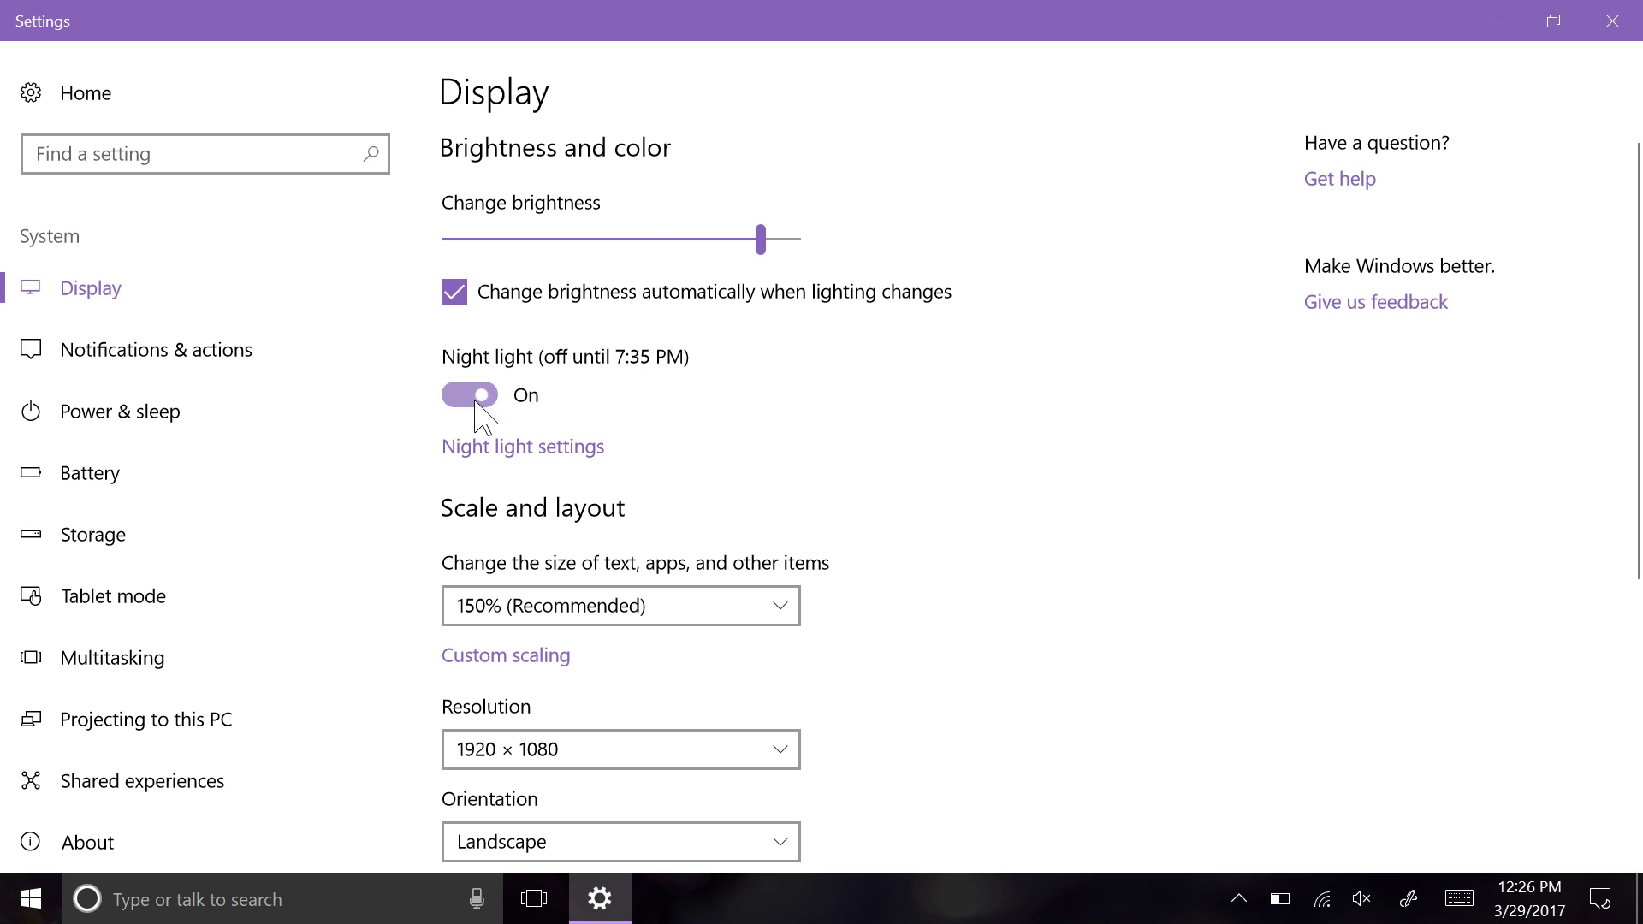
{"action": "left_click", "coordinate": [503, 447]}
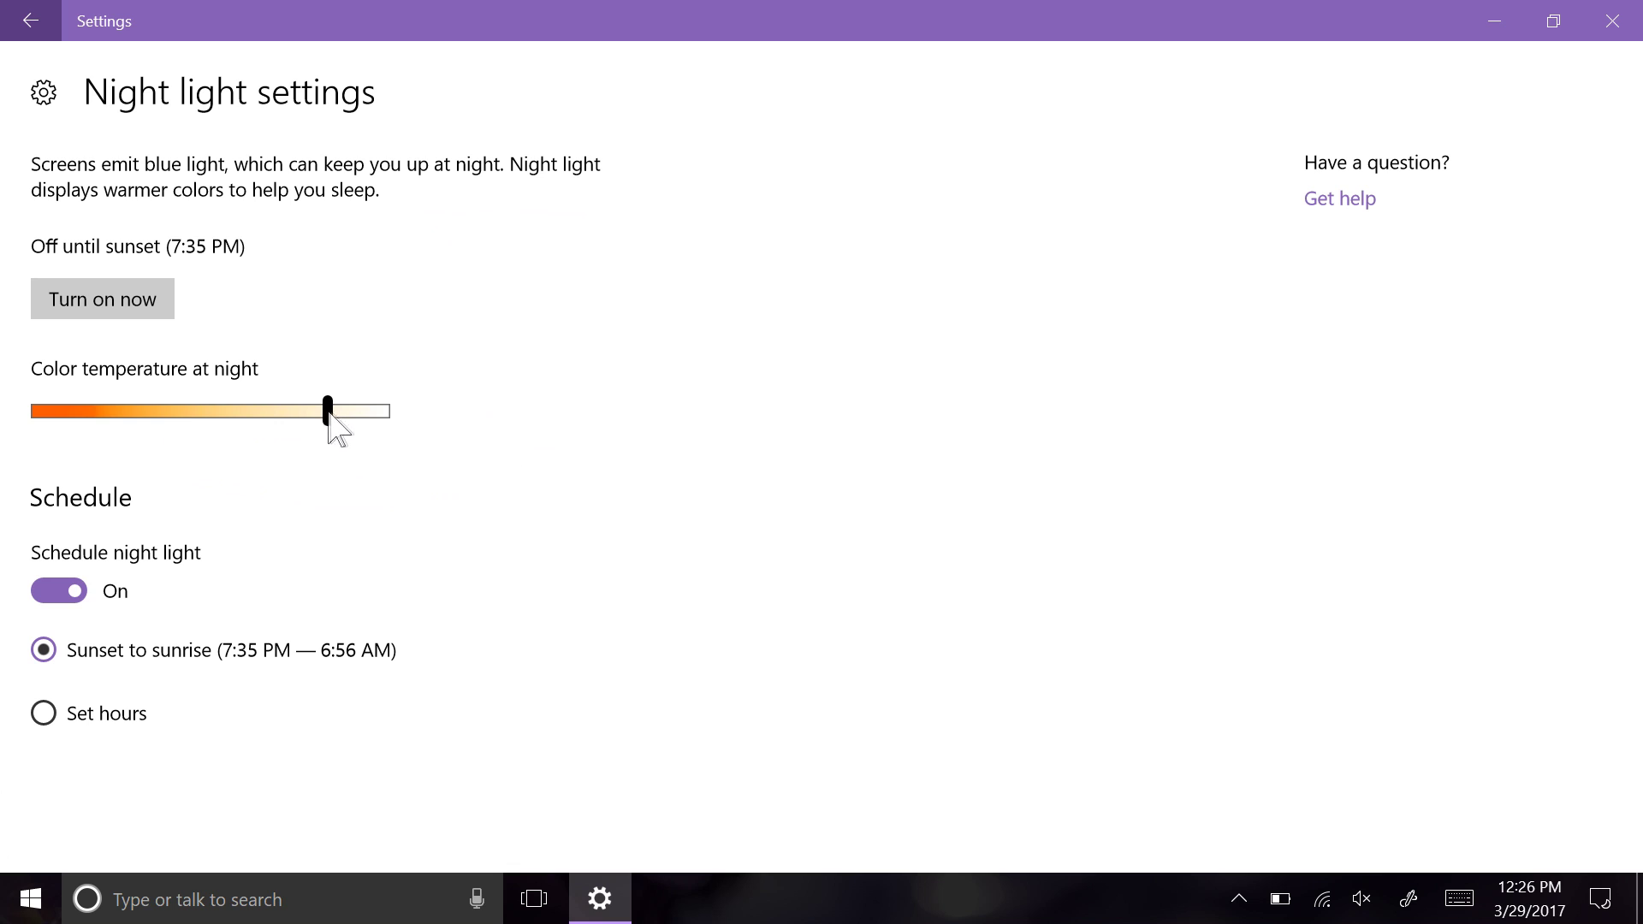
{"action": "left_click_drag", "start_coordinate": [270, 409], "coordinate": [367, 425]}
Toggle Night light from the Action Center tile, then close Settings.
{"action": "left_click", "coordinate": [1601, 899]}
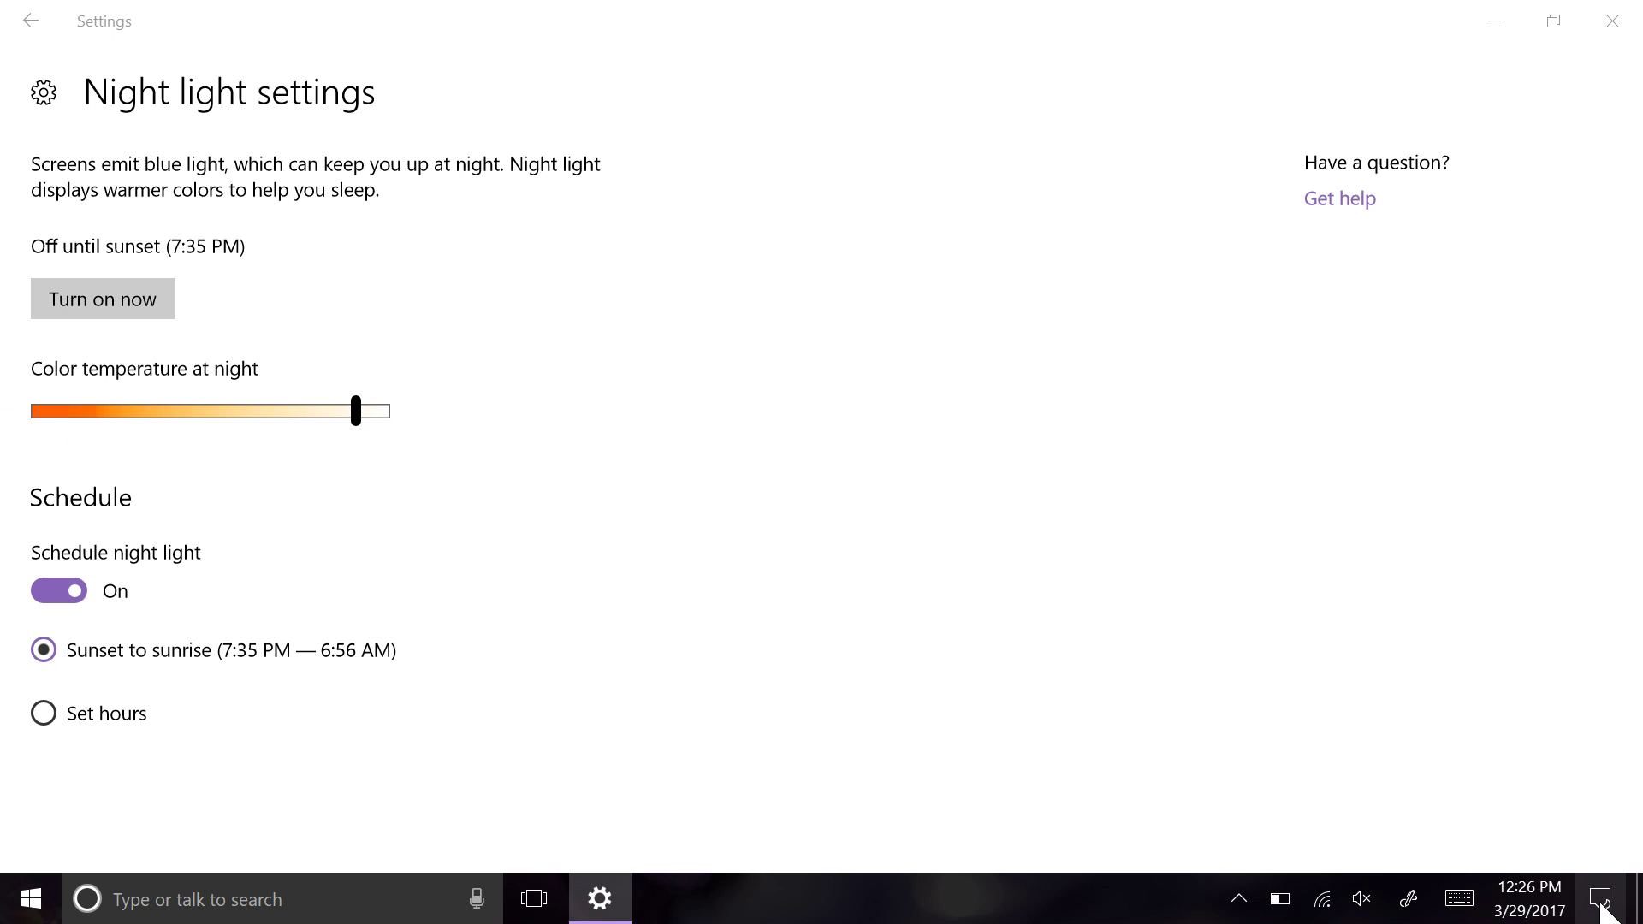
{"action": "left_click", "coordinate": [1368, 776]}
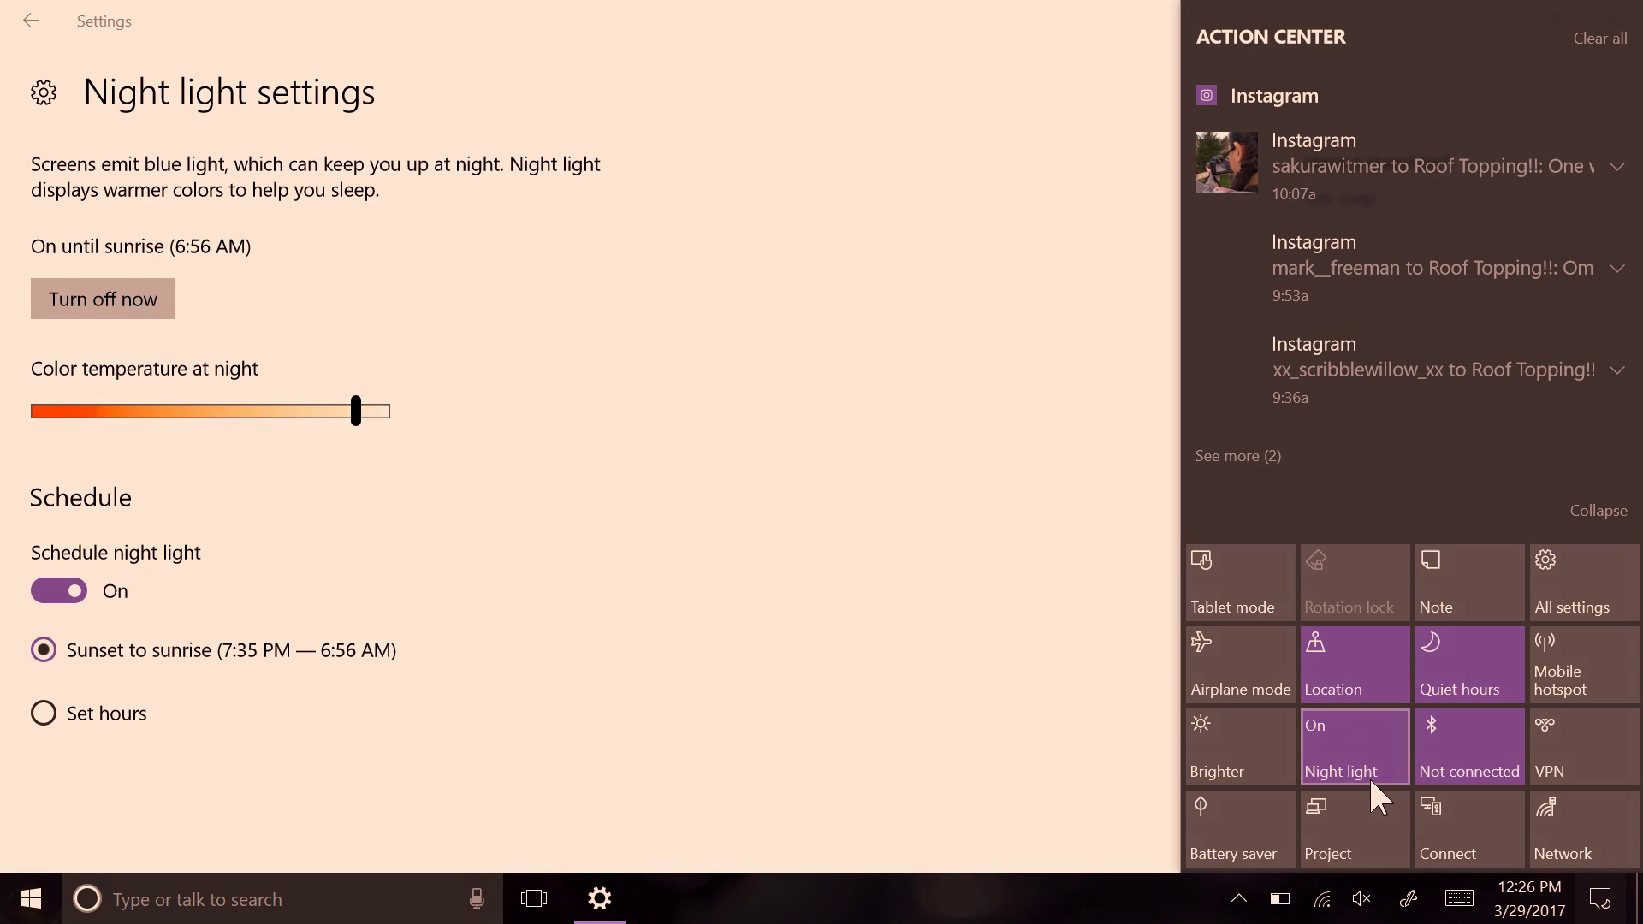
{"action": "left_click", "coordinate": [1369, 776]}
{"action": "left_click", "coordinate": [1104, 651]}
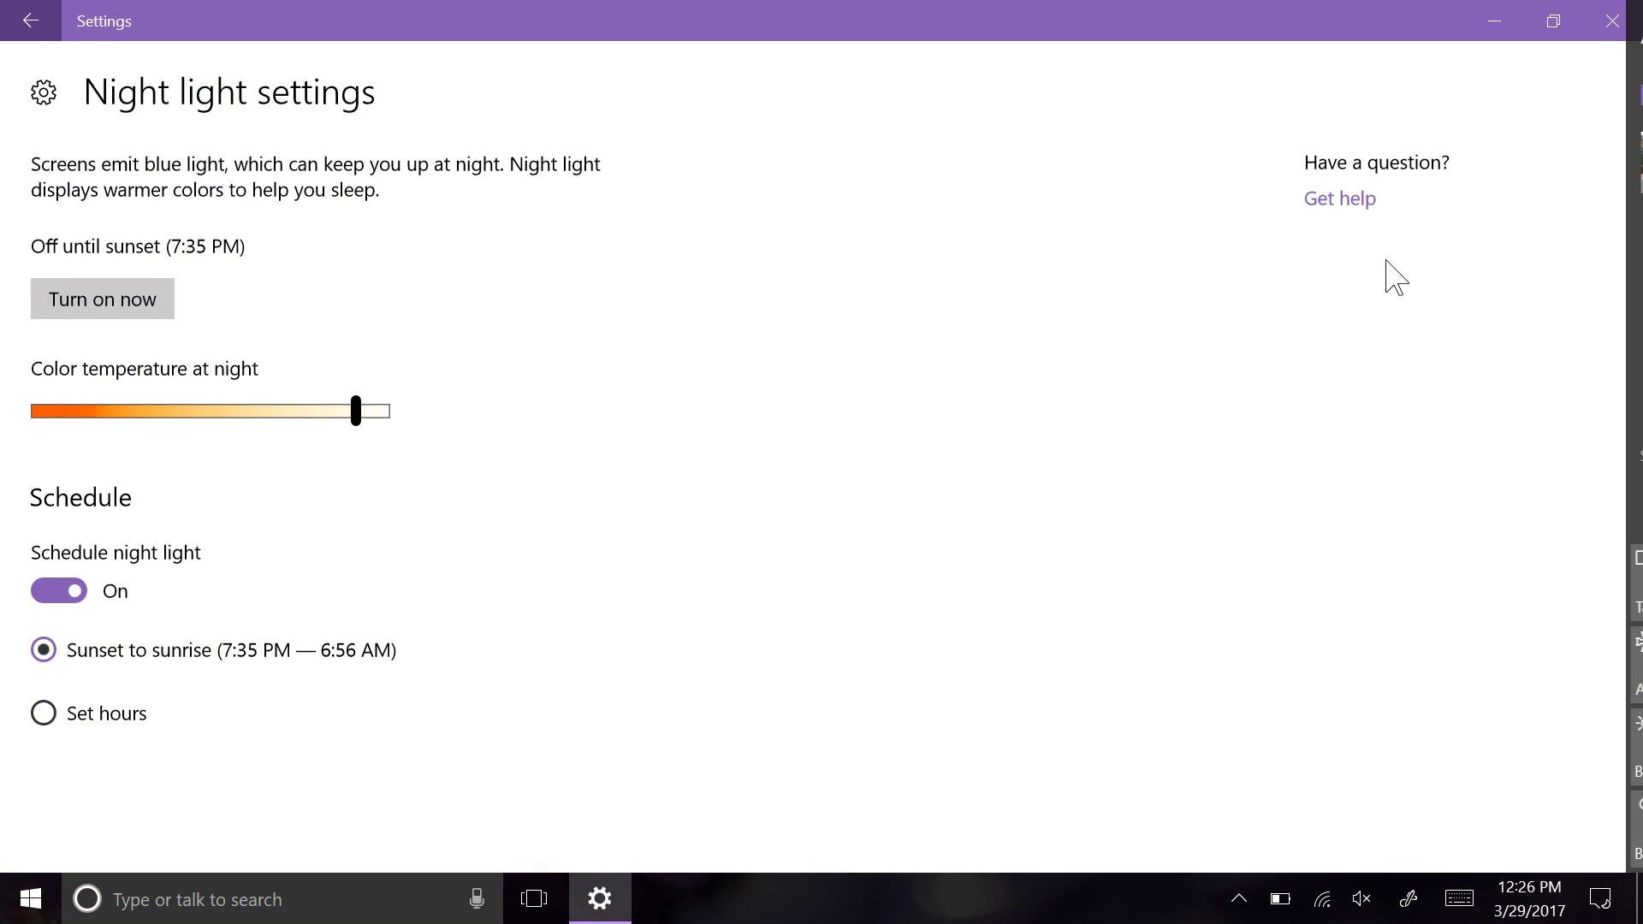
{"action": "left_click", "coordinate": [1621, 13]}
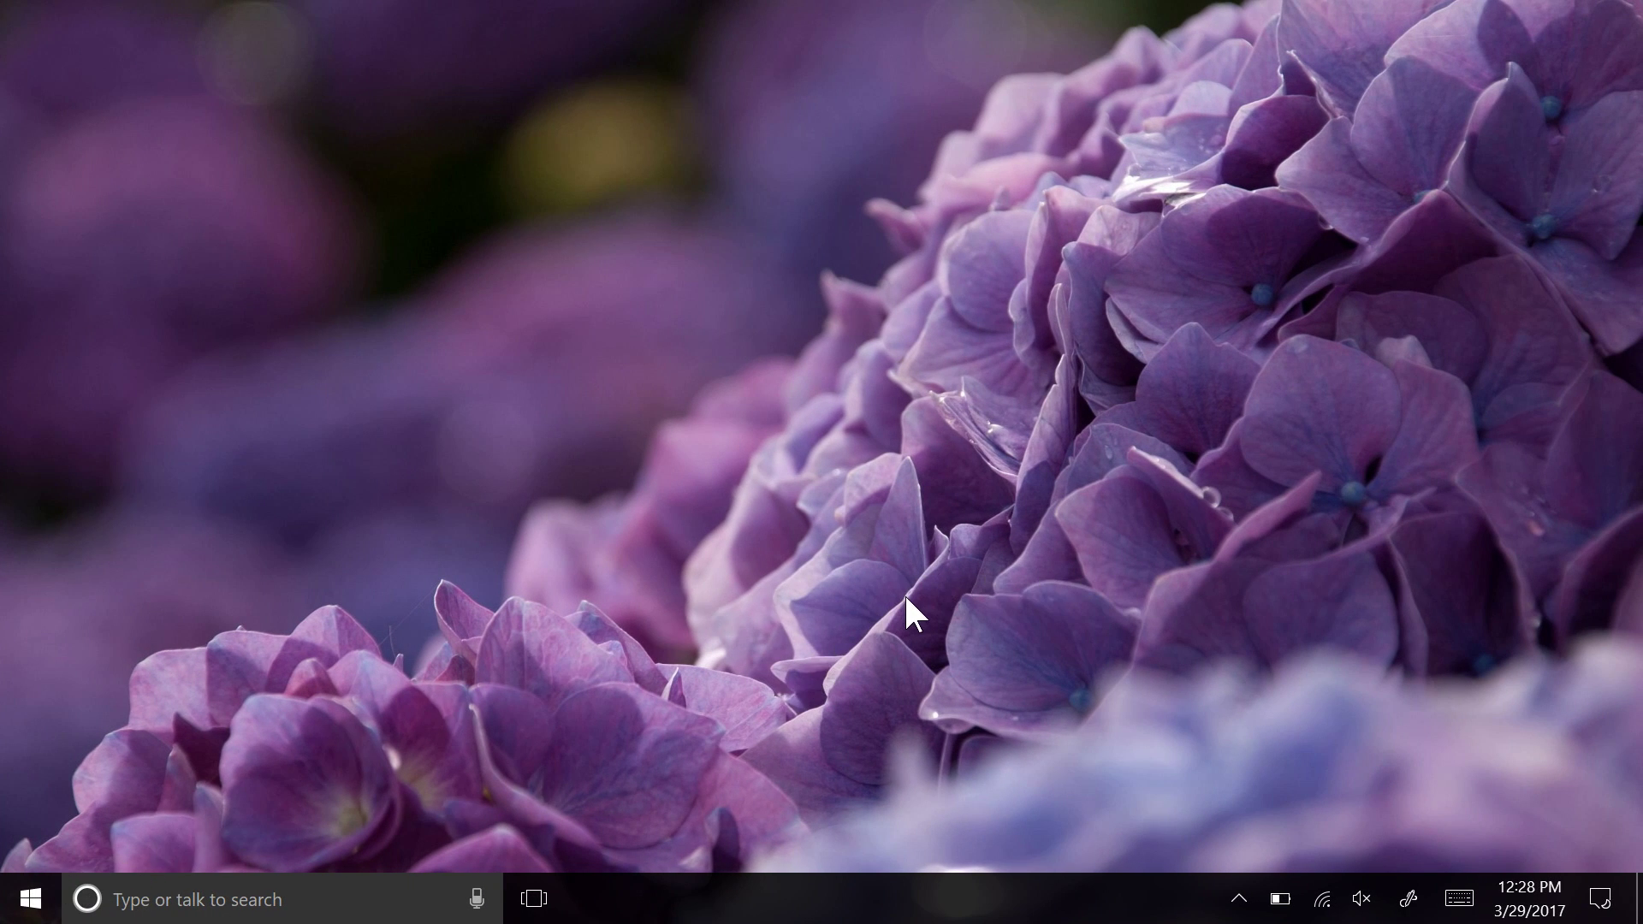
Open Settings to the Personalization > Start page.
{"action": "left_click", "coordinate": [29, 897]}
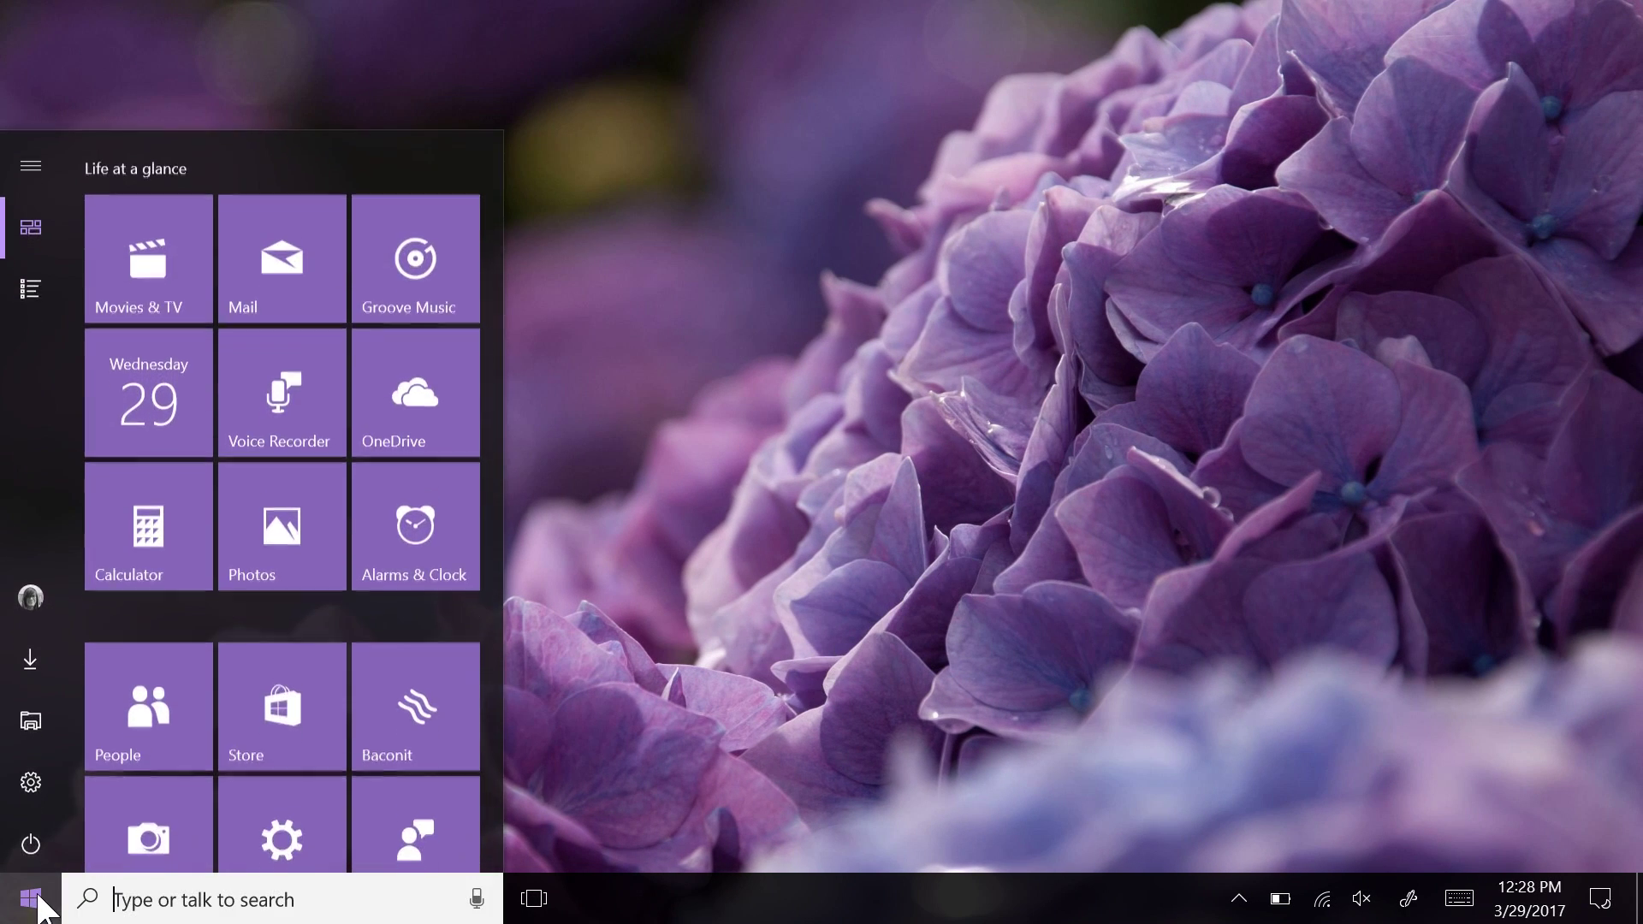
{"action": "left_click", "coordinate": [51, 770]}
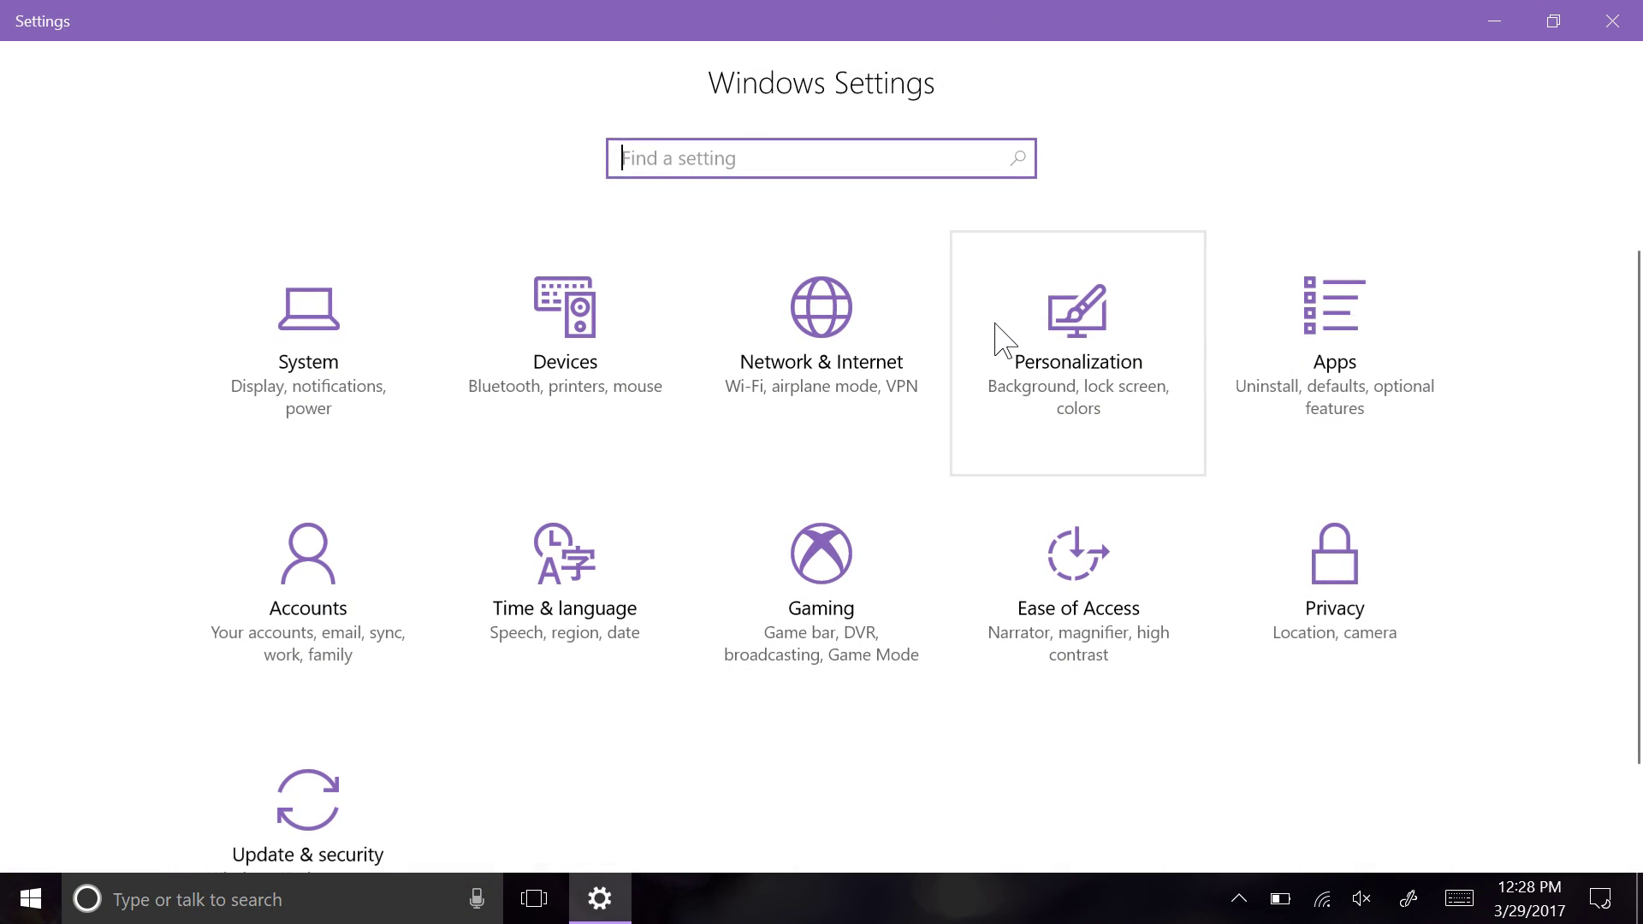
{"action": "left_click", "coordinate": [997, 337]}
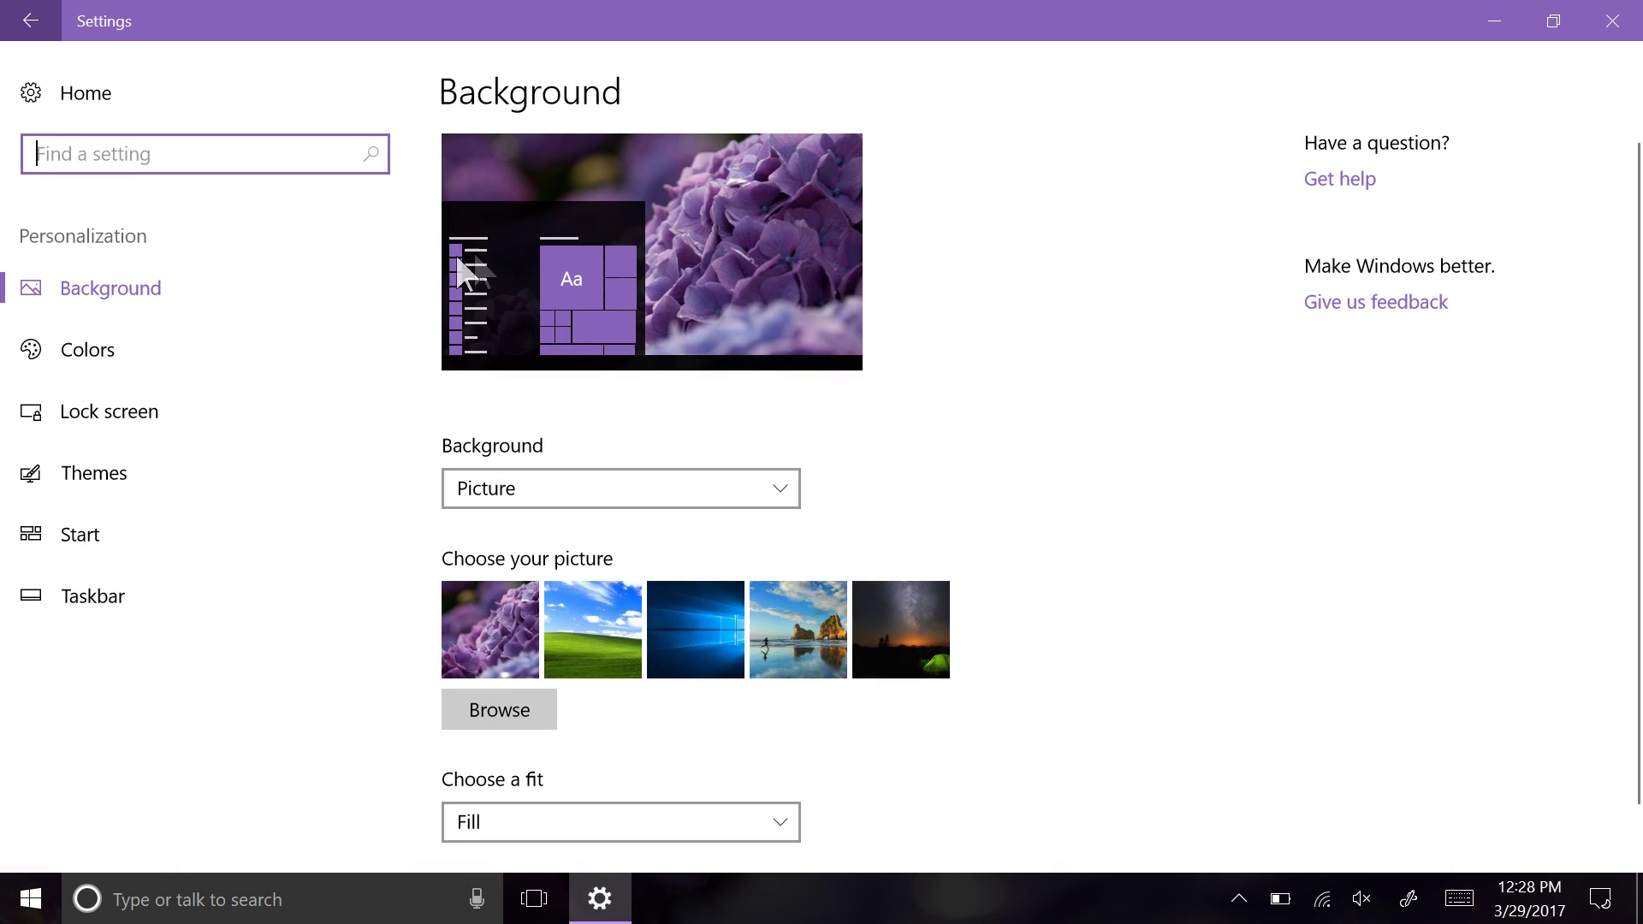
{"action": "left_click", "coordinate": [137, 535]}
{"action": "scroll", "coordinate": [609, 561], "scroll_direction": "down", "scroll_amount": 5}
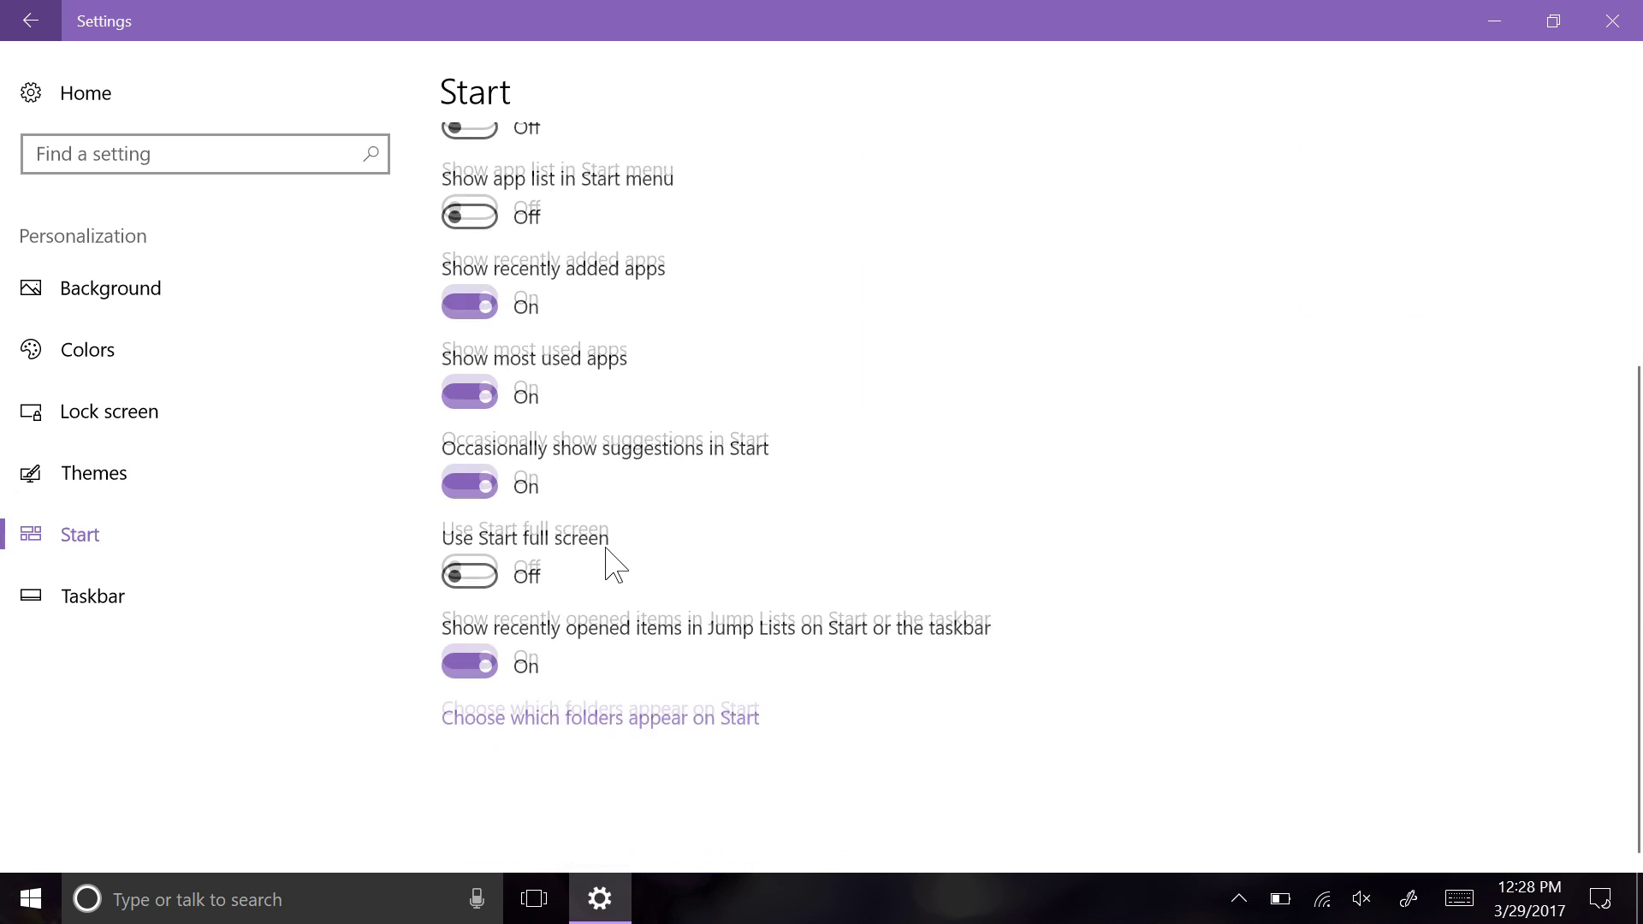
{"action": "scroll", "coordinate": [609, 561], "scroll_direction": "up", "scroll_amount": 5}
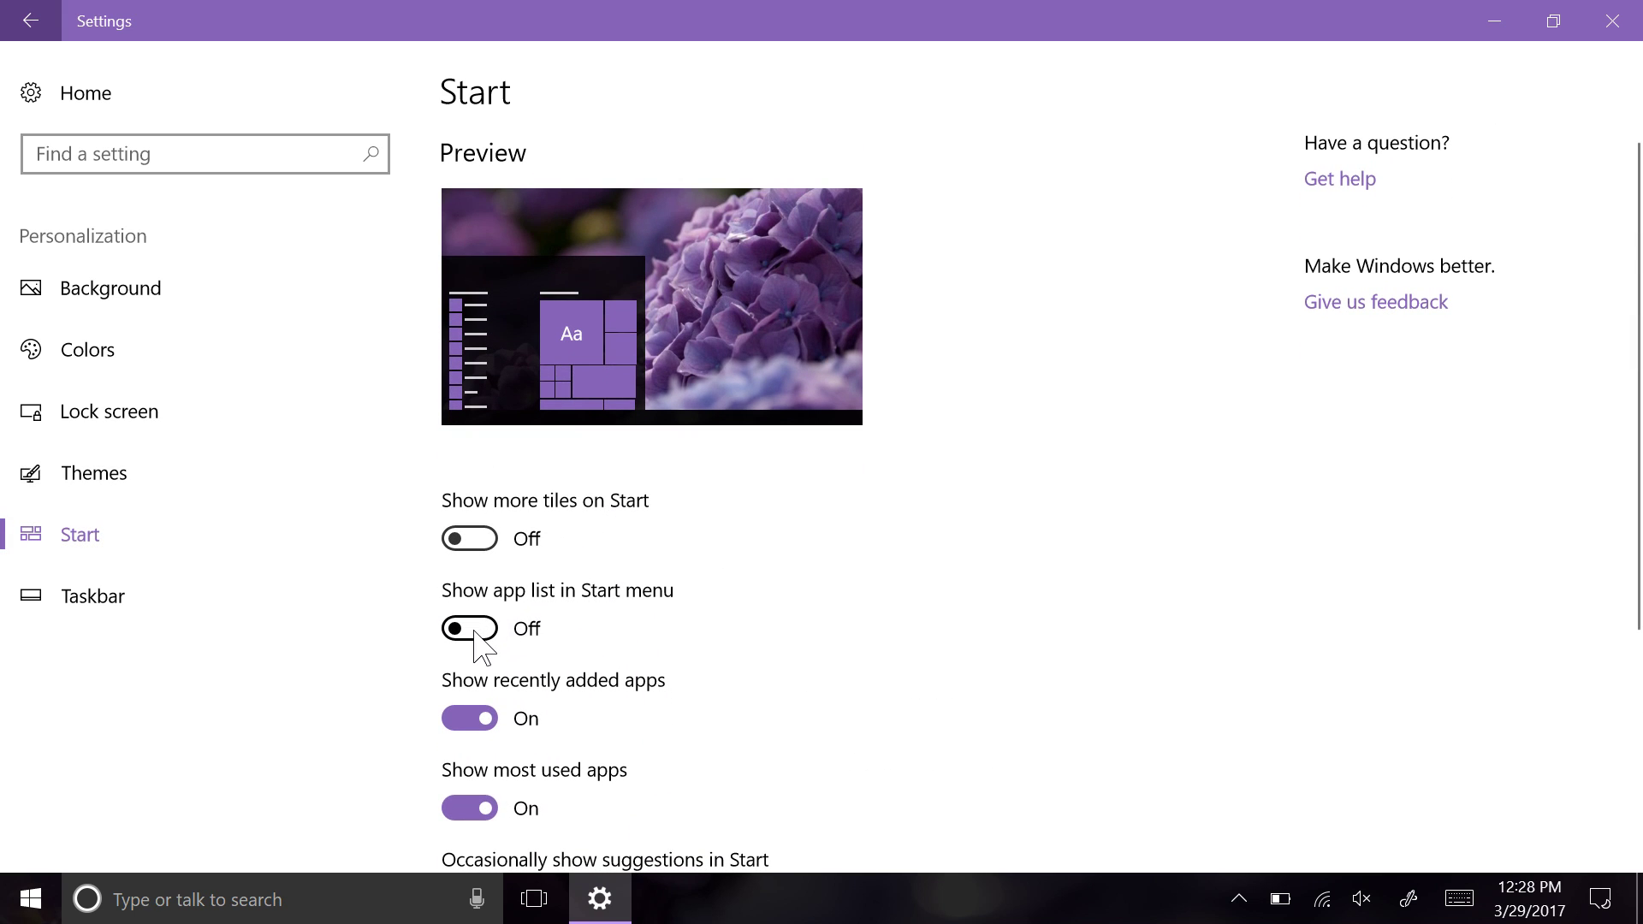
Check the Start menu, then switch 'Show app list in Start menu' to Off.
{"action": "left_click", "coordinate": [29, 894]}
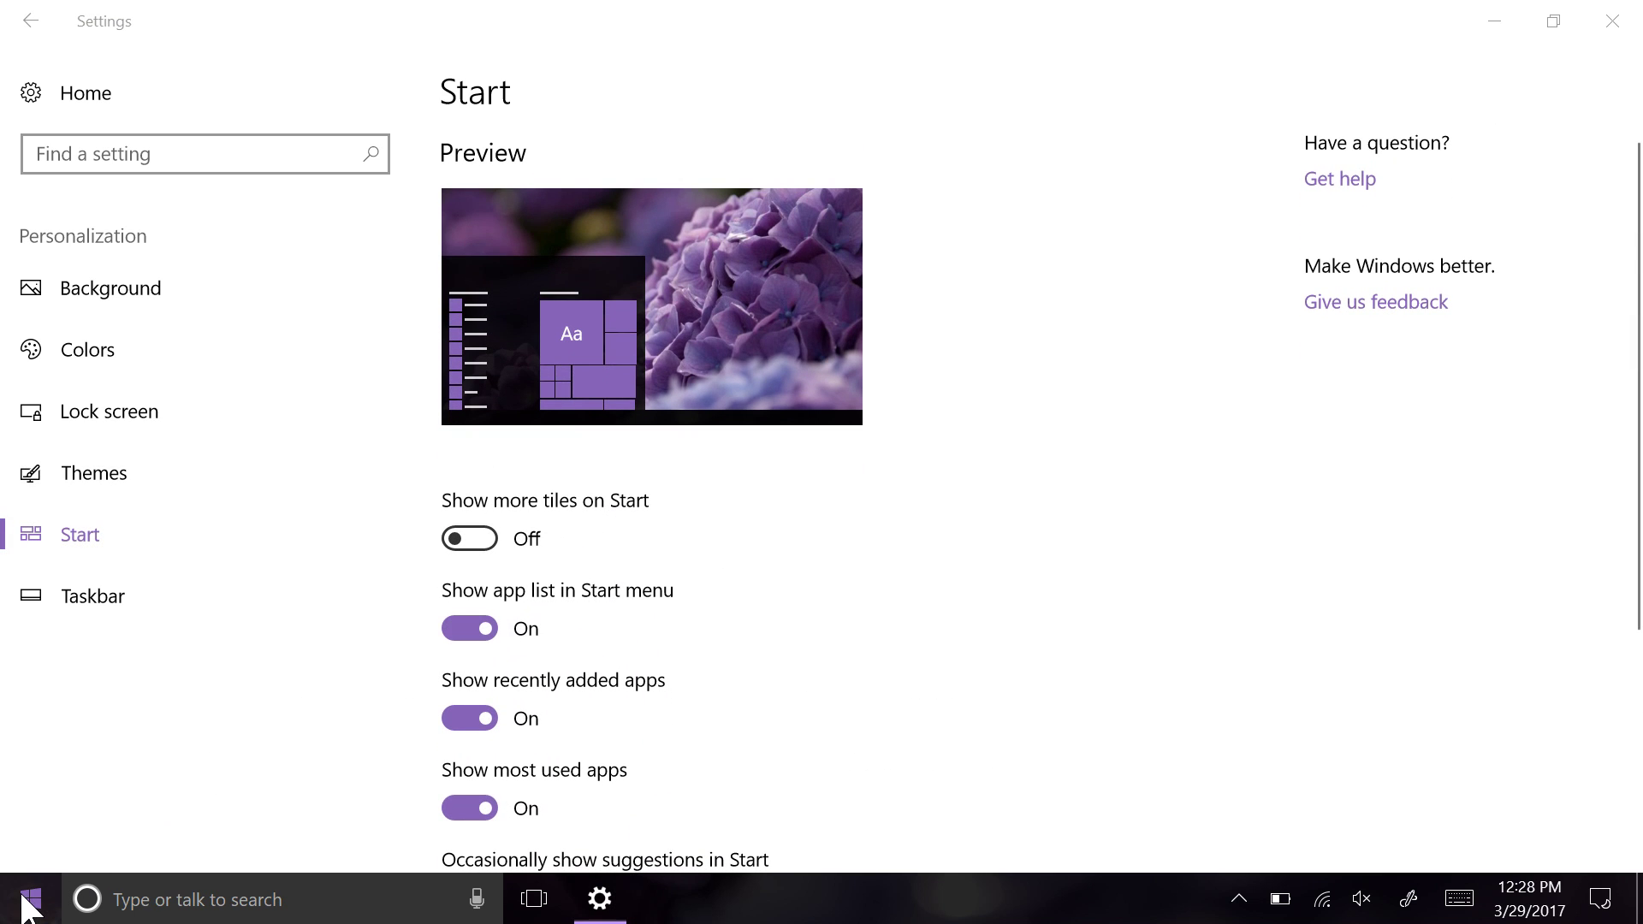
{"action": "scroll", "coordinate": [176, 719], "scroll_direction": "down", "scroll_amount": 15}
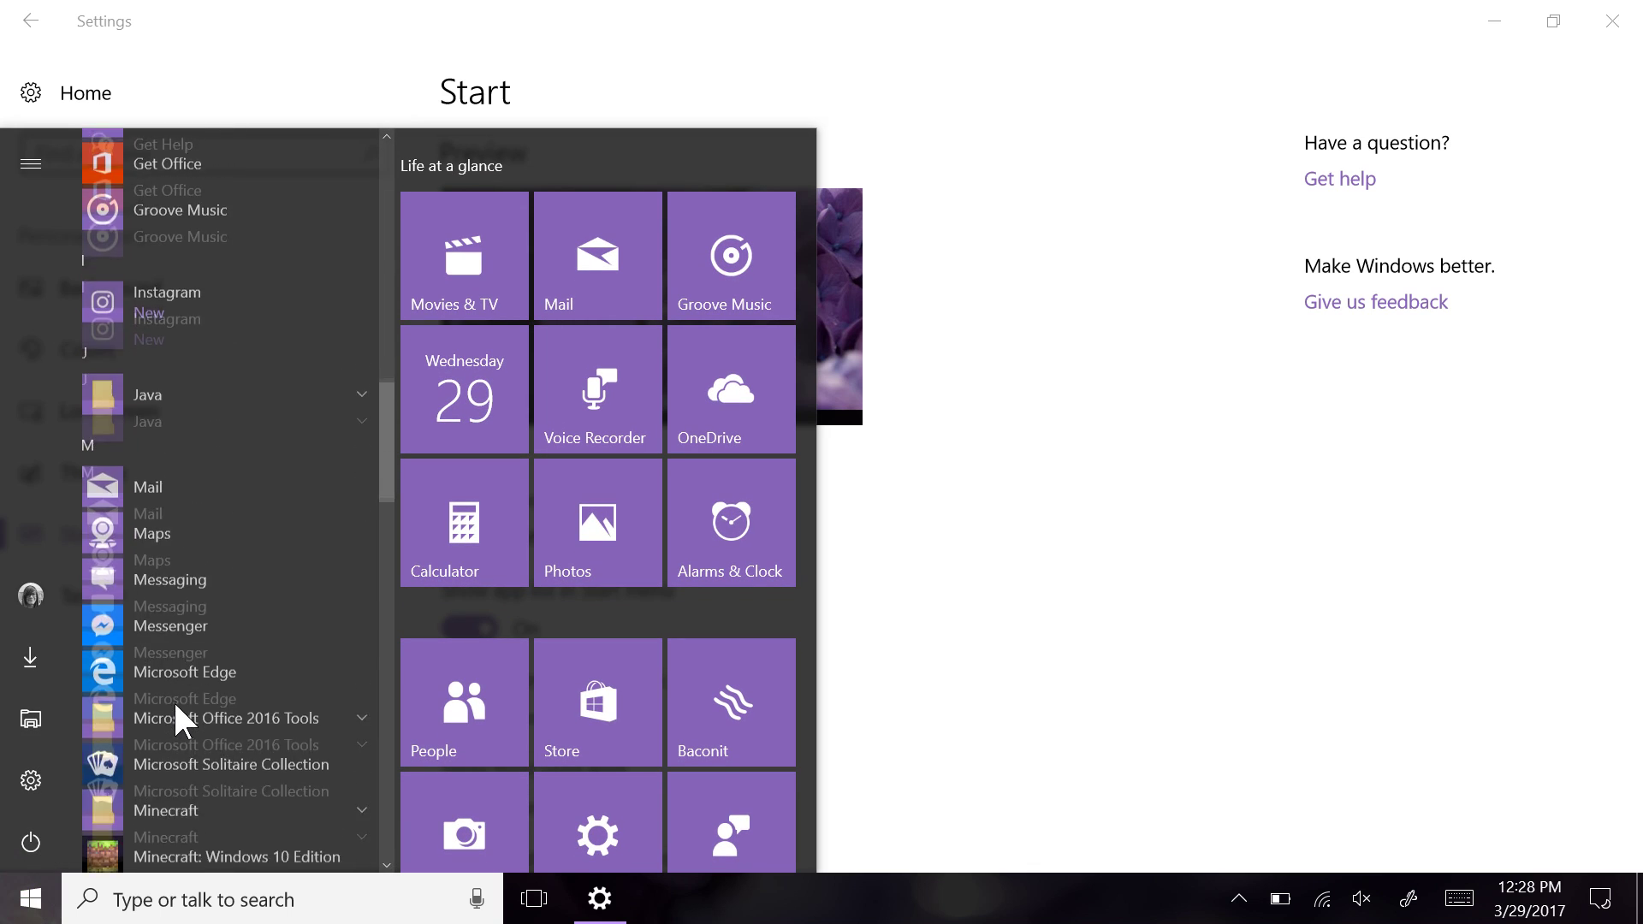
{"action": "scroll", "coordinate": [177, 719], "scroll_direction": "up", "scroll_amount": 15}
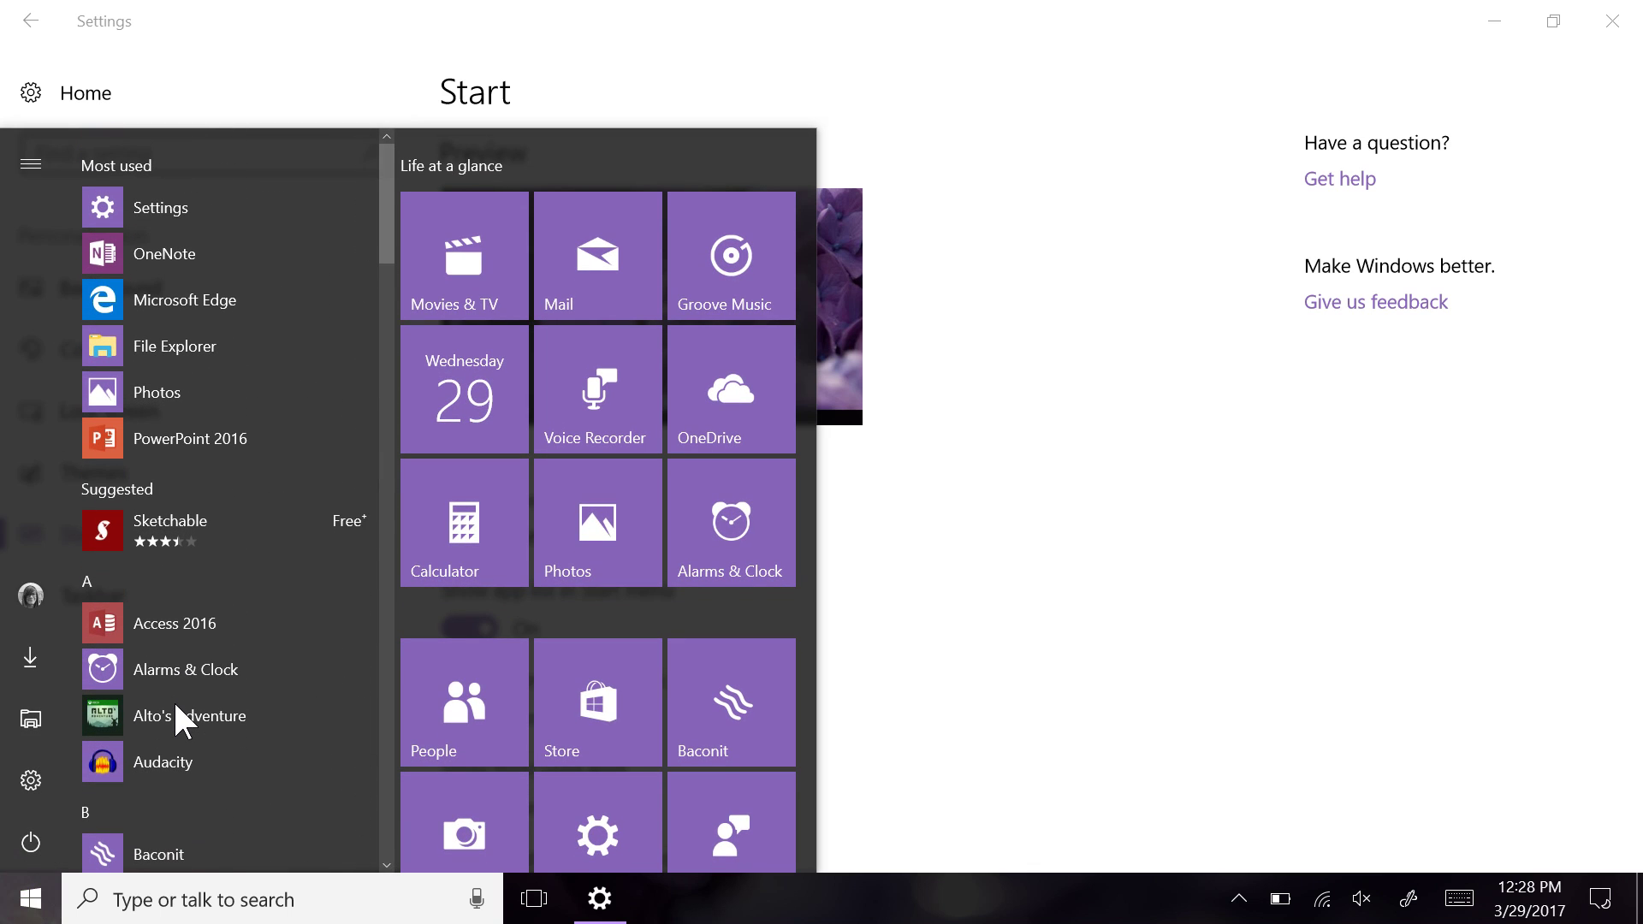
{"action": "left_click", "coordinate": [883, 602]}
{"action": "left_click", "coordinate": [469, 630]}
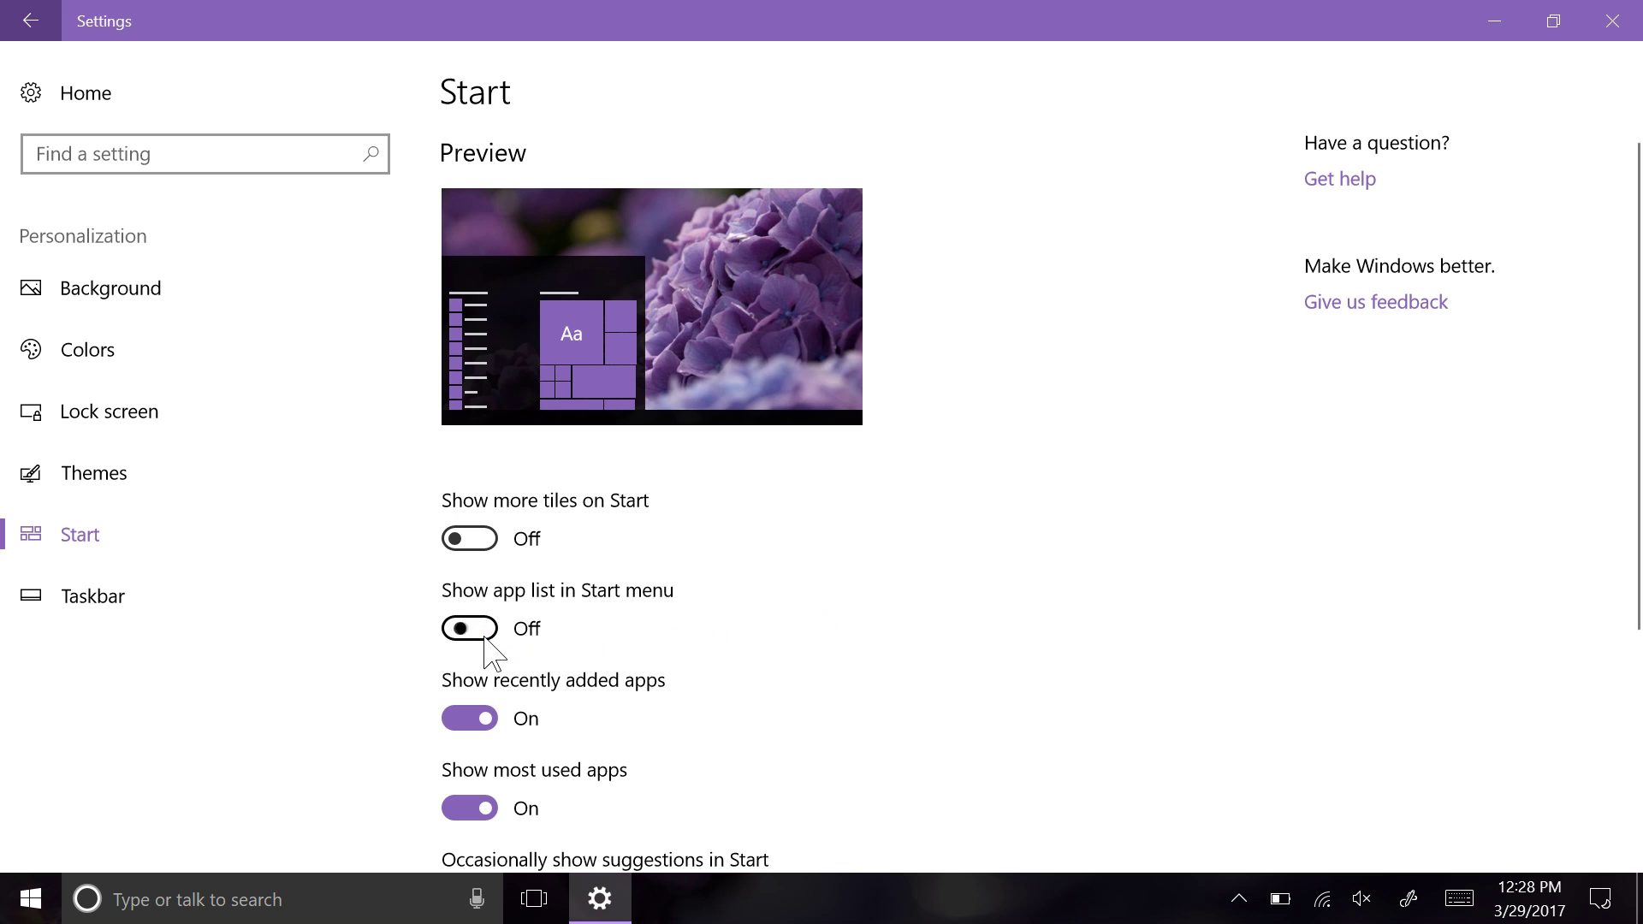
Drop Microsoft Edge, Facebook and News onto the Skype tile to form a tile folder.
{"action": "left_click", "coordinate": [22, 895]}
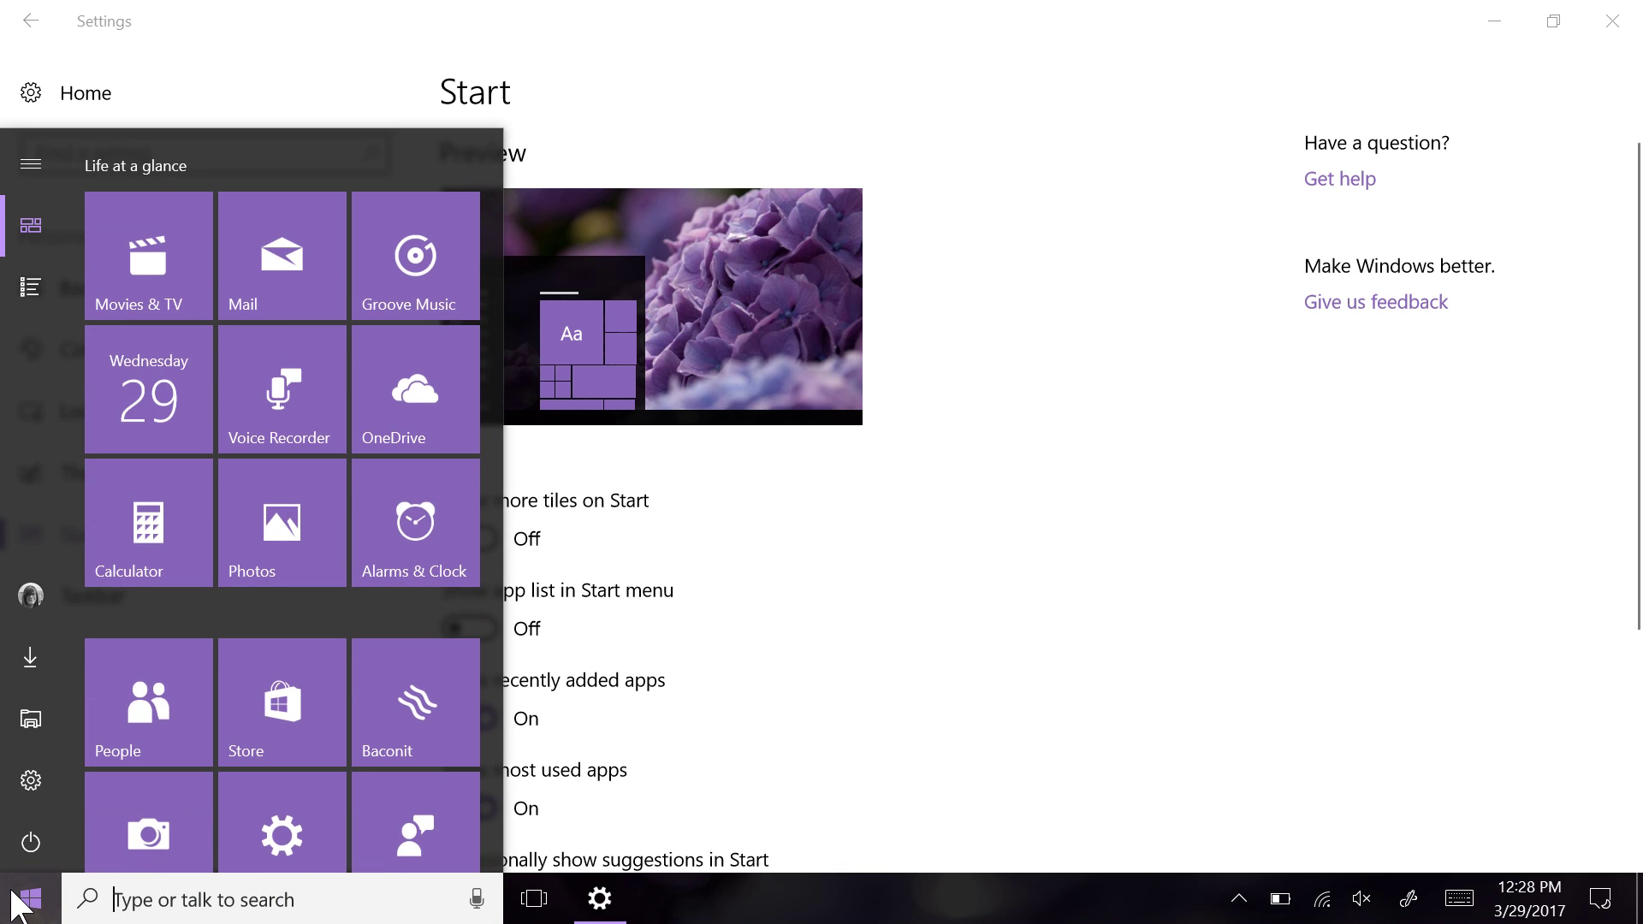
{"action": "scroll", "coordinate": [241, 692], "scroll_direction": "down", "scroll_amount": 5}
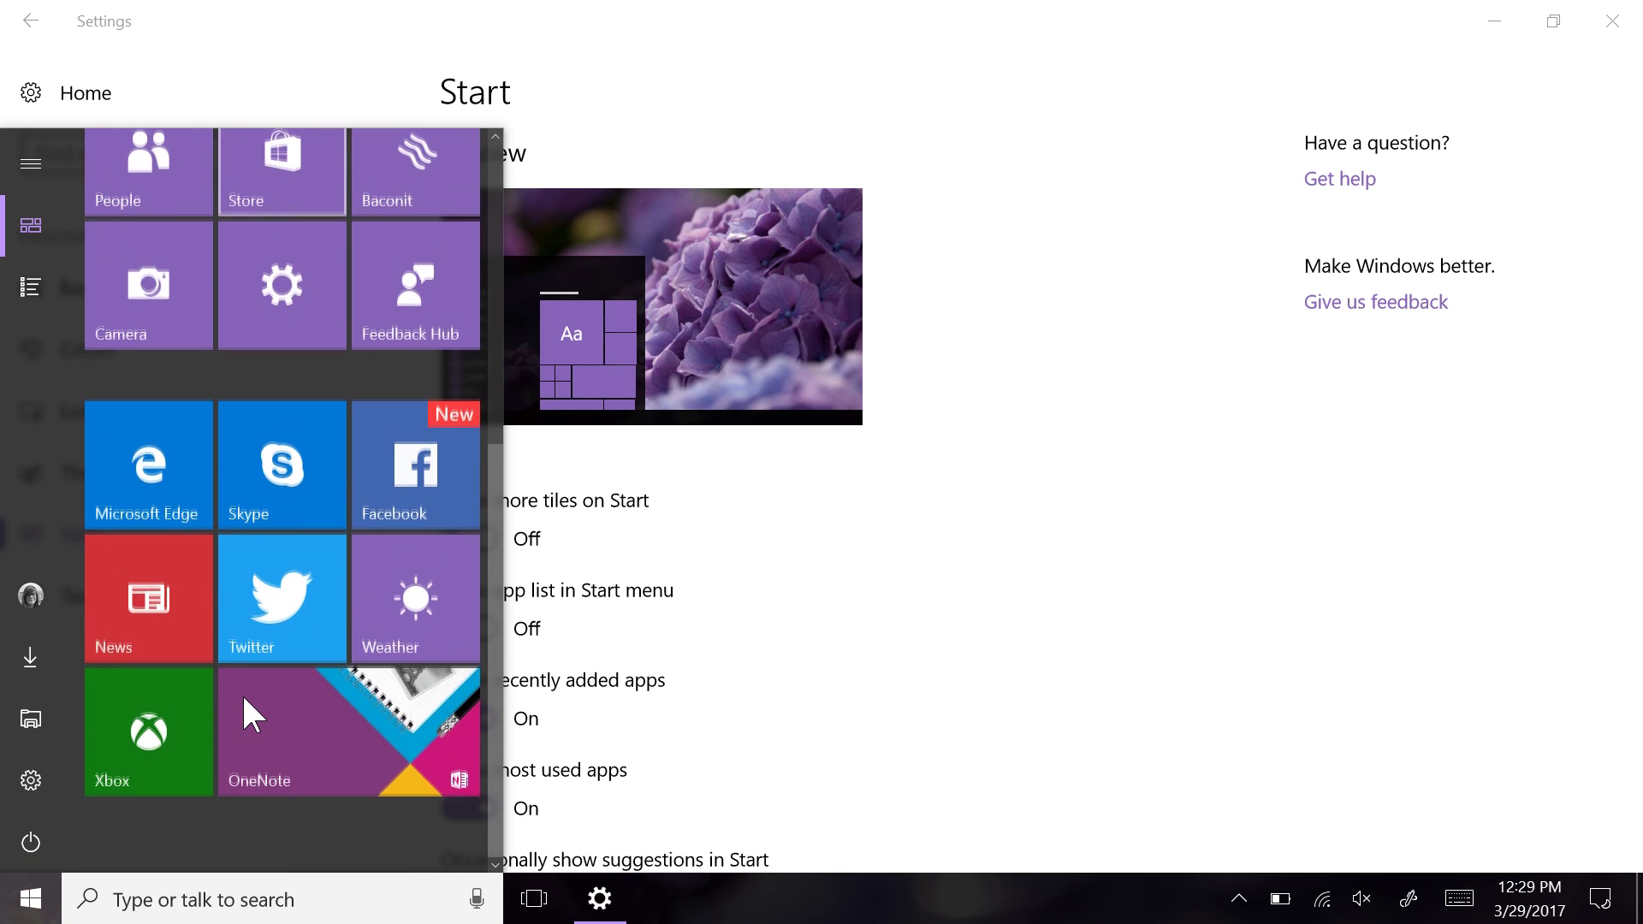
{"action": "scroll", "coordinate": [242, 691], "scroll_direction": "up", "scroll_amount": 5}
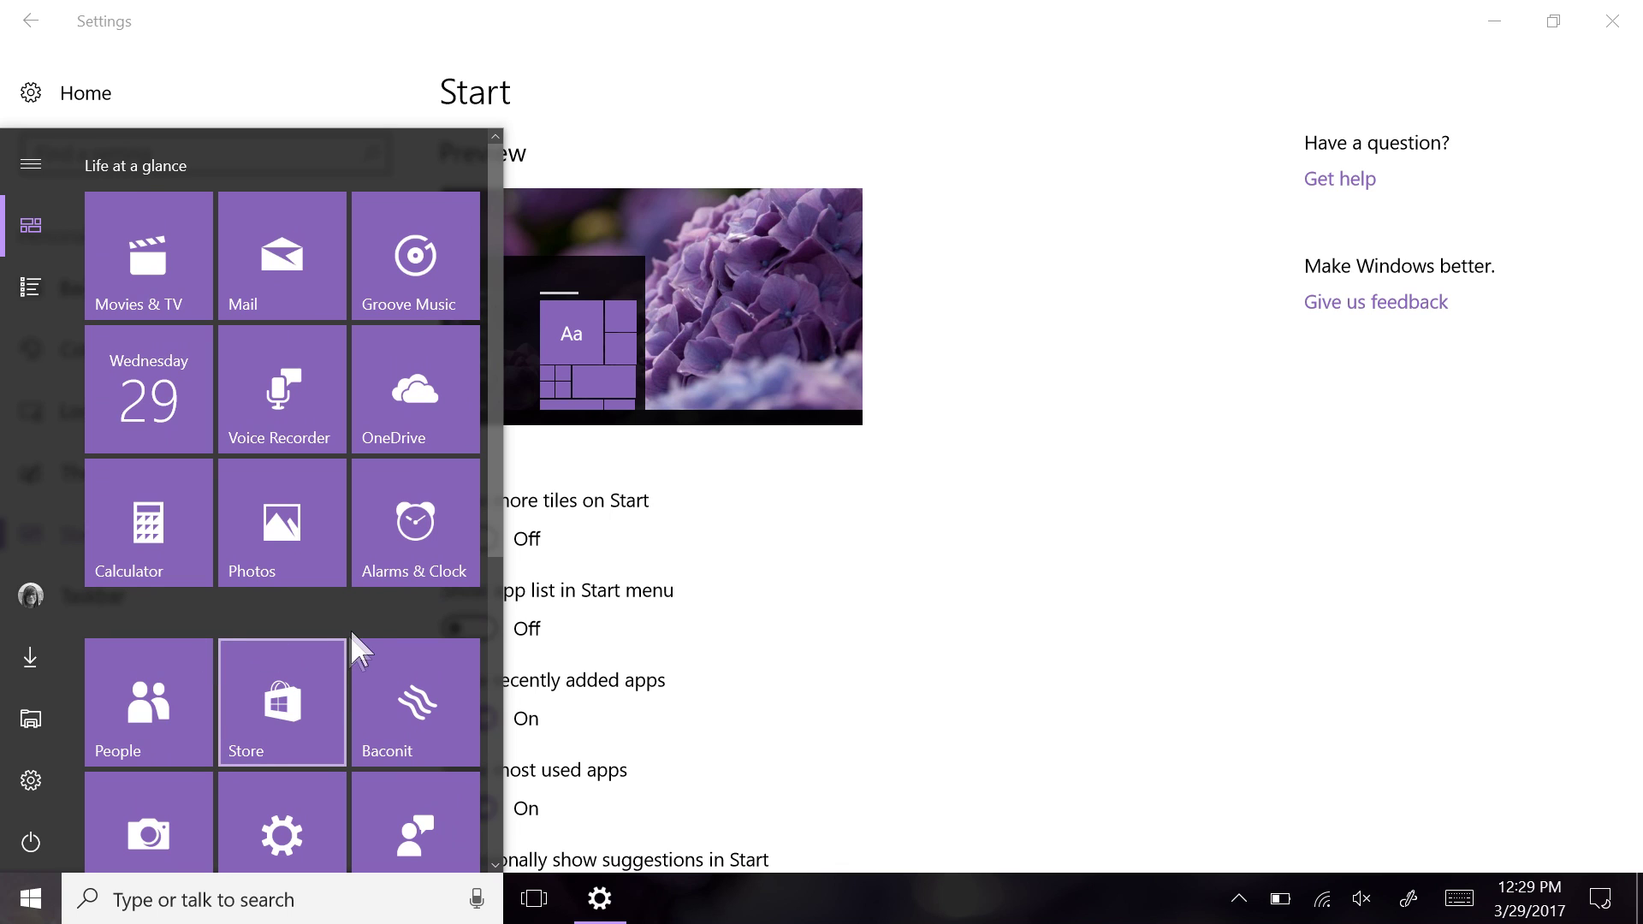
{"action": "scroll", "coordinate": [358, 604], "scroll_direction": "down", "scroll_amount": 5}
{"action": "scroll", "coordinate": [358, 614], "scroll_direction": "up", "scroll_amount": 1}
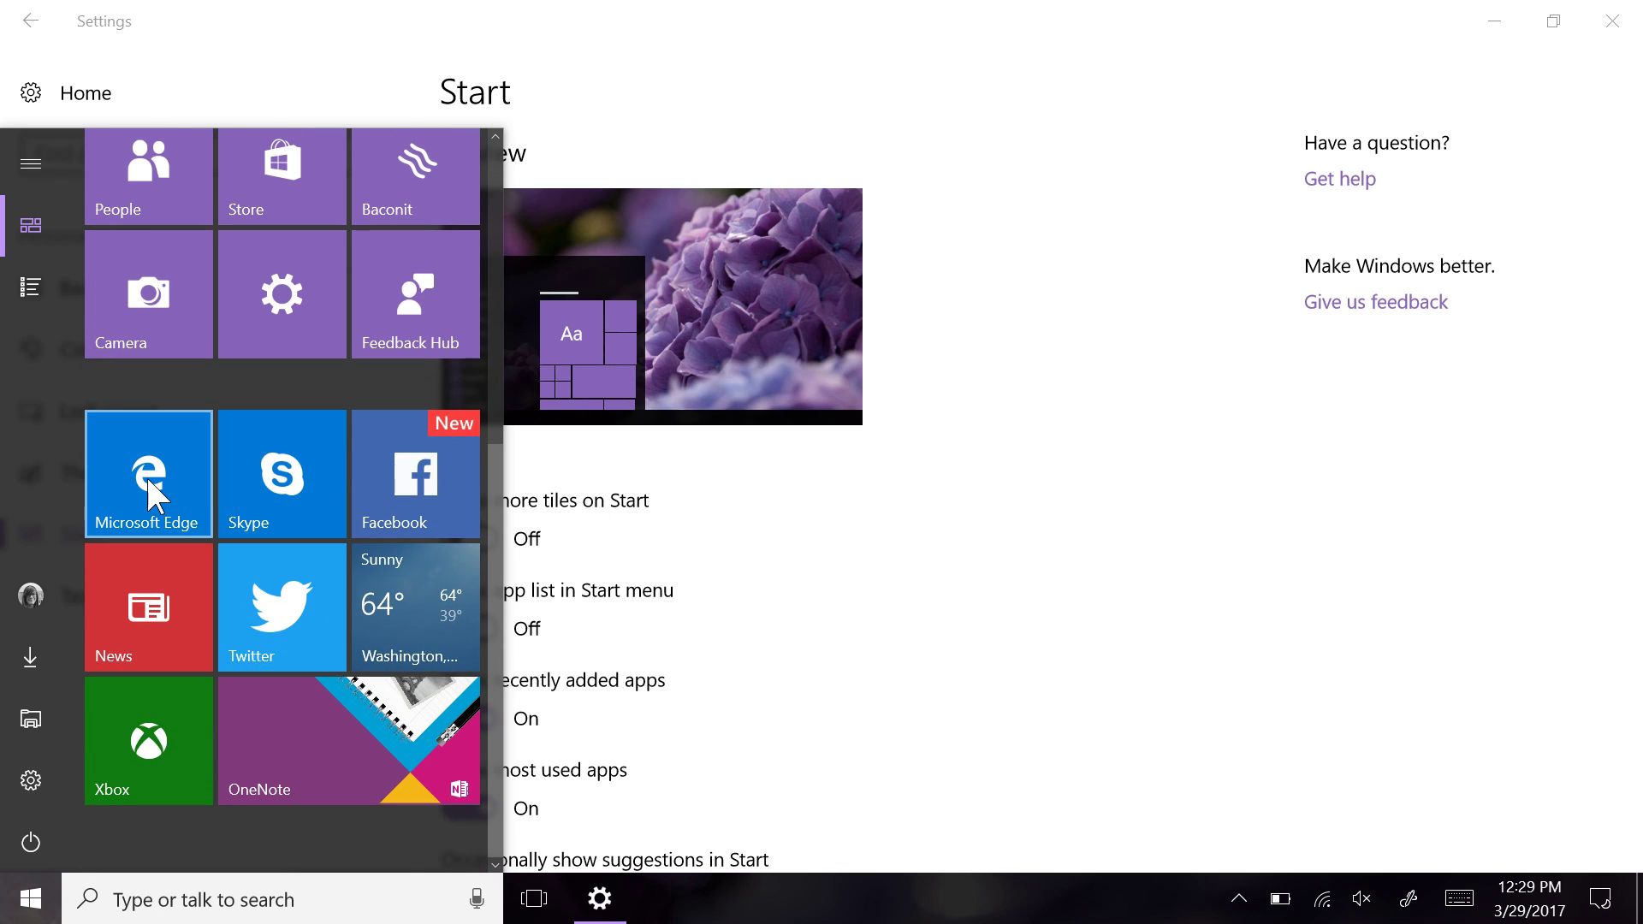
{"action": "left_click_drag", "start_coordinate": [145, 474], "coordinate": [296, 514]}
{"action": "scroll", "coordinate": [415, 724], "scroll_direction": "up", "scroll_amount": 5}
{"action": "scroll", "coordinate": [407, 722], "scroll_direction": "down", "scroll_amount": 5}
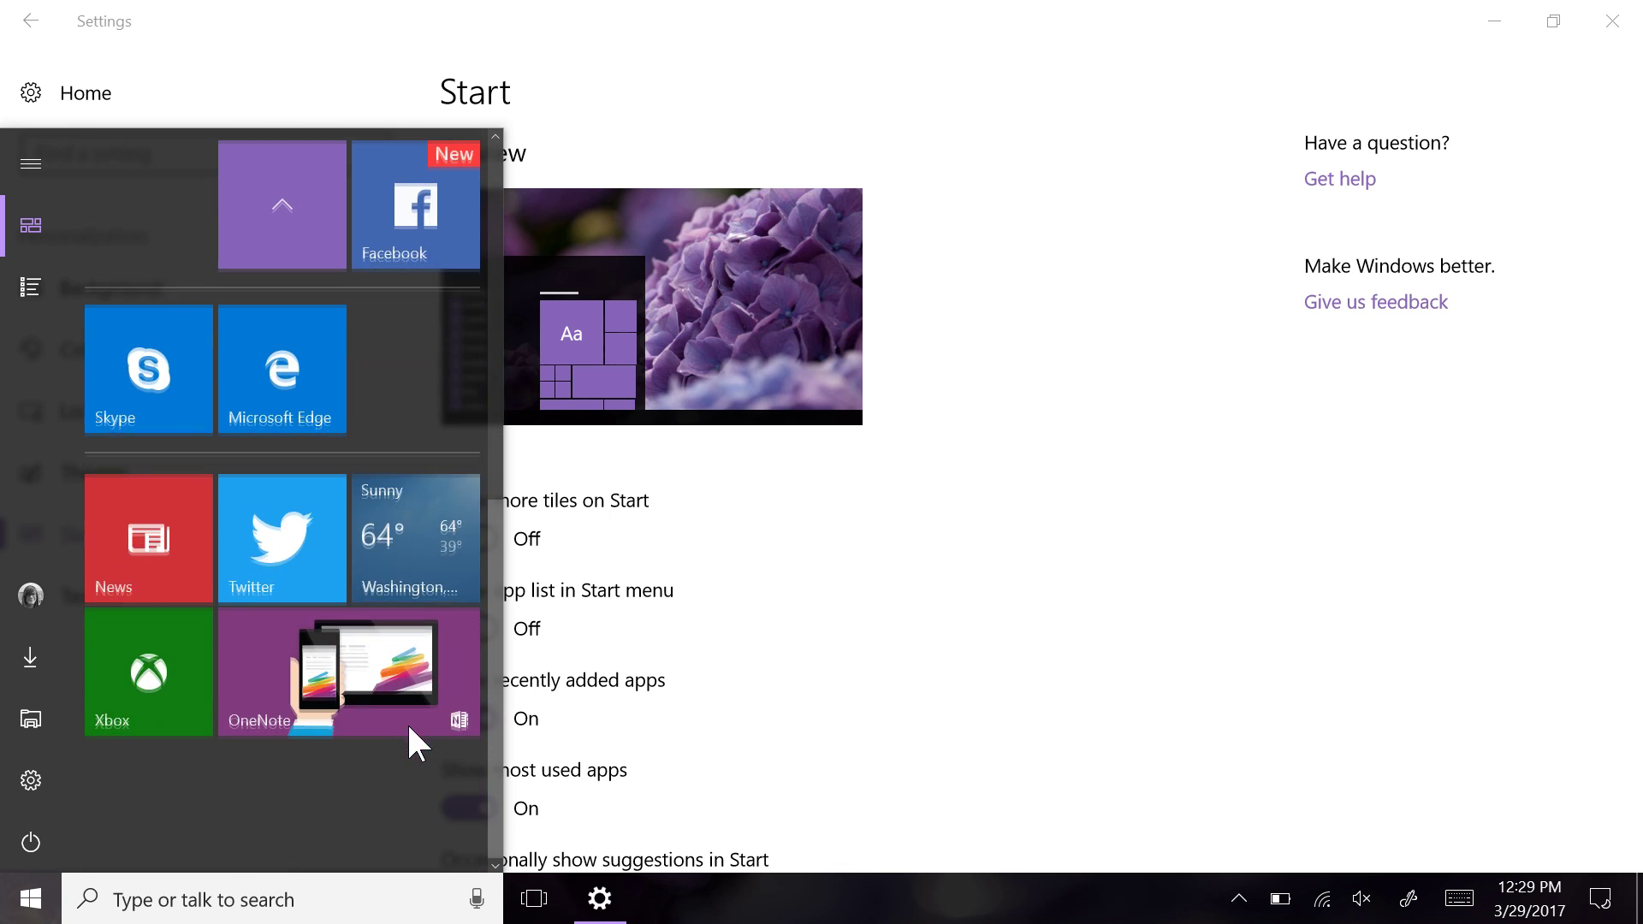
{"action": "scroll", "coordinate": [407, 721], "scroll_direction": "up", "scroll_amount": 1}
{"action": "left_click_drag", "start_coordinate": [414, 315], "coordinate": [300, 323]}
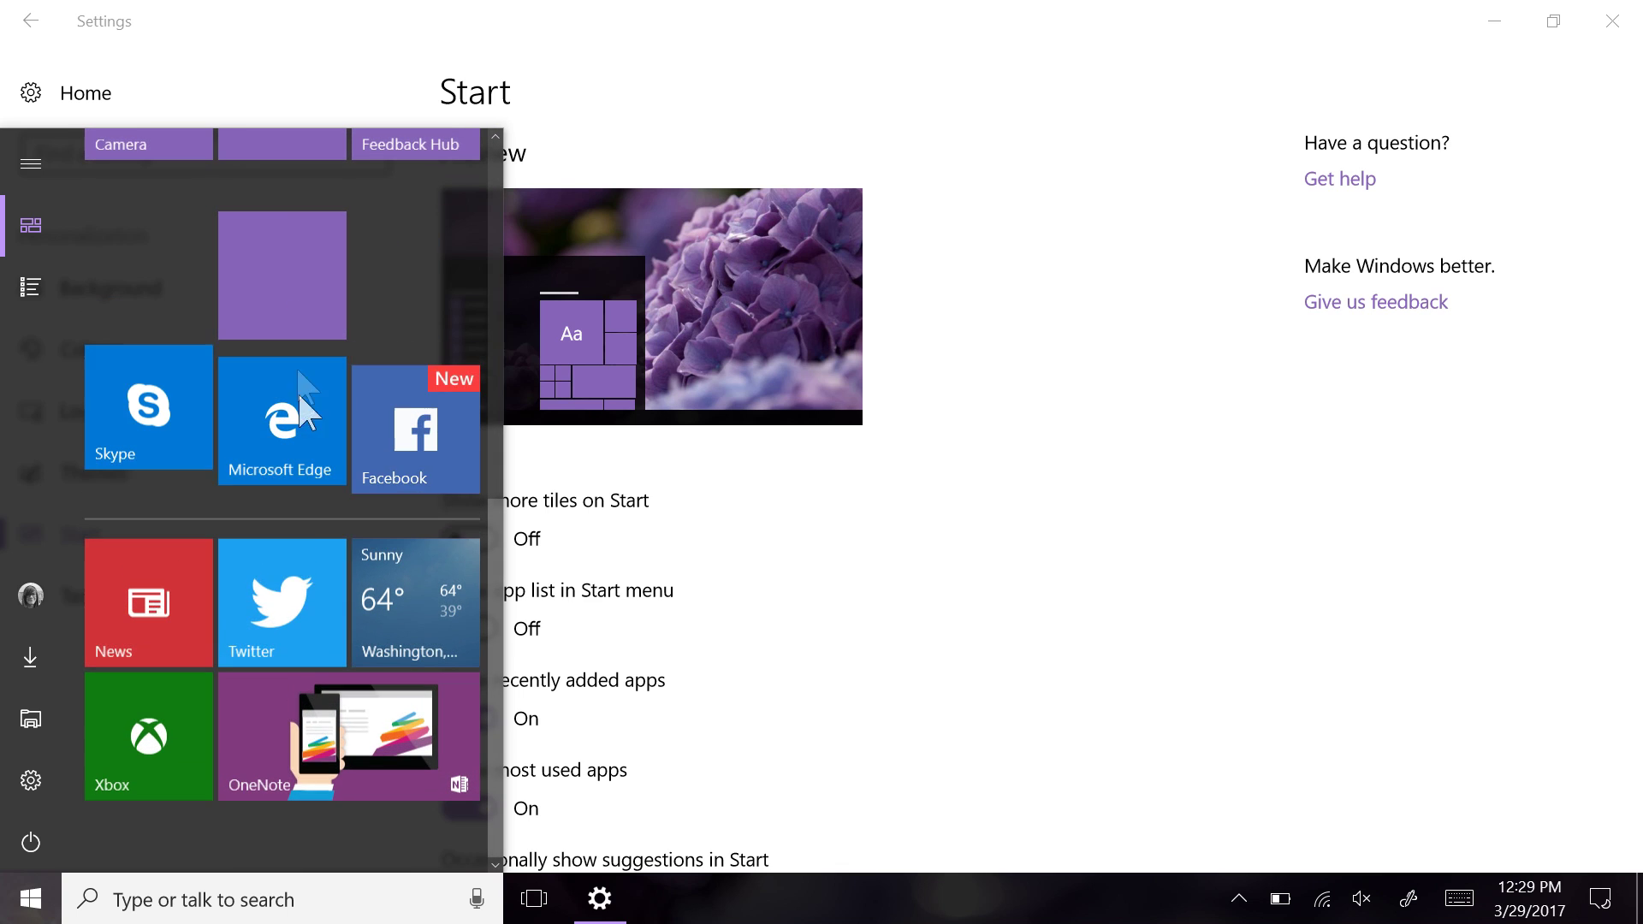
{"action": "left_click_drag", "start_coordinate": [171, 556], "coordinate": [288, 248]}
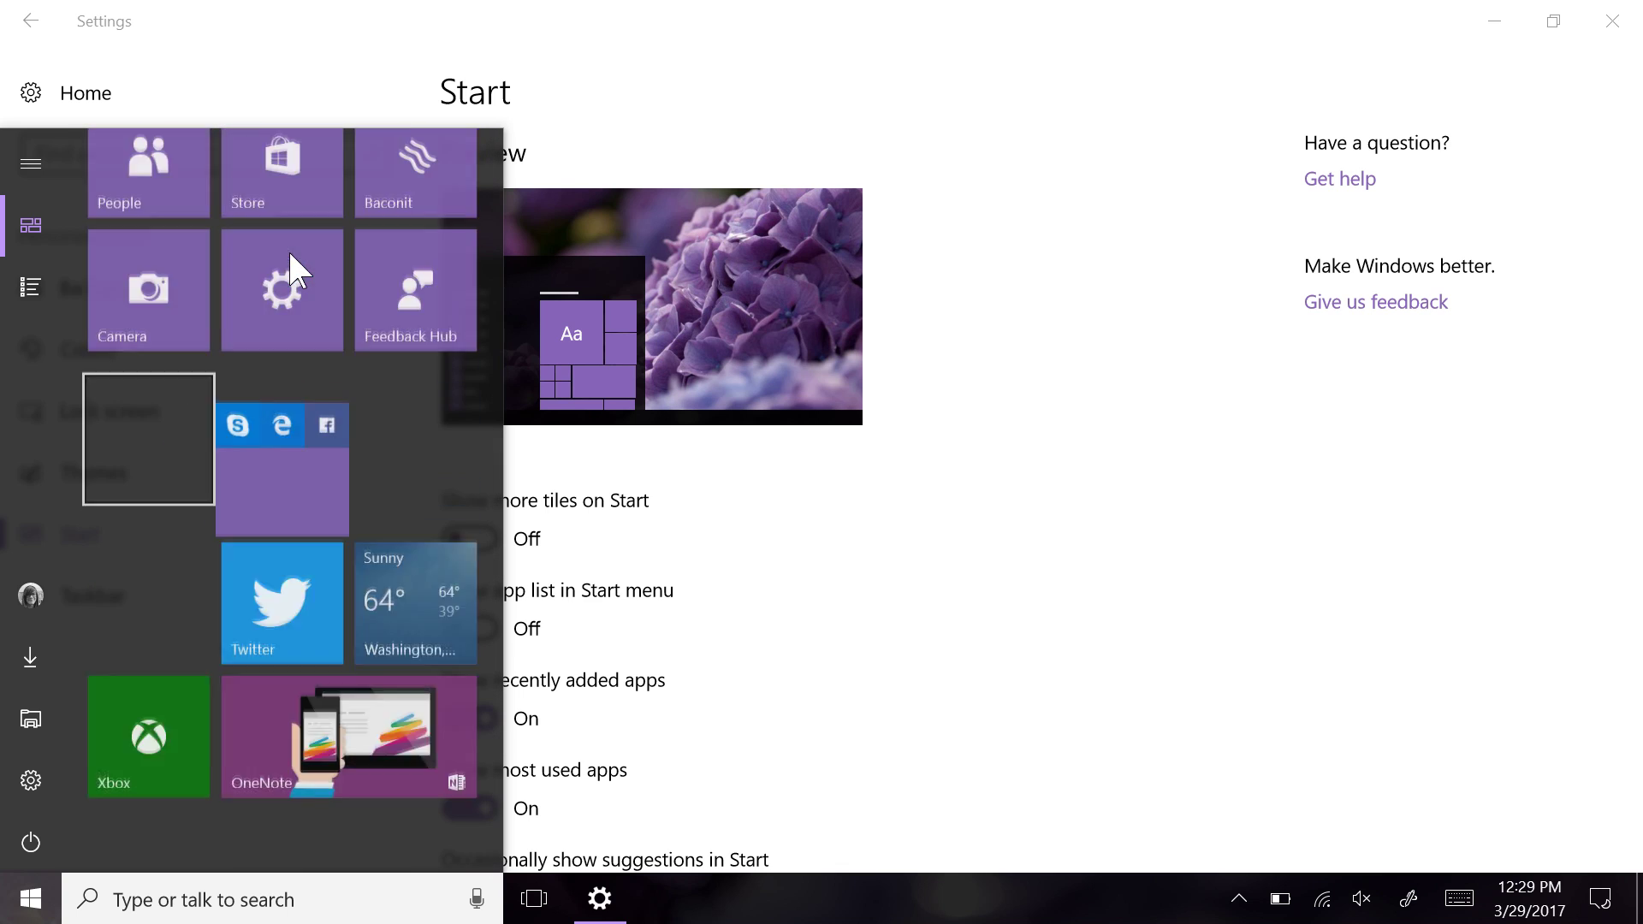
Expand the new folder and move it beside the Twitter tile.
{"action": "scroll", "coordinate": [287, 249], "scroll_direction": "up", "scroll_amount": 5}
{"action": "scroll", "coordinate": [299, 574], "scroll_direction": "down", "scroll_amount": 4}
{"action": "left_click", "coordinate": [299, 582]}
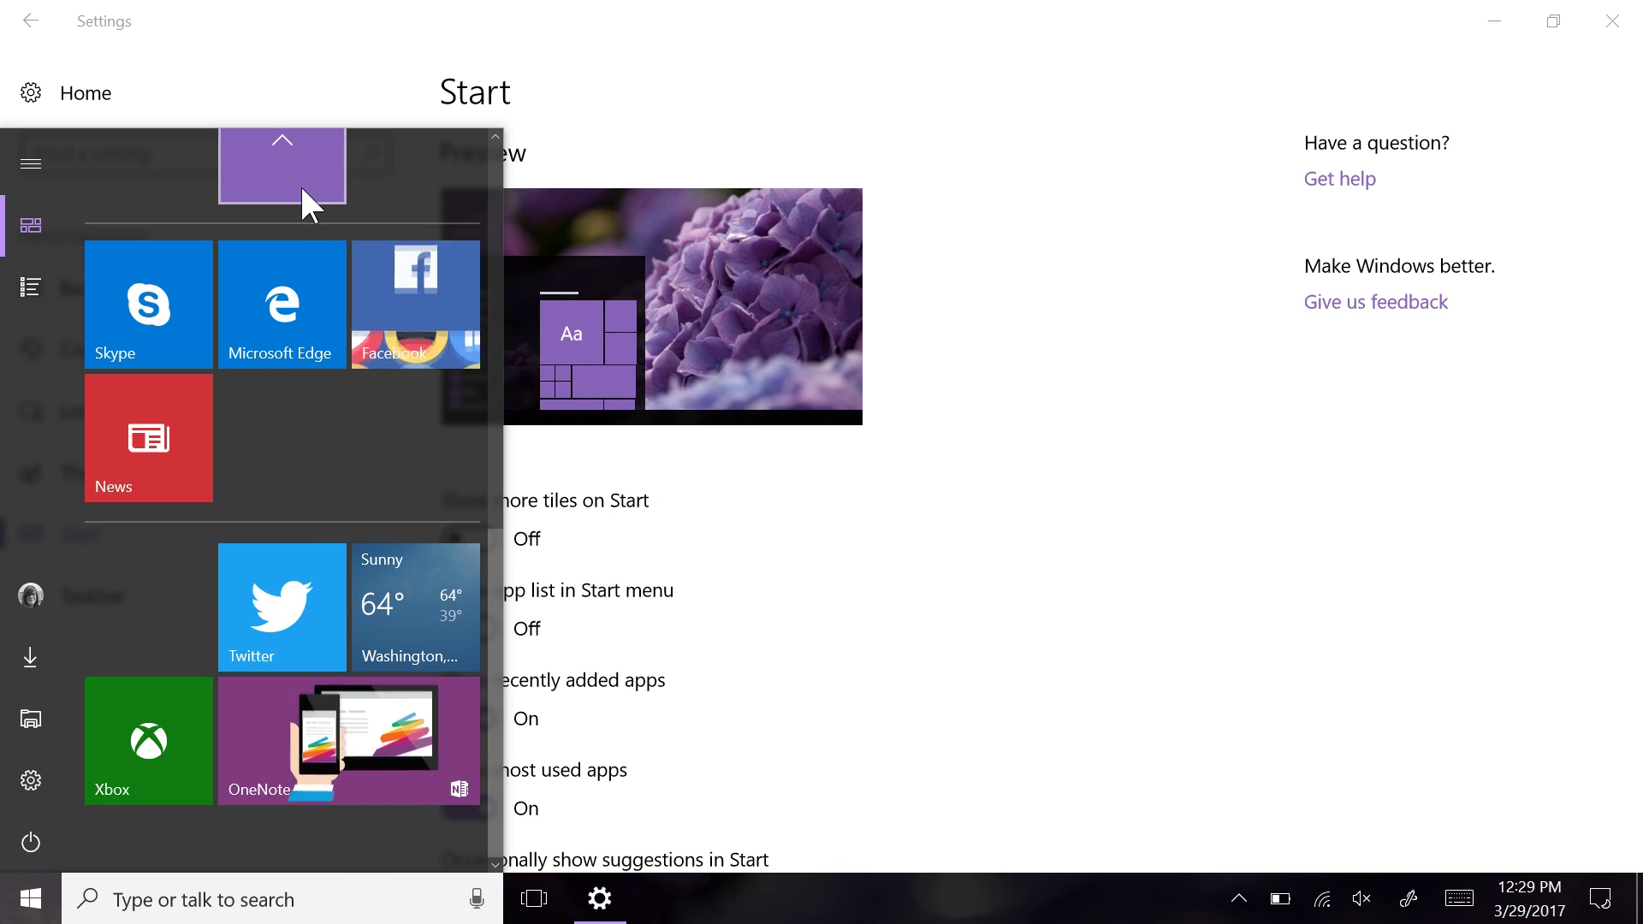
{"action": "left_click_drag", "start_coordinate": [300, 183], "coordinate": [158, 633]}
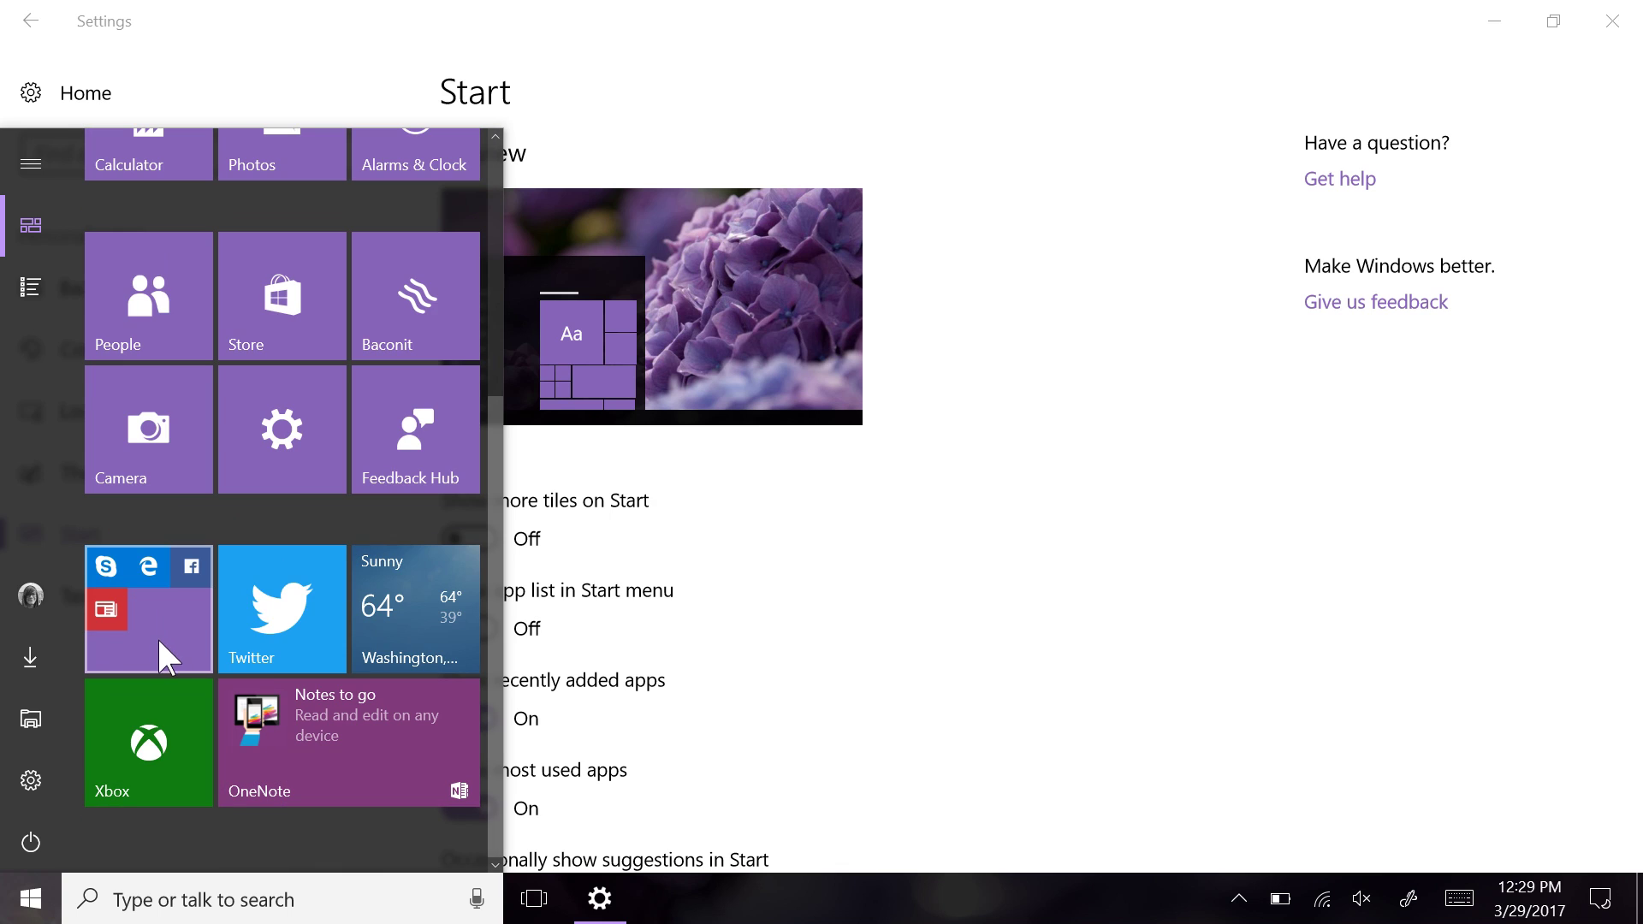
{"action": "left_click", "coordinate": [31, 898]}
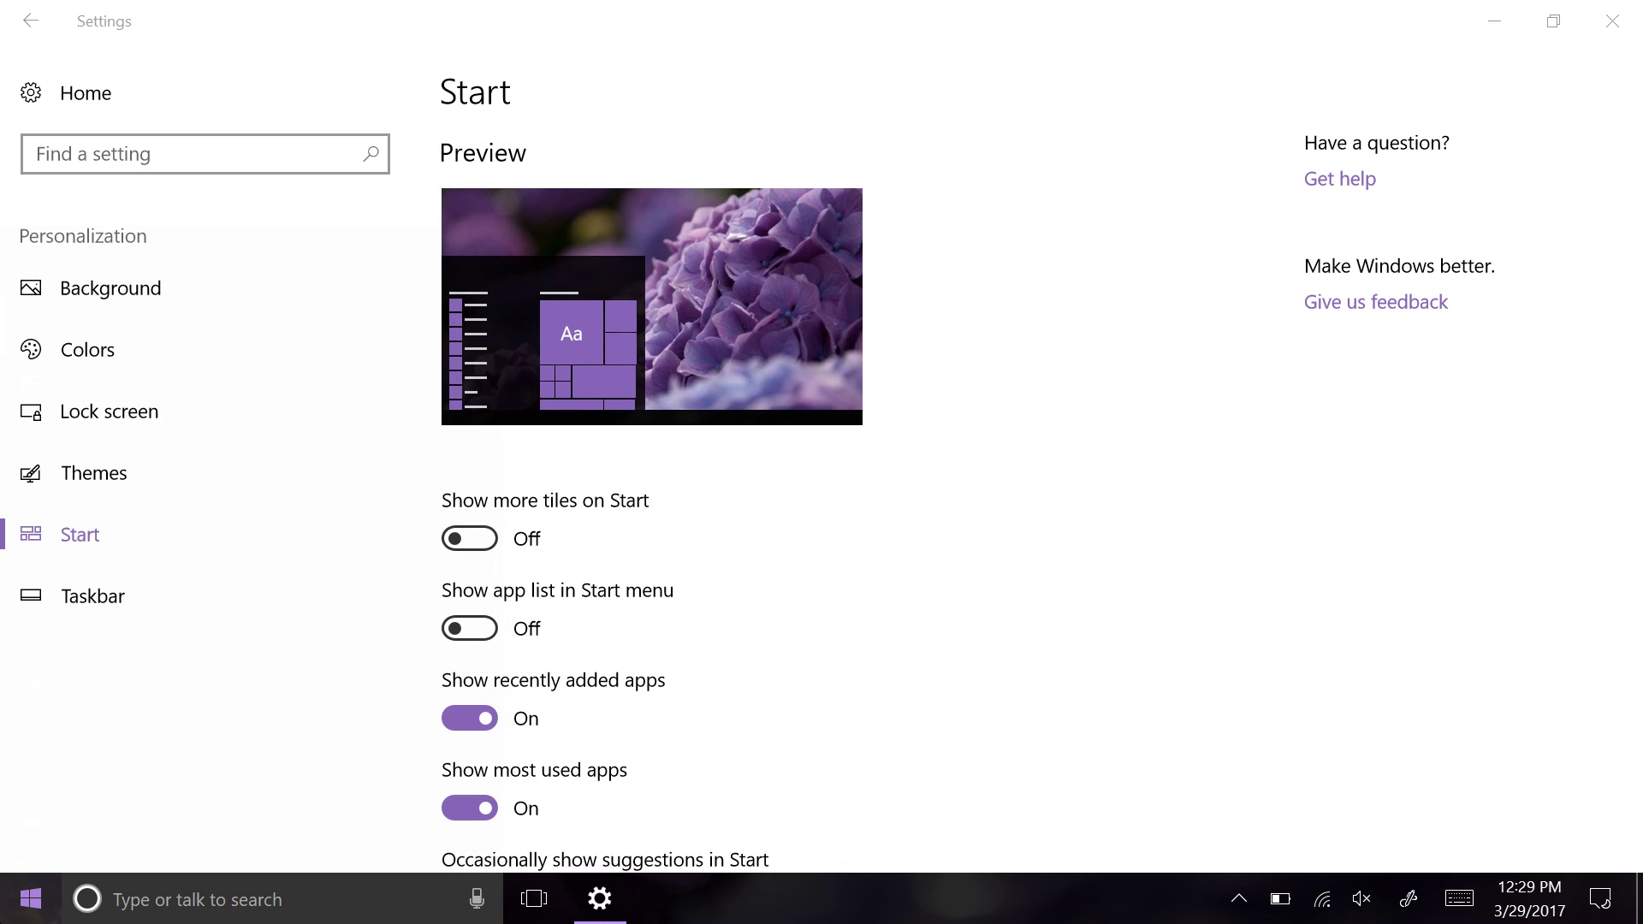
Ask Cortana by voice to 'lock my PC', then close Settings after unlocking.
{"action": "left_click", "coordinate": [189, 916]}
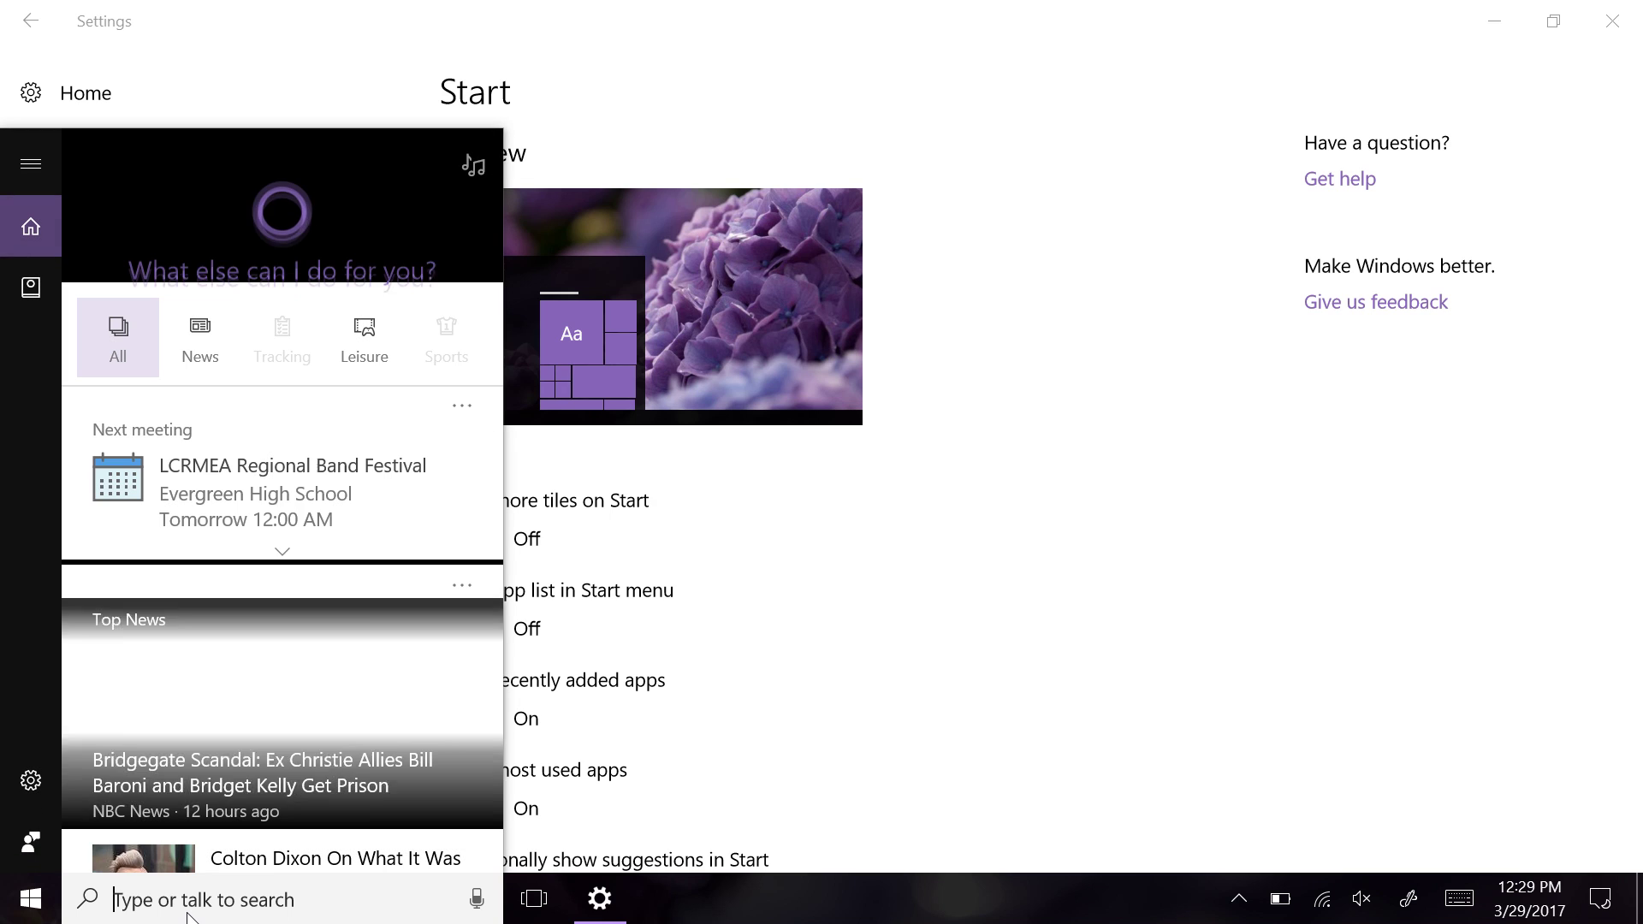
{"action": "scroll", "coordinate": [321, 557], "scroll_direction": "down", "scroll_amount": 4}
{"action": "scroll", "coordinate": [324, 505], "scroll_direction": "up", "scroll_amount": 5}
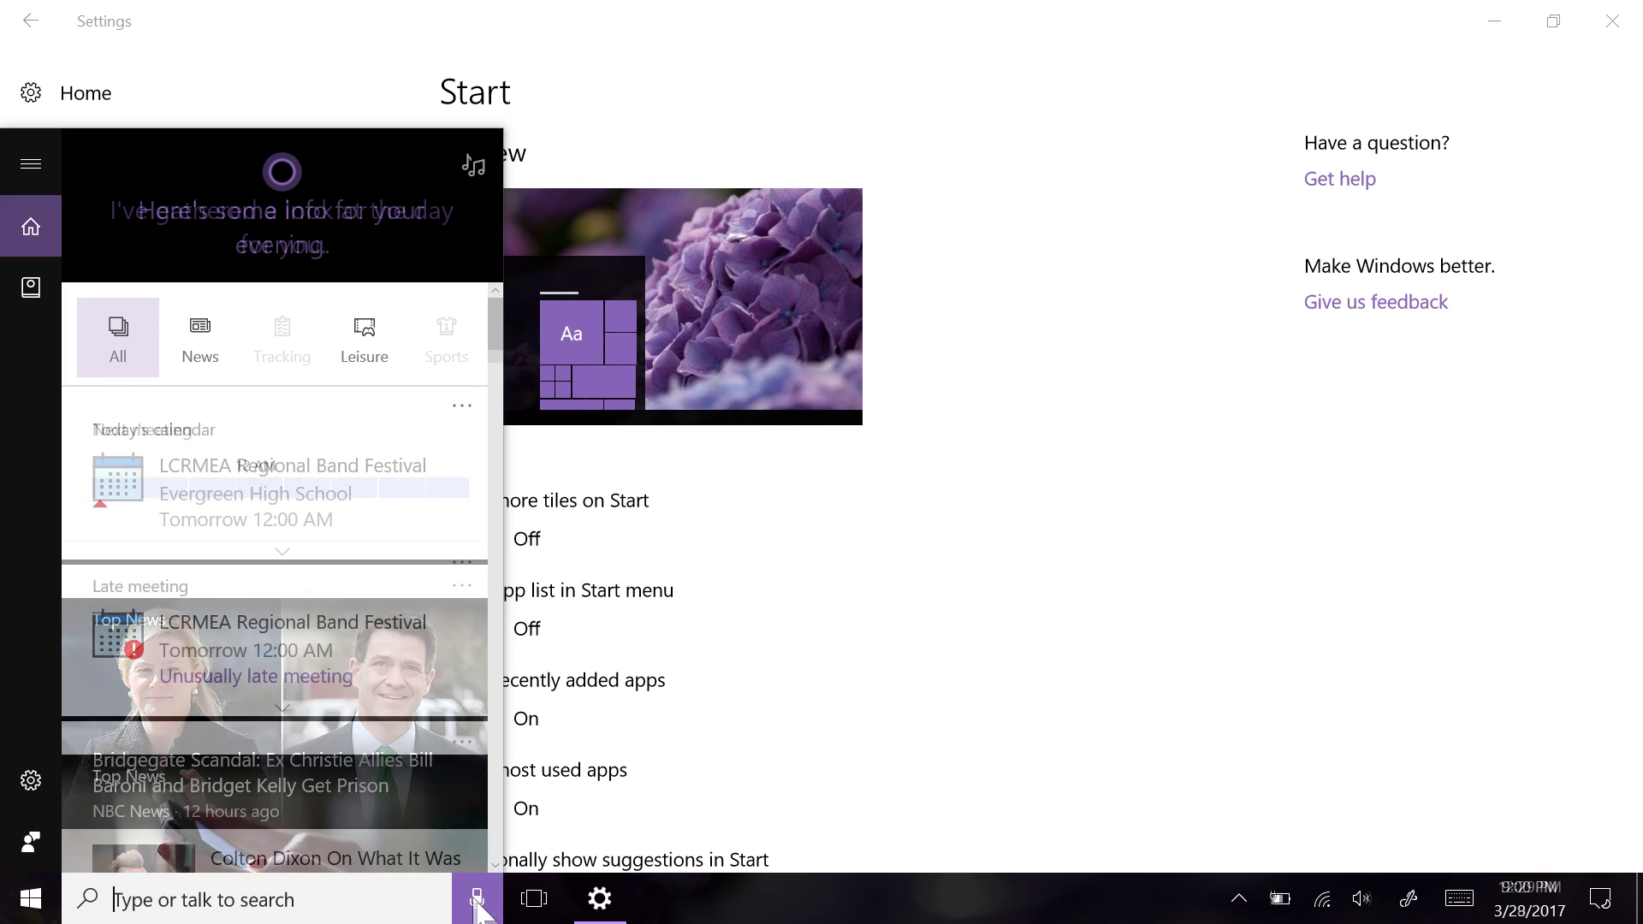
{"action": "left_click", "coordinate": [475, 900]}
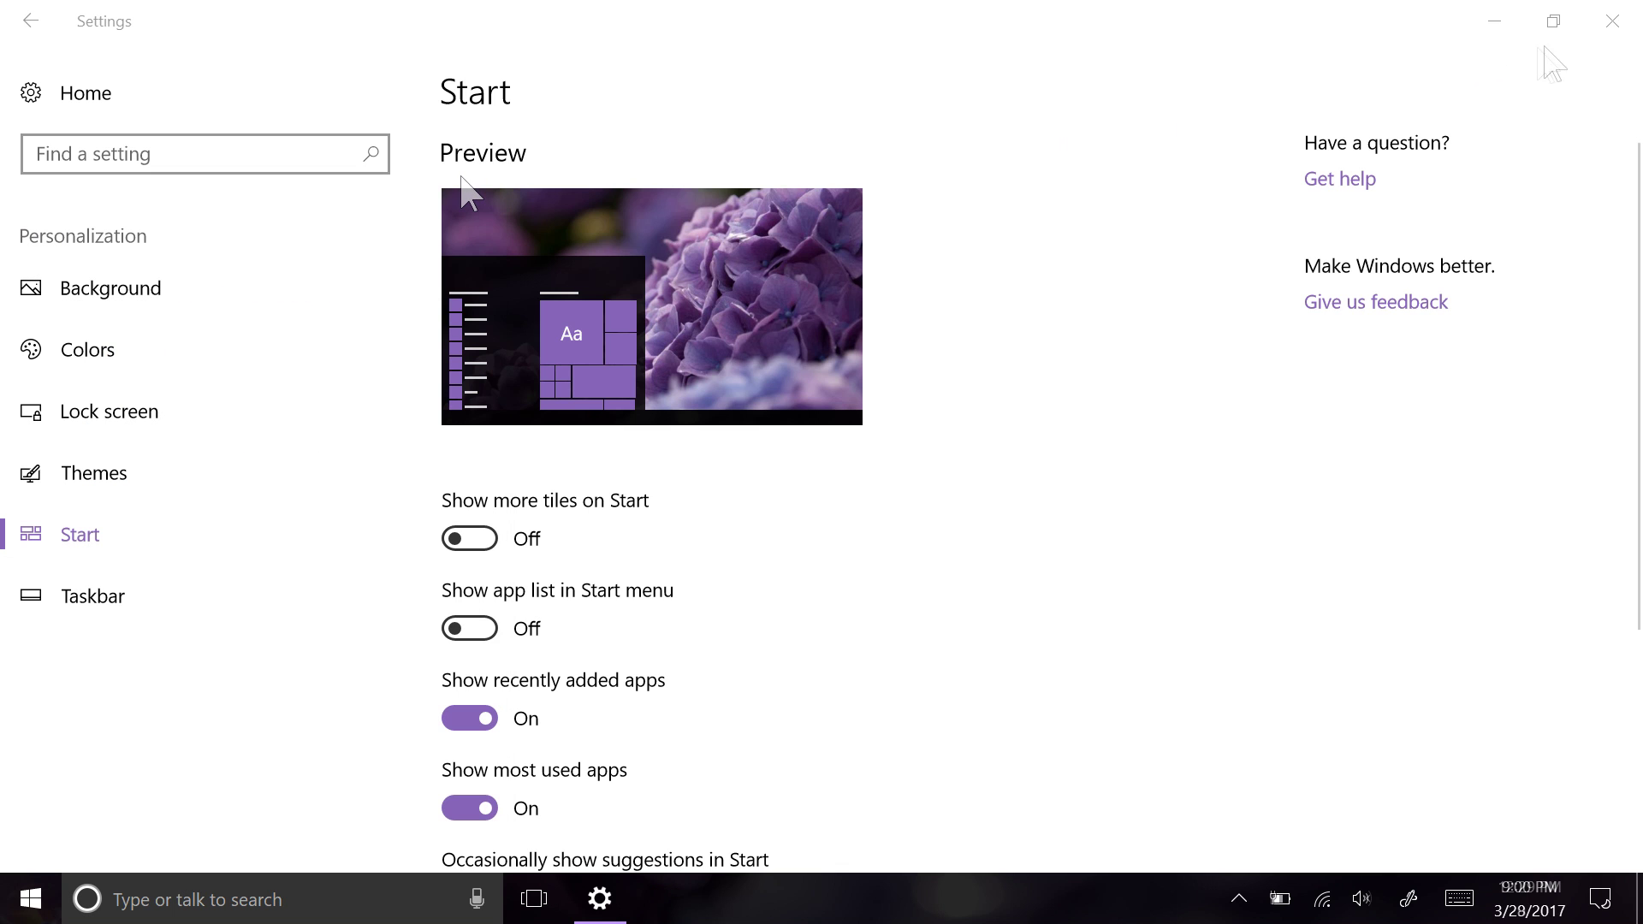
{"action": "left_click", "coordinate": [1594, 34]}
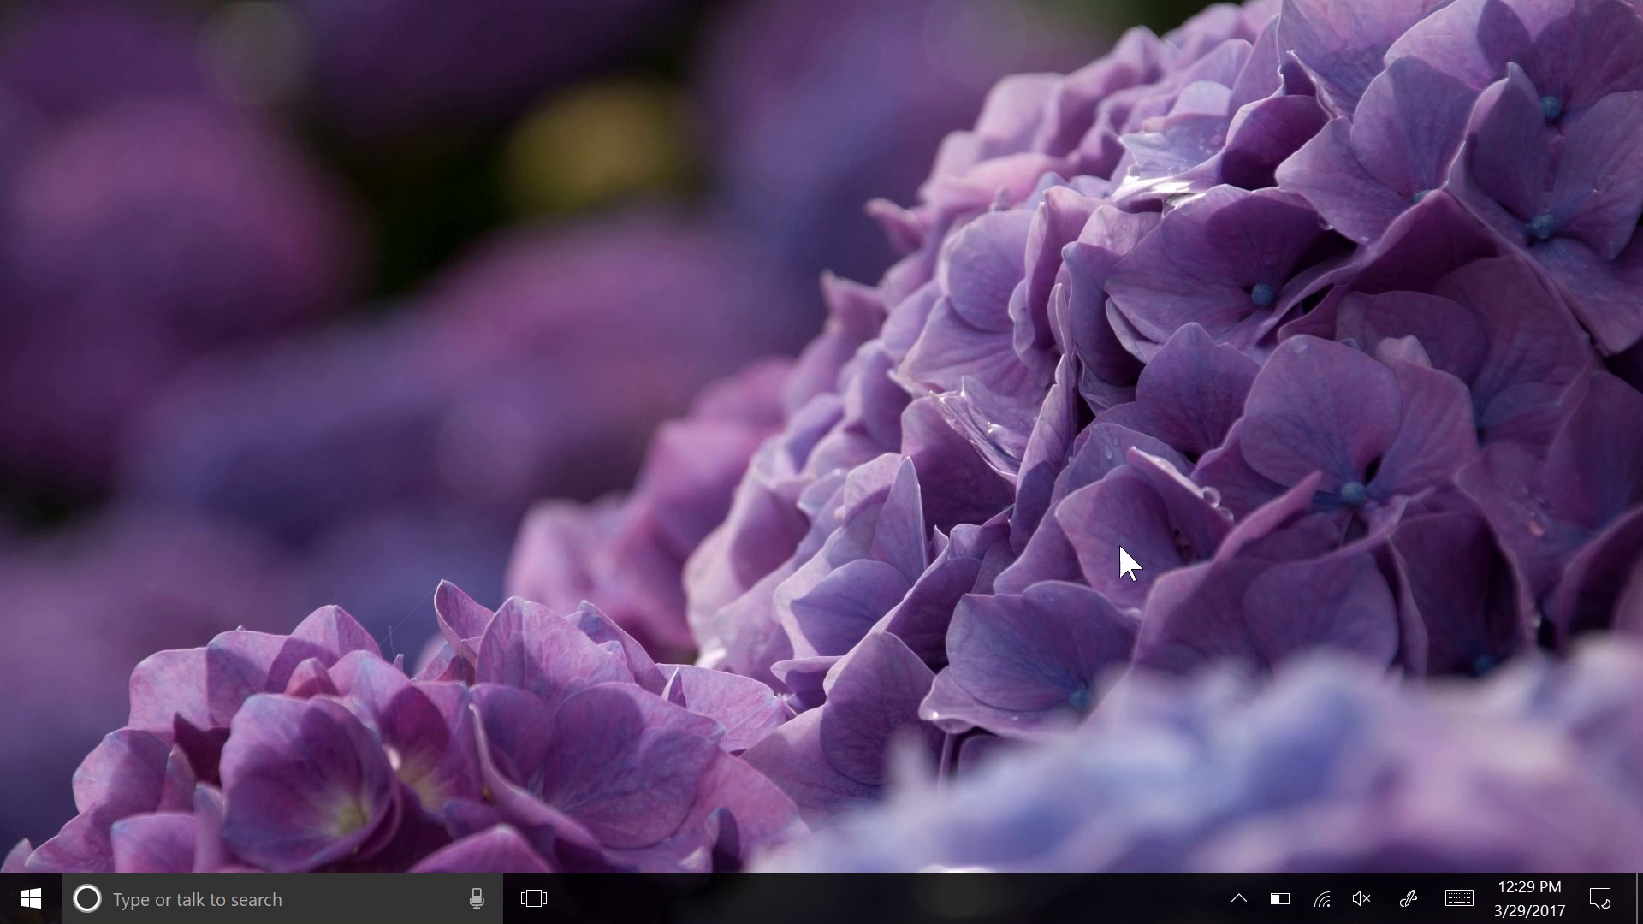
Take a screen sketch, handwrite 'hello' in green, and close it.
{"action": "left_click", "coordinate": [1412, 916]}
{"action": "left_click", "coordinate": [1363, 484]}
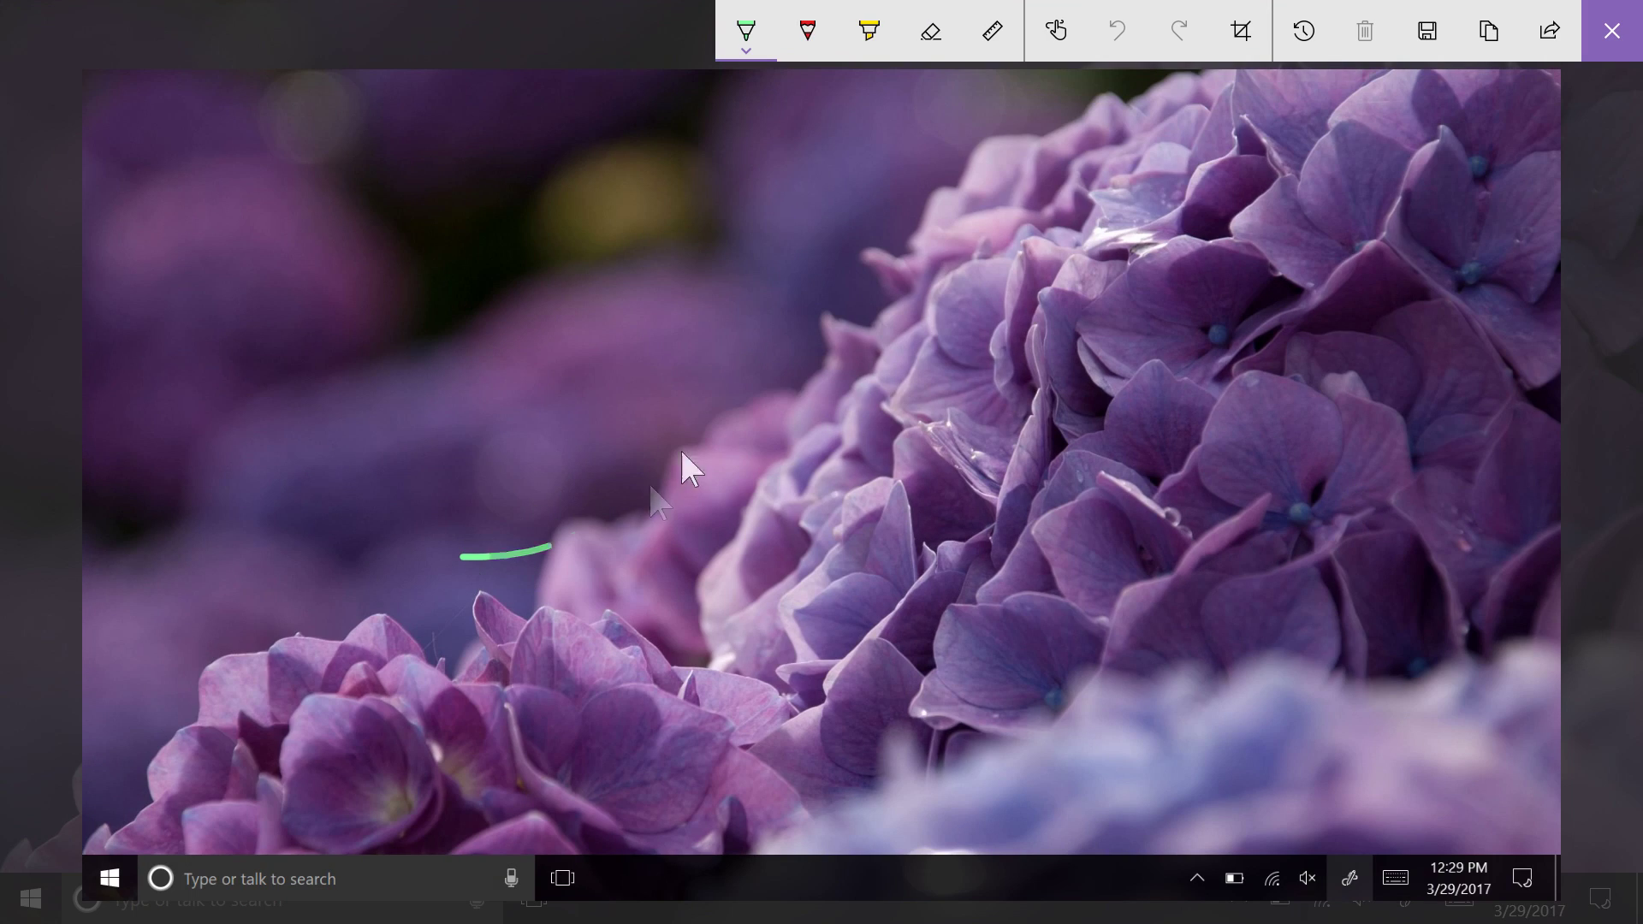
{"action": "mouse_move", "coordinate": [552, 545]}
{"action": "left_mouse_down"}
{"action": "mouse_move", "coordinate": [663, 560]}
{"action": "mouse_move", "coordinate": [942, 226]}
{"action": "mouse_move", "coordinate": [984, 419]}
{"action": "mouse_move", "coordinate": [1157, 558]}
{"action": "left_mouse_up"}
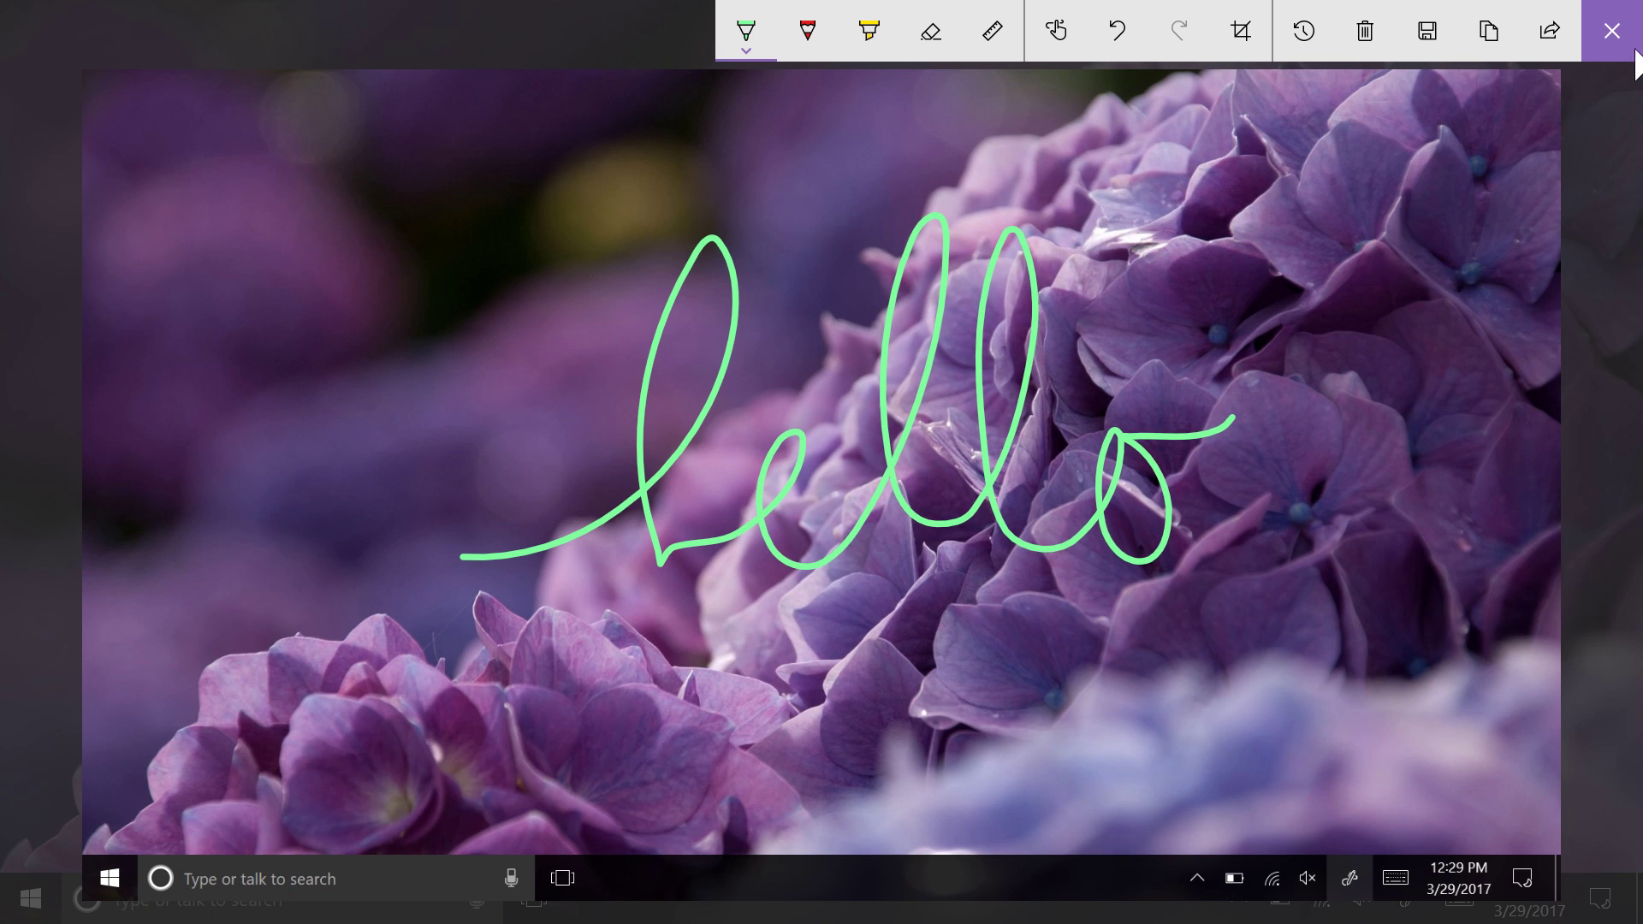
{"action": "left_click", "coordinate": [1634, 53]}
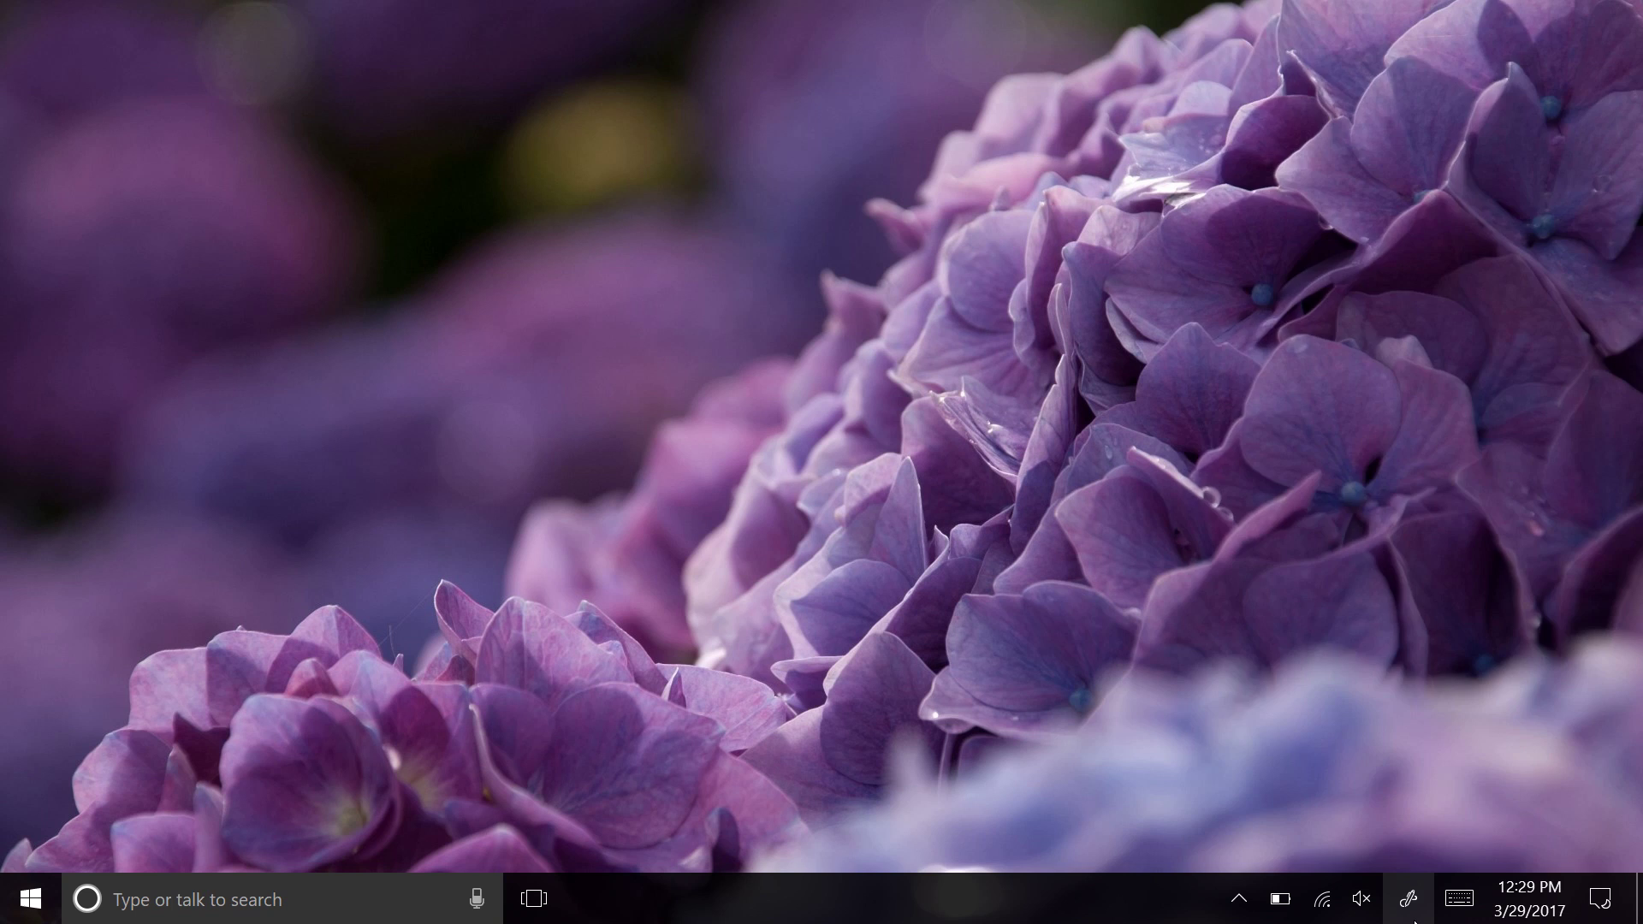
Start a new screen sketch and restore the earlier ink-free capture.
{"action": "left_click", "coordinate": [1408, 898]}
{"action": "left_click", "coordinate": [1430, 531]}
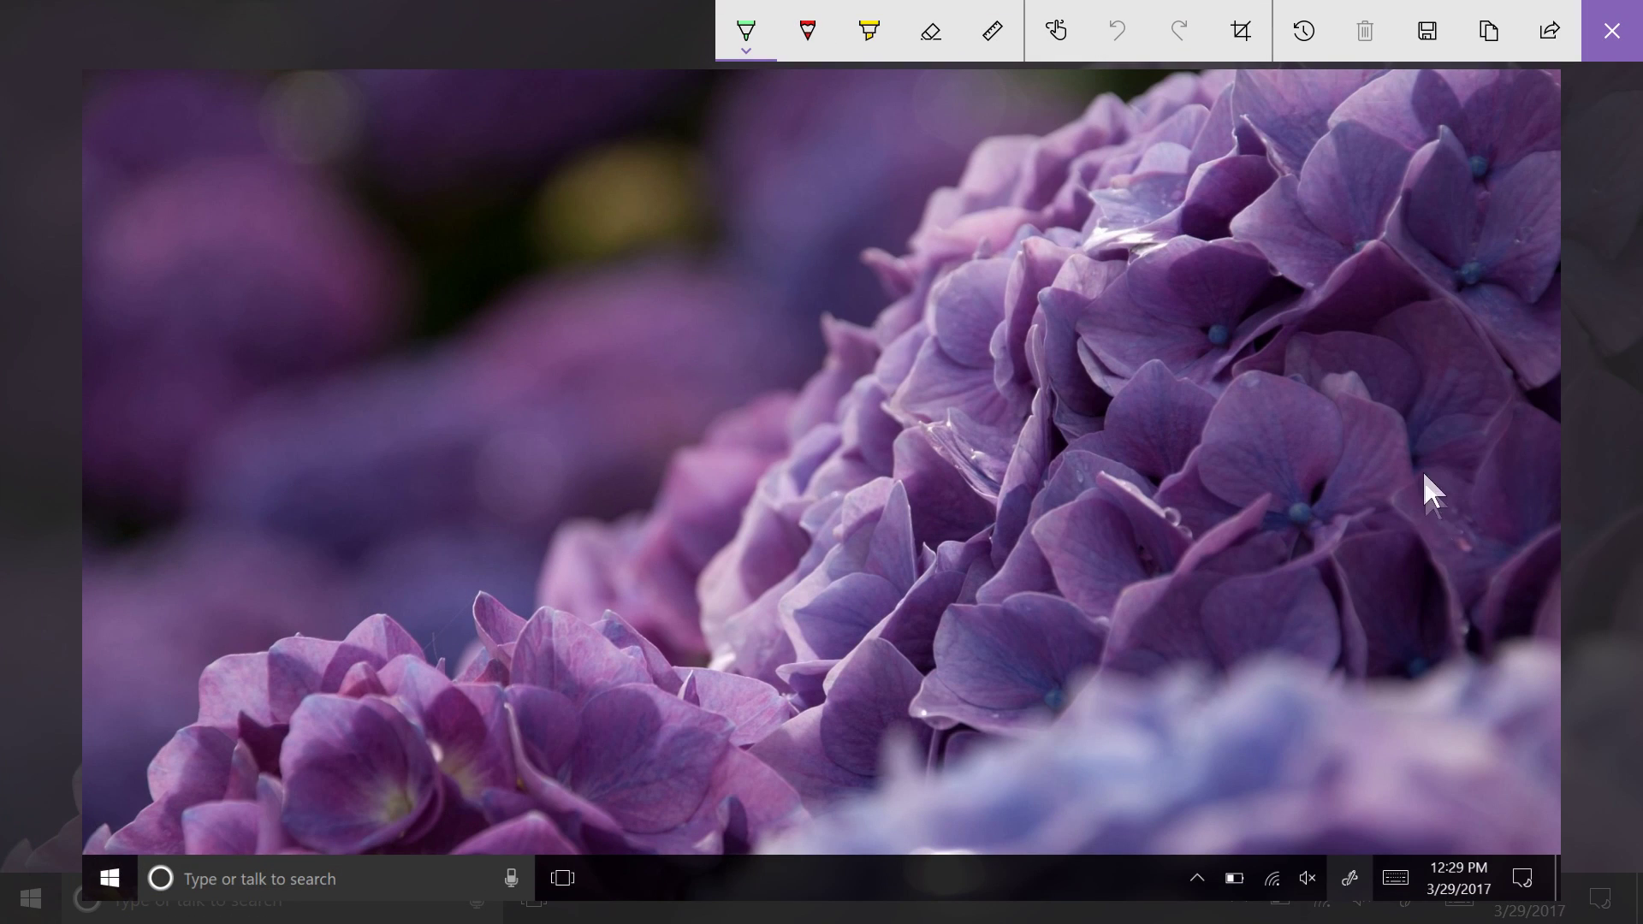
{"action": "left_click", "coordinate": [1319, 47]}
{"action": "left_click", "coordinate": [1292, 171]}
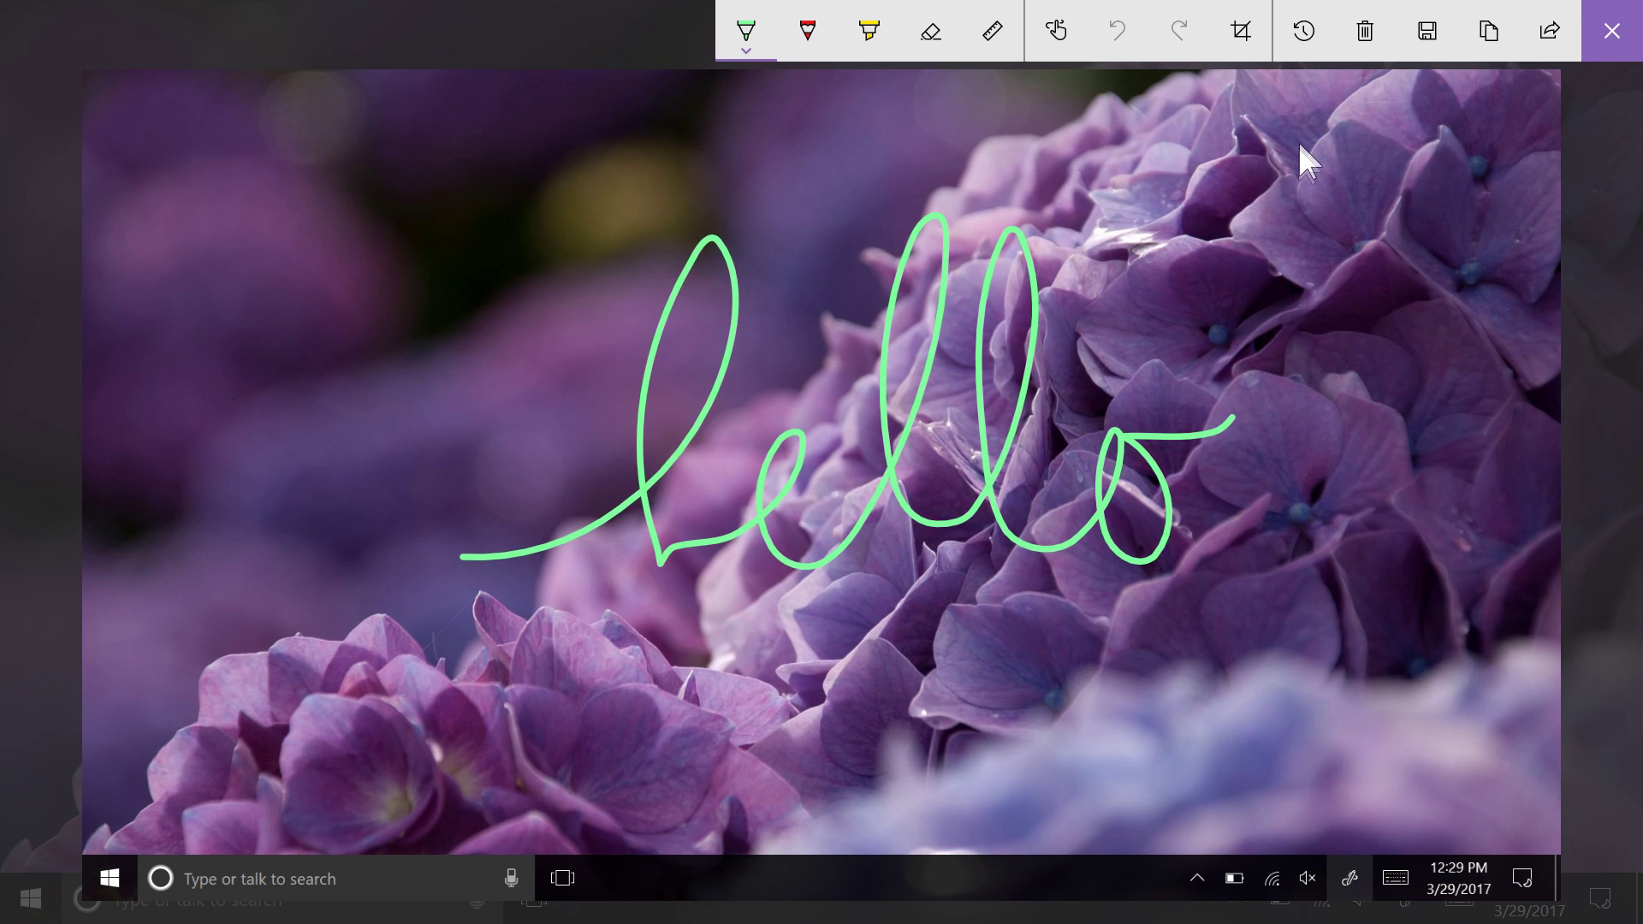
{"action": "left_click", "coordinate": [1302, 32]}
{"action": "left_click", "coordinate": [1295, 189]}
Draw a green X, thicken the pen stroke, and open Share for the sketch.
{"action": "mouse_move", "coordinate": [520, 290]}
{"action": "left_mouse_down"}
{"action": "mouse_move", "coordinate": [862, 521]}
{"action": "mouse_move", "coordinate": [1087, 642]}
{"action": "left_mouse_up"}
{"action": "left_click_drag", "start_coordinate": [1023, 232], "coordinate": [770, 516]}
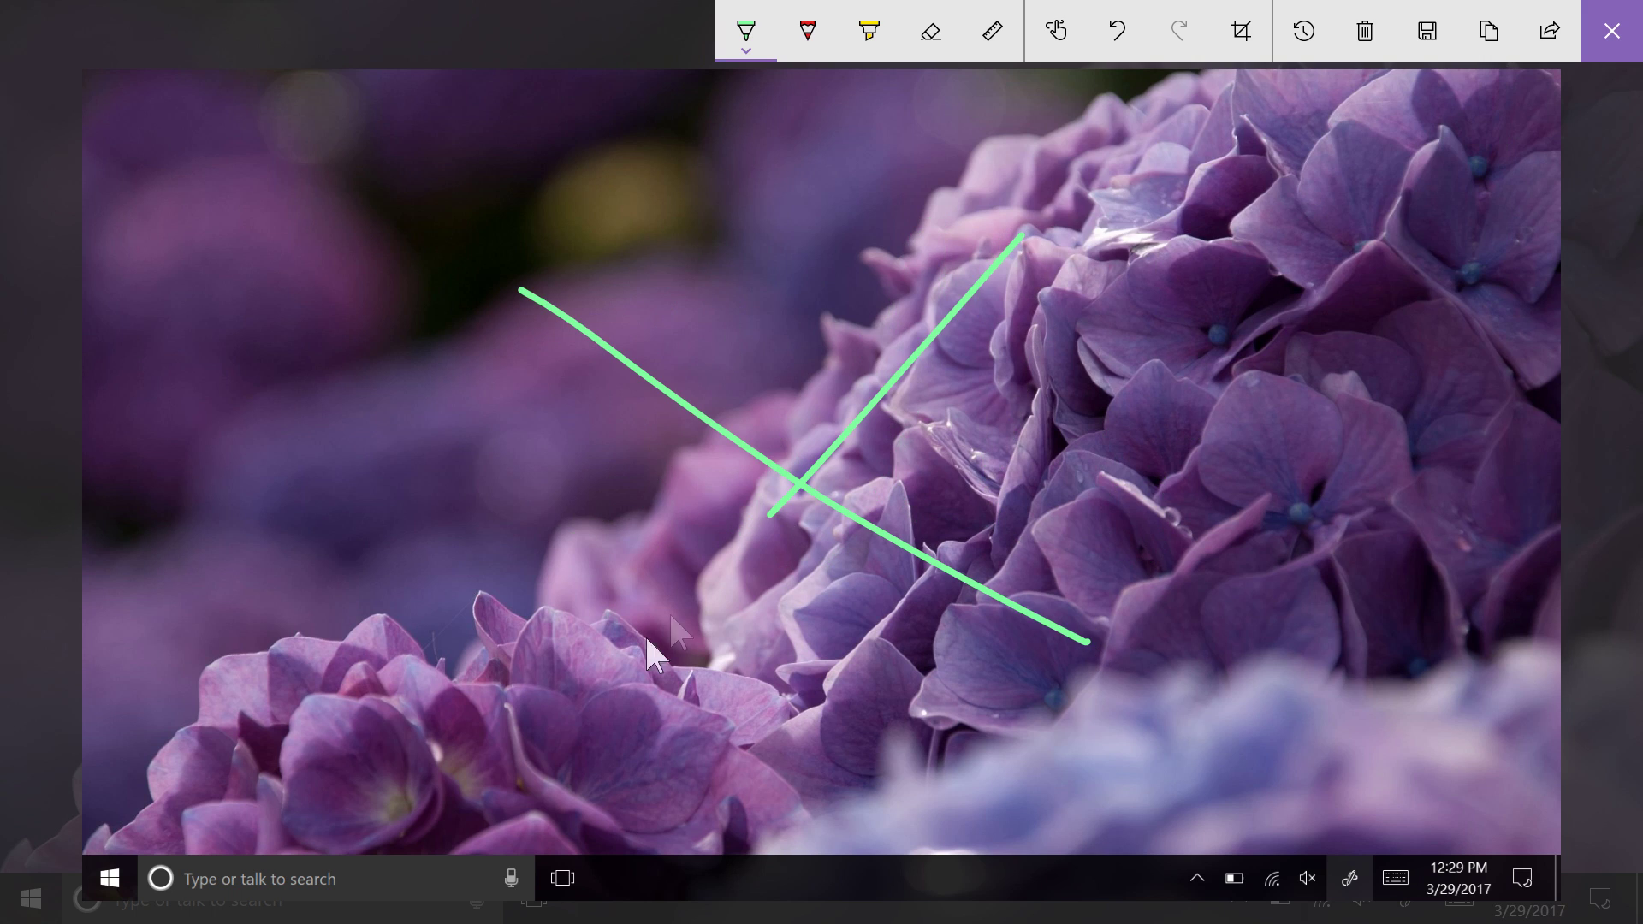
{"action": "left_click", "coordinate": [746, 31]}
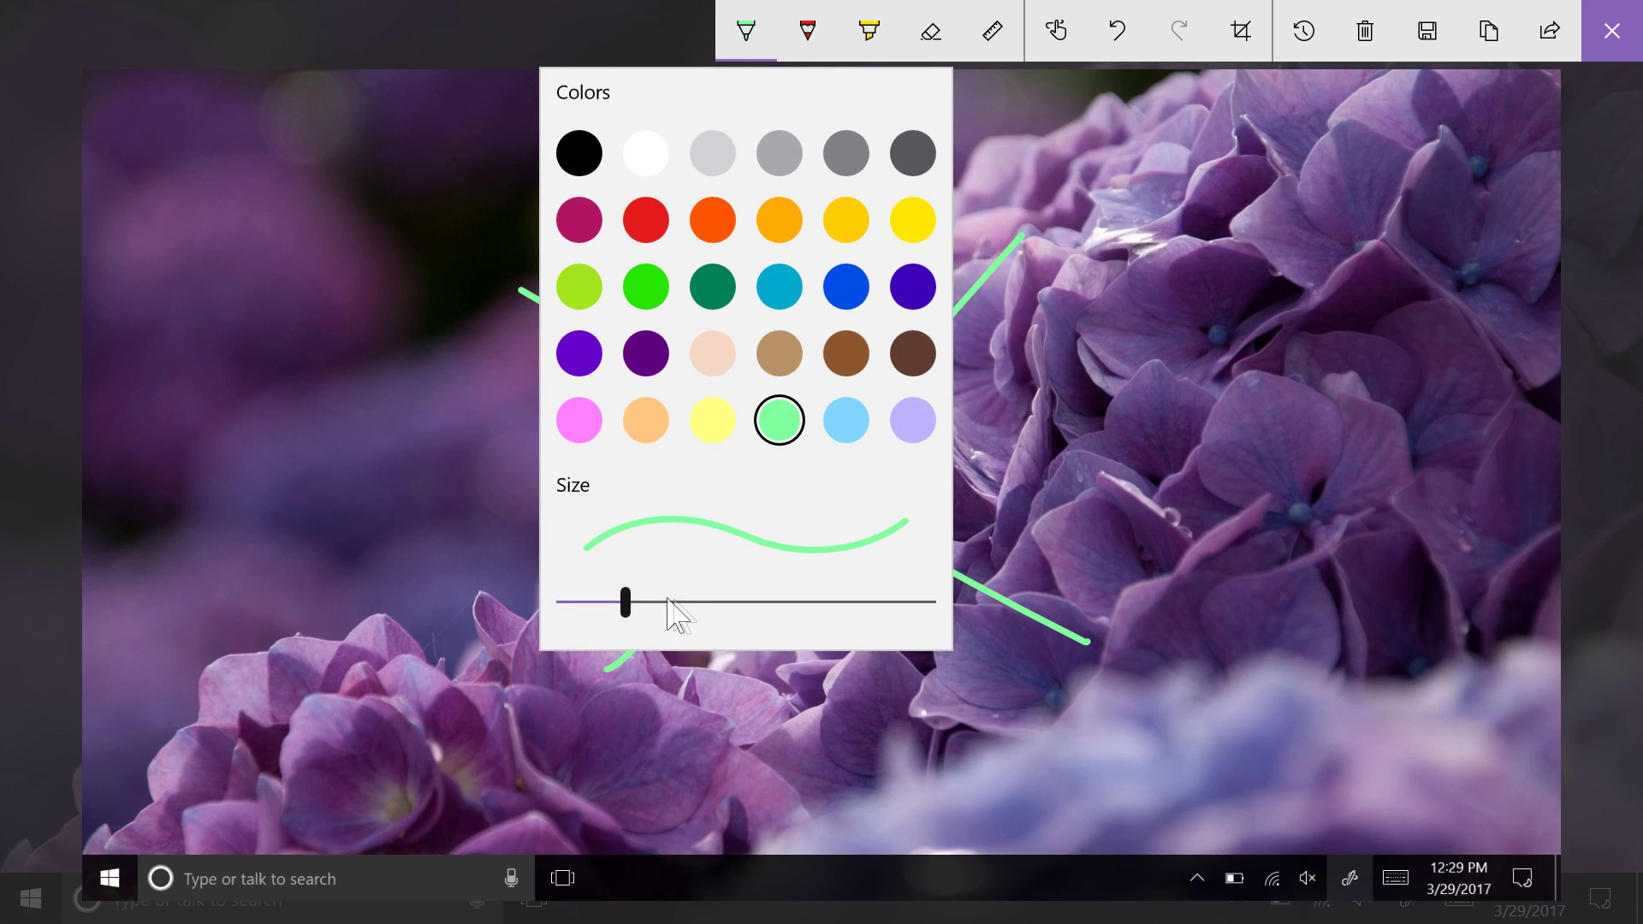
{"action": "left_click_drag", "start_coordinate": [669, 599], "coordinate": [768, 599]}
{"action": "key", "text": "Escape"}
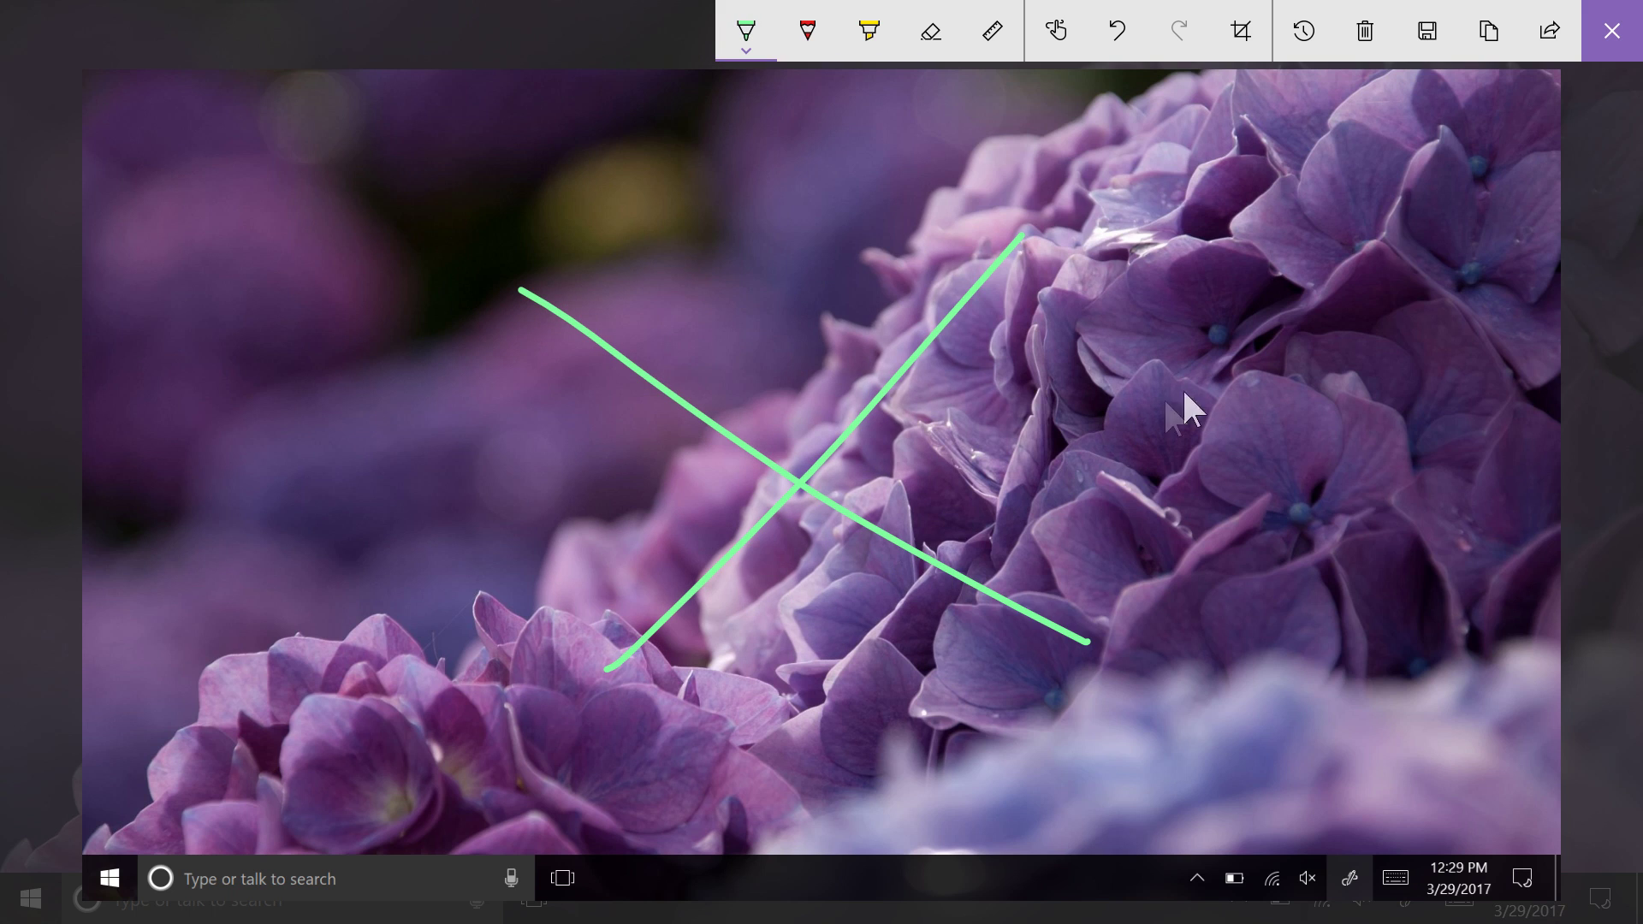
{"action": "left_click", "coordinate": [1551, 43]}
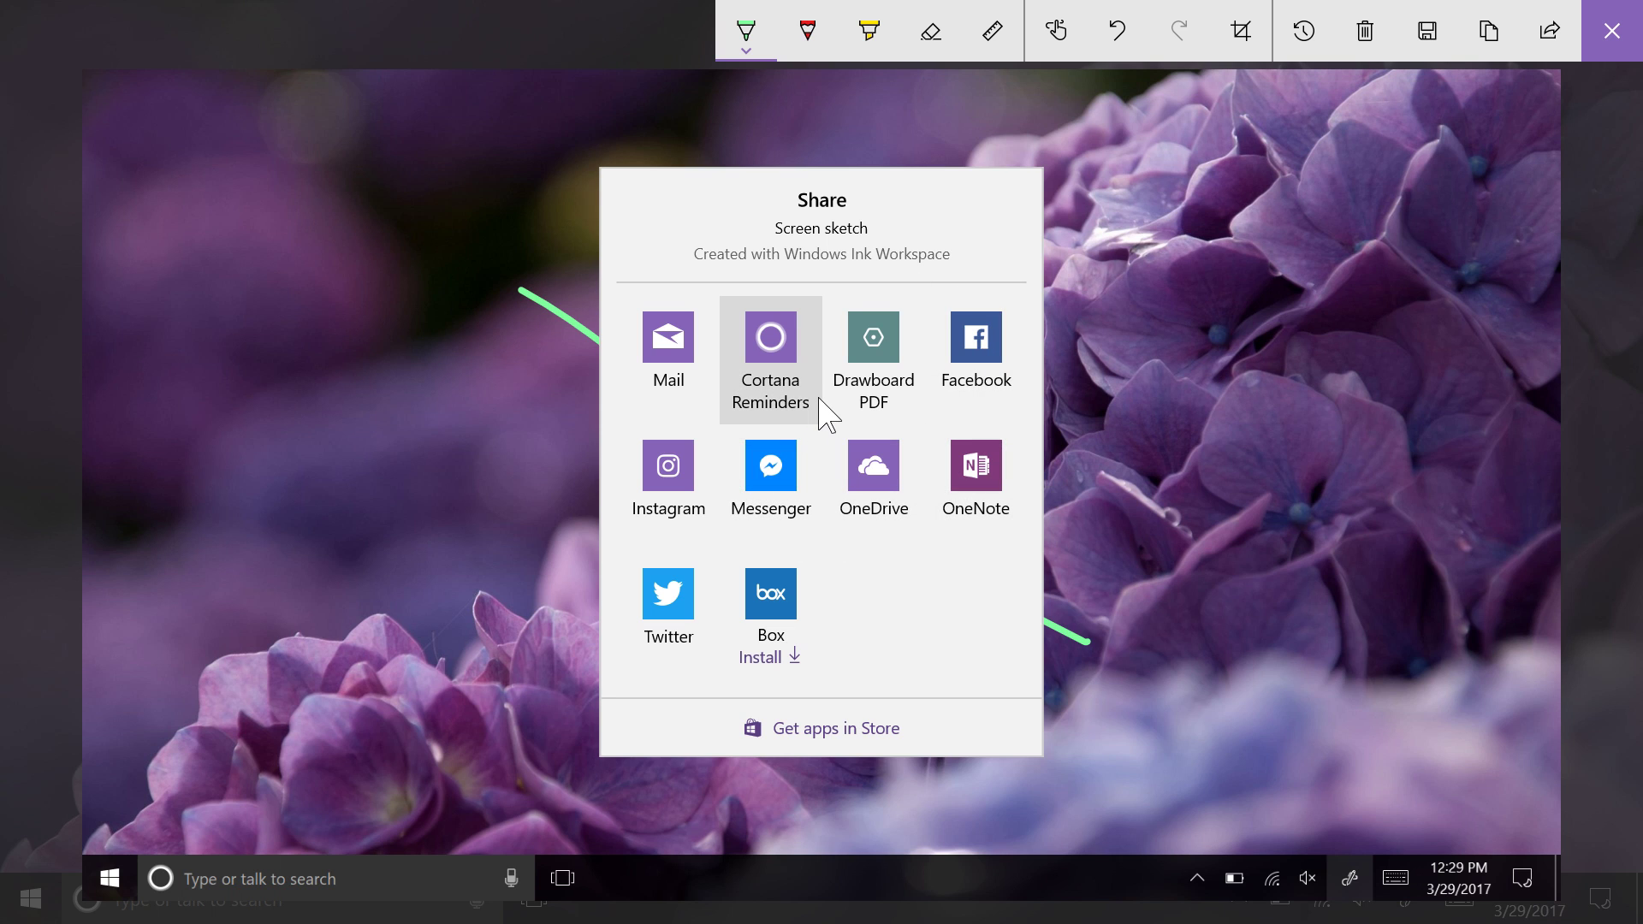
Close the share panel and sketch, then open Settings > Personalization > Themes.
{"action": "left_click", "coordinate": [1598, 31]}
{"action": "left_click", "coordinate": [1604, 32]}
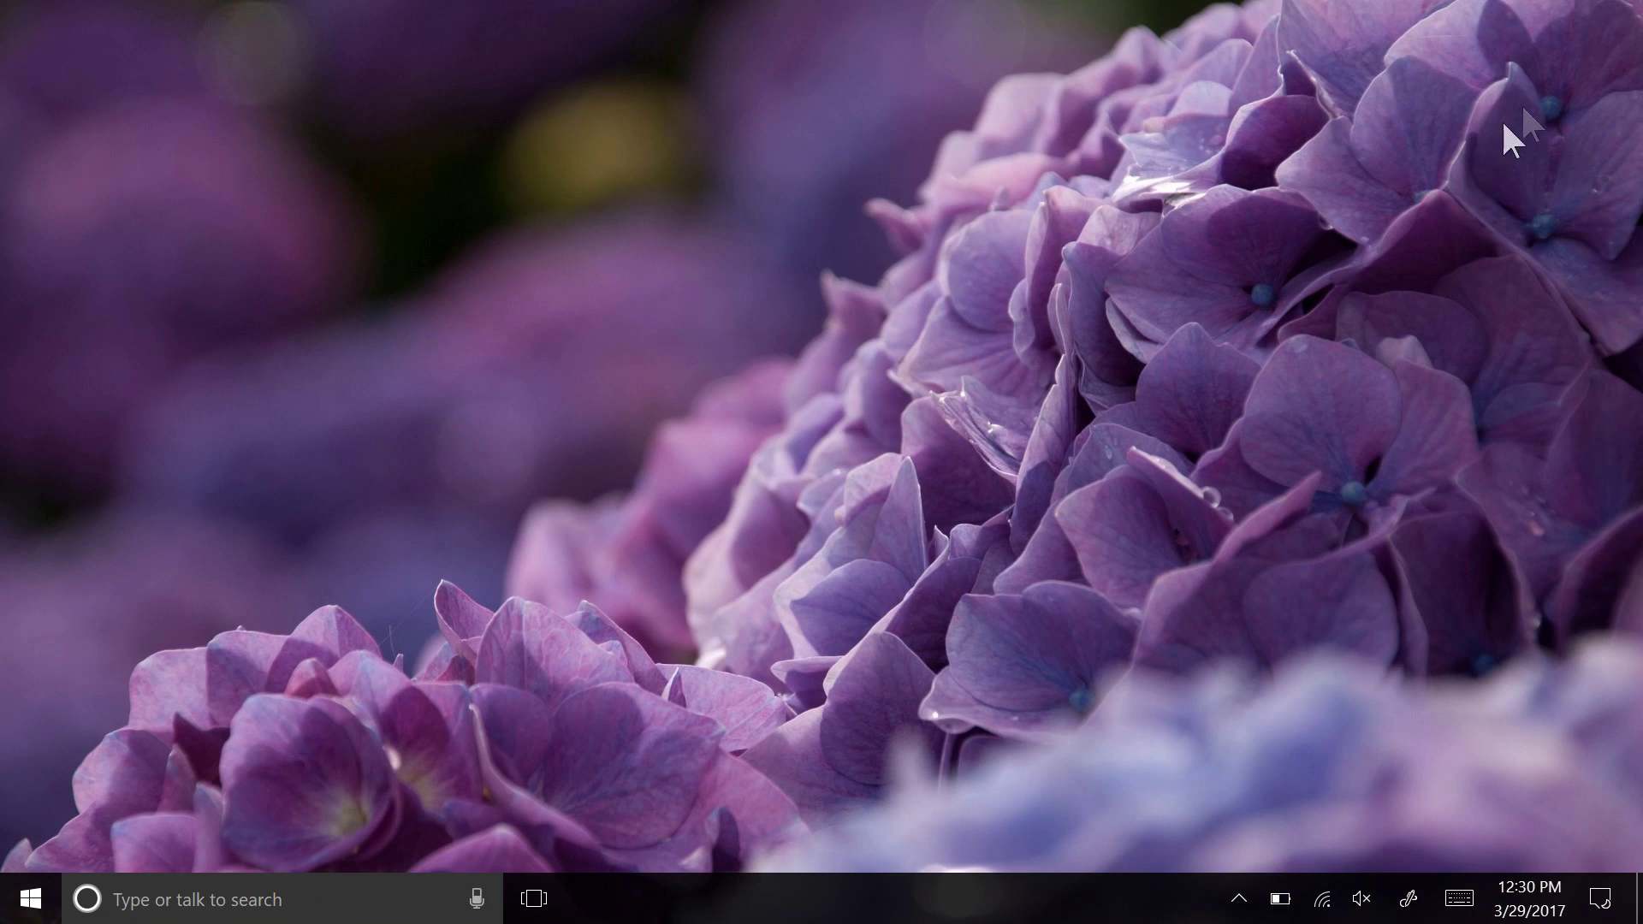
{"action": "left_click", "coordinate": [31, 898]}
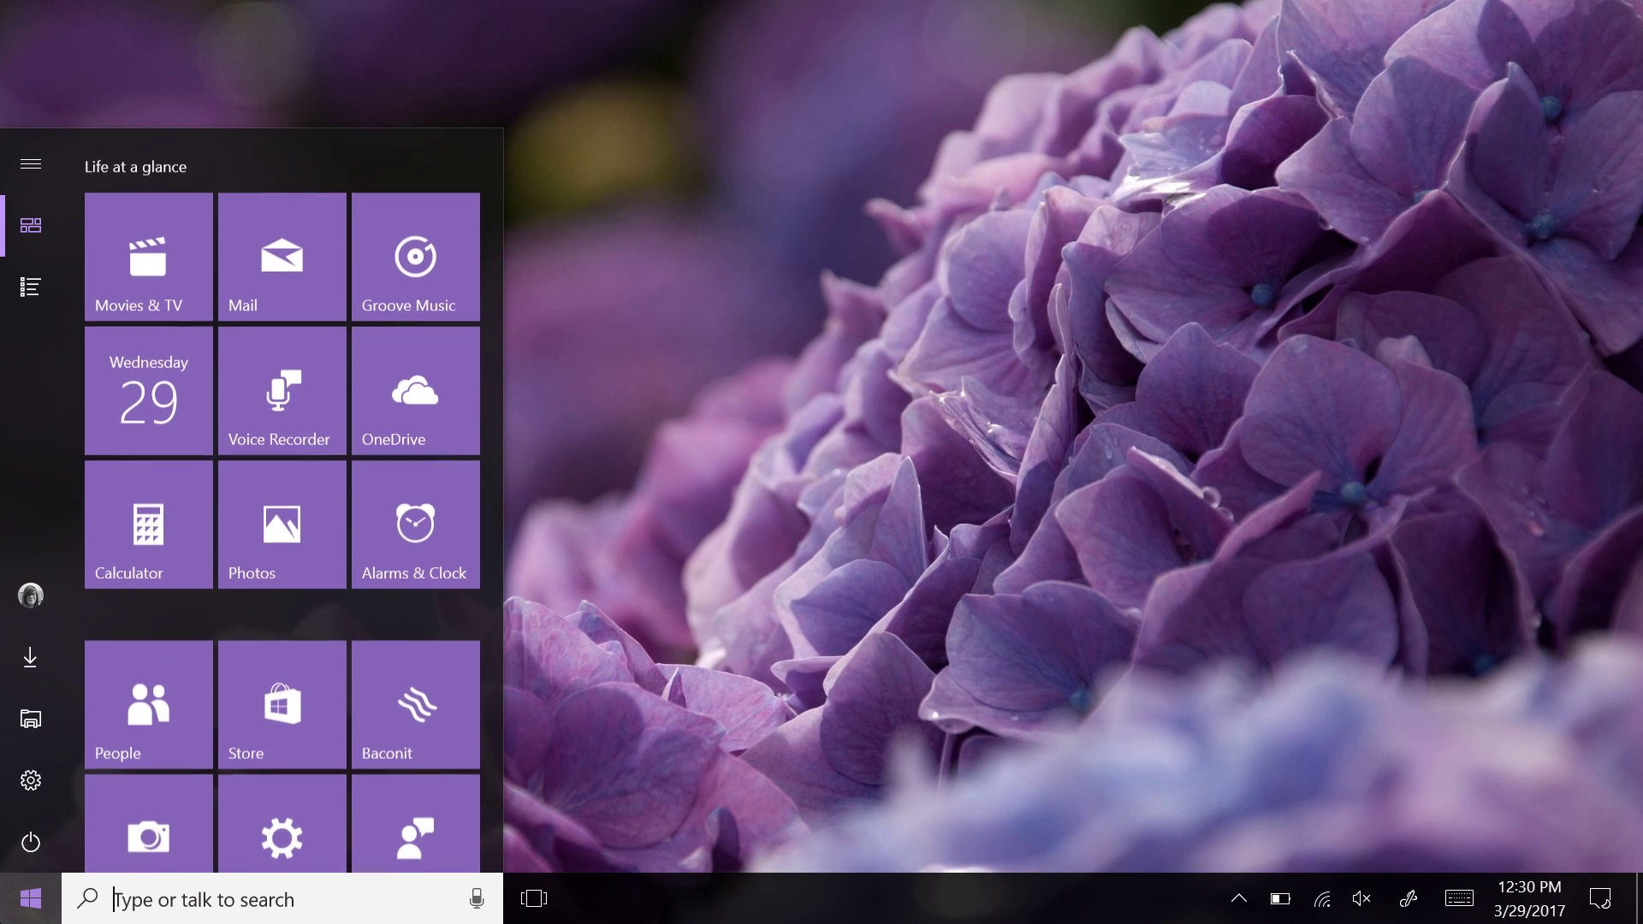
{"action": "left_click", "coordinate": [29, 780]}
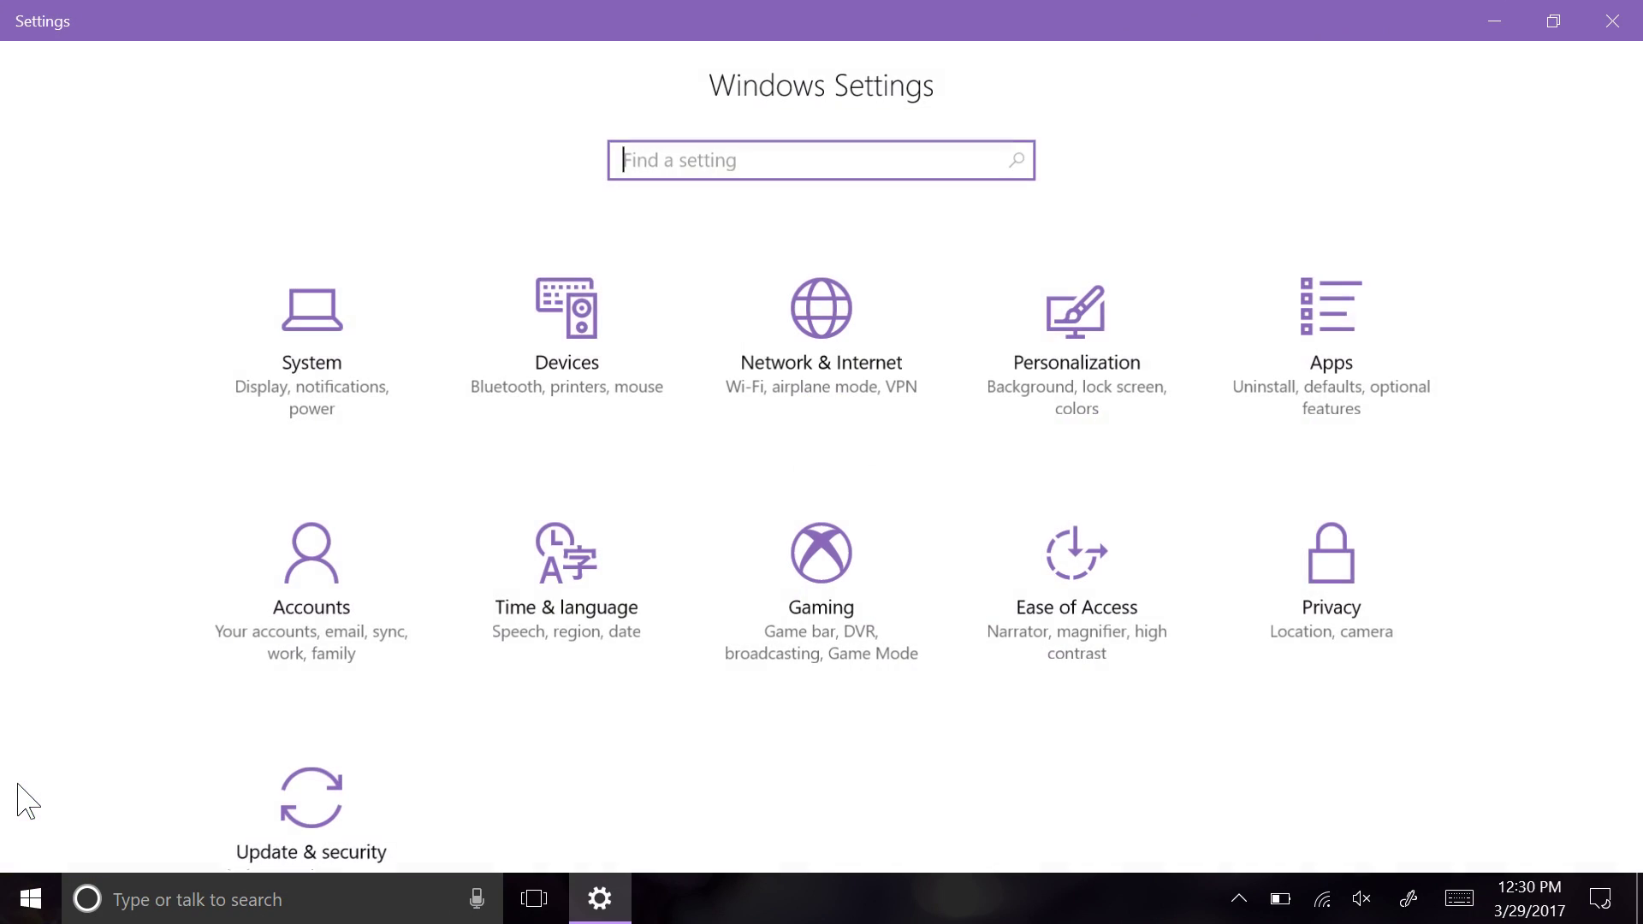
{"action": "left_click", "coordinate": [983, 404]}
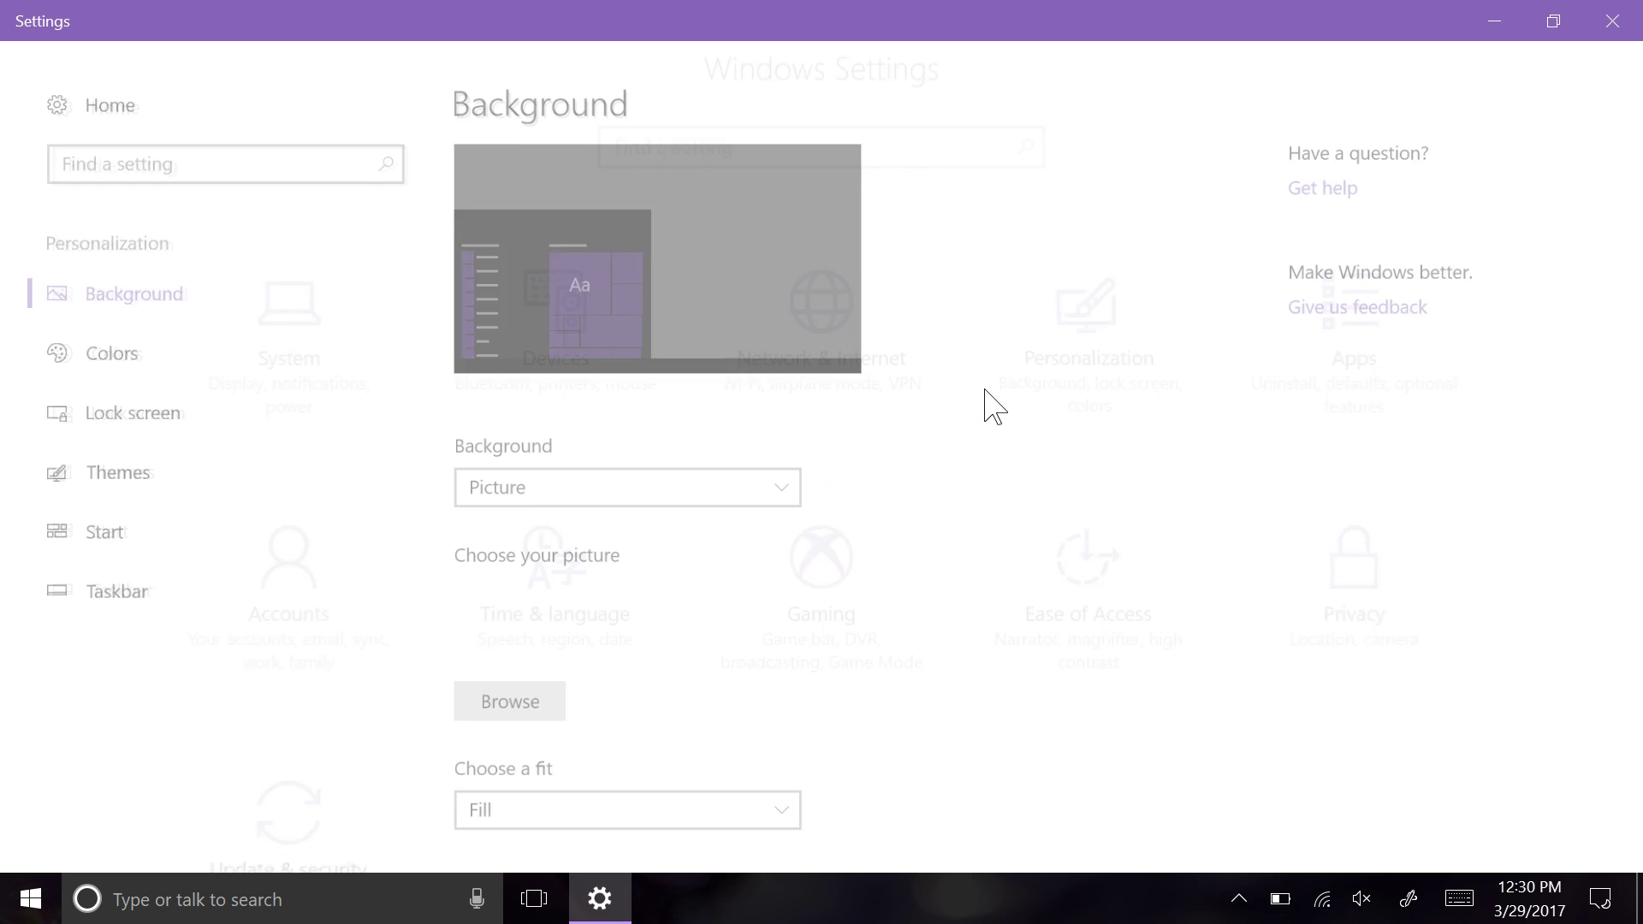
{"action": "left_click", "coordinate": [118, 498]}
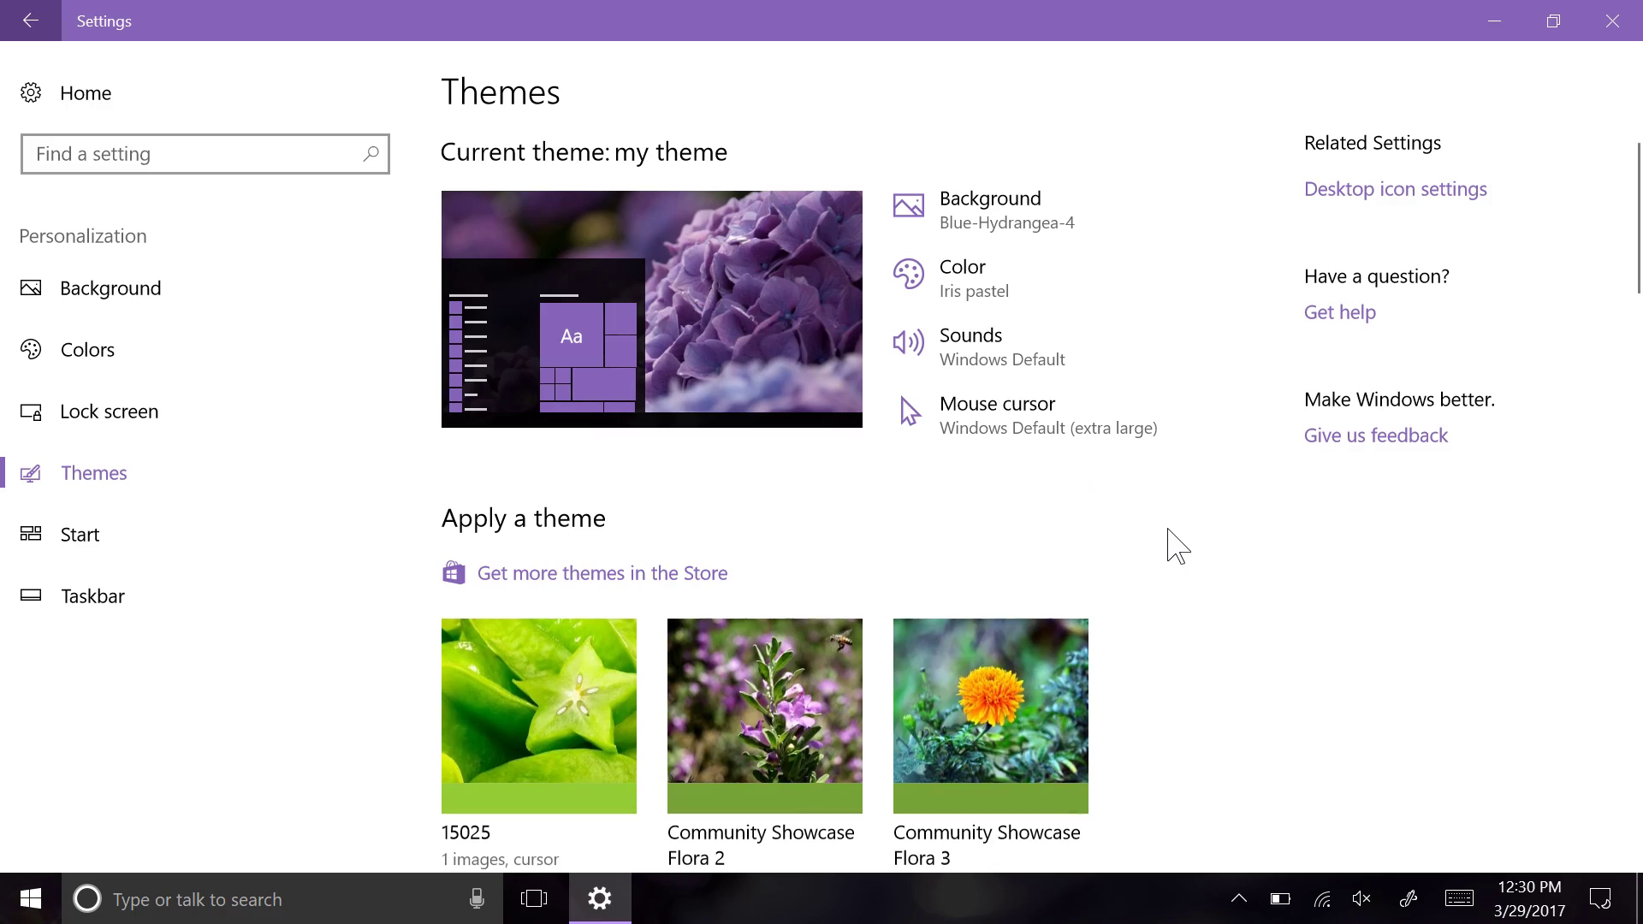
Glance at Store themes and the Mouse cursor properties, closing each afterwards.
{"action": "scroll", "coordinate": [1177, 546], "scroll_direction": "down", "scroll_amount": 15}
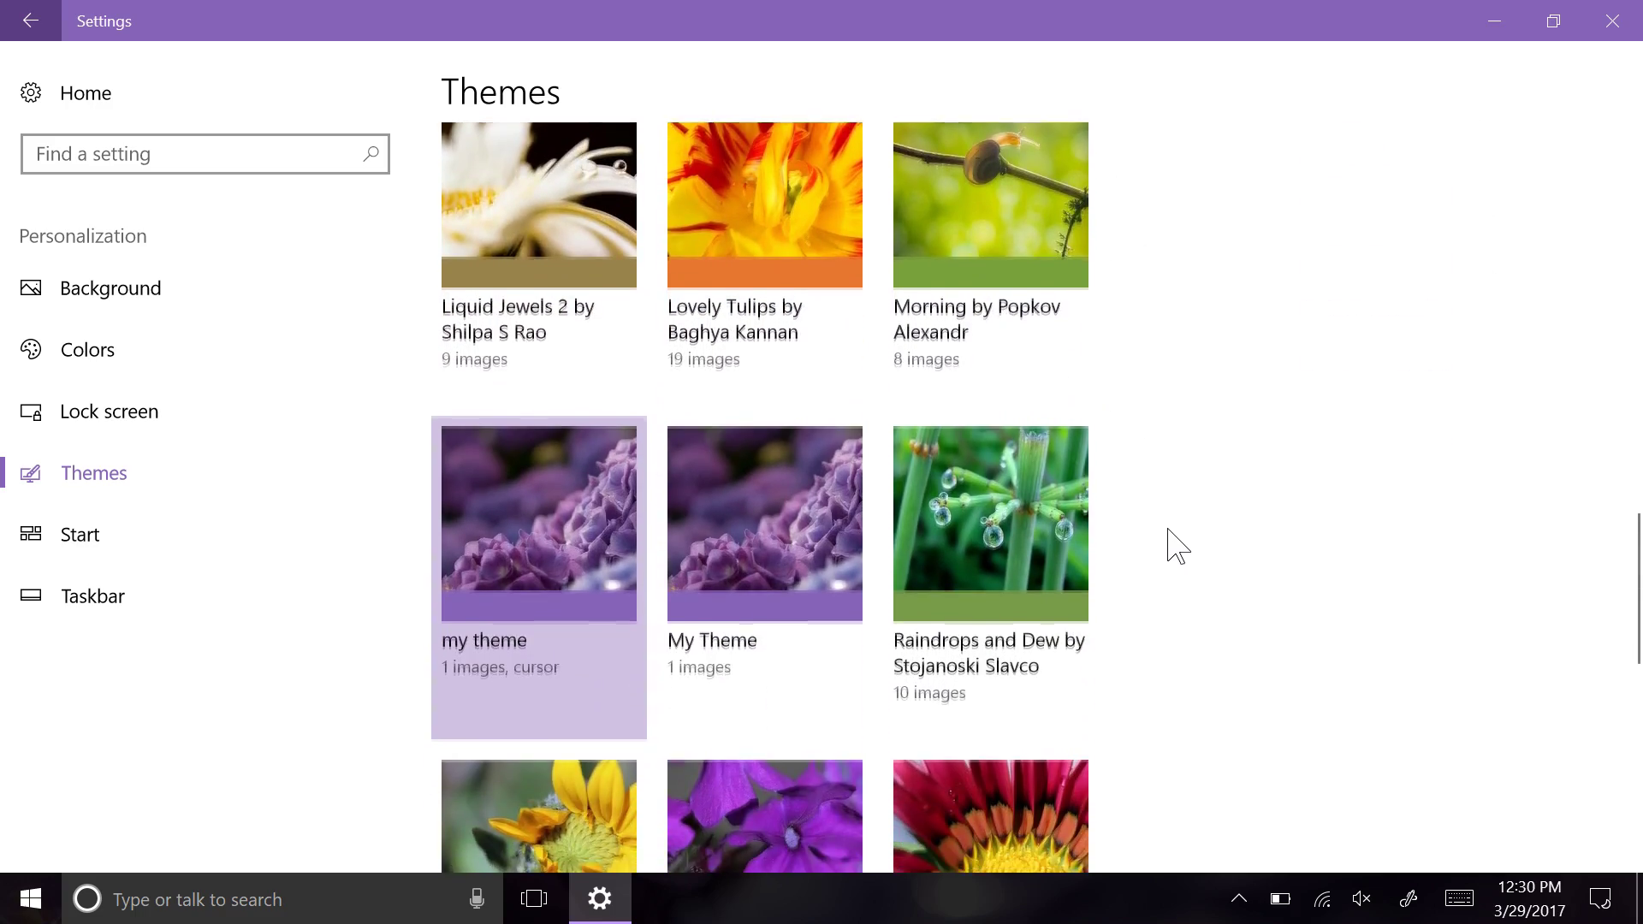
{"action": "scroll", "coordinate": [1177, 546], "scroll_direction": "down", "scroll_amount": 8}
{"action": "scroll", "coordinate": [1177, 547], "scroll_direction": "up", "scroll_amount": 2}
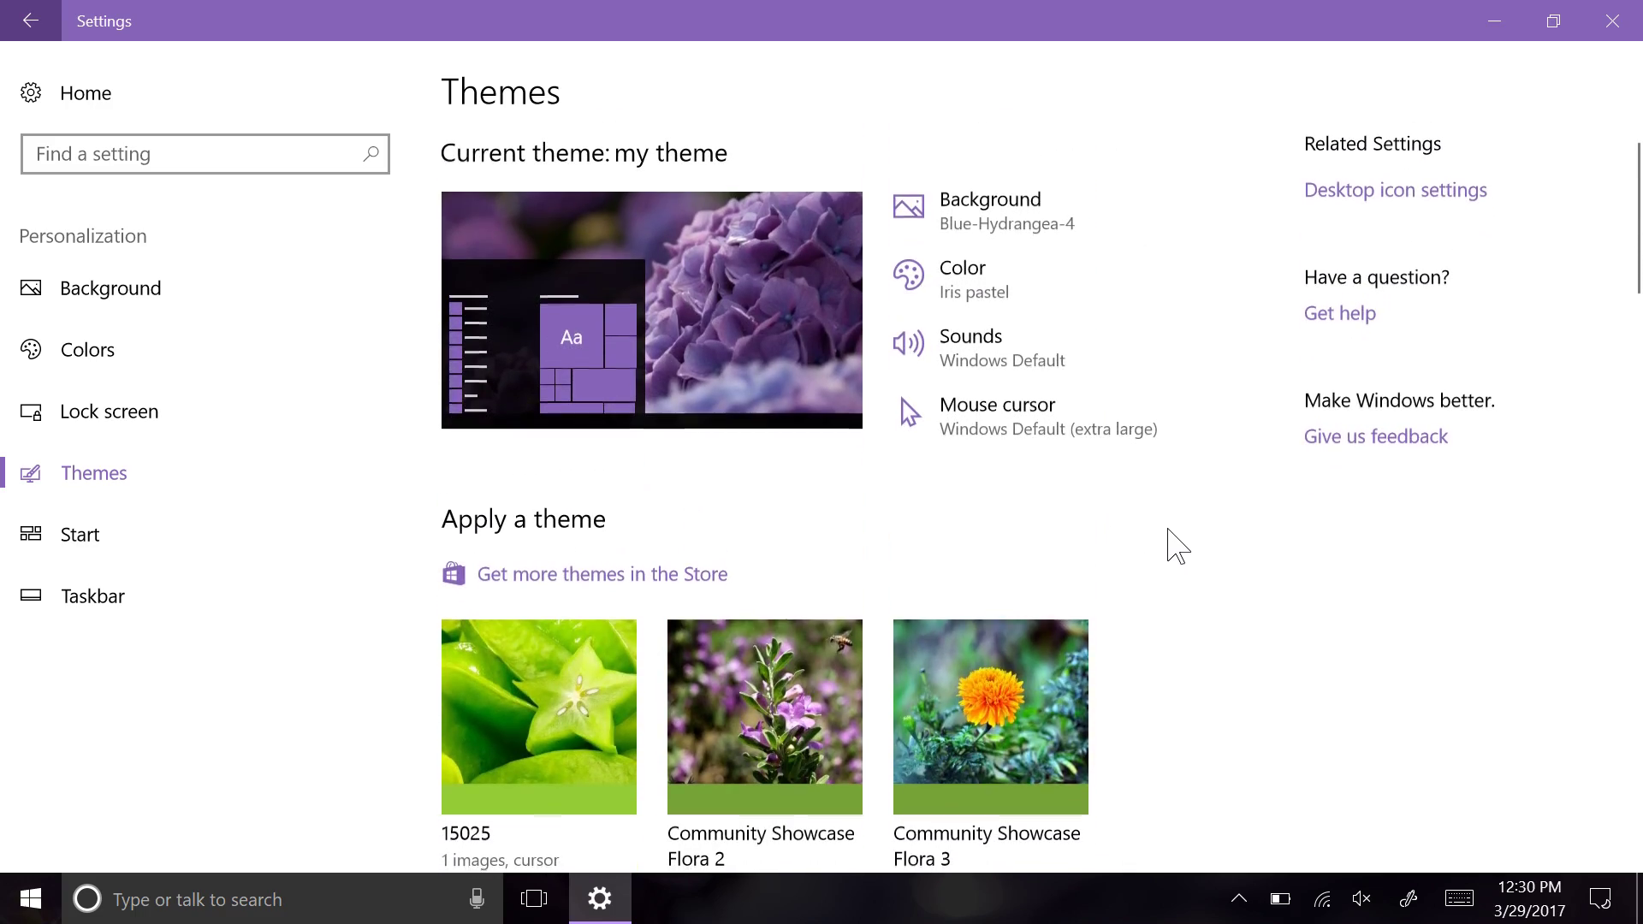
{"action": "left_click", "coordinate": [703, 573]}
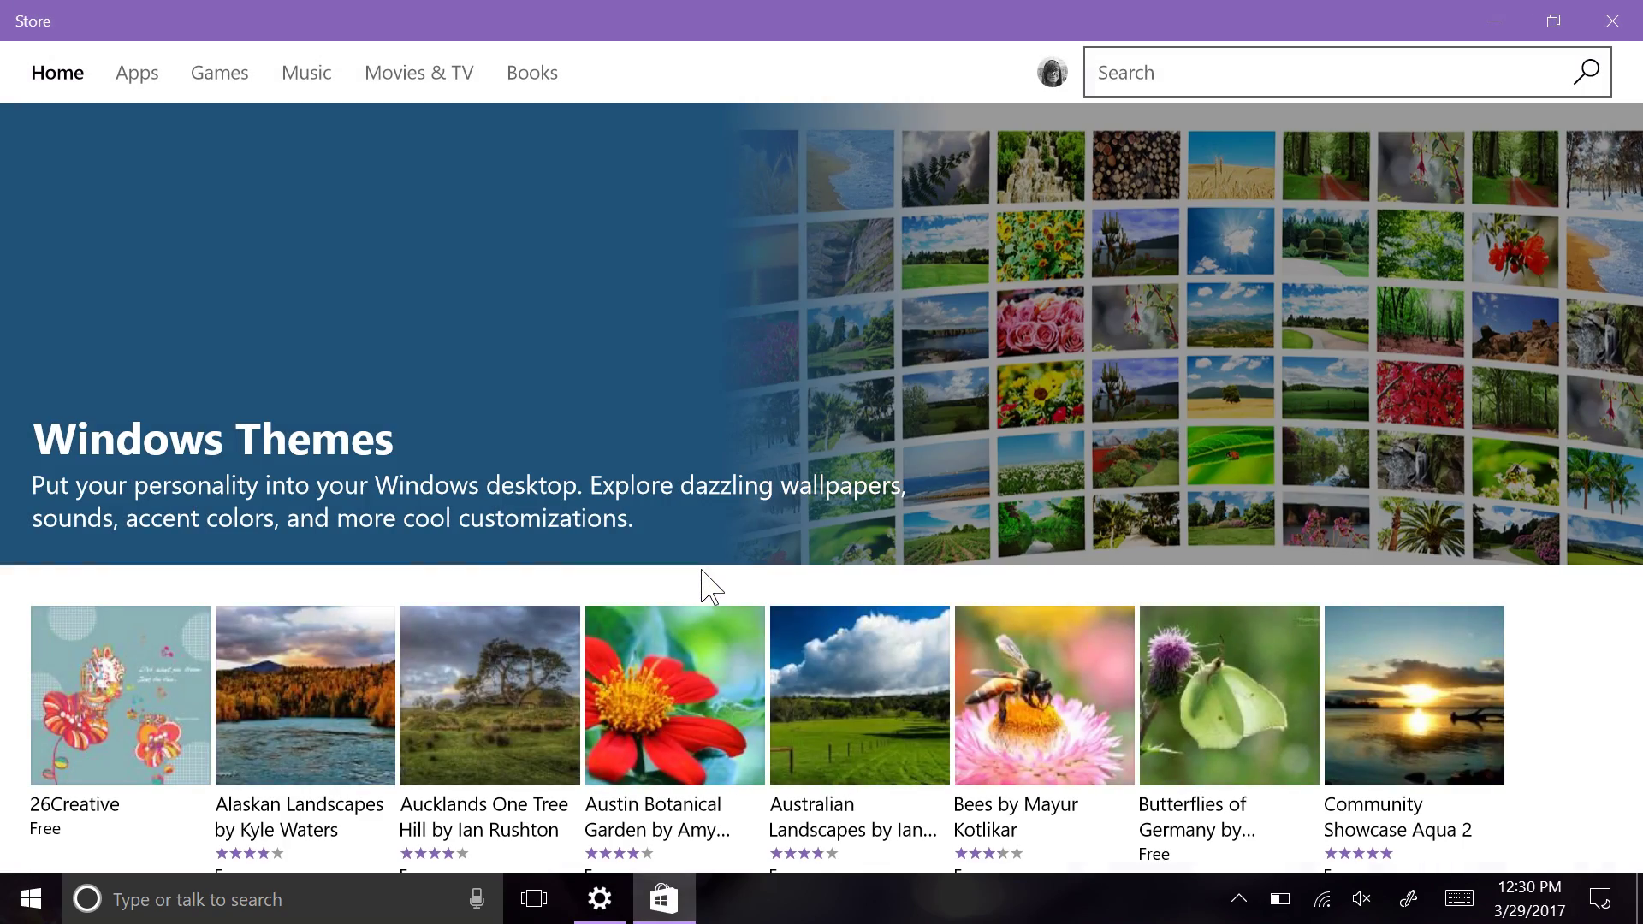
{"action": "scroll", "coordinate": [702, 571], "scroll_direction": "down", "scroll_amount": 10}
{"action": "scroll", "coordinate": [701, 571], "scroll_direction": "up", "scroll_amount": 10}
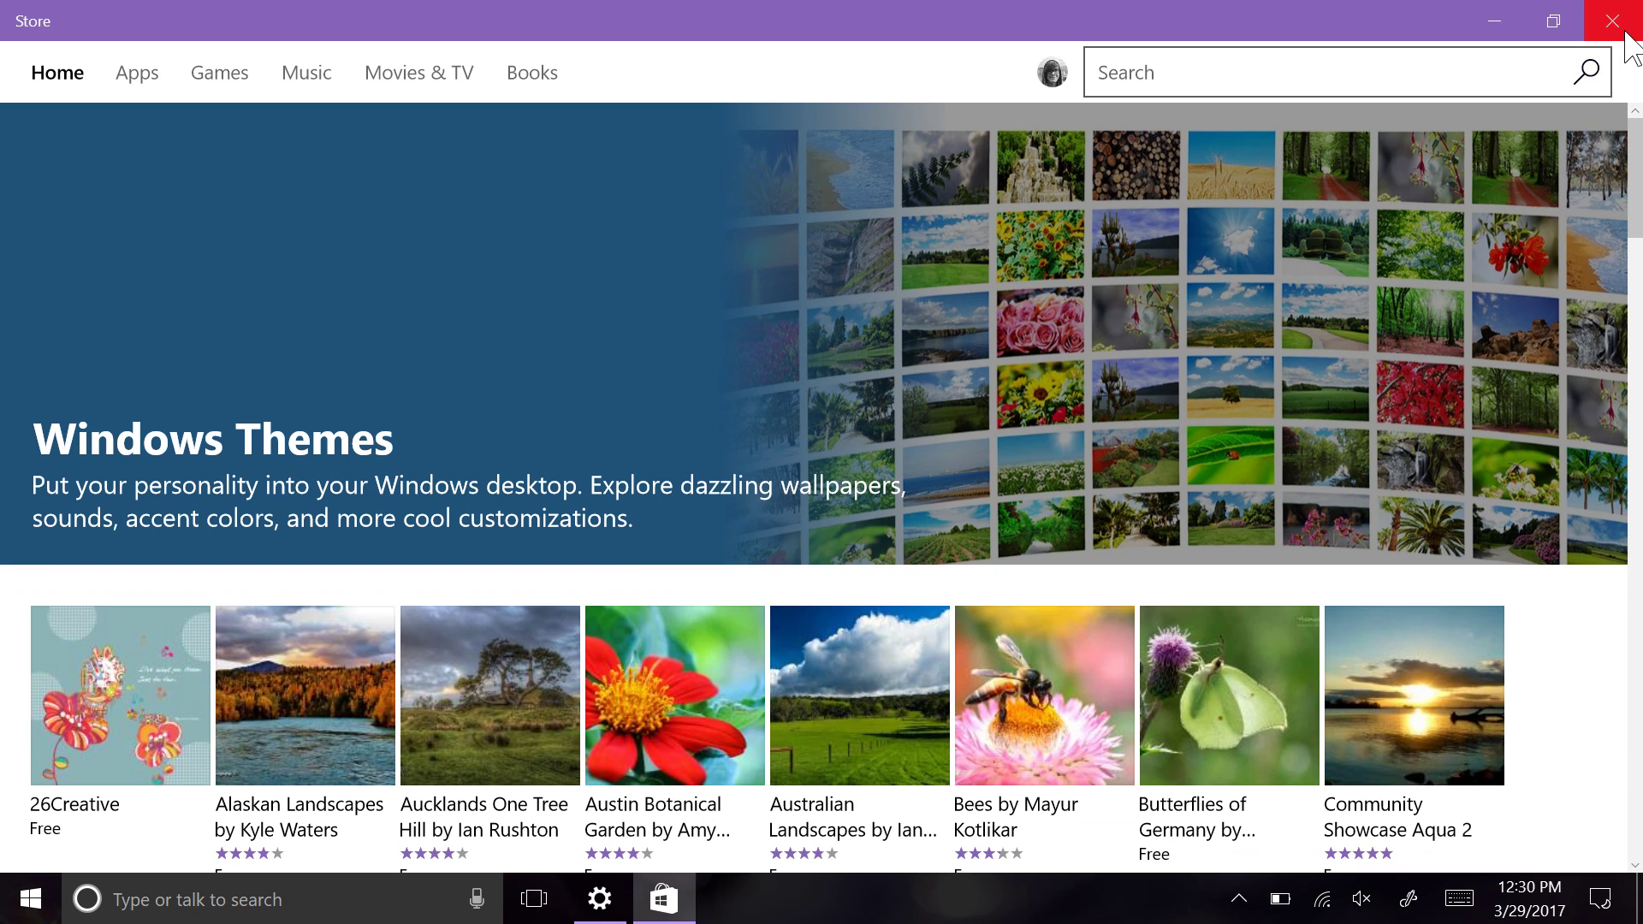
{"action": "left_click", "coordinate": [1613, 22]}
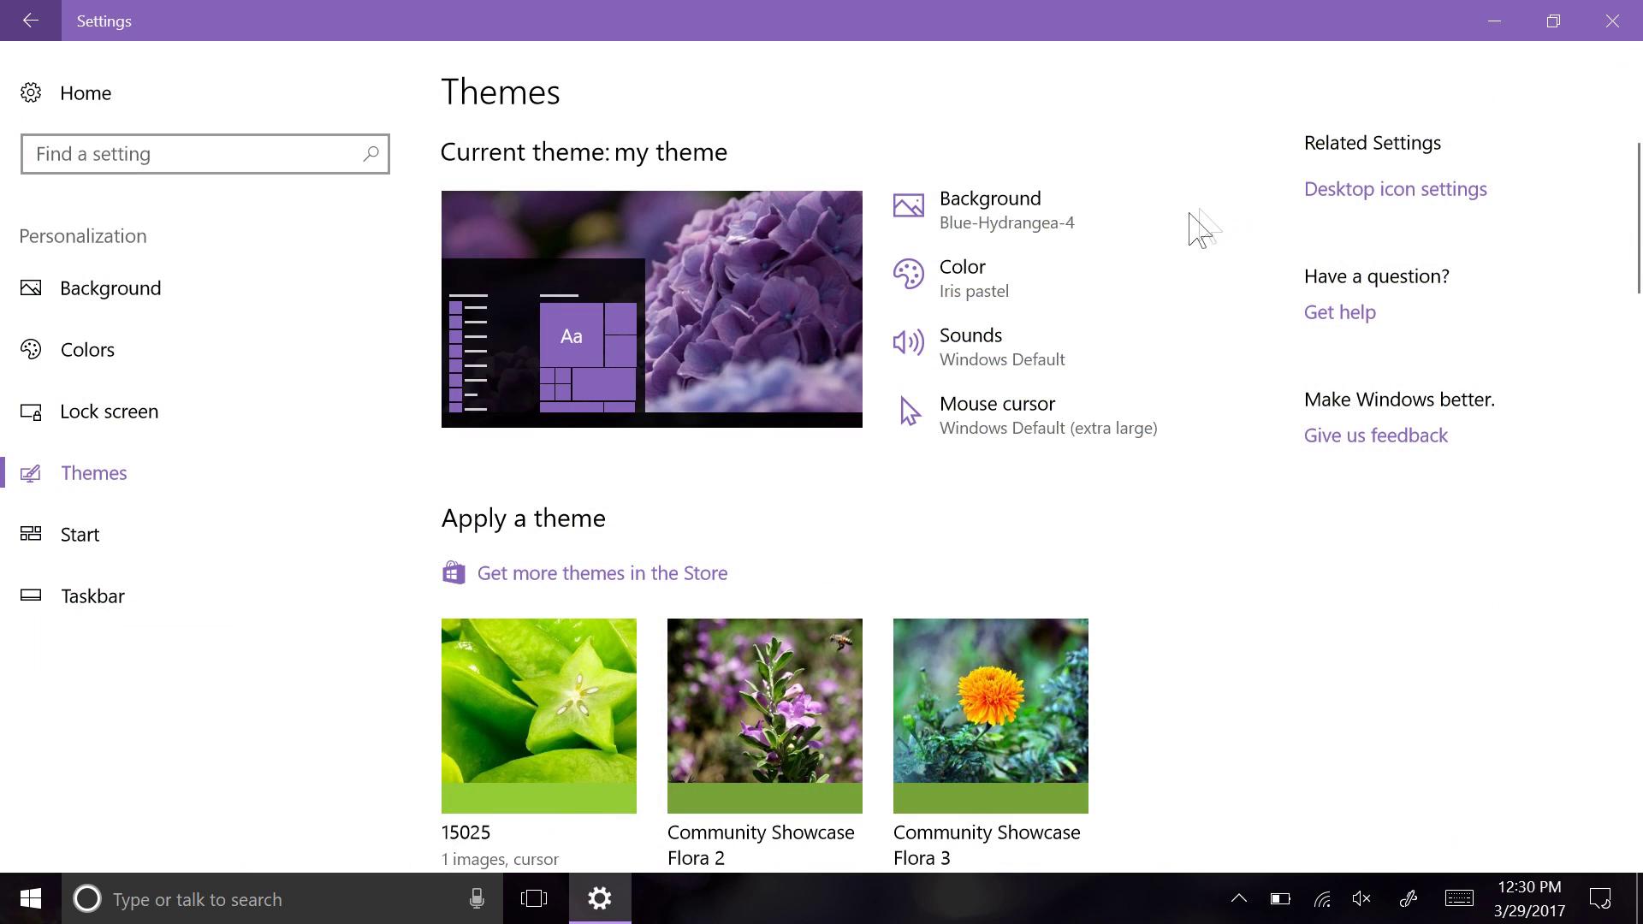
{"action": "left_click", "coordinate": [1109, 430]}
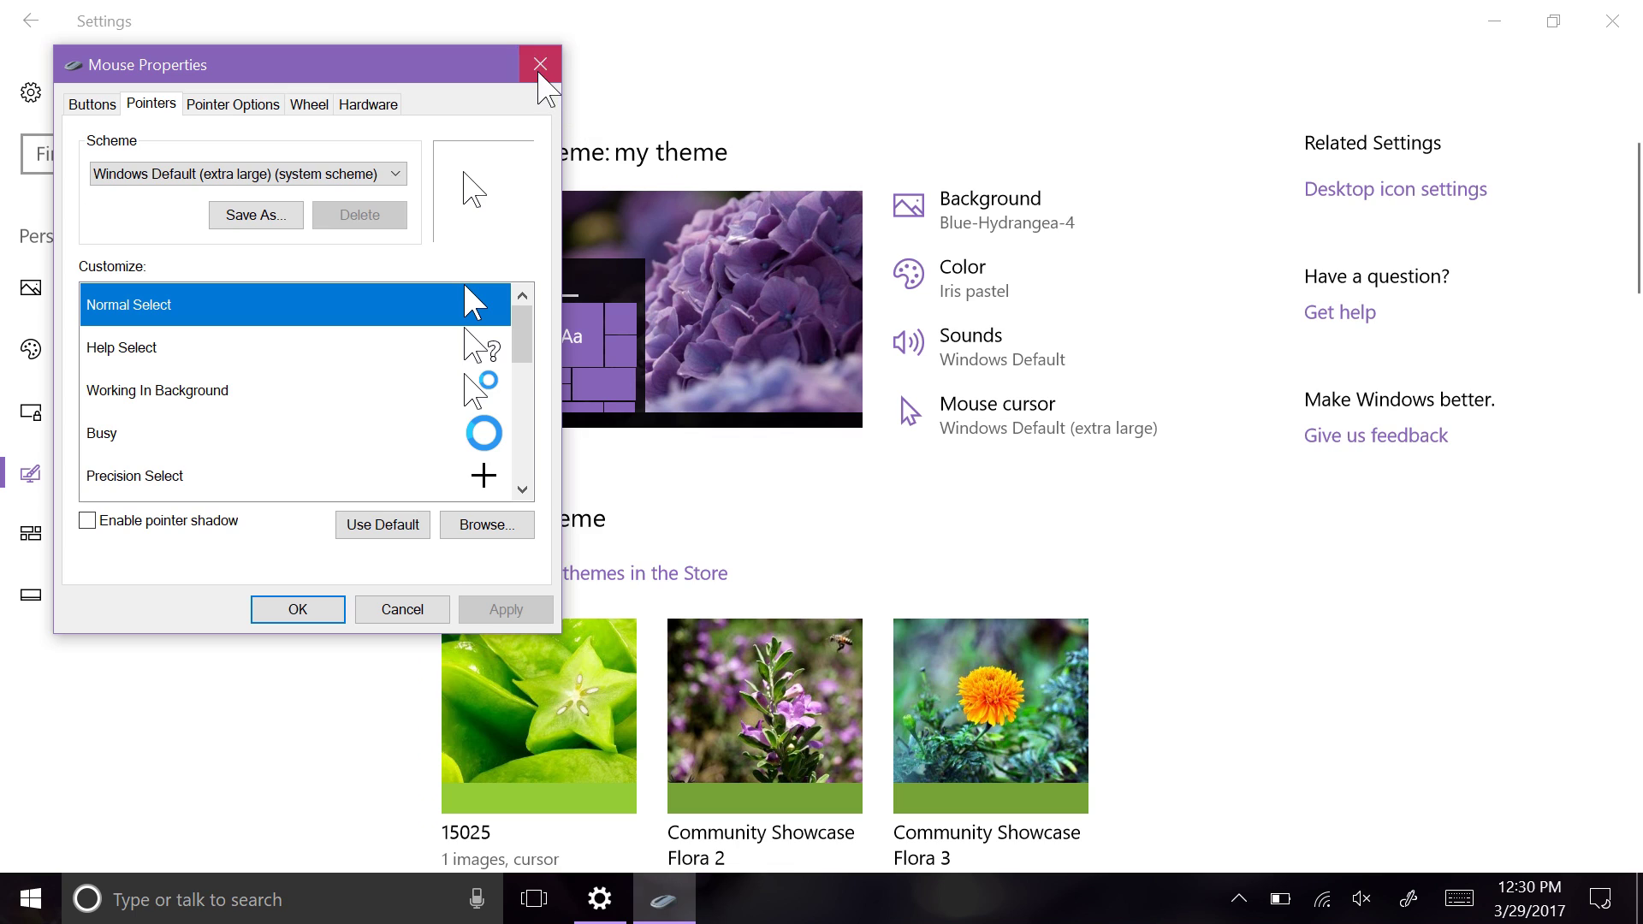
{"action": "left_click", "coordinate": [539, 64]}
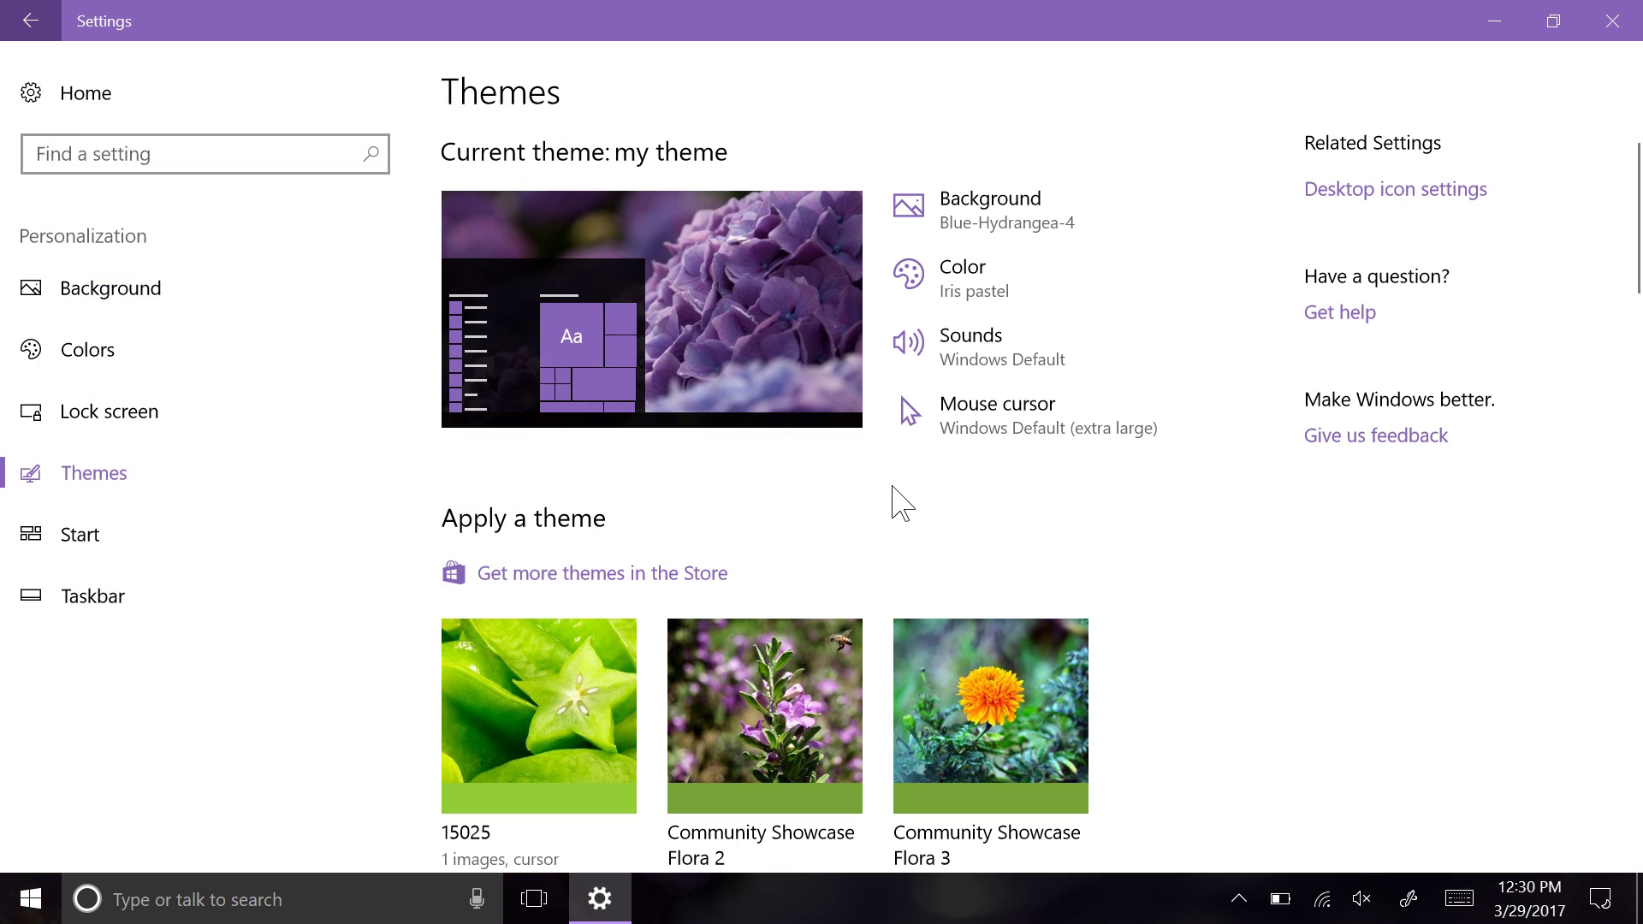
Preview a custom green accent colour with its RGB values, then cancel to keep purple.
{"action": "left_click", "coordinate": [280, 363]}
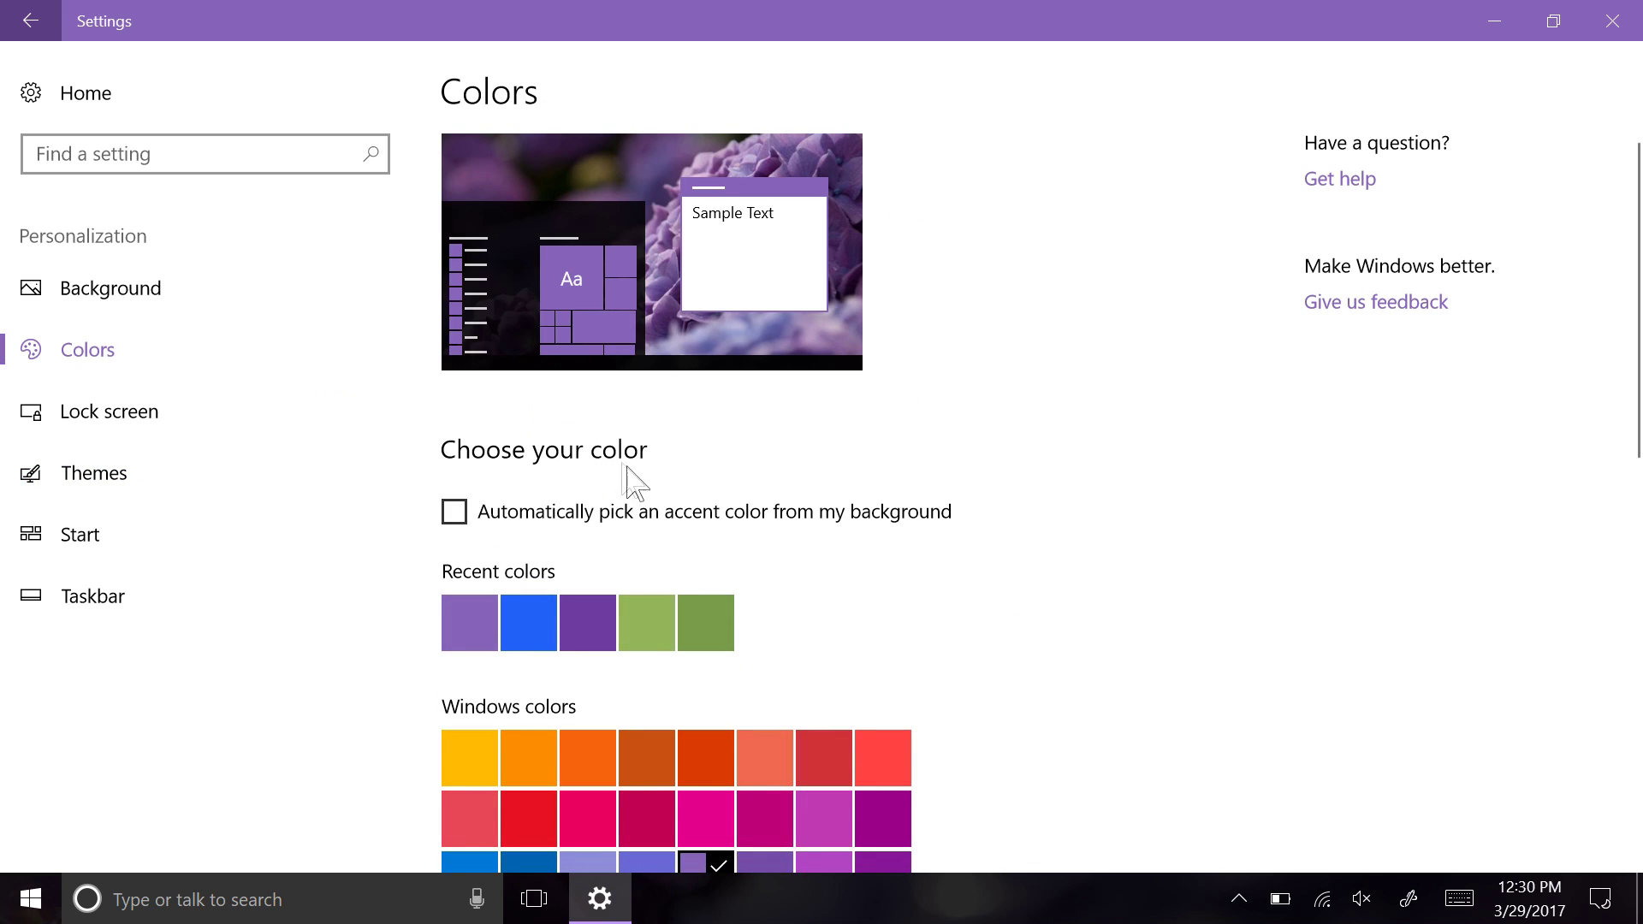
{"action": "scroll", "coordinate": [680, 505], "scroll_direction": "down", "scroll_amount": 5}
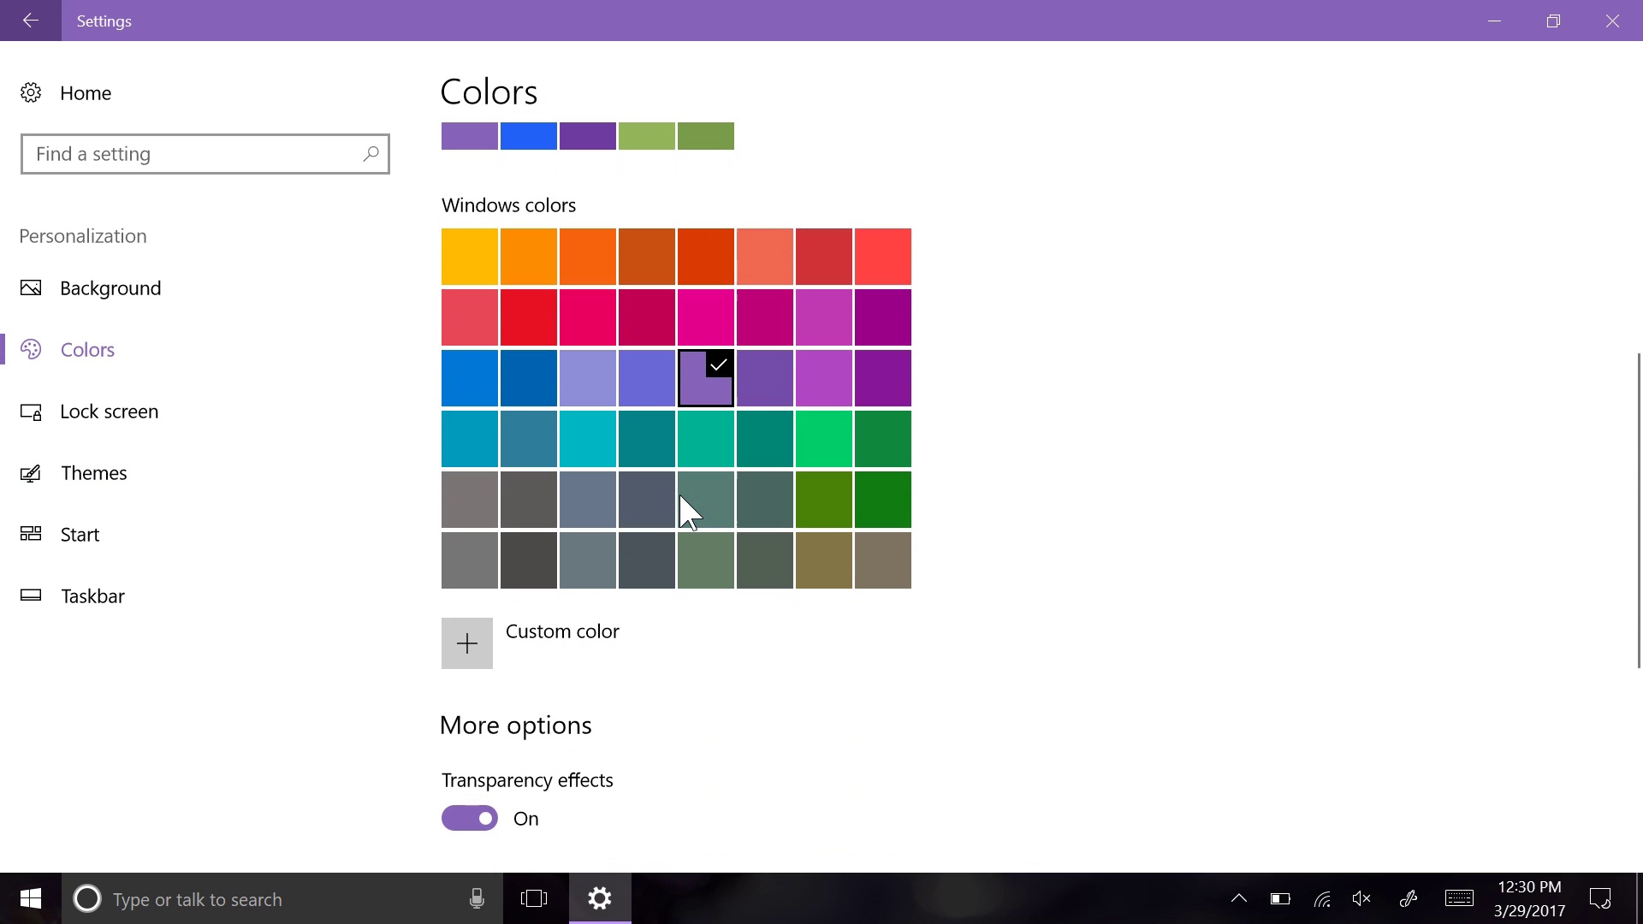
{"action": "left_click", "coordinate": [567, 663]}
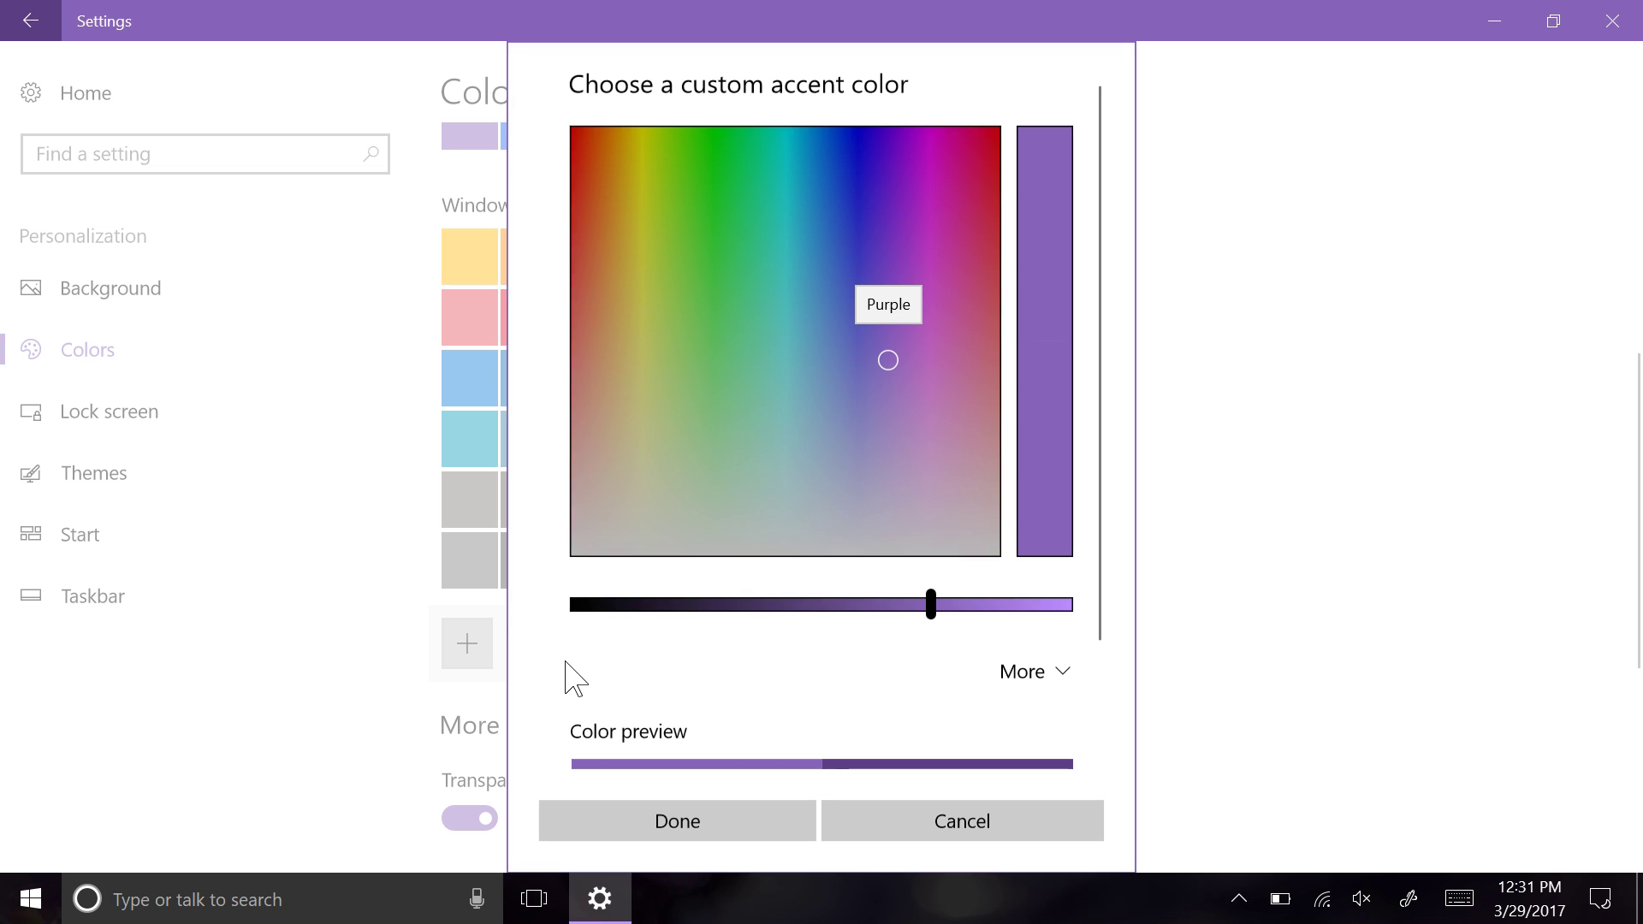
{"action": "mouse_move", "coordinate": [932, 608]}
{"action": "left_mouse_down"}
{"action": "mouse_move", "coordinate": [972, 624]}
{"action": "mouse_move", "coordinate": [723, 631]}
{"action": "mouse_move", "coordinate": [954, 631]}
{"action": "left_mouse_up"}
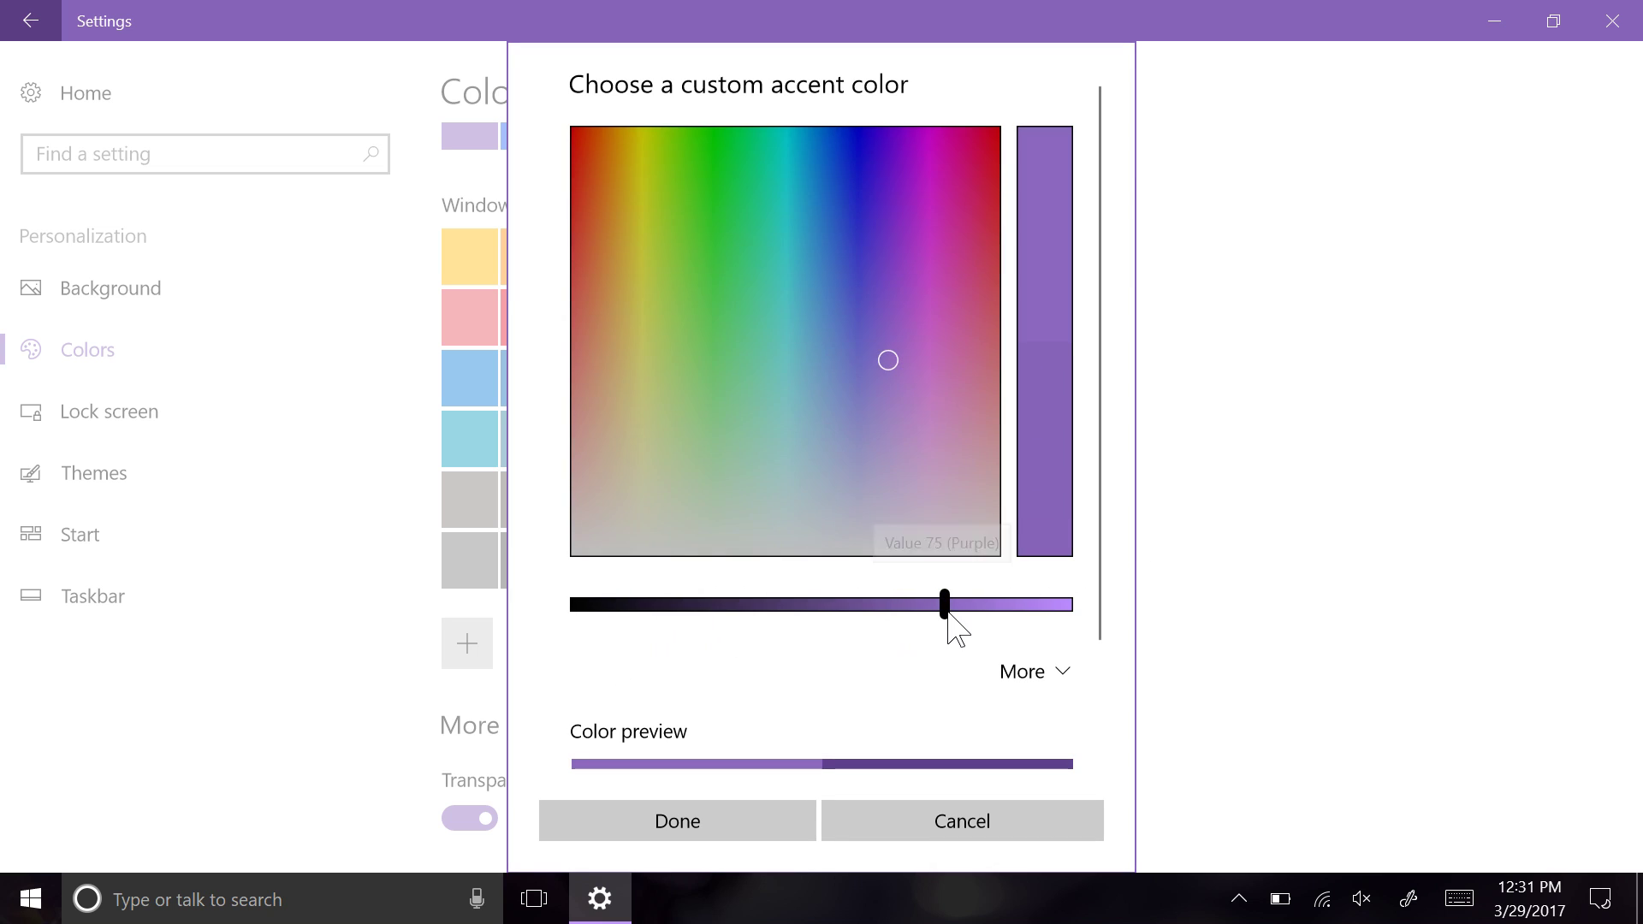
{"action": "scroll", "coordinate": [909, 317], "scroll_direction": "down", "scroll_amount": 2}
{"action": "left_click_drag", "start_coordinate": [907, 317], "coordinate": [701, 154]}
{"action": "left_click", "coordinate": [1031, 534]}
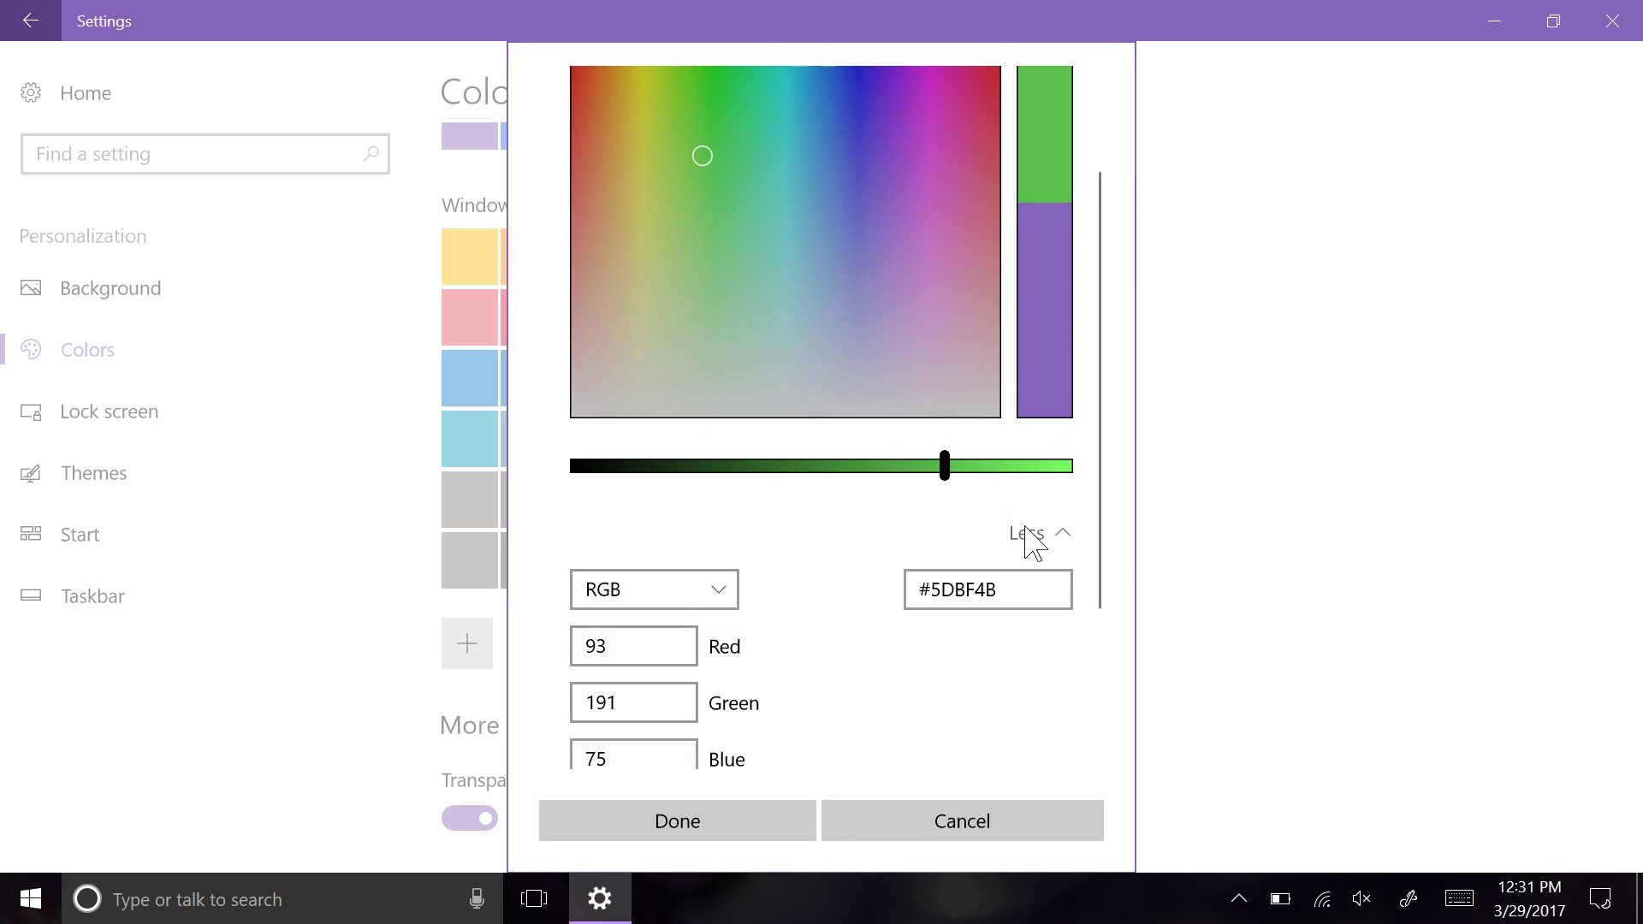
{"action": "scroll", "coordinate": [1002, 685], "scroll_direction": "down", "scroll_amount": 2}
{"action": "left_click", "coordinate": [968, 821]}
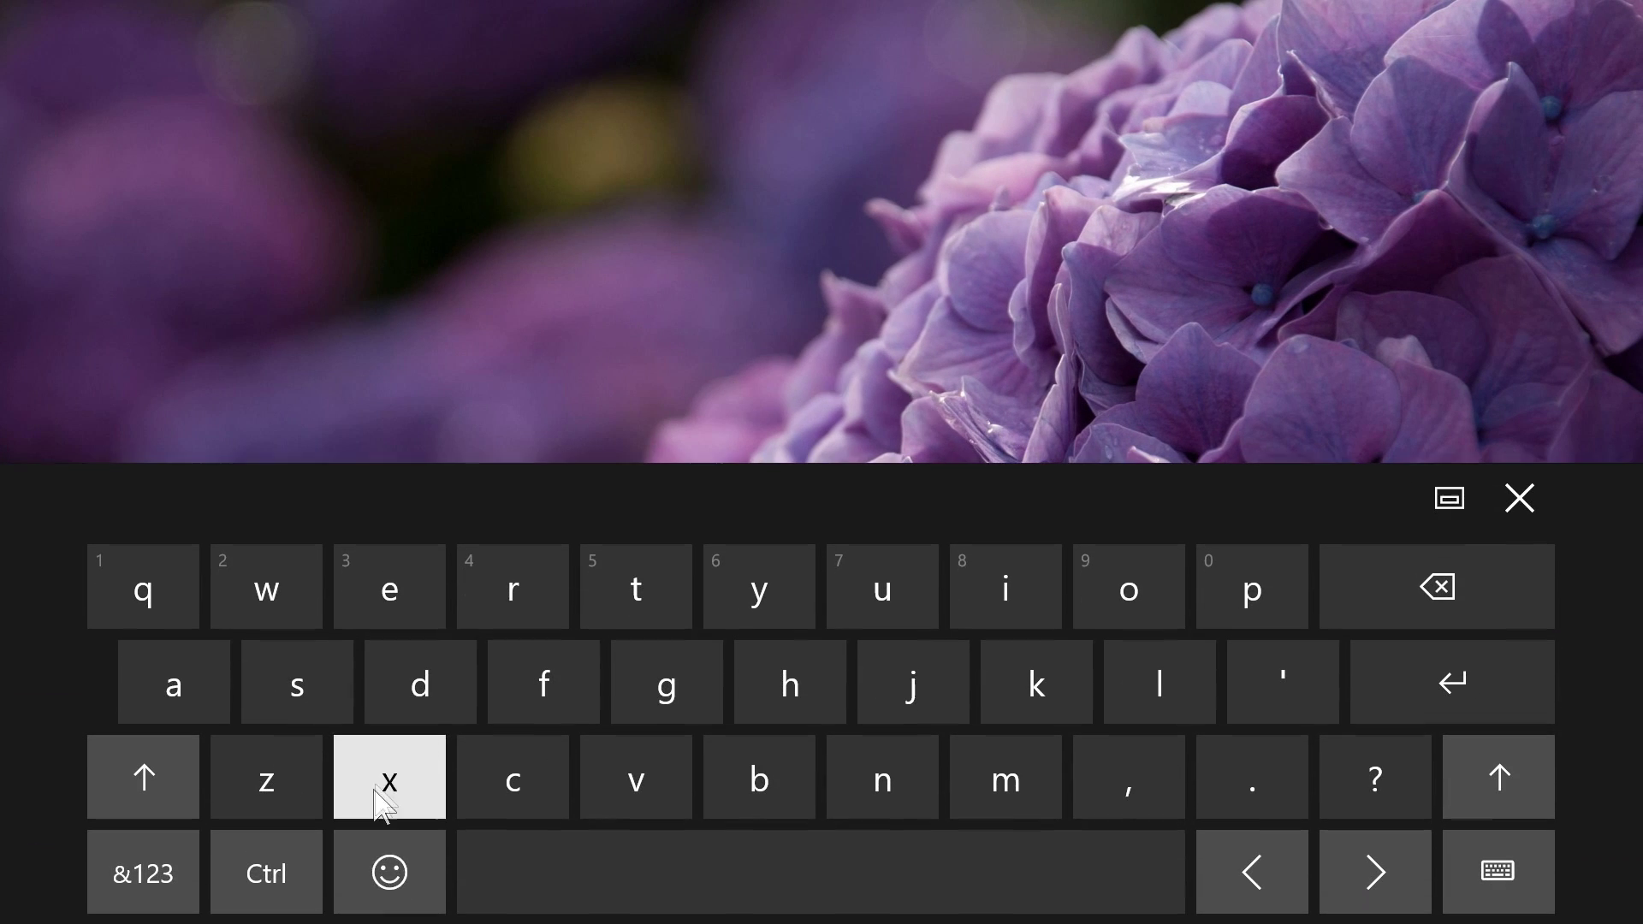
Browse the transport emoji on the touch keyboard, then close the keyboard.
{"action": "left_click", "coordinate": [389, 872]}
{"action": "left_click", "coordinate": [1147, 892]}
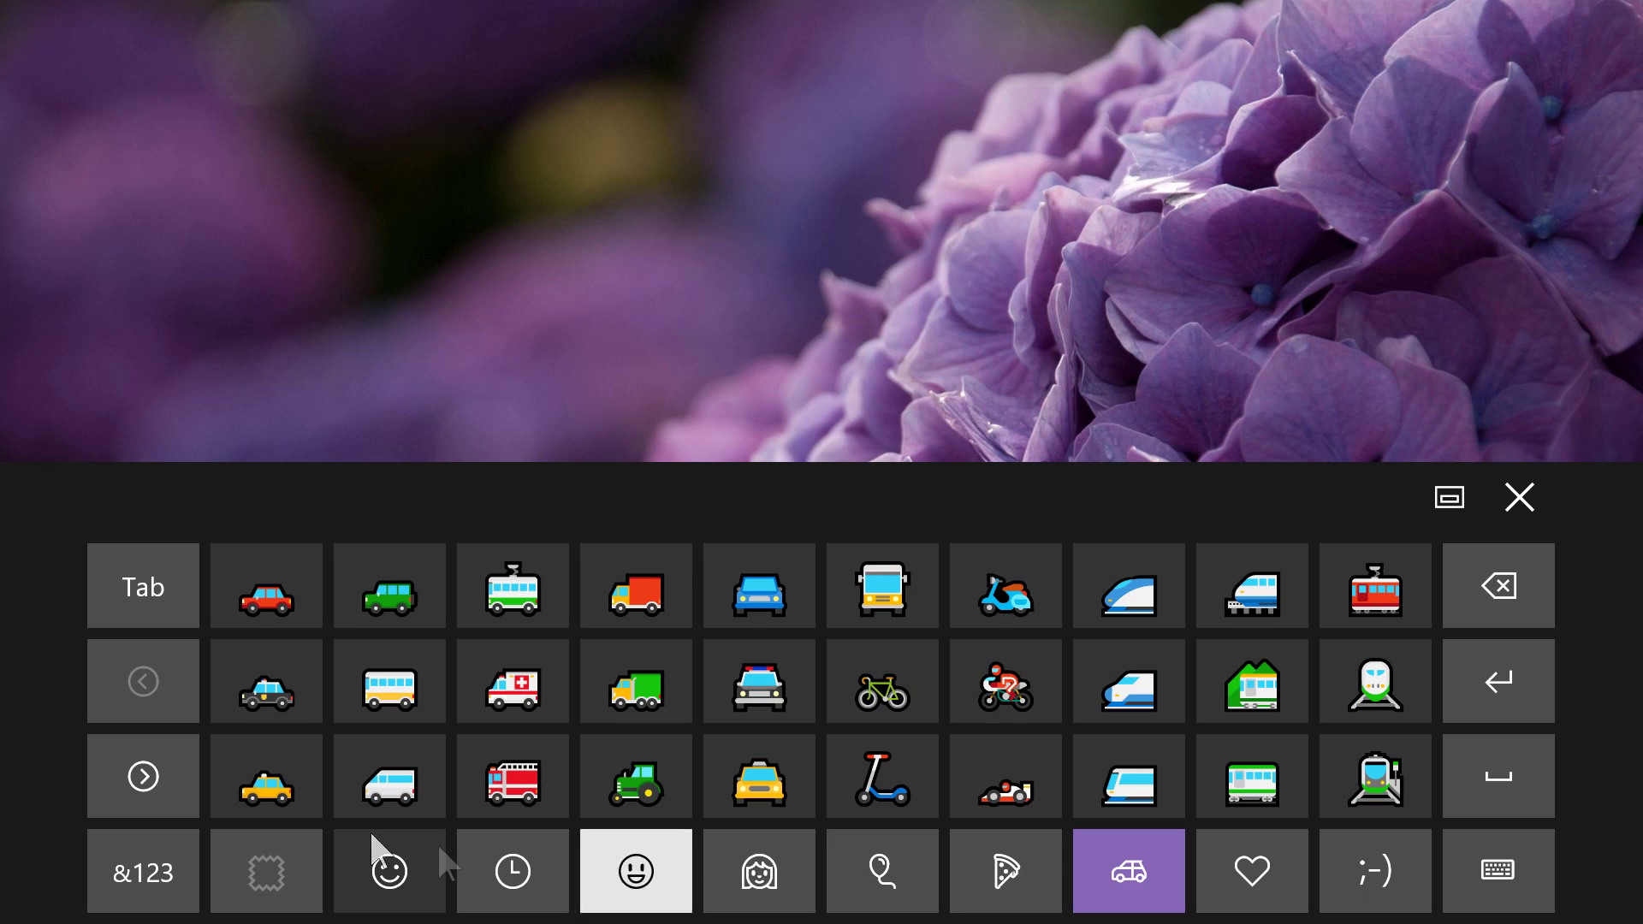
{"action": "left_click", "coordinate": [143, 777]}
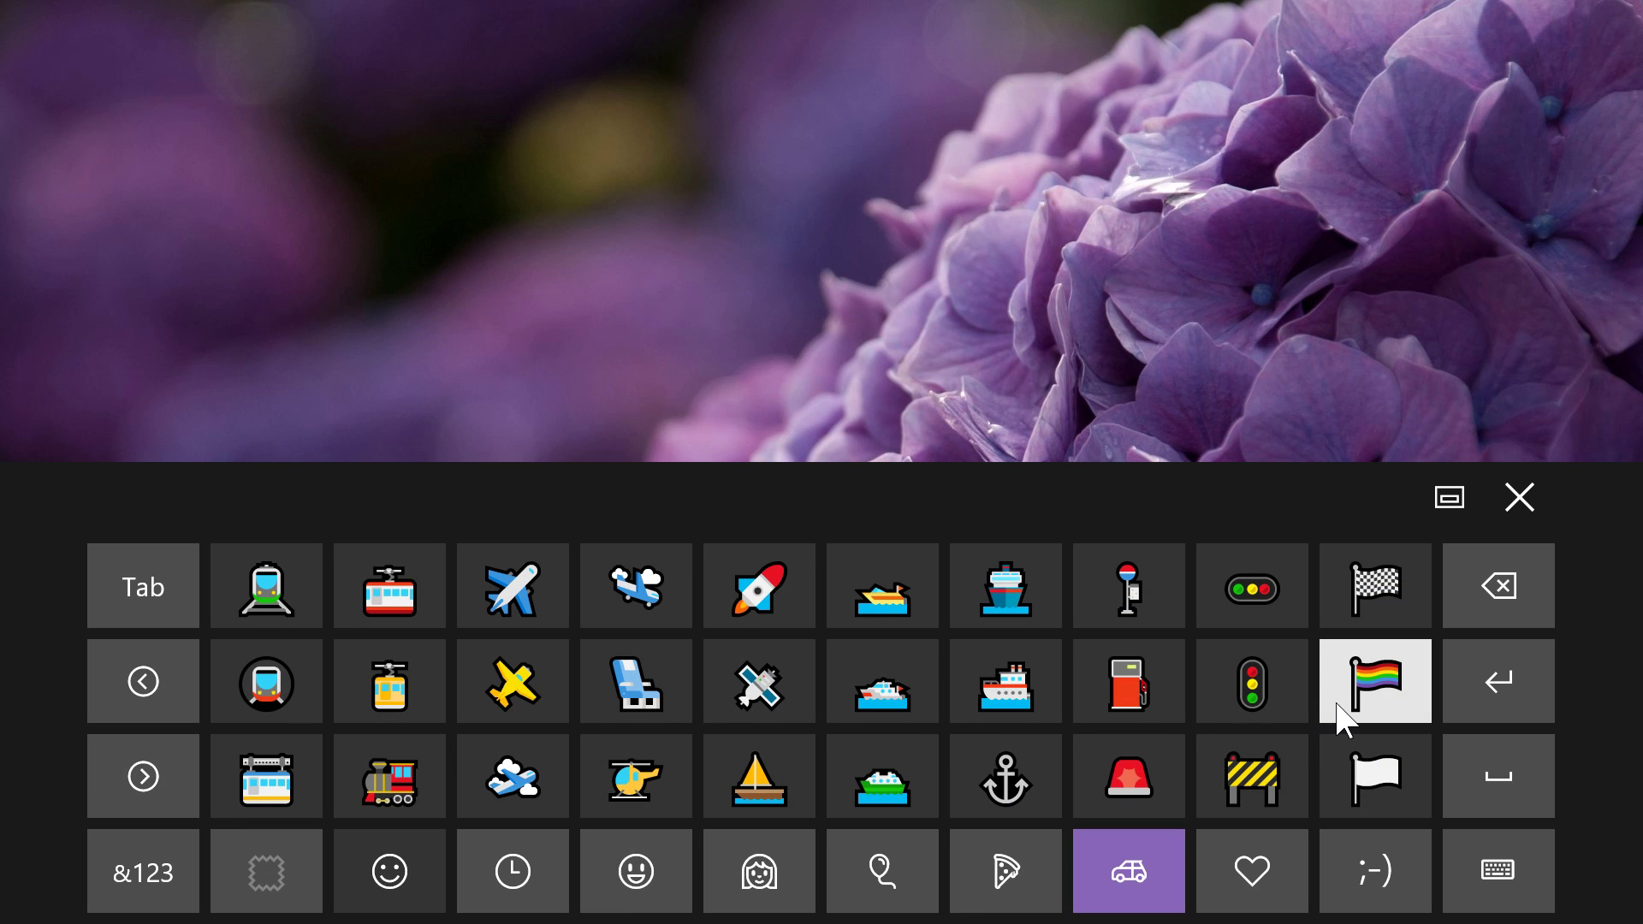
{"action": "left_click", "coordinate": [1520, 497]}
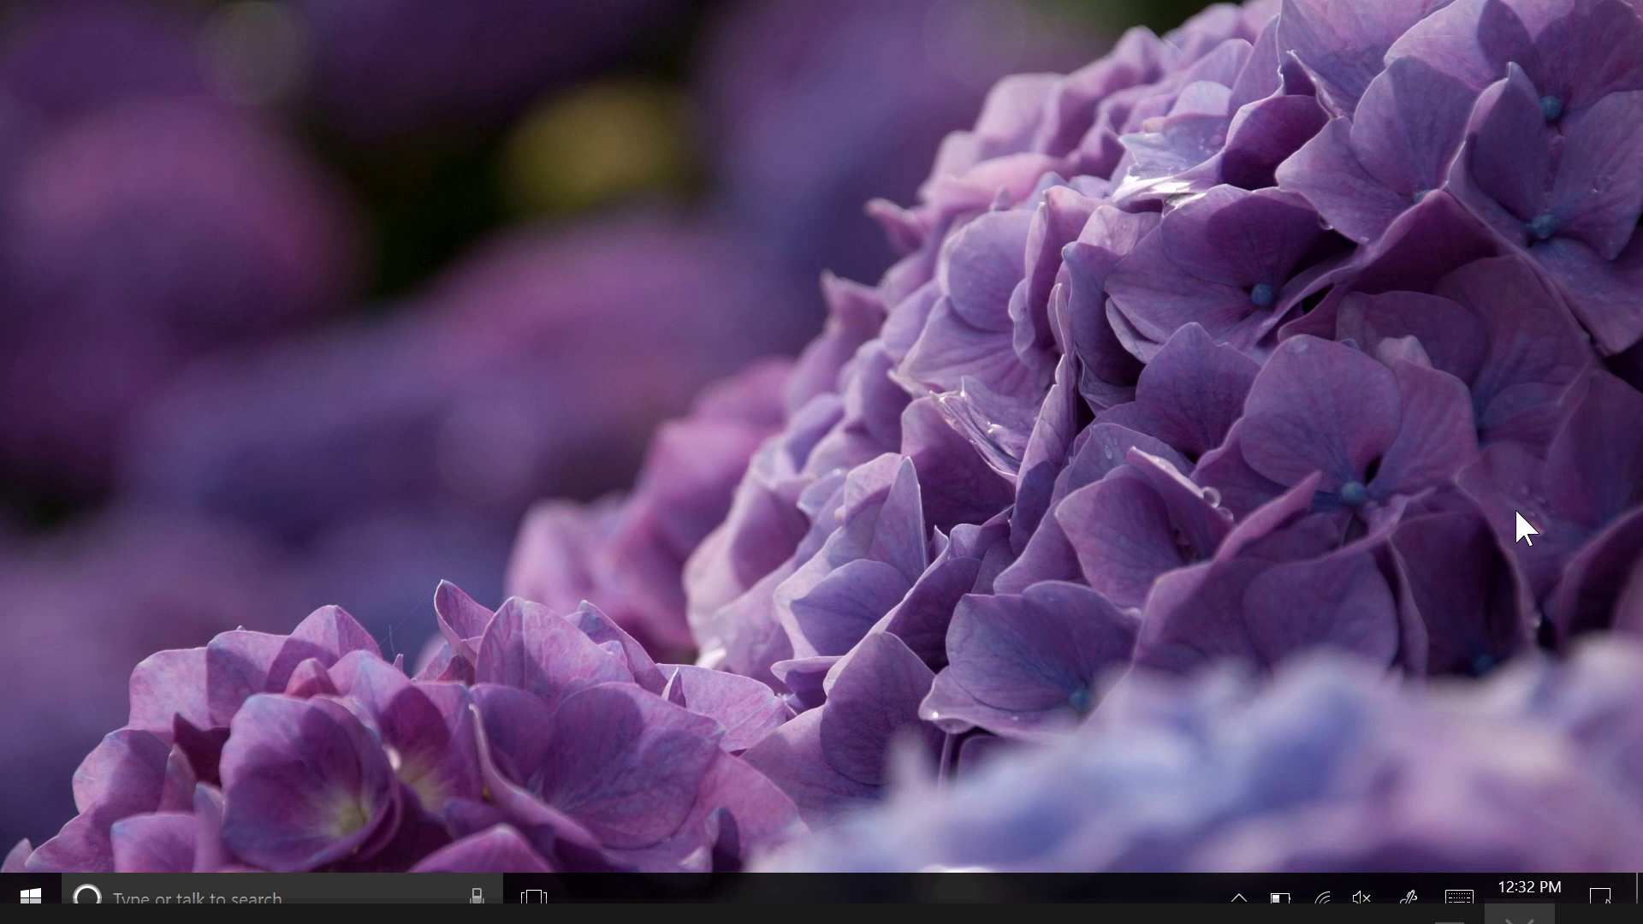
{"action": "type", "text": "narrat"}
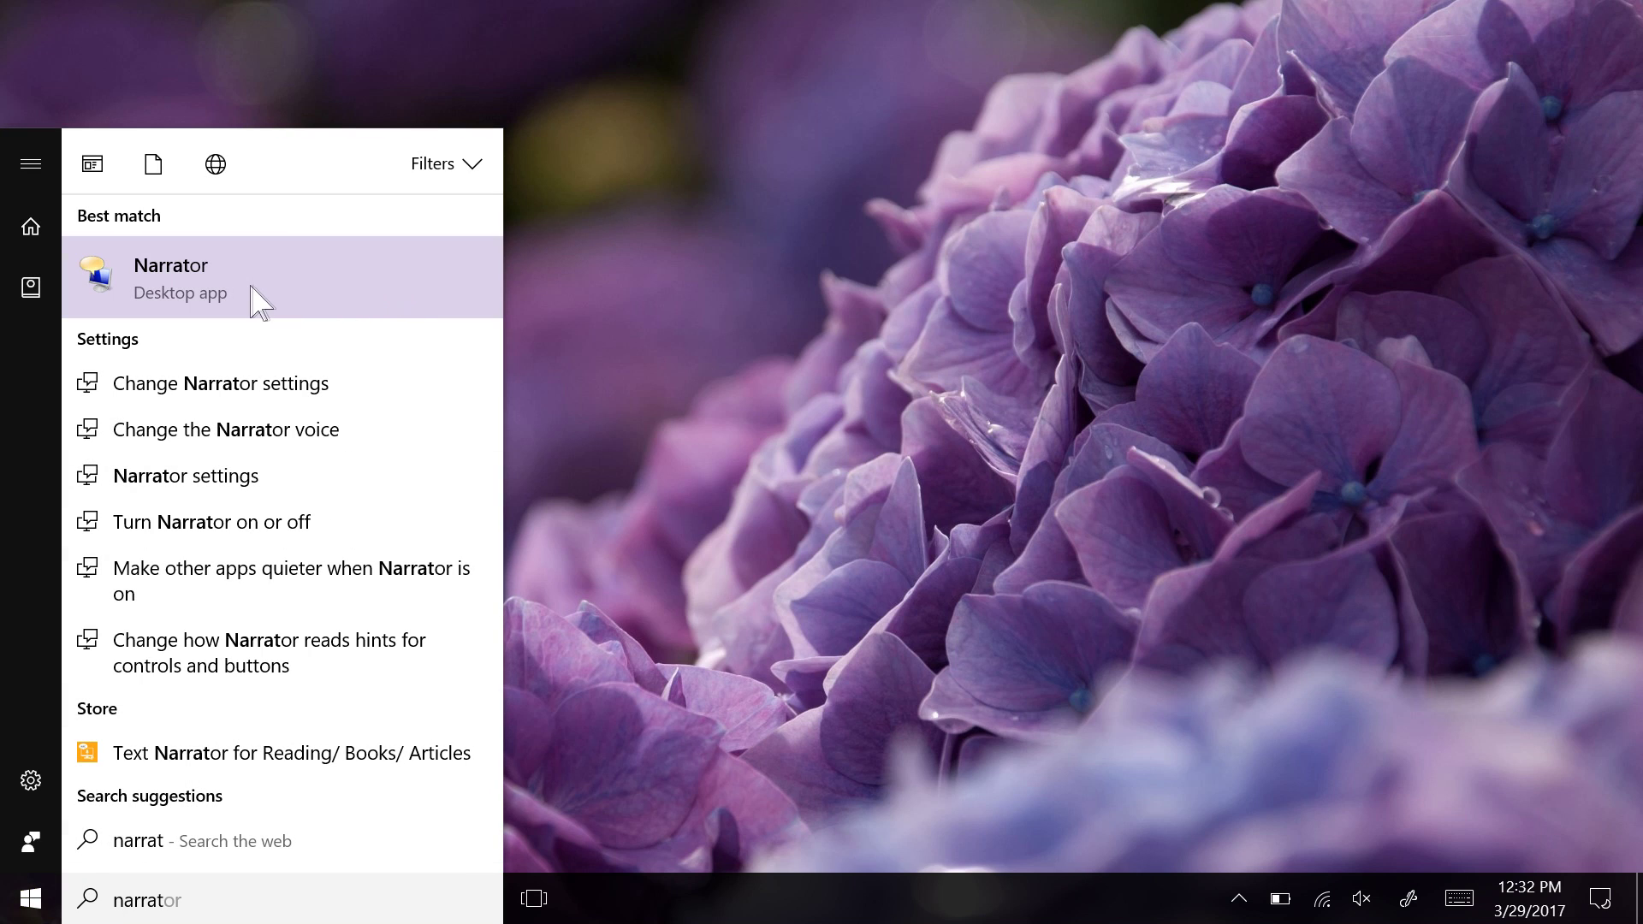
{"action": "left_click", "coordinate": [225, 382]}
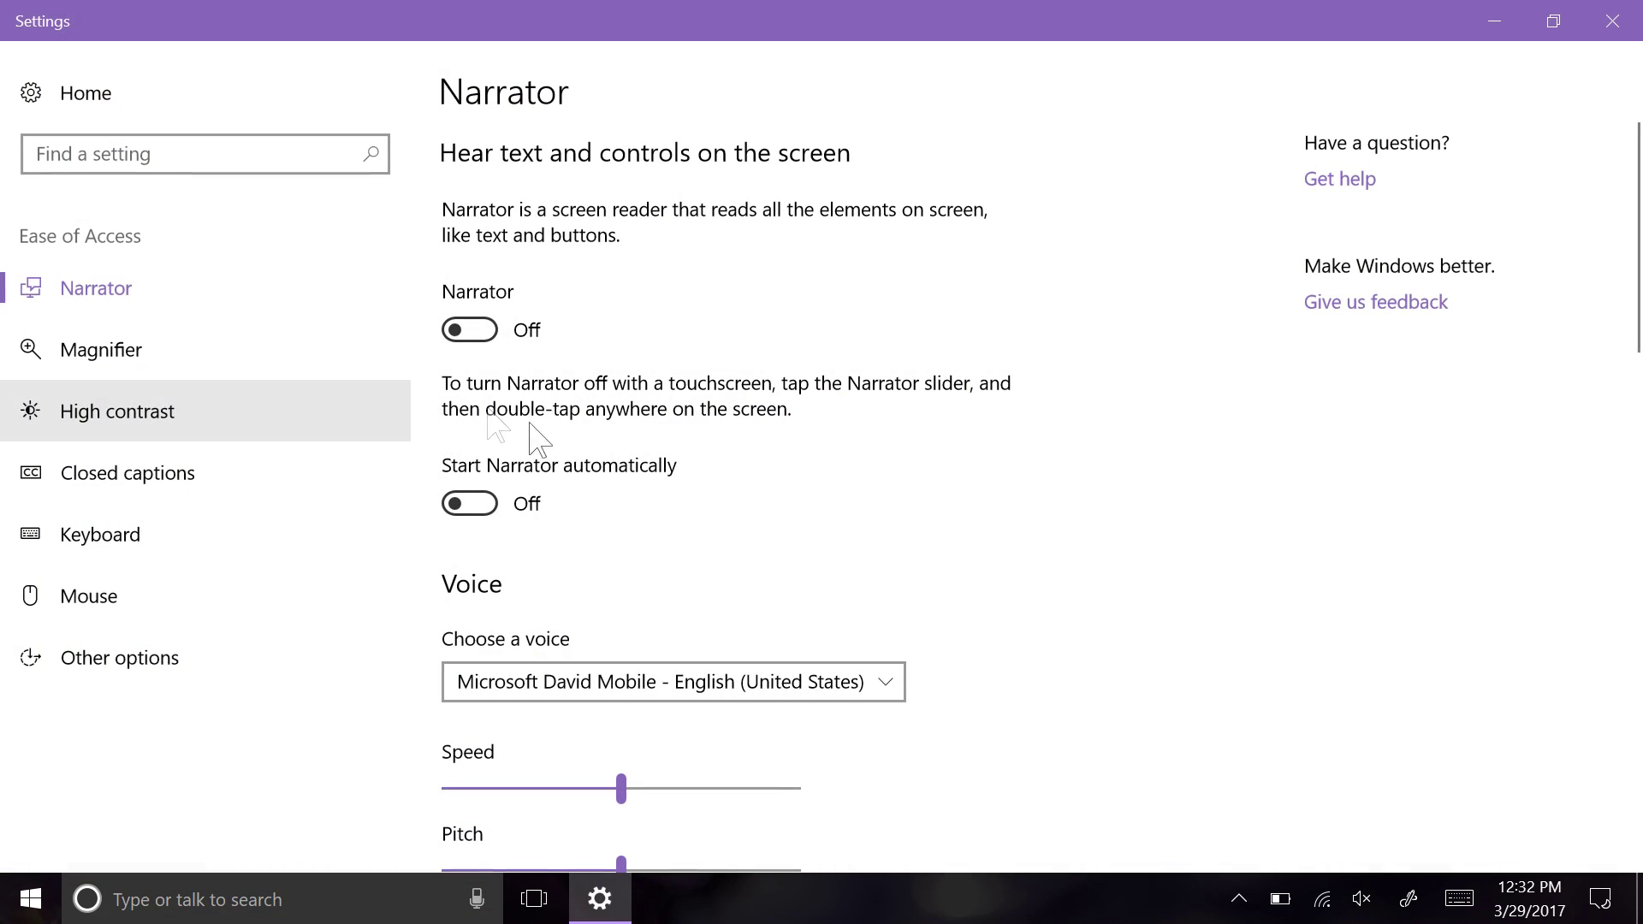
{"action": "scroll", "coordinate": [747, 588], "scroll_direction": "down", "scroll_amount": 10}
{"action": "scroll", "coordinate": [748, 589], "scroll_direction": "up", "scroll_amount": 1}
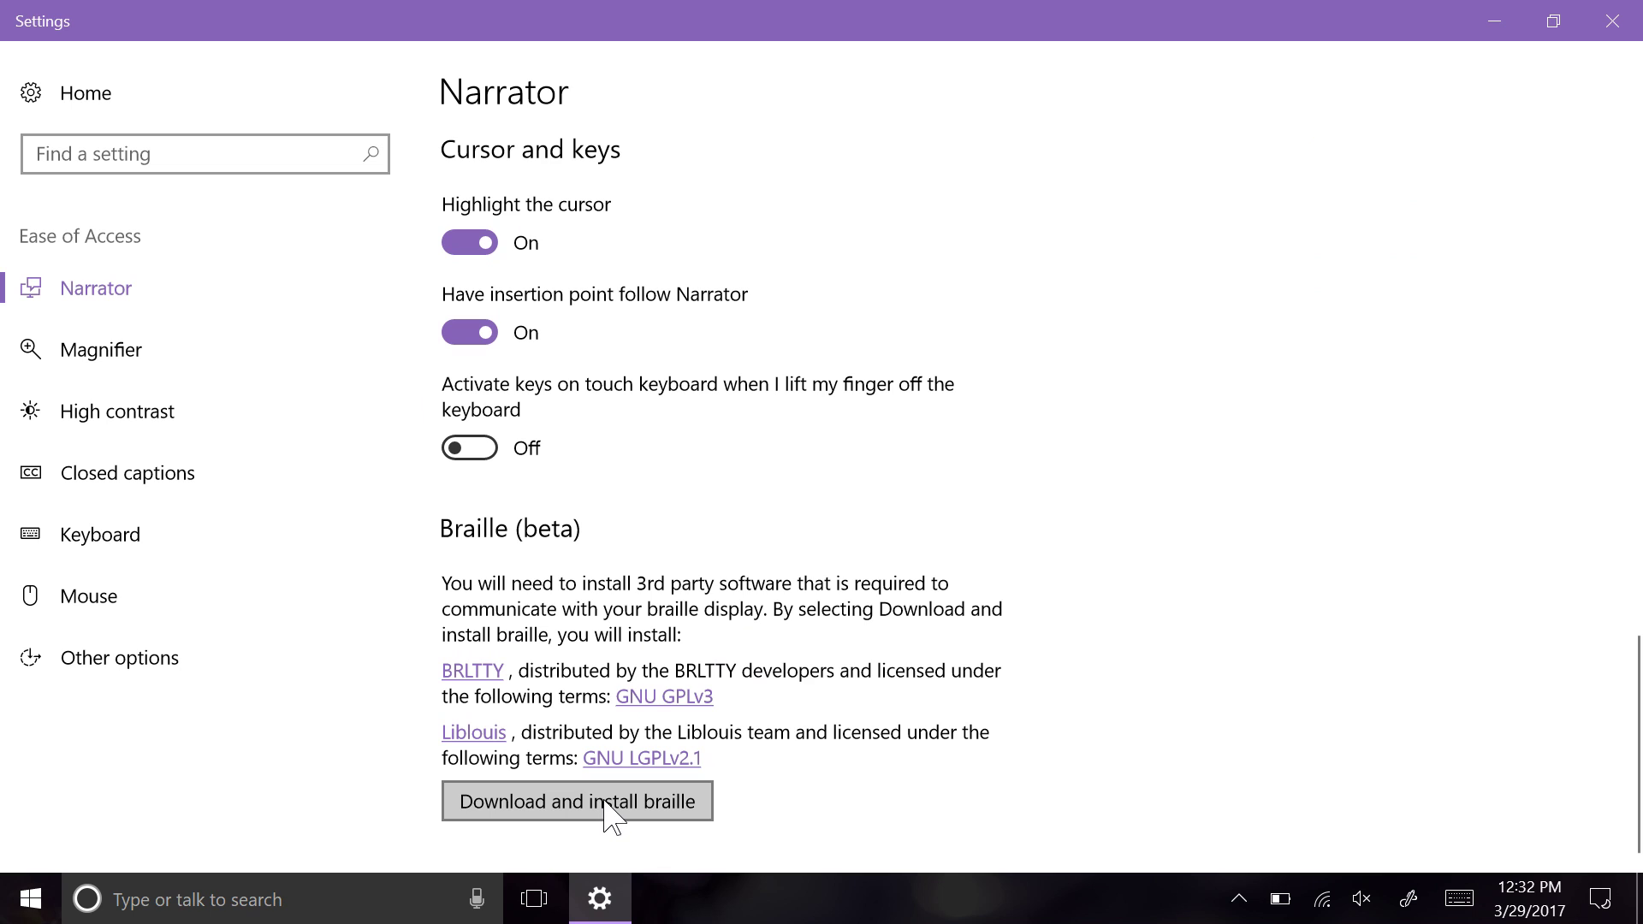
{"action": "scroll", "coordinate": [604, 803], "scroll_direction": "up", "scroll_amount": 10}
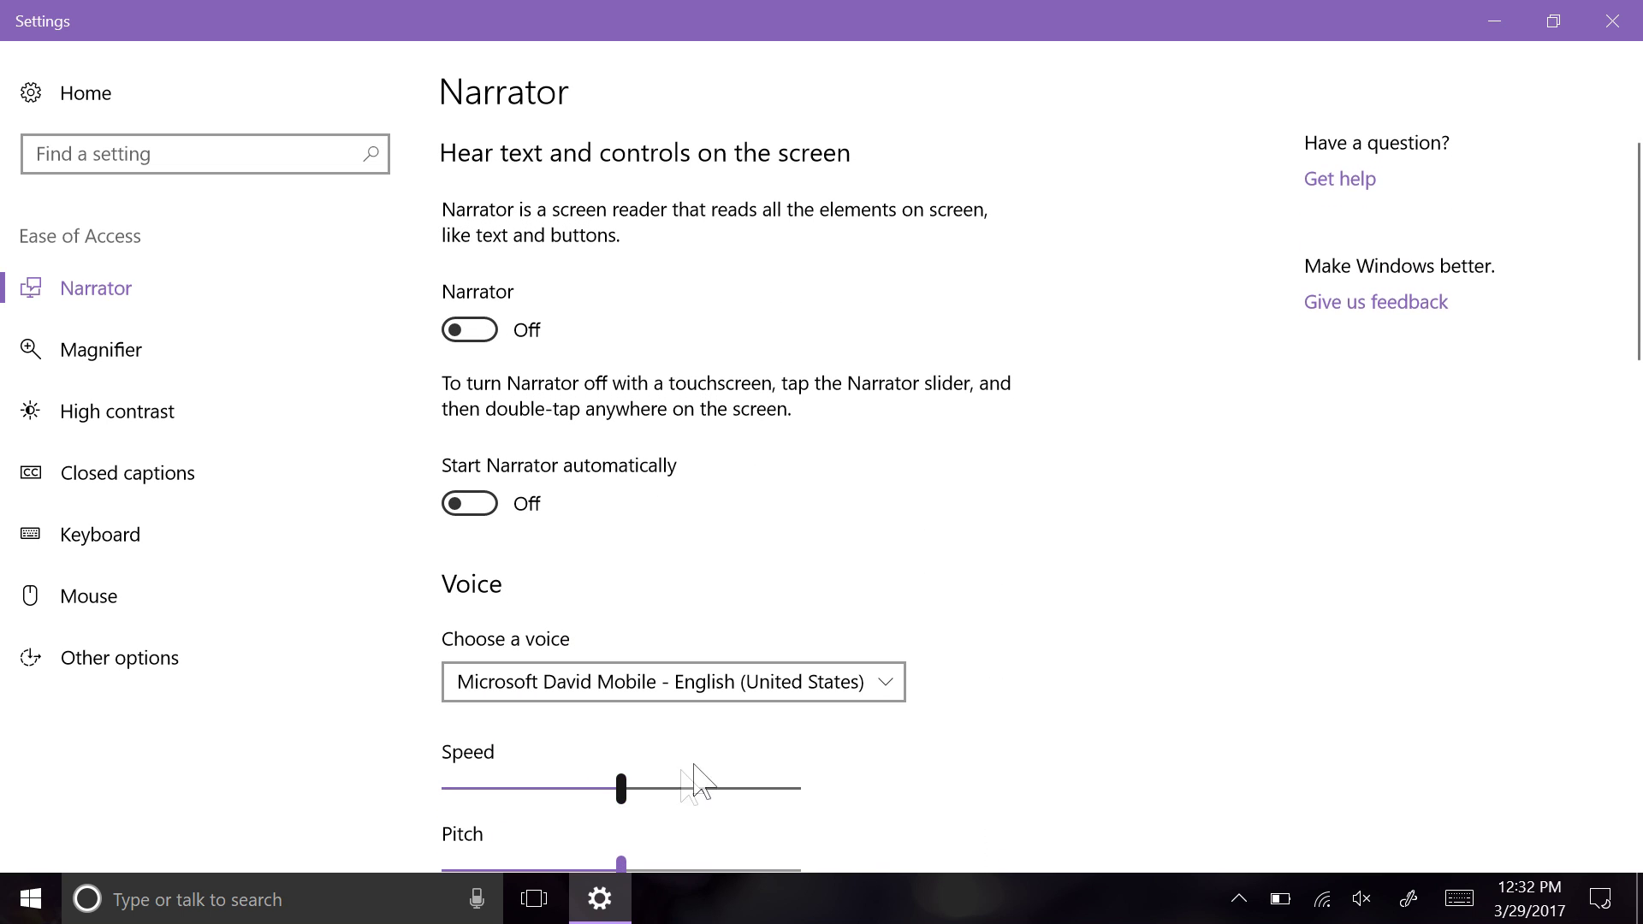
{"action": "left_click", "coordinate": [1613, 22]}
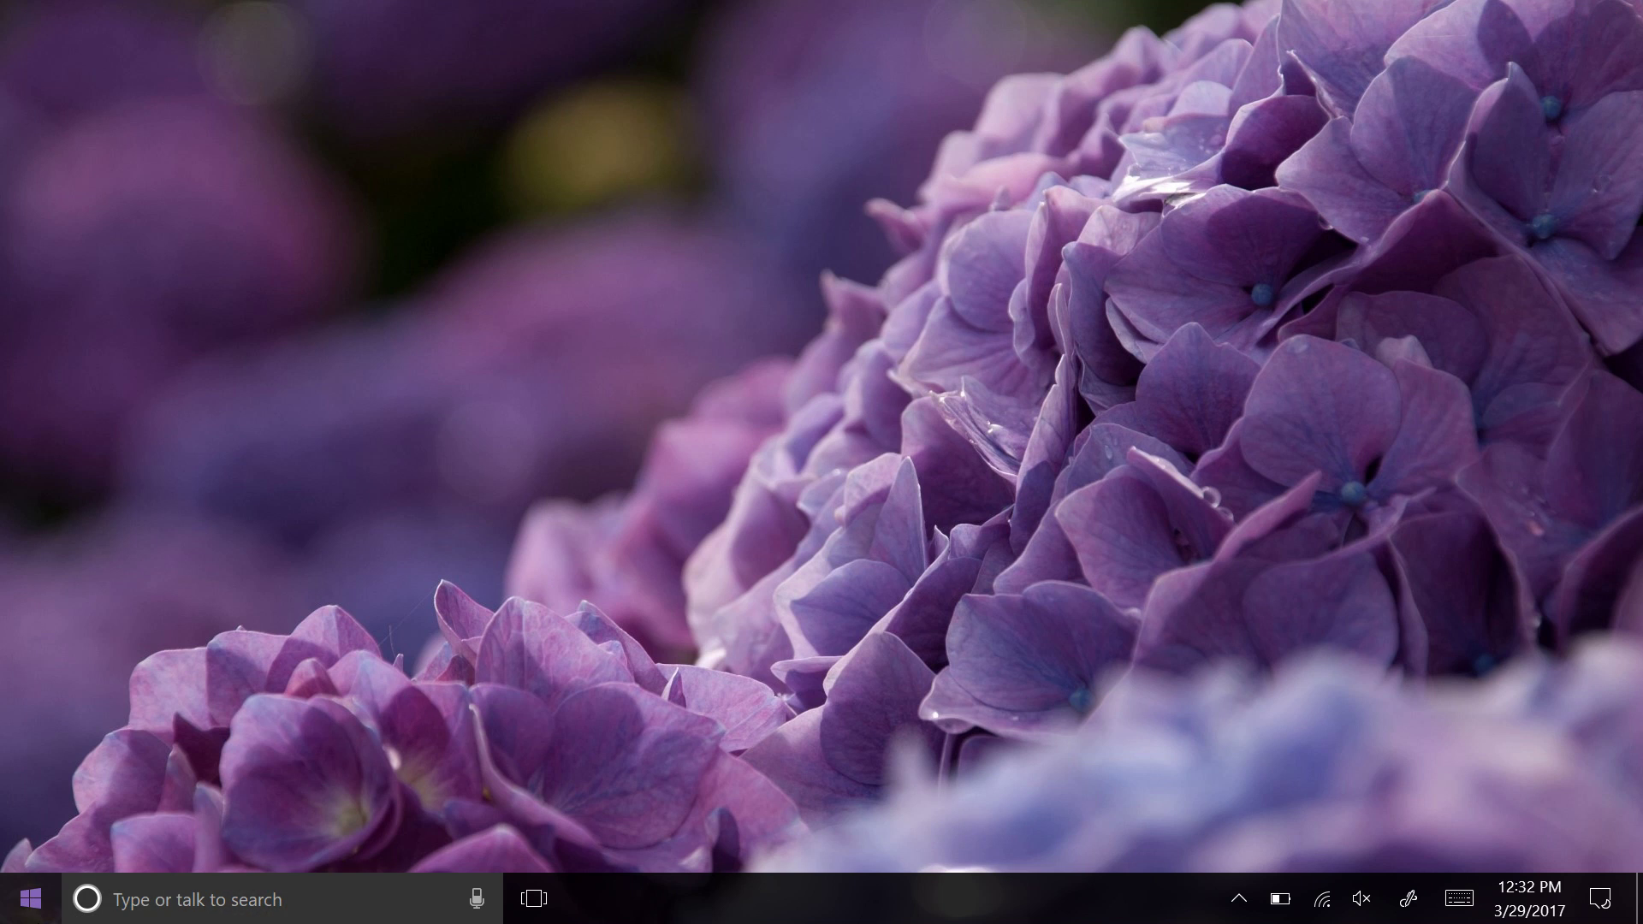
{"action": "left_click", "coordinate": [39, 895]}
{"action": "left_click", "coordinate": [39, 779]}
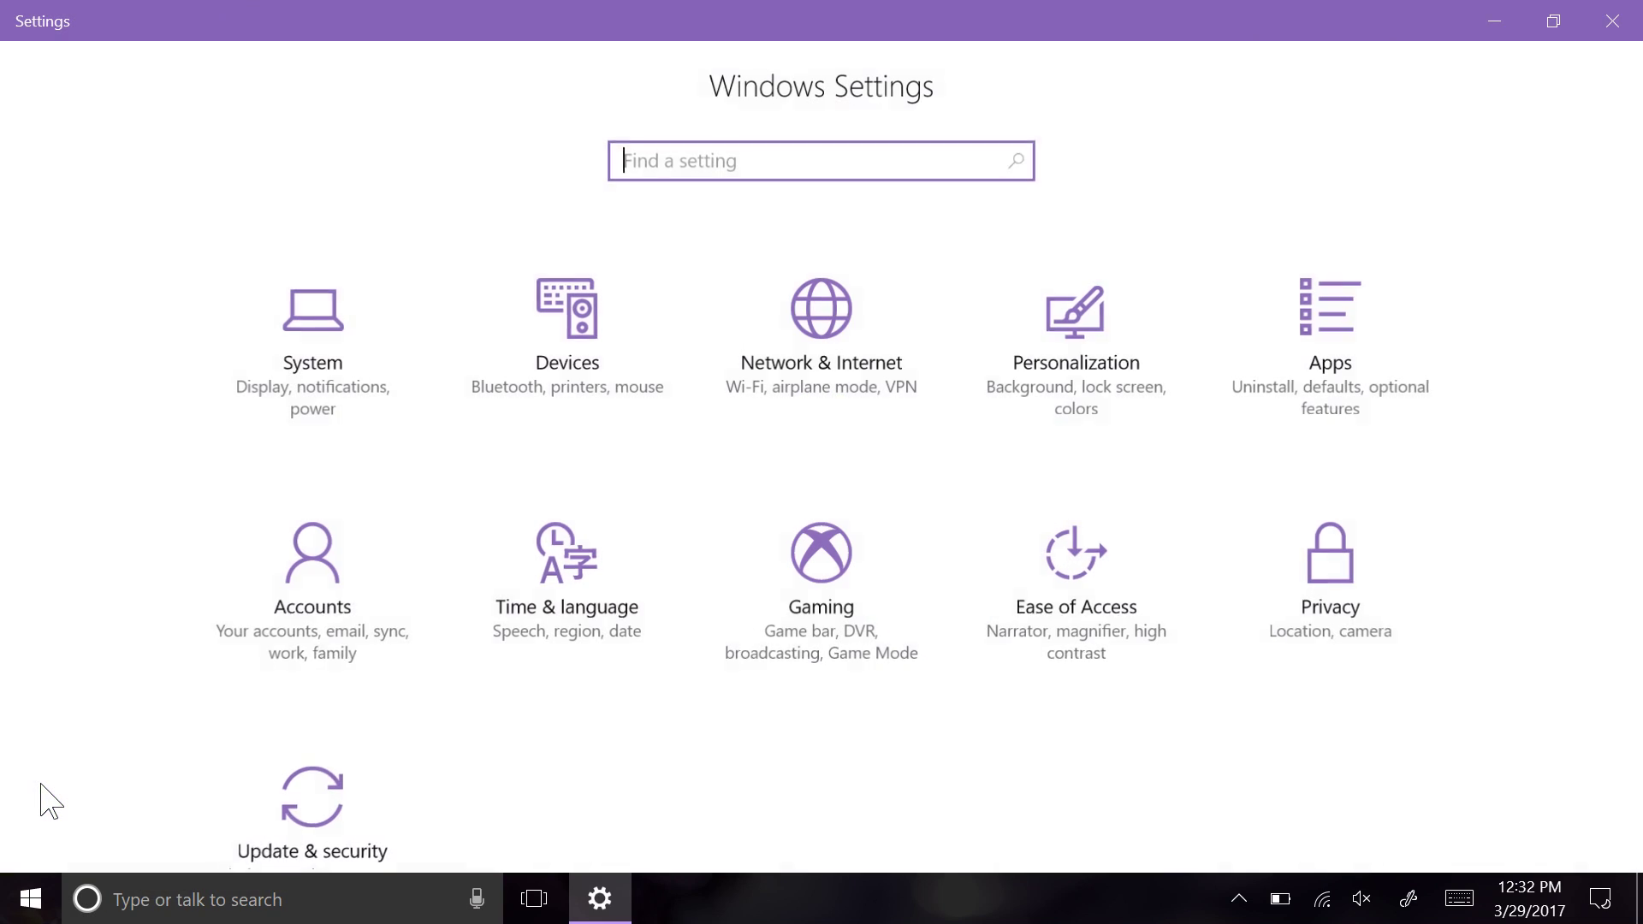
{"action": "left_click", "coordinate": [585, 607]}
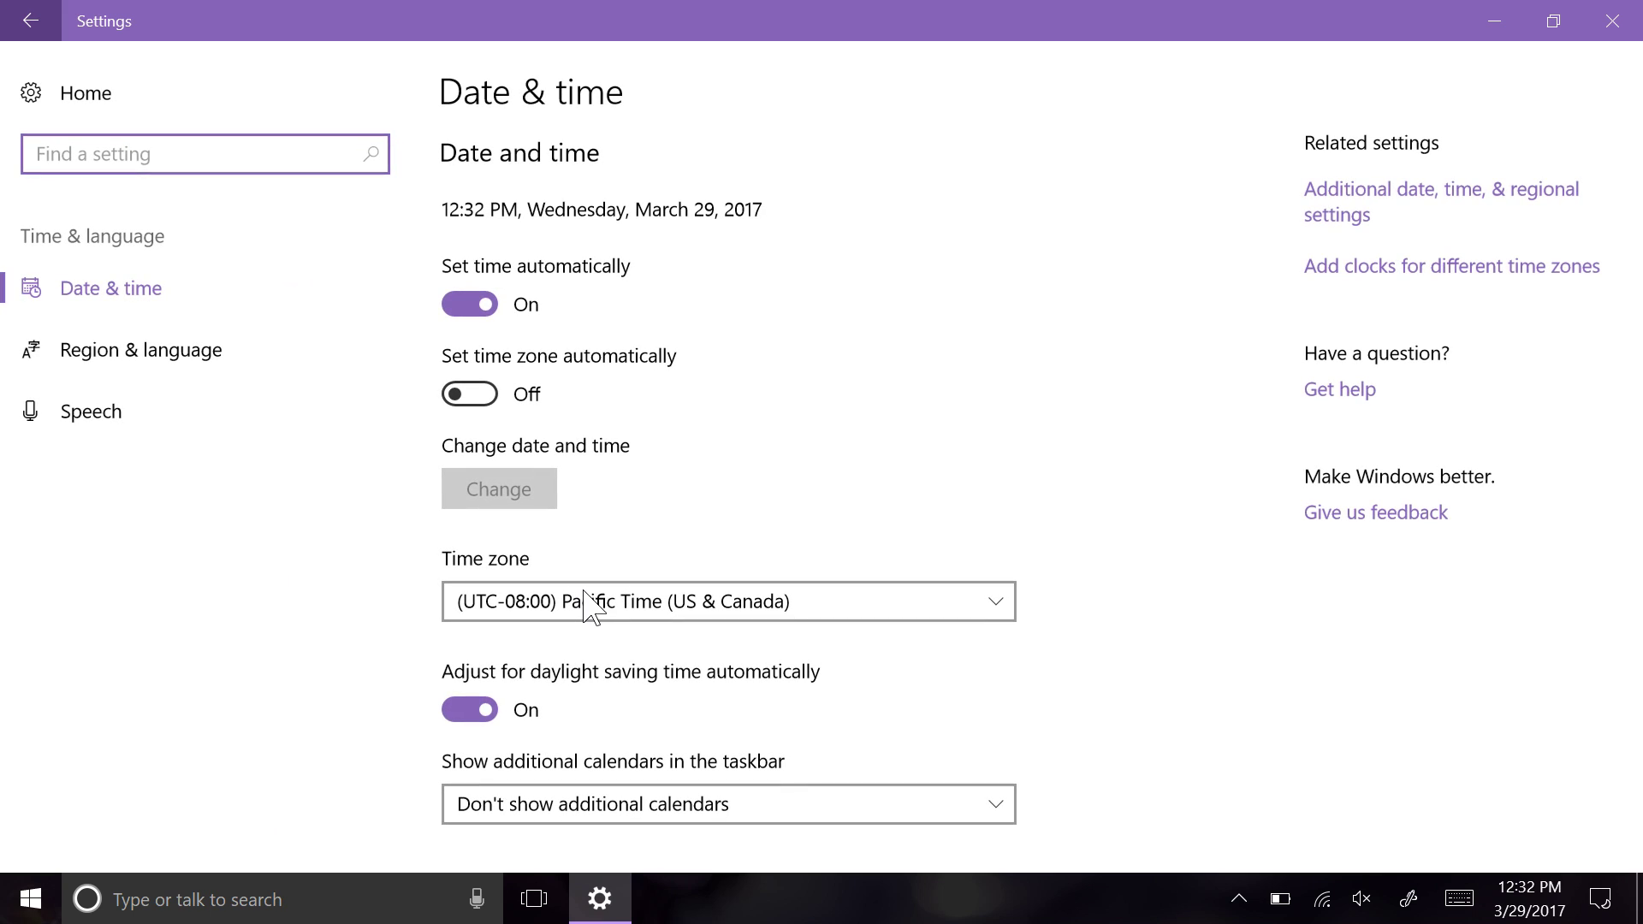
{"action": "left_click", "coordinate": [180, 360]}
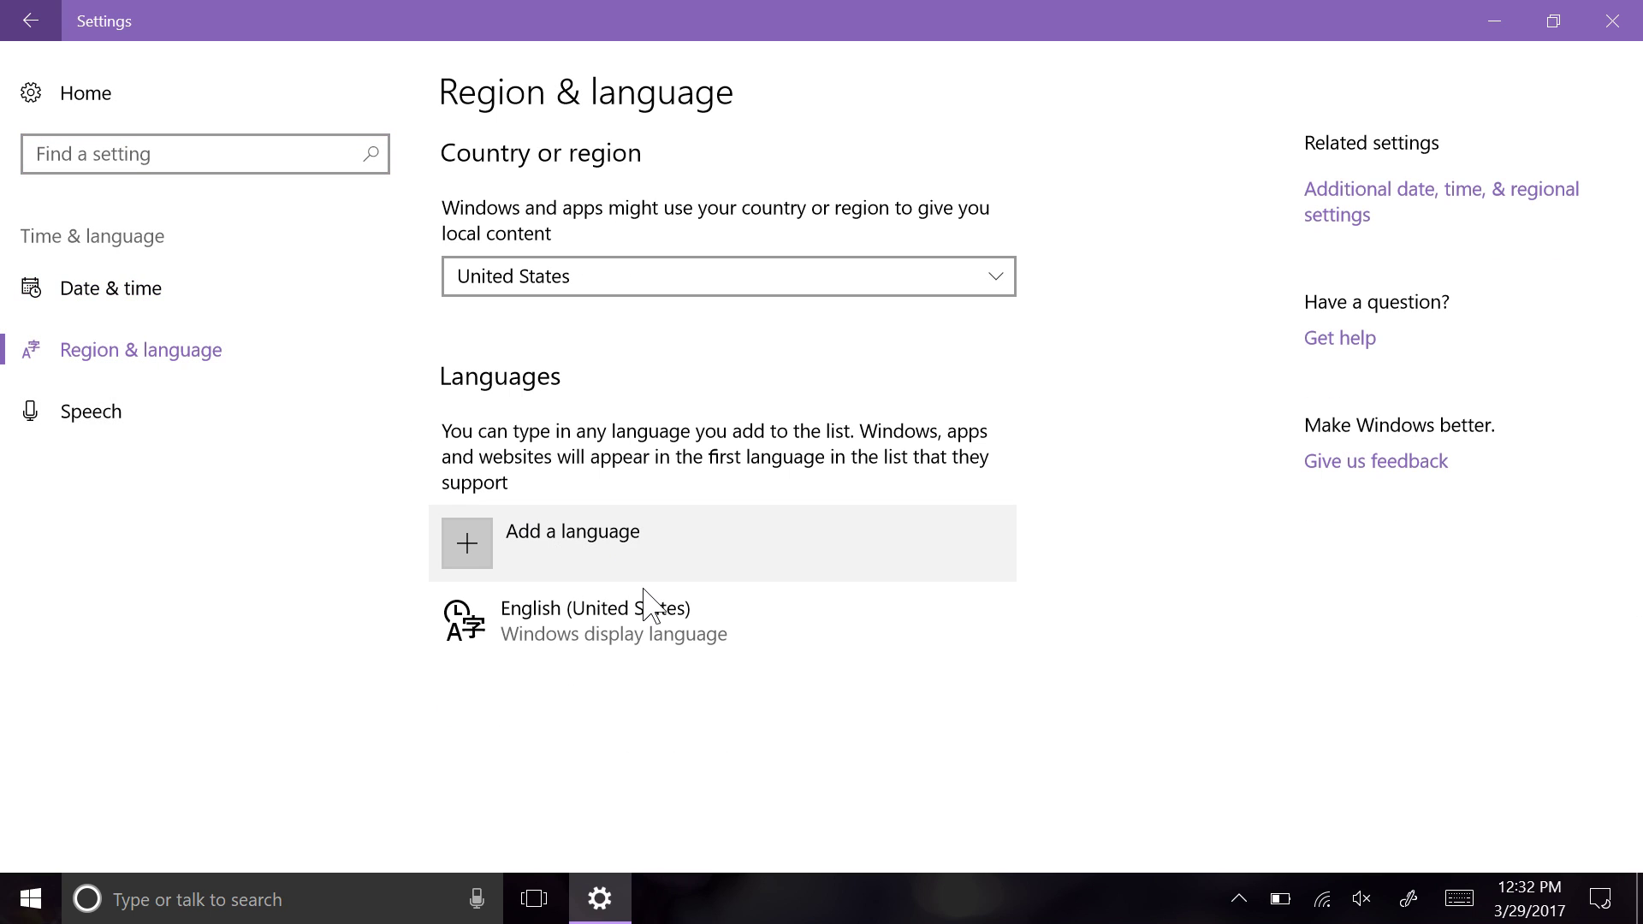
{"action": "left_click", "coordinate": [1614, 23]}
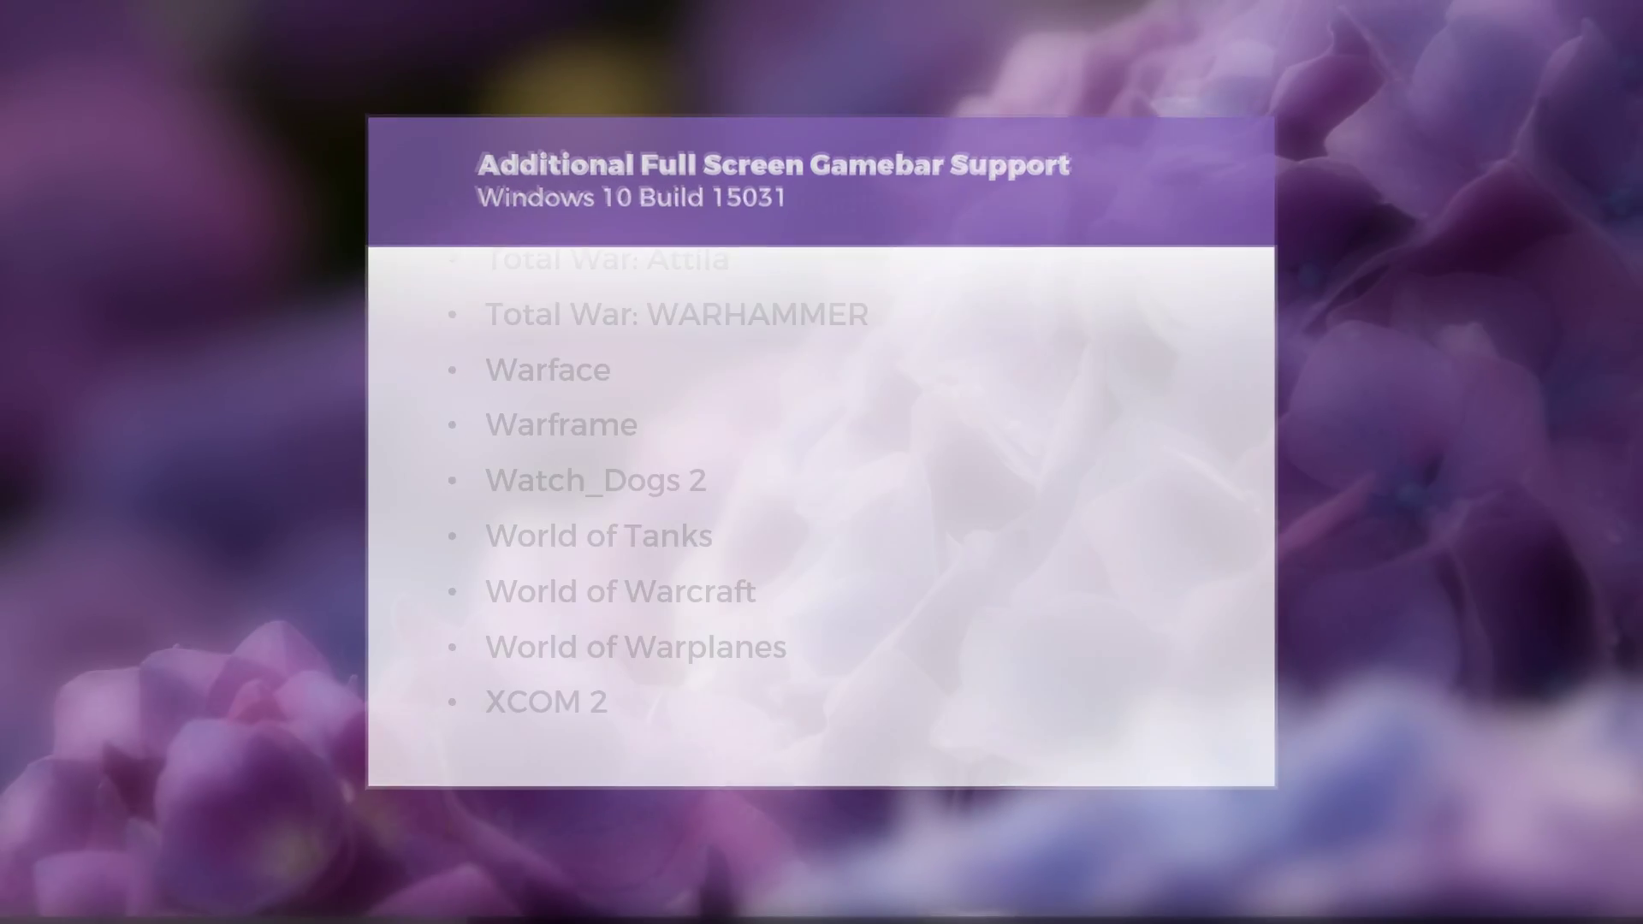
Open the Start menu with the Windows key.
{"action": "key", "text": "super"}
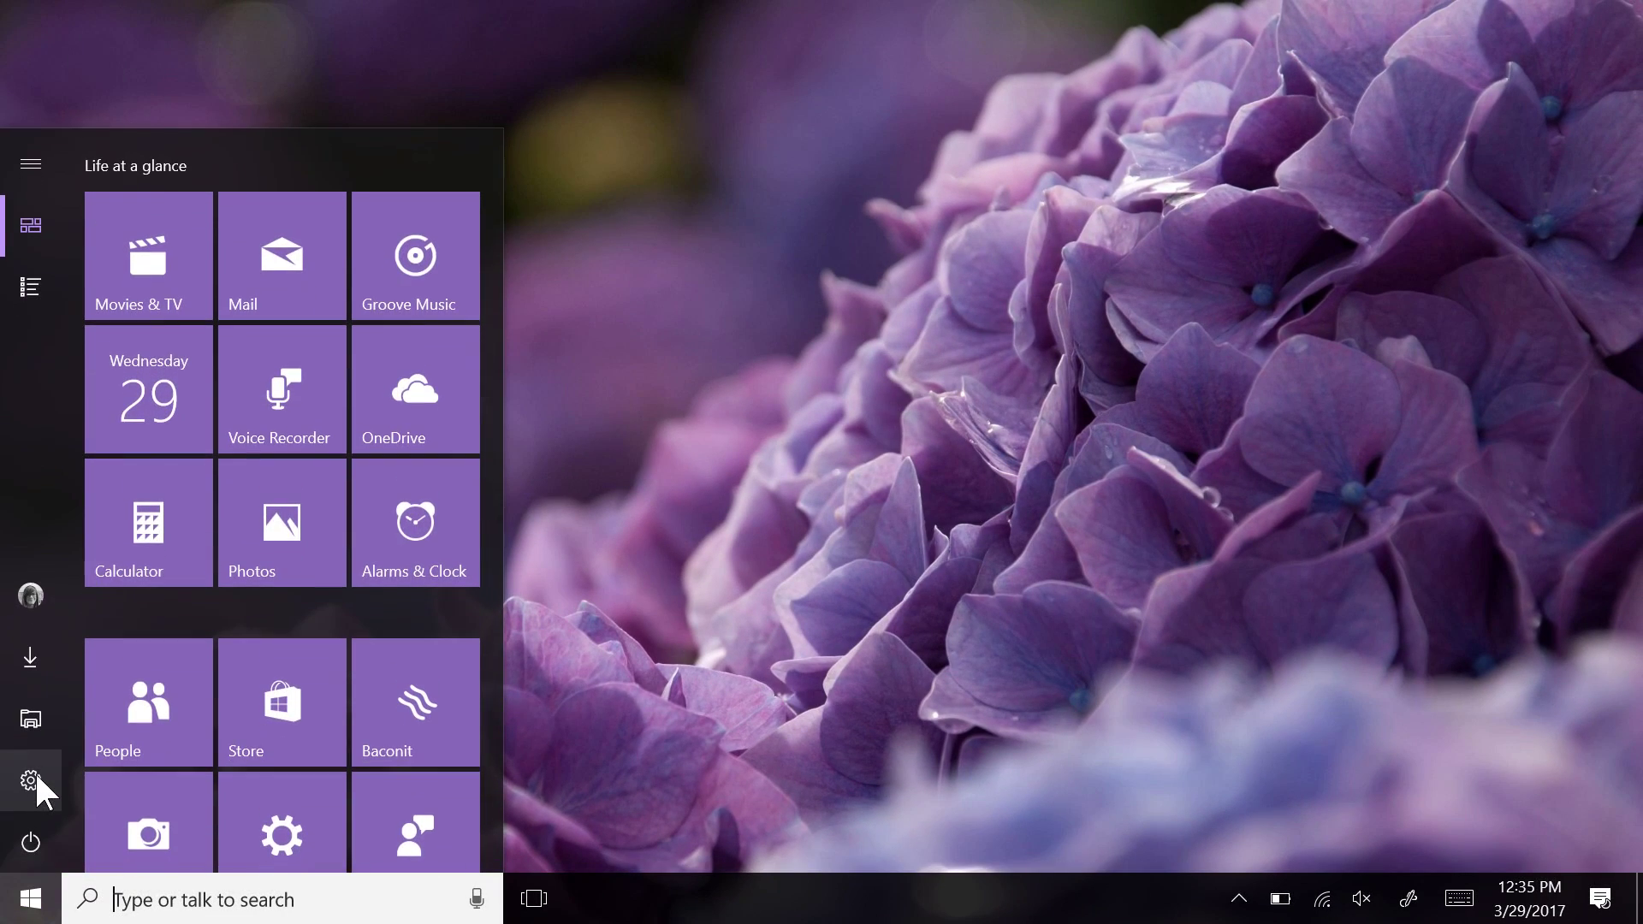
Confirm Use Game Mode stays on under Settings > Gaming, then close Settings and open Start.
{"action": "left_click", "coordinate": [32, 780]}
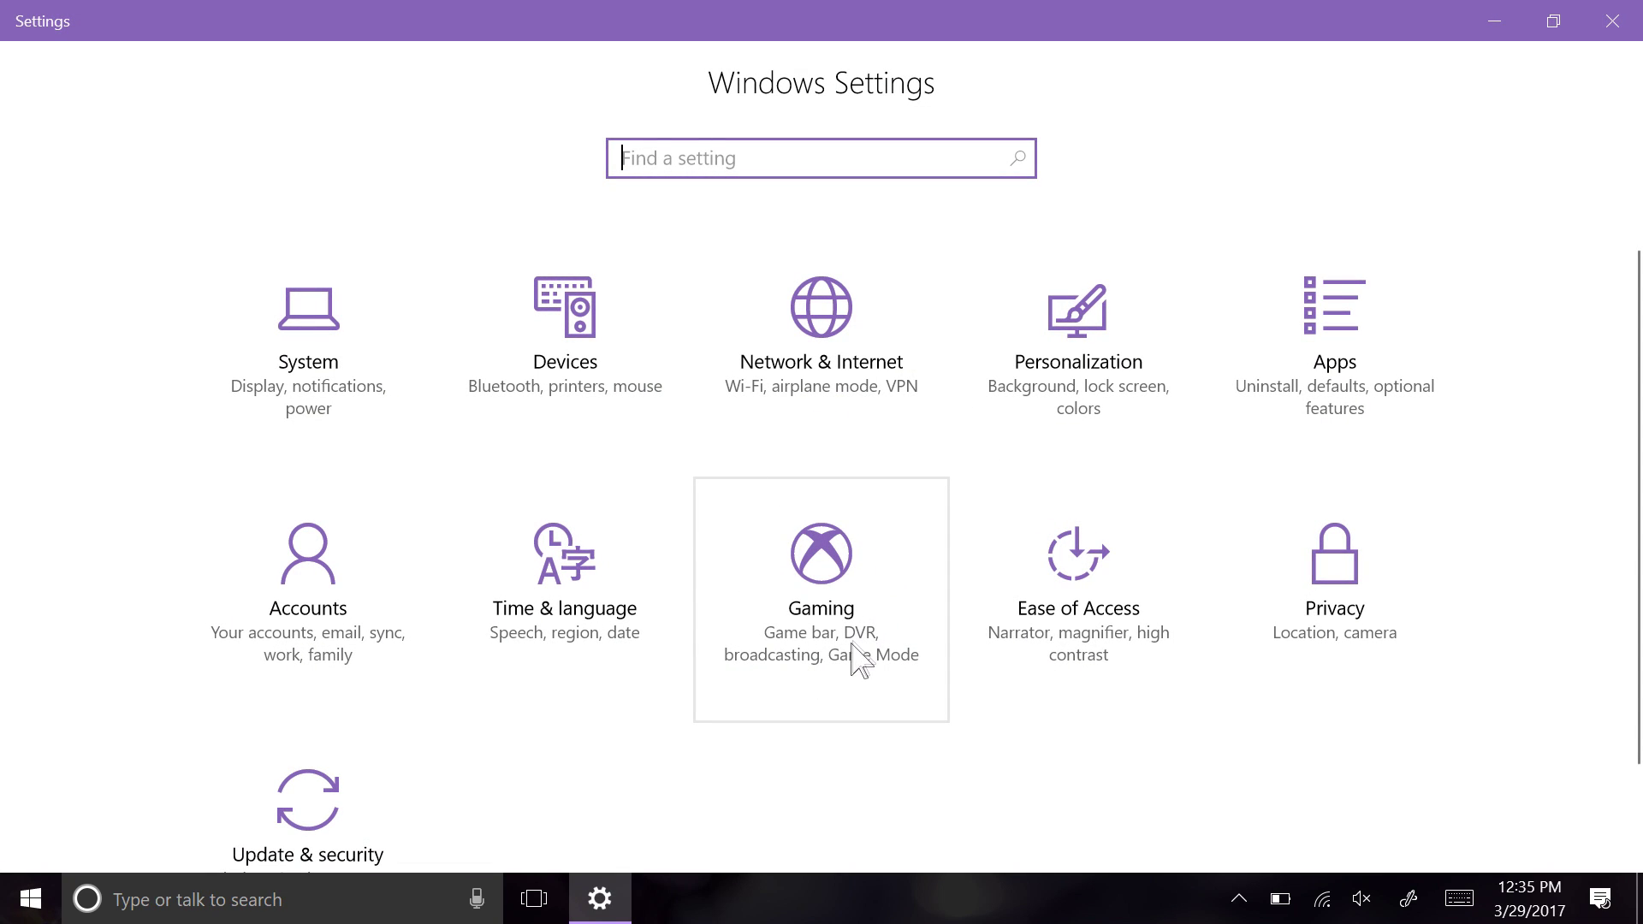
{"action": "left_click", "coordinate": [845, 686]}
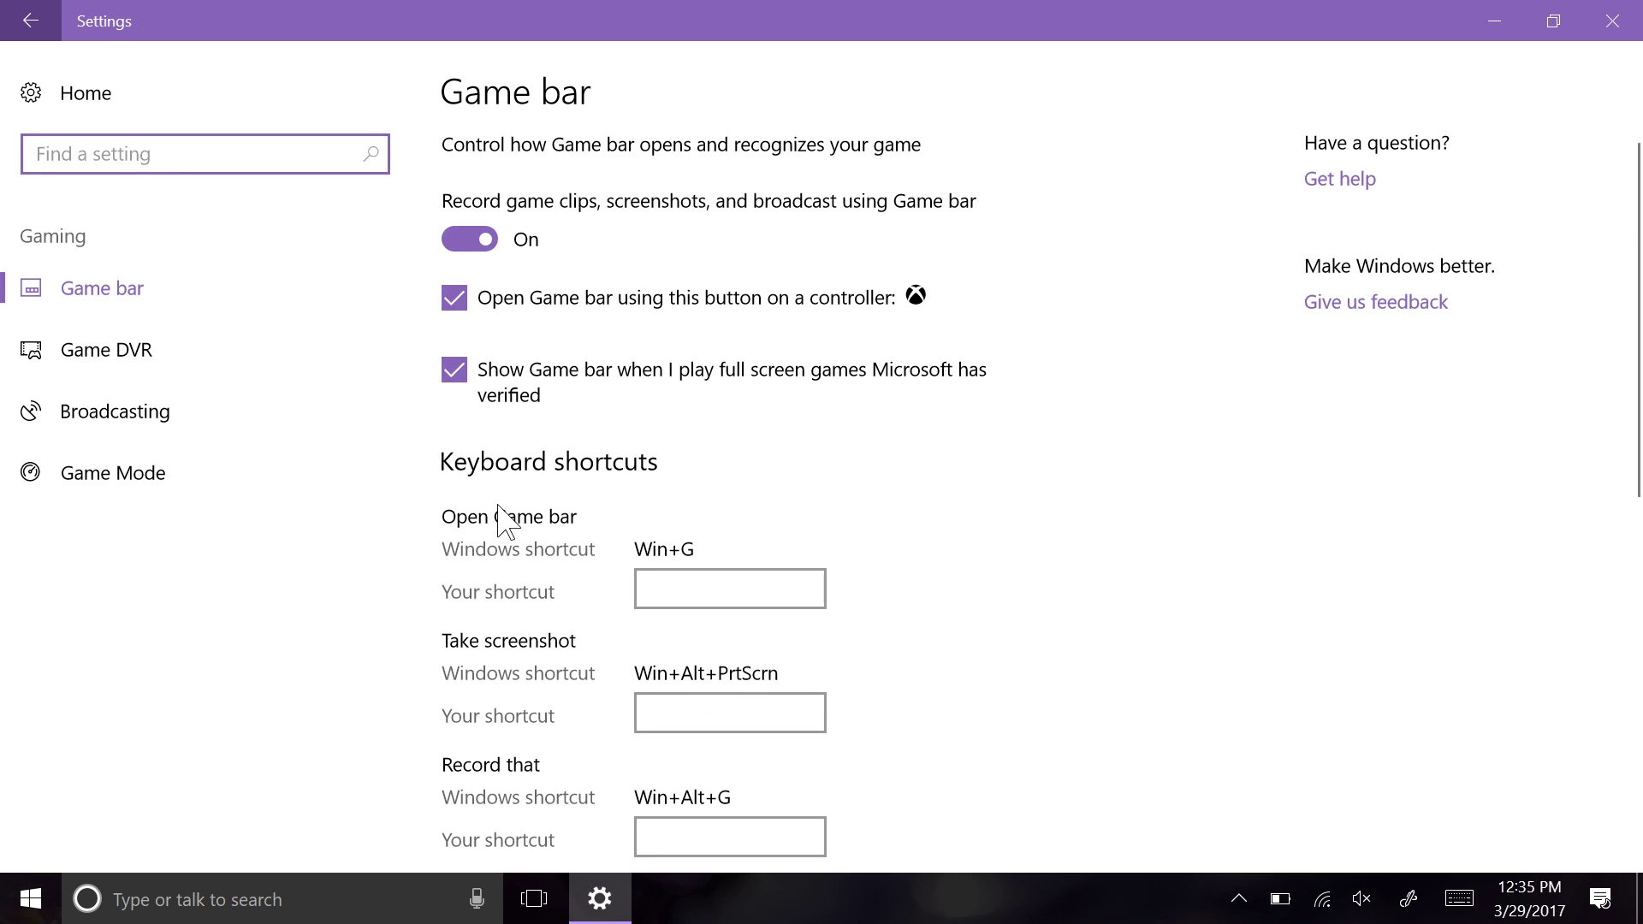
{"action": "scroll", "coordinate": [501, 517], "scroll_direction": "down", "scroll_amount": 5}
{"action": "scroll", "coordinate": [503, 520], "scroll_direction": "up", "scroll_amount": 5}
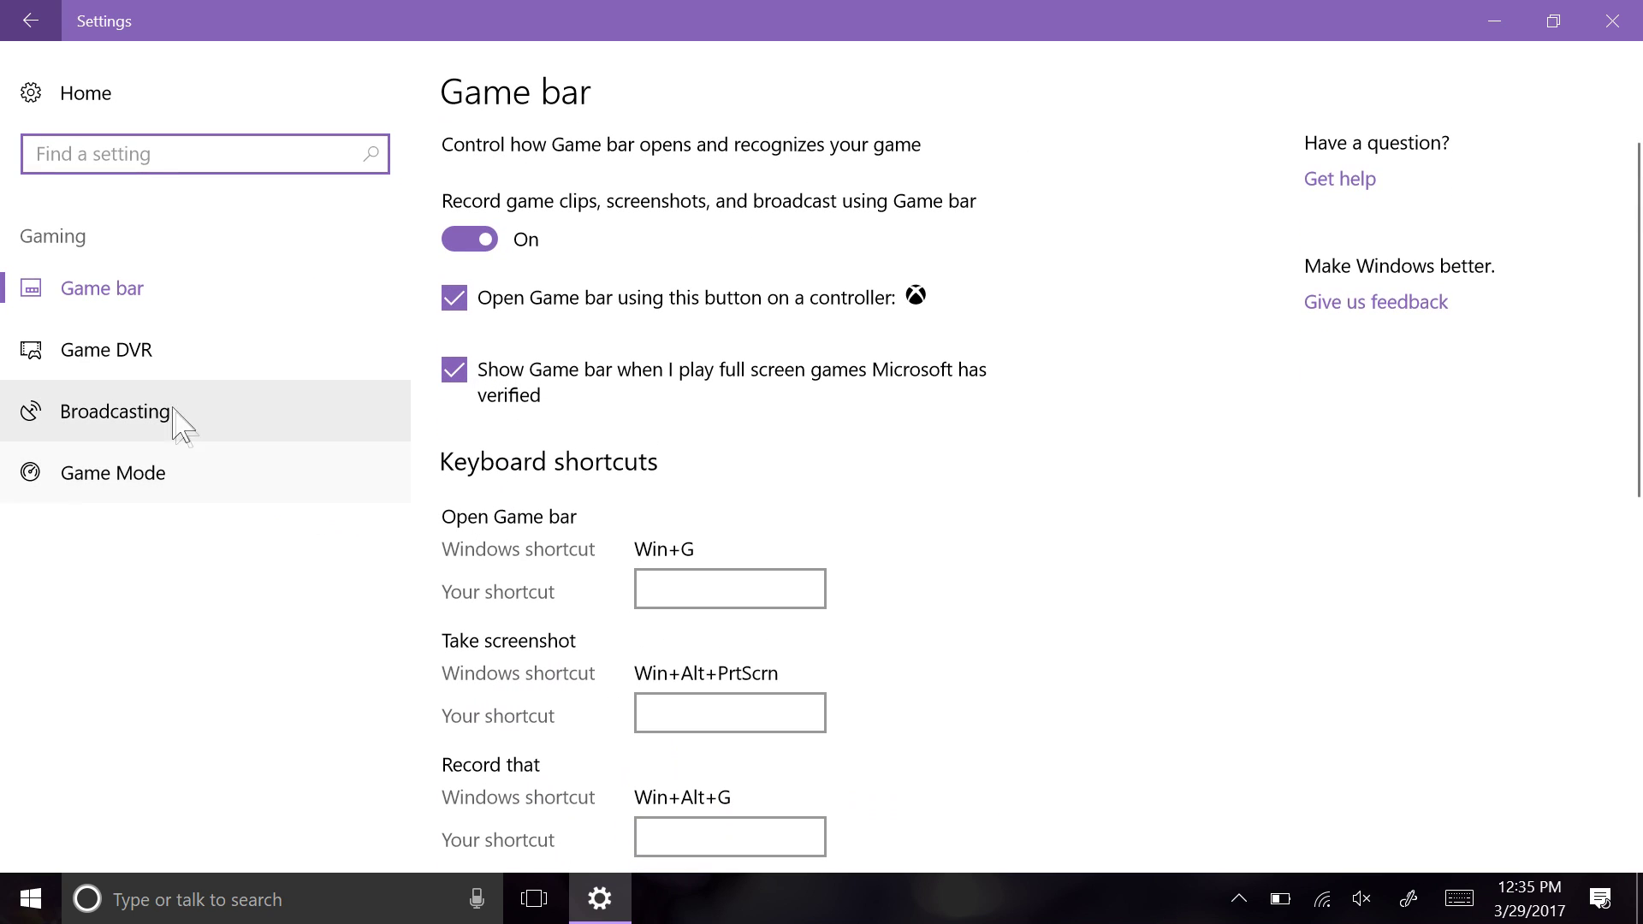
{"action": "left_click", "coordinate": [112, 479]}
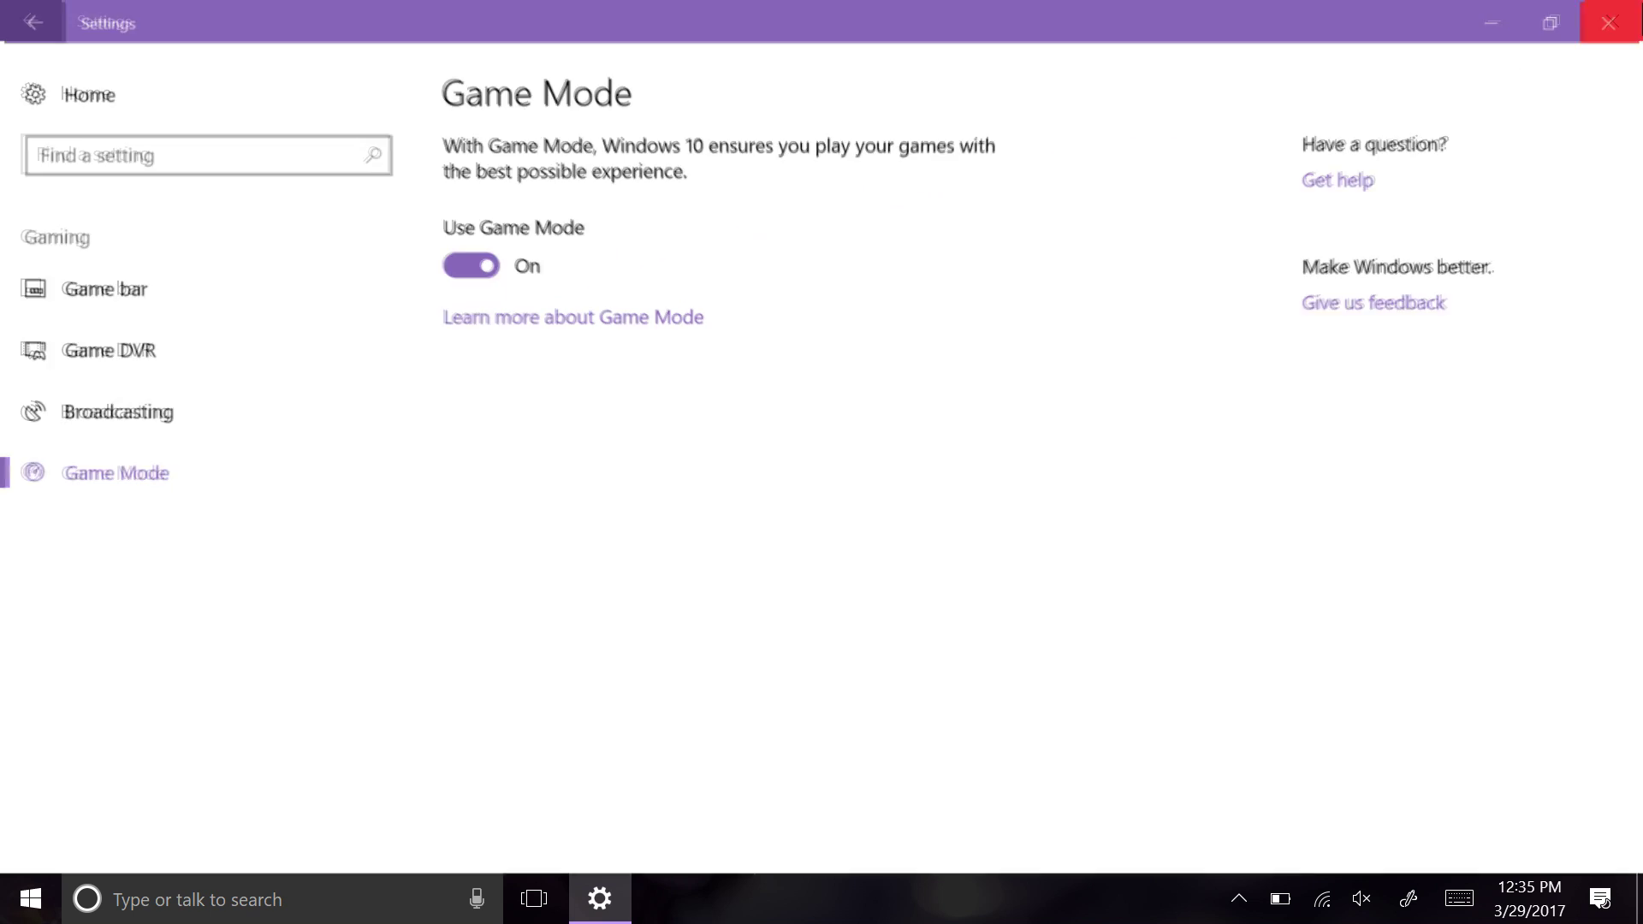
{"action": "left_click", "coordinate": [1612, 20]}
{"action": "key", "text": "super"}
Launch Minecraft: Windows 10 Edition from the 'minecraft' search.
{"action": "type", "text": "minecraft:"}
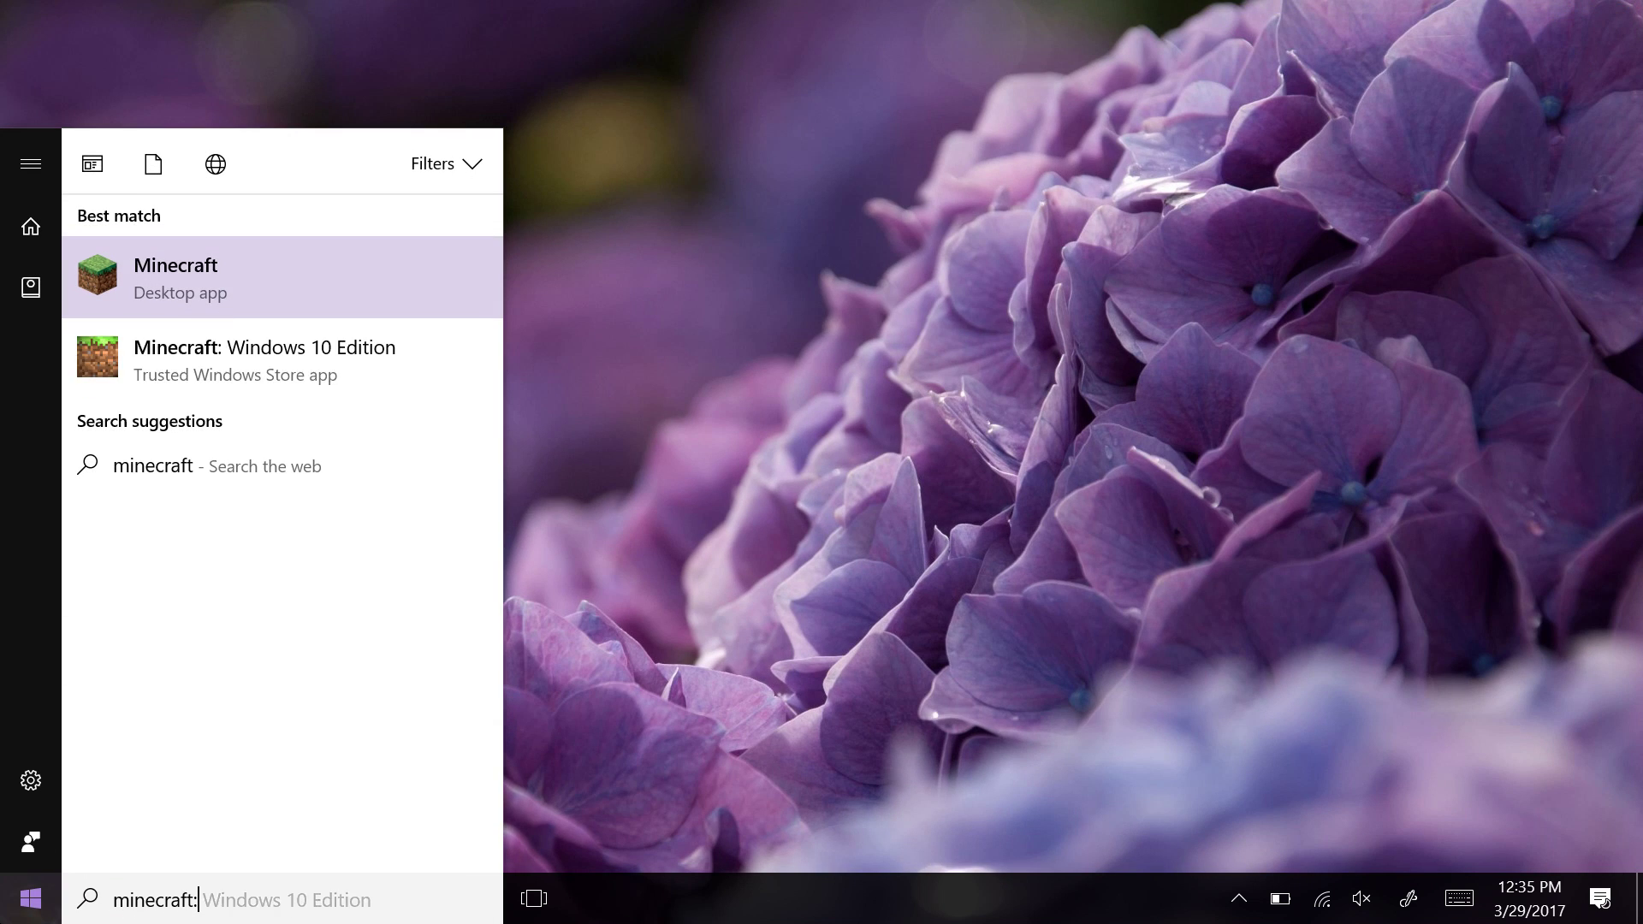
{"action": "key", "text": "Right"}
{"action": "key", "text": "Return"}
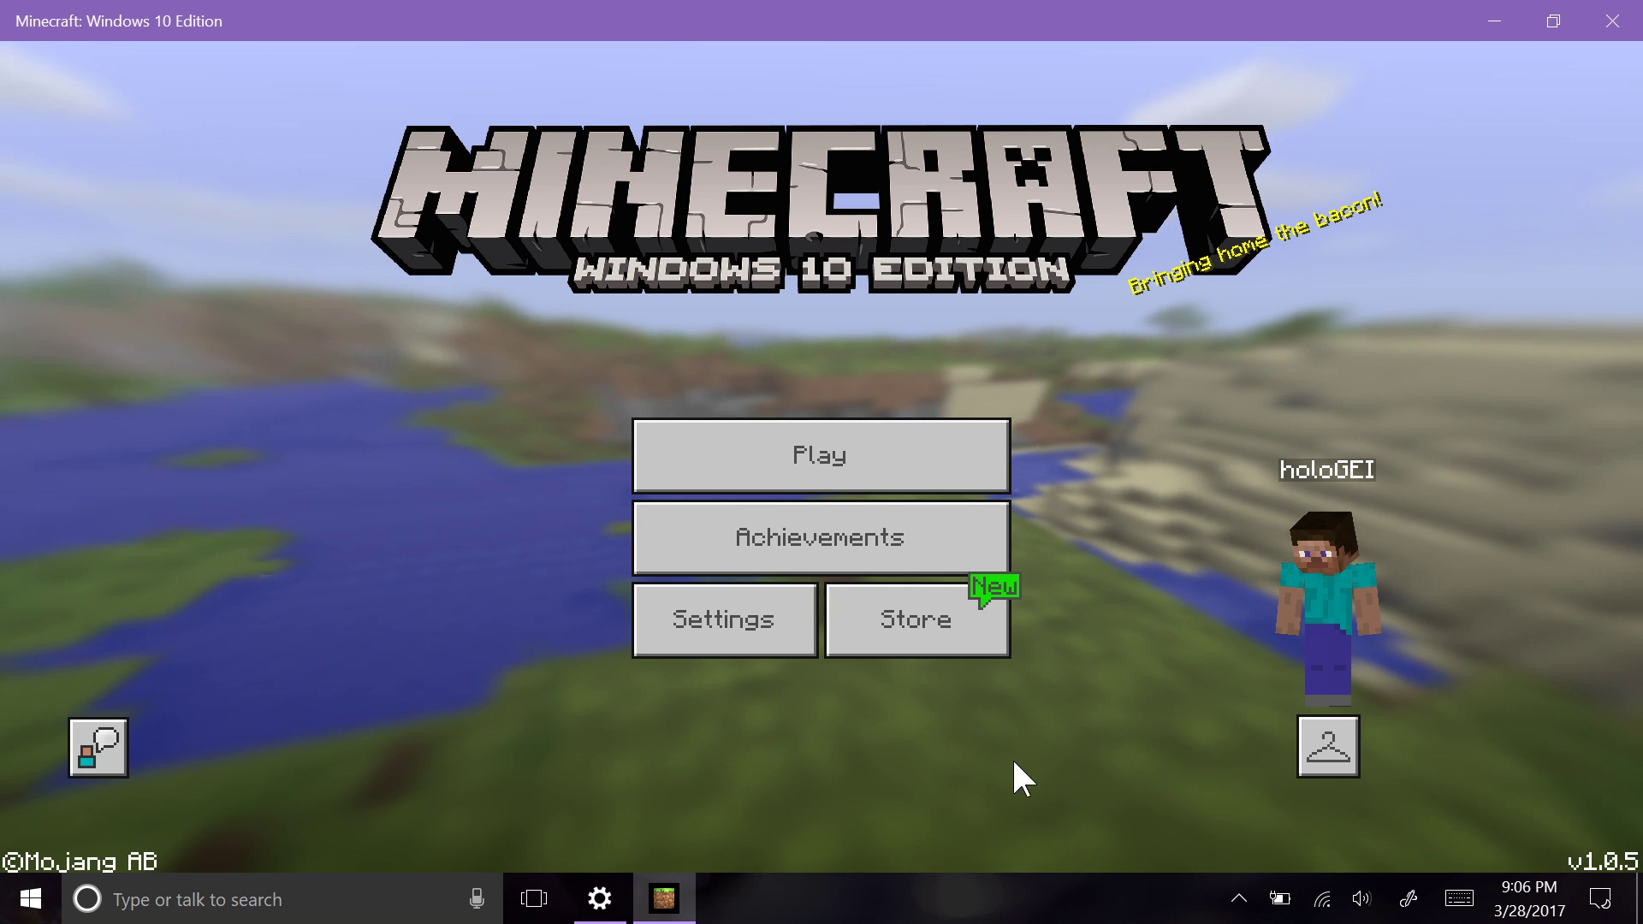
In the Game Bar settings, toggle Use Game Mode on and back off, then close them.
{"action": "key", "text": "super+g"}
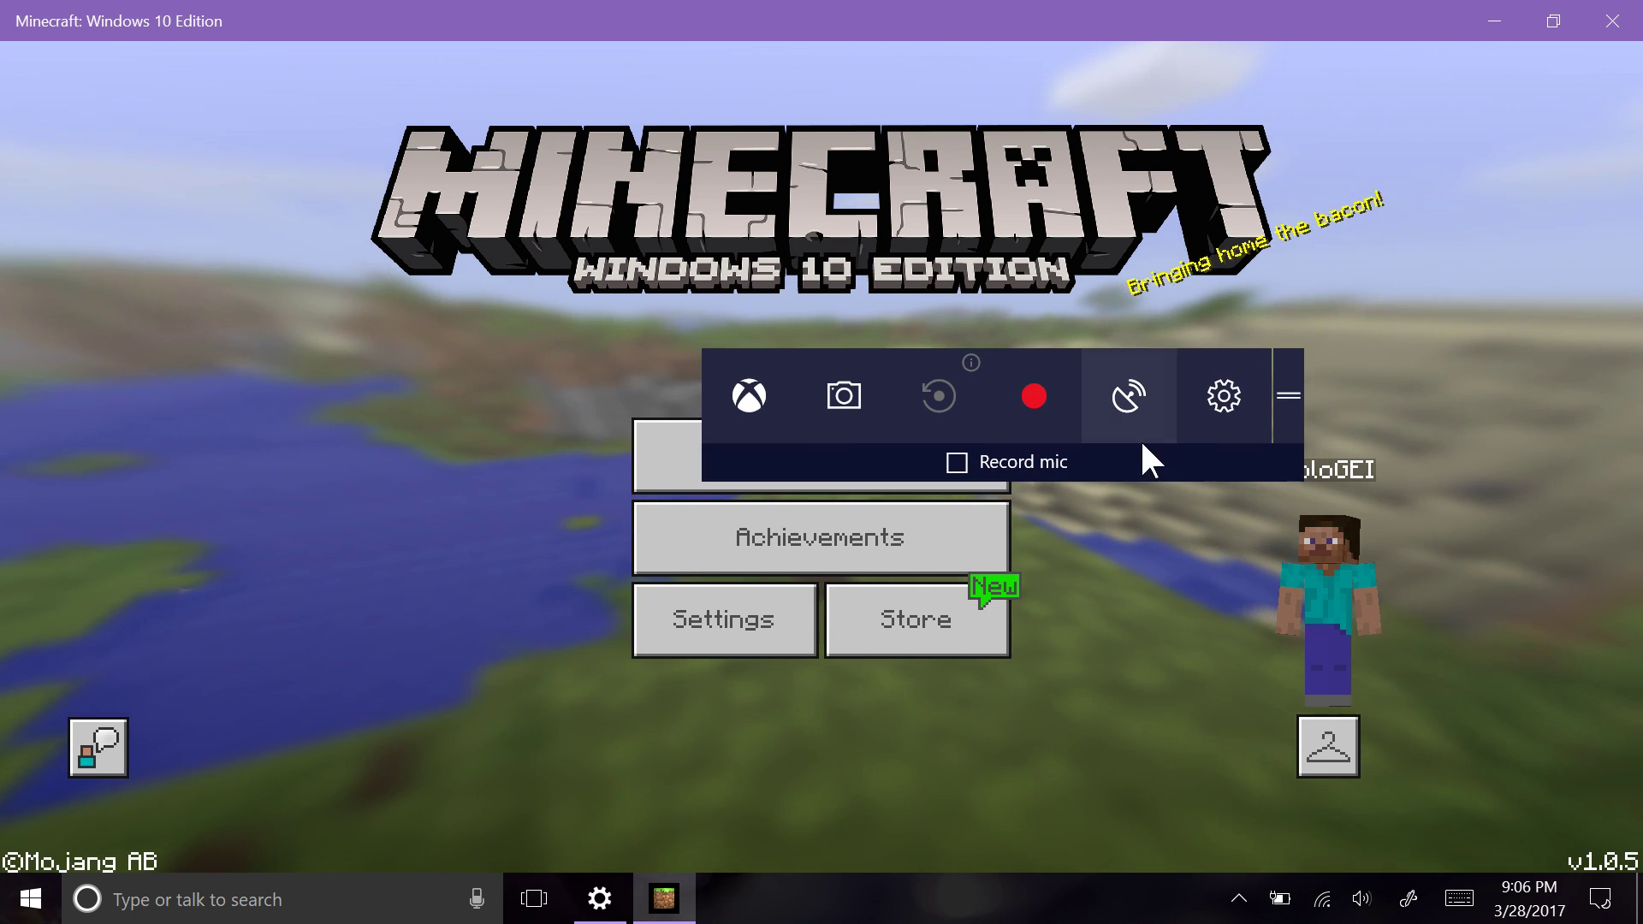
{"action": "left_click", "coordinate": [1226, 392]}
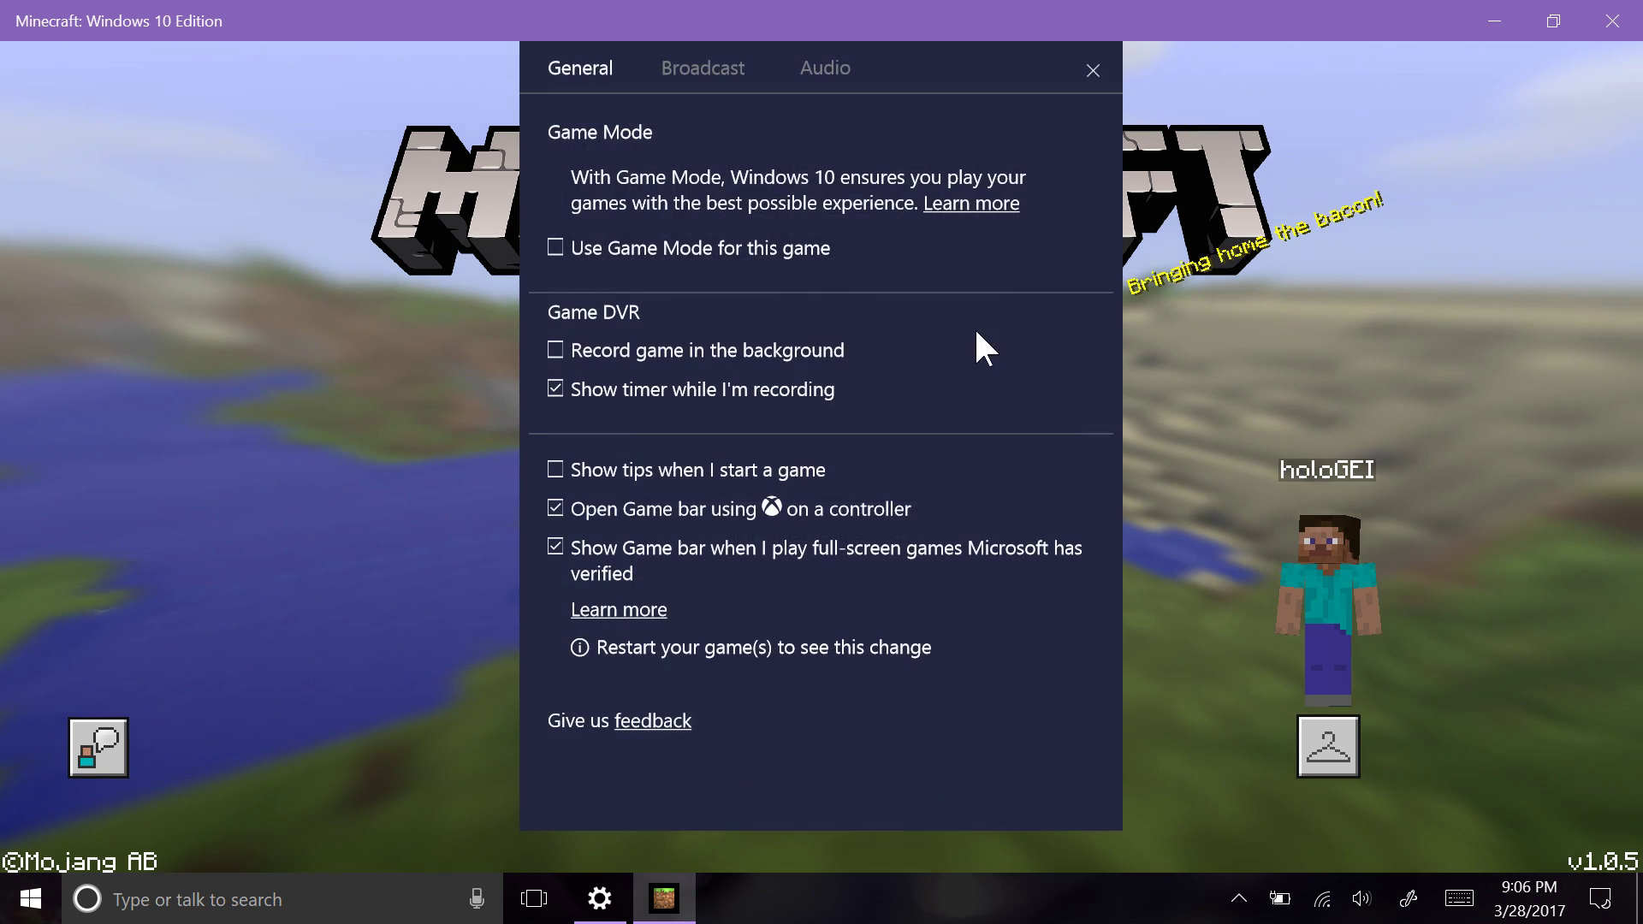
{"action": "left_click", "coordinate": [557, 248]}
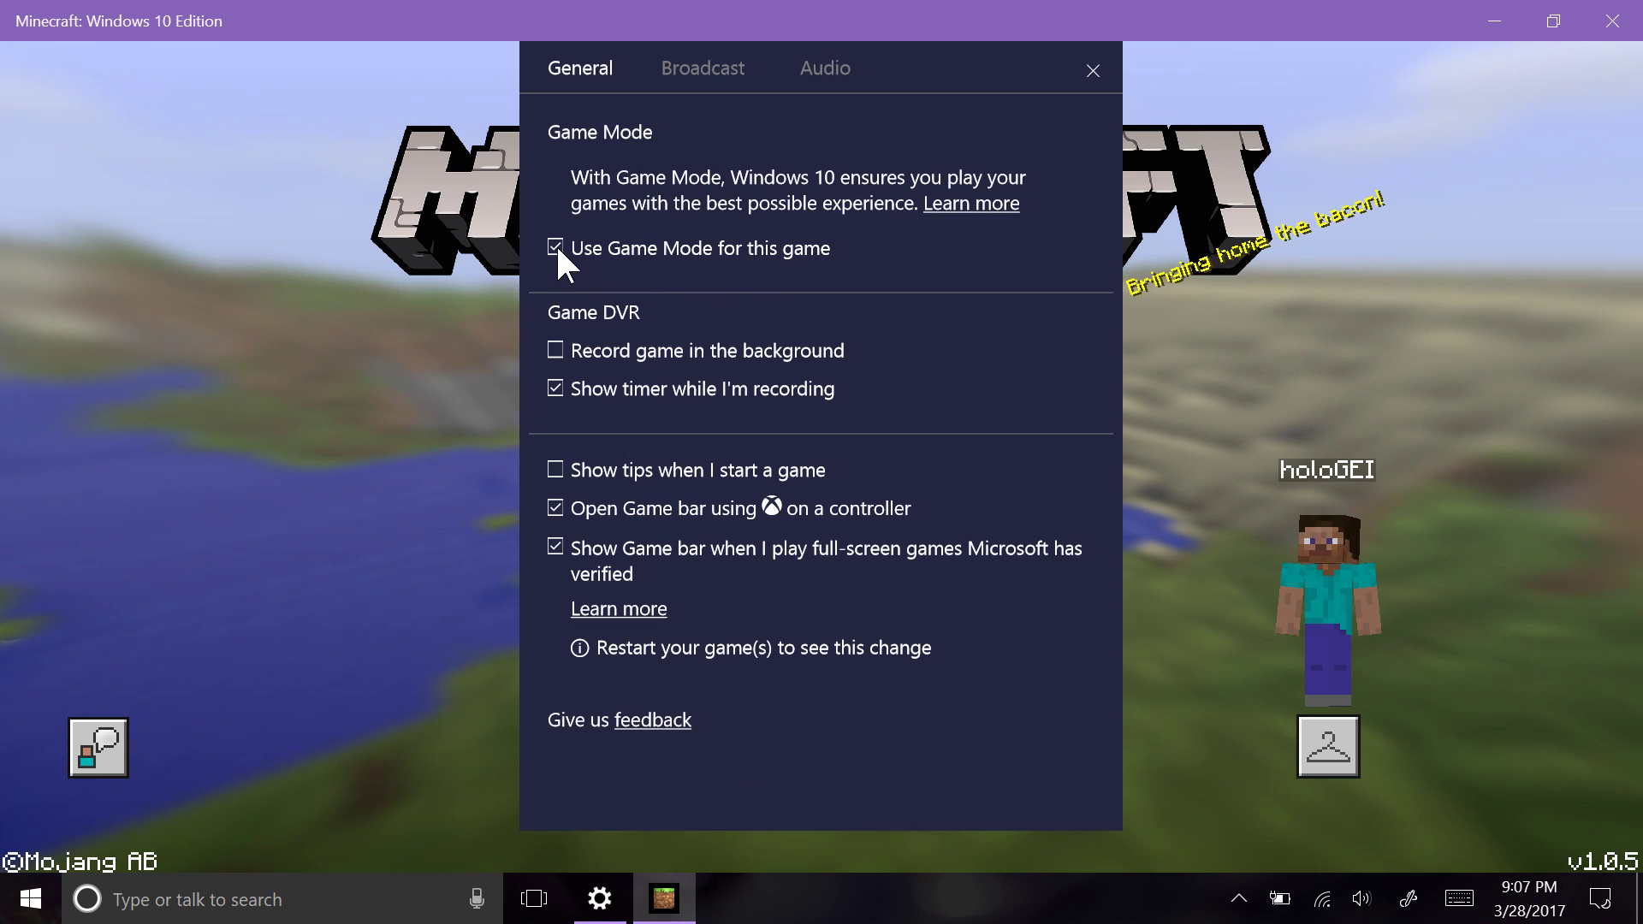
{"action": "left_click", "coordinate": [556, 248]}
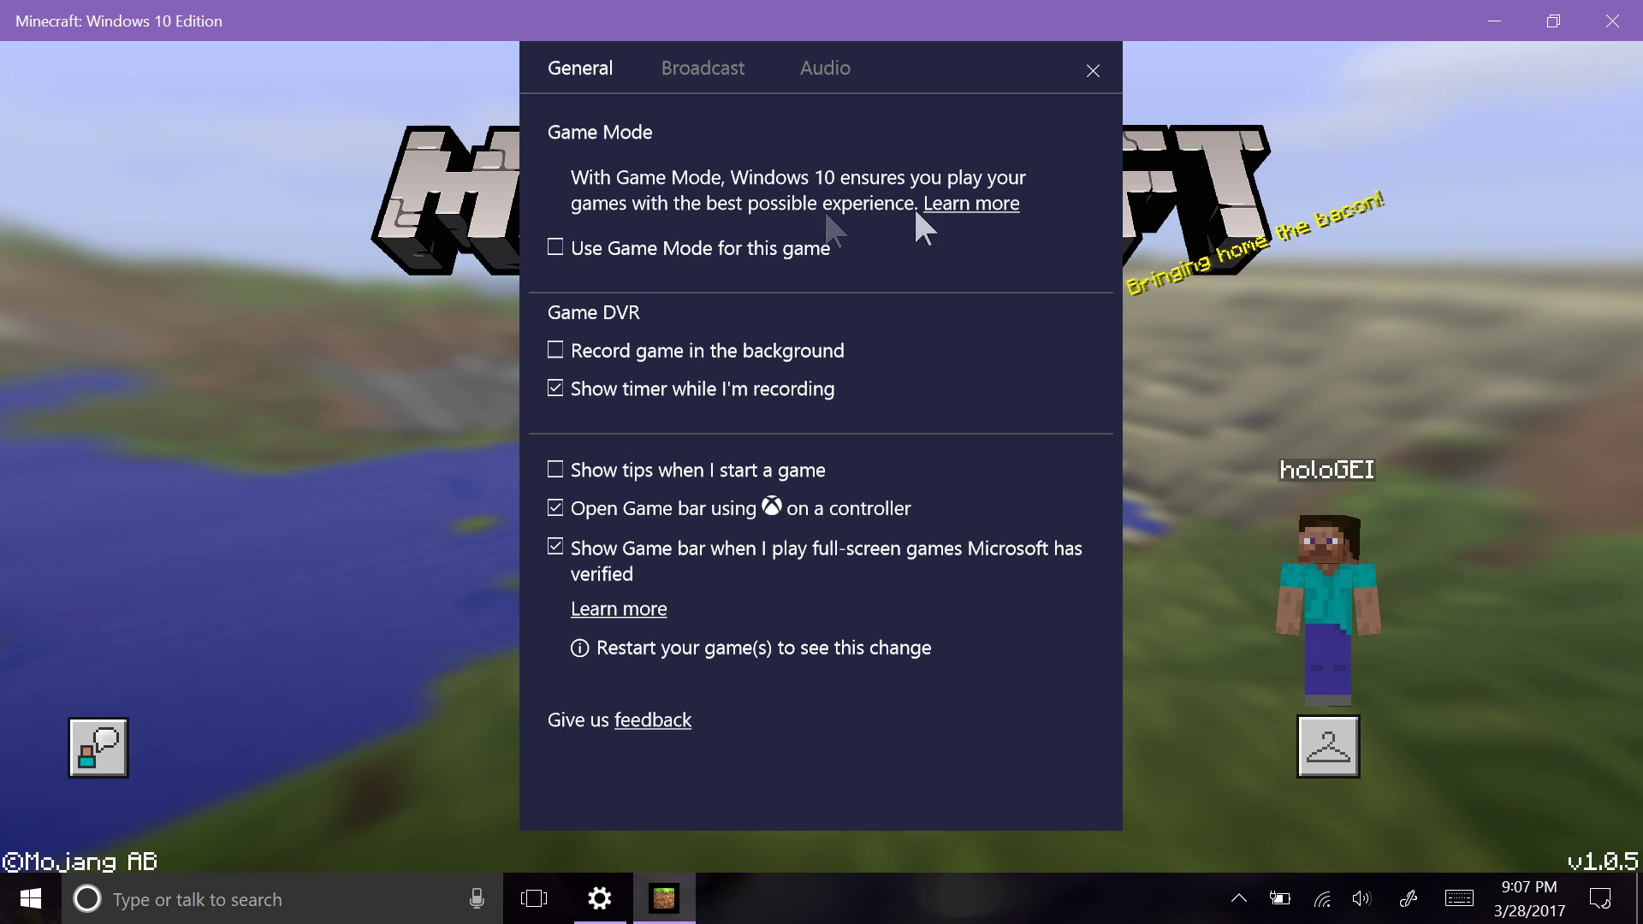
{"action": "left_click", "coordinate": [1092, 69]}
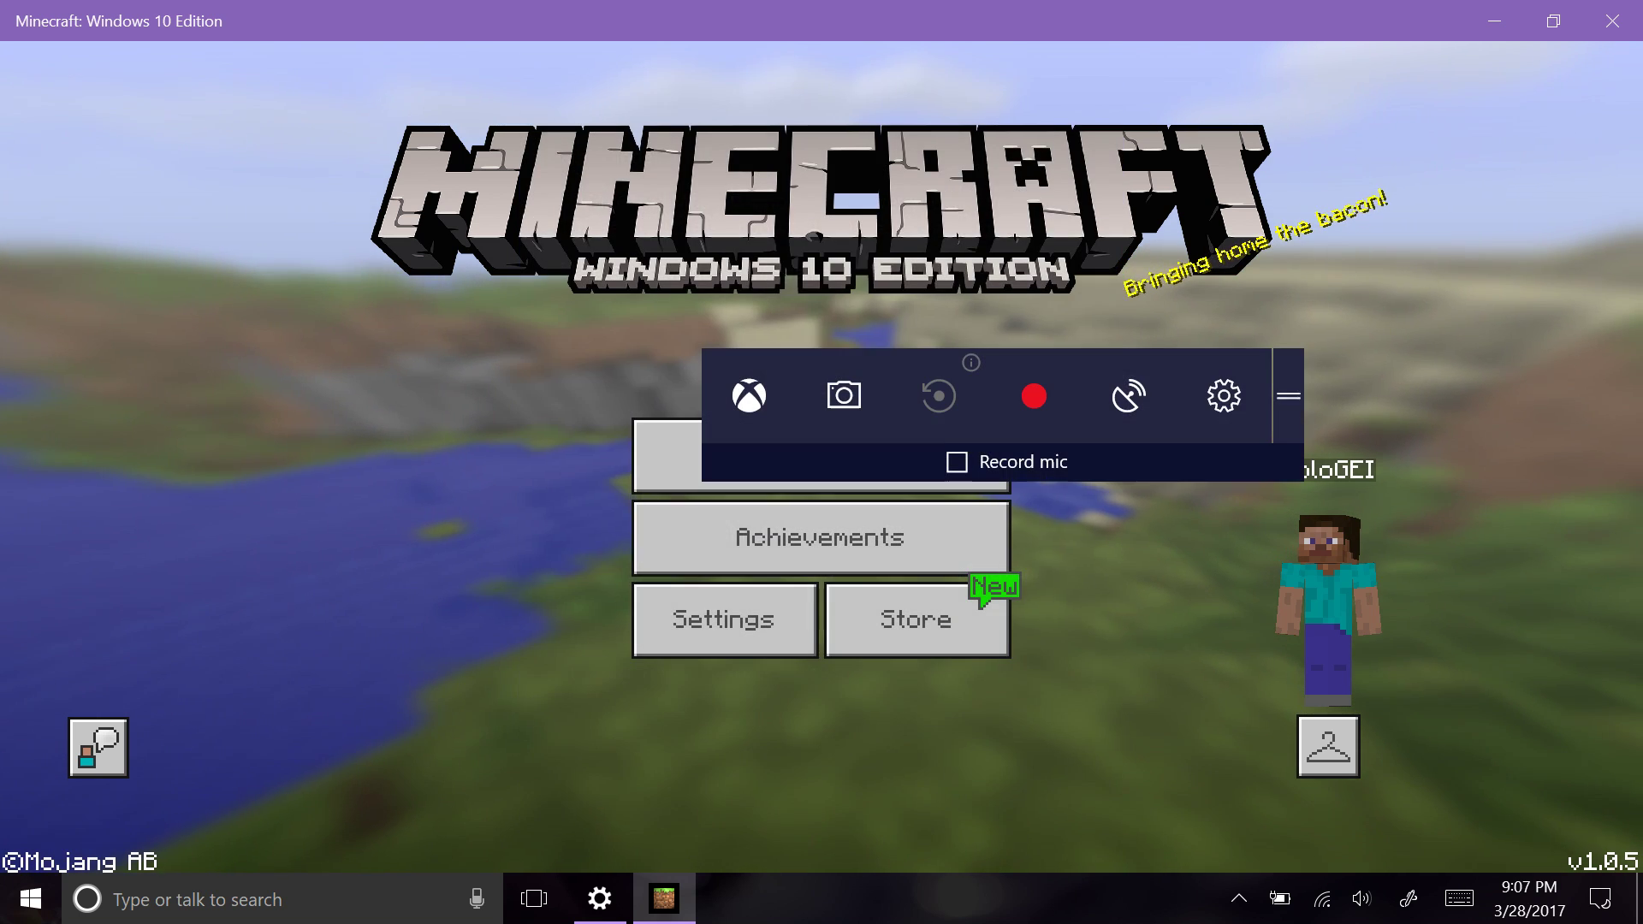
Review the game's Broadcast setup, close it, and quit Minecraft.
{"action": "left_click", "coordinate": [1099, 416]}
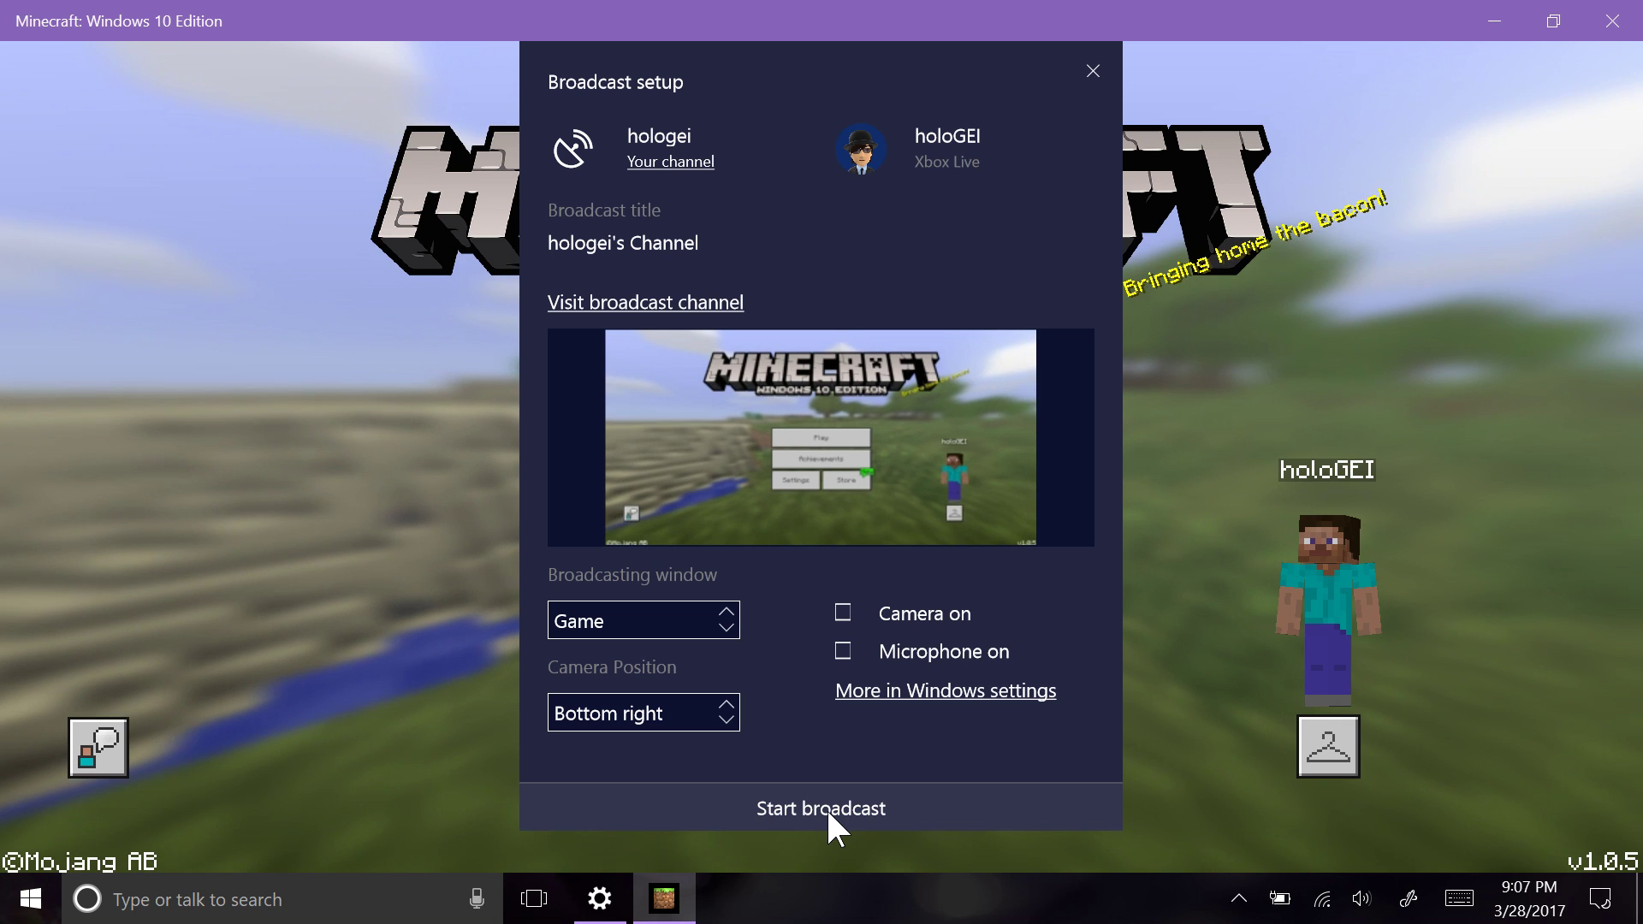
{"action": "left_click", "coordinate": [1099, 74]}
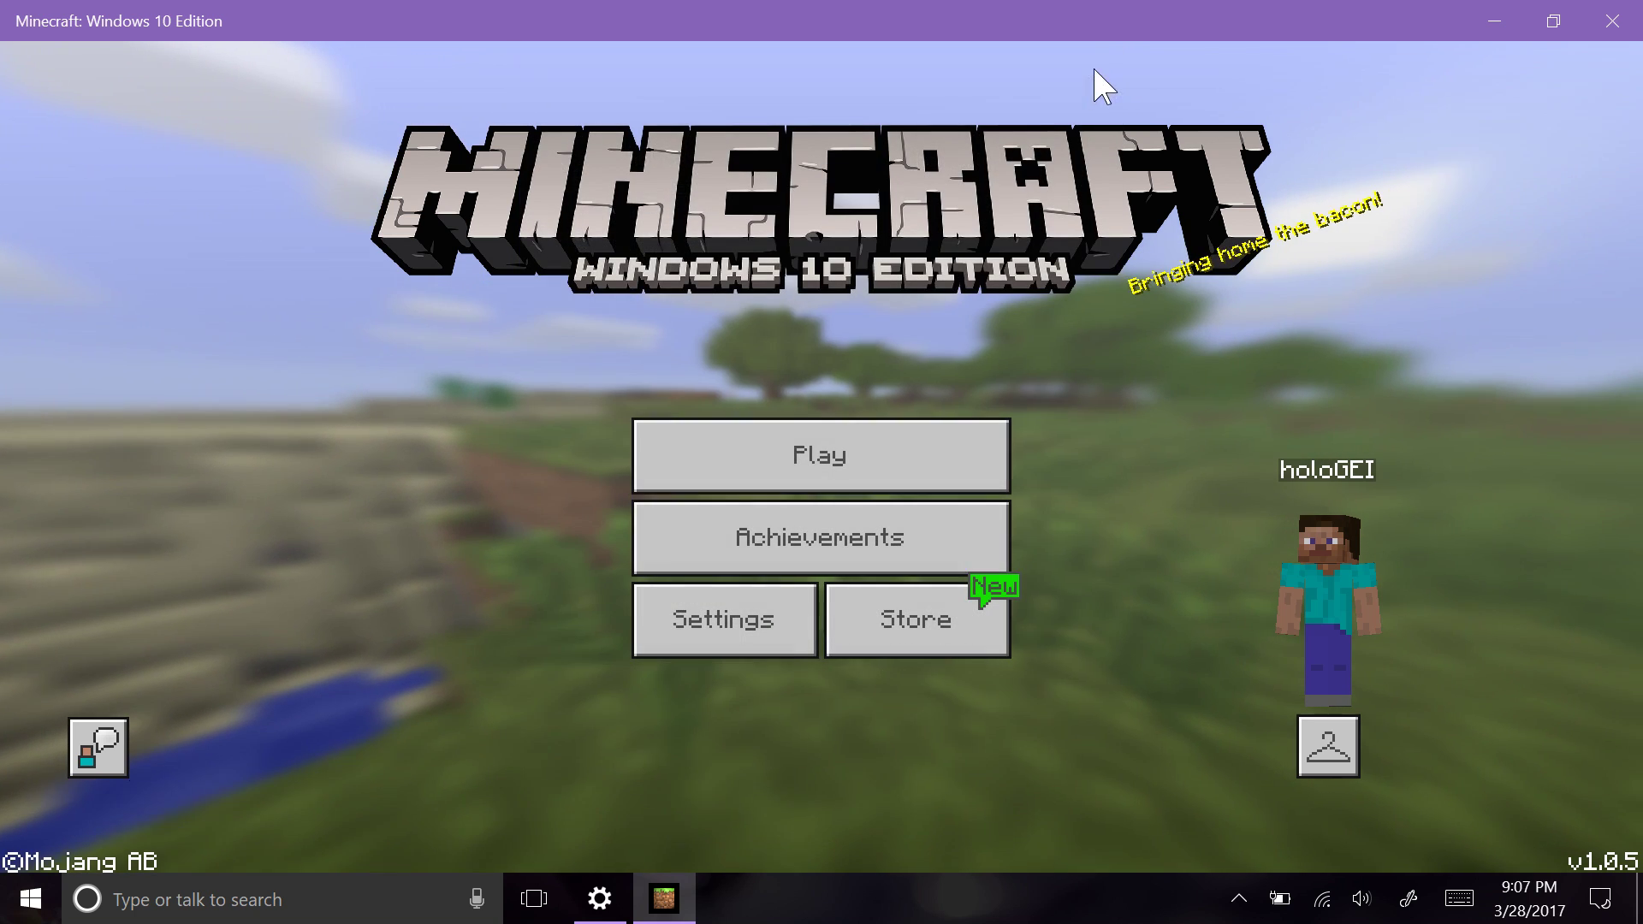
{"action": "left_click", "coordinate": [1597, 22]}
Close Settings and launch Microsoft Edge from the Start menu tile folder.
{"action": "left_click", "coordinate": [1611, 21]}
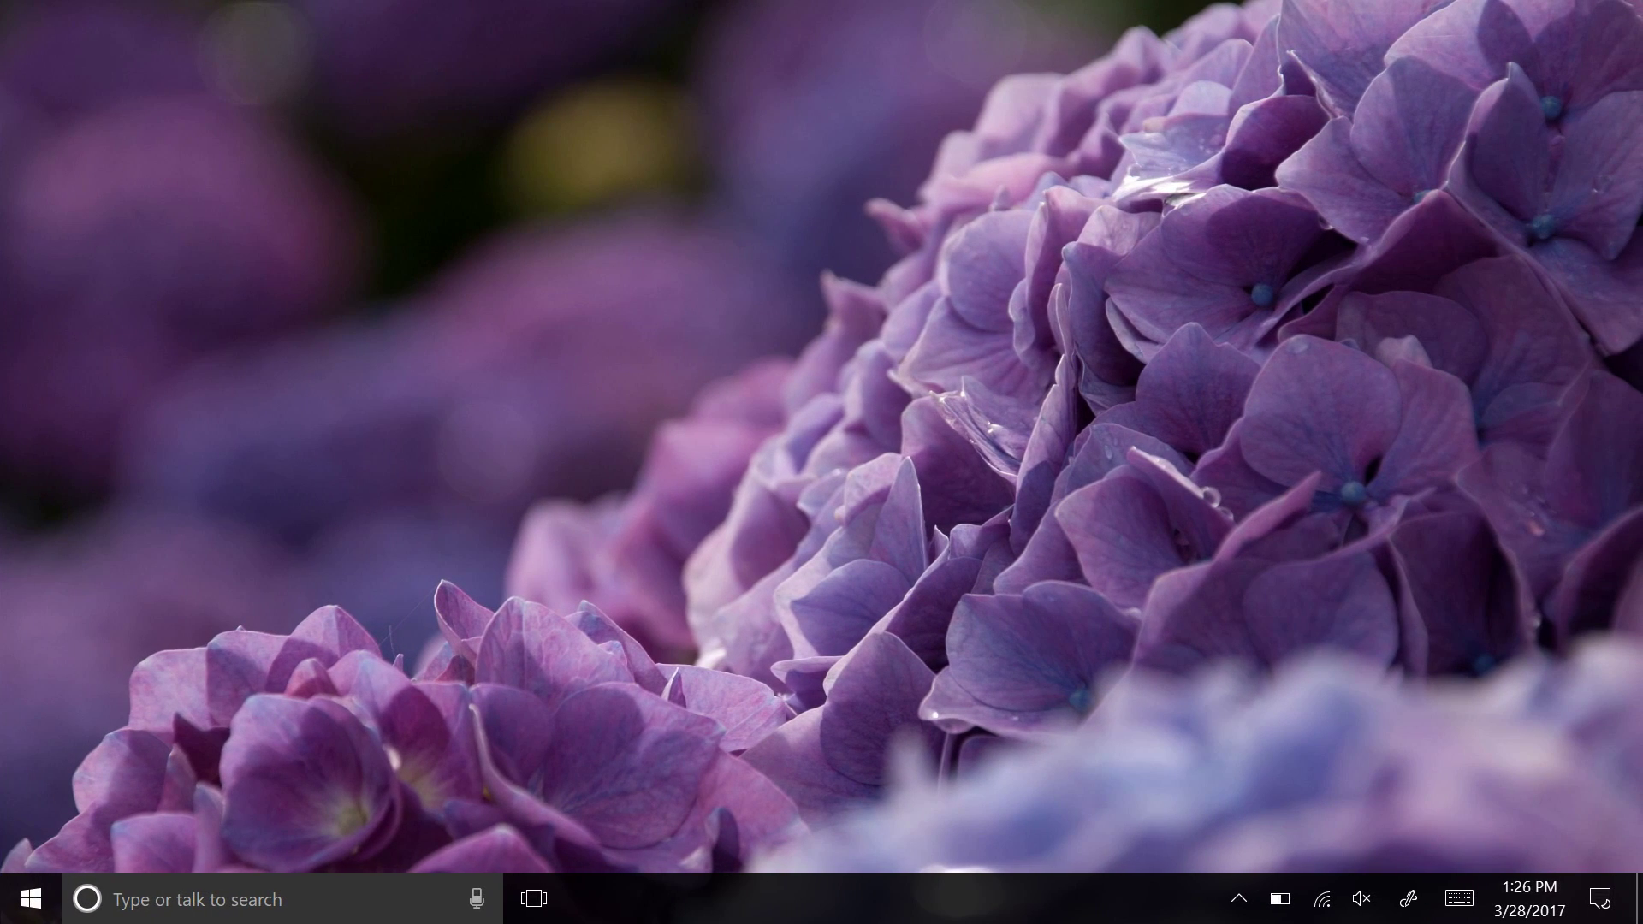
{"action": "left_click", "coordinate": [3, 914]}
{"action": "scroll", "coordinate": [198, 685], "scroll_direction": "down", "scroll_amount": 5}
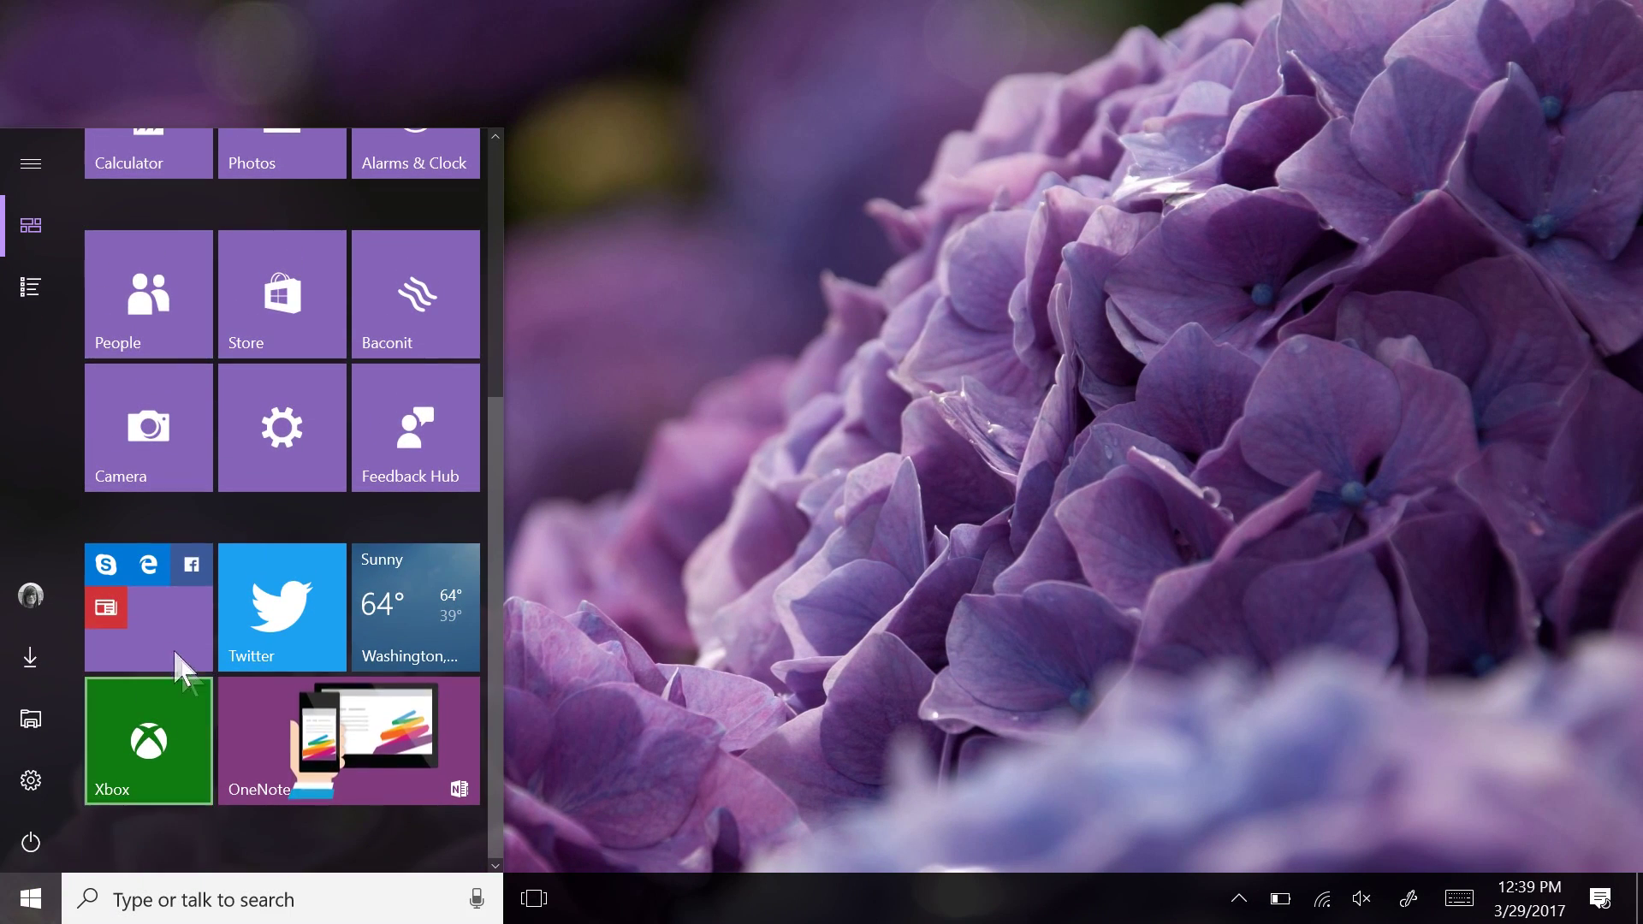
{"action": "left_click", "coordinate": [149, 605]}
{"action": "left_click", "coordinate": [273, 782]}
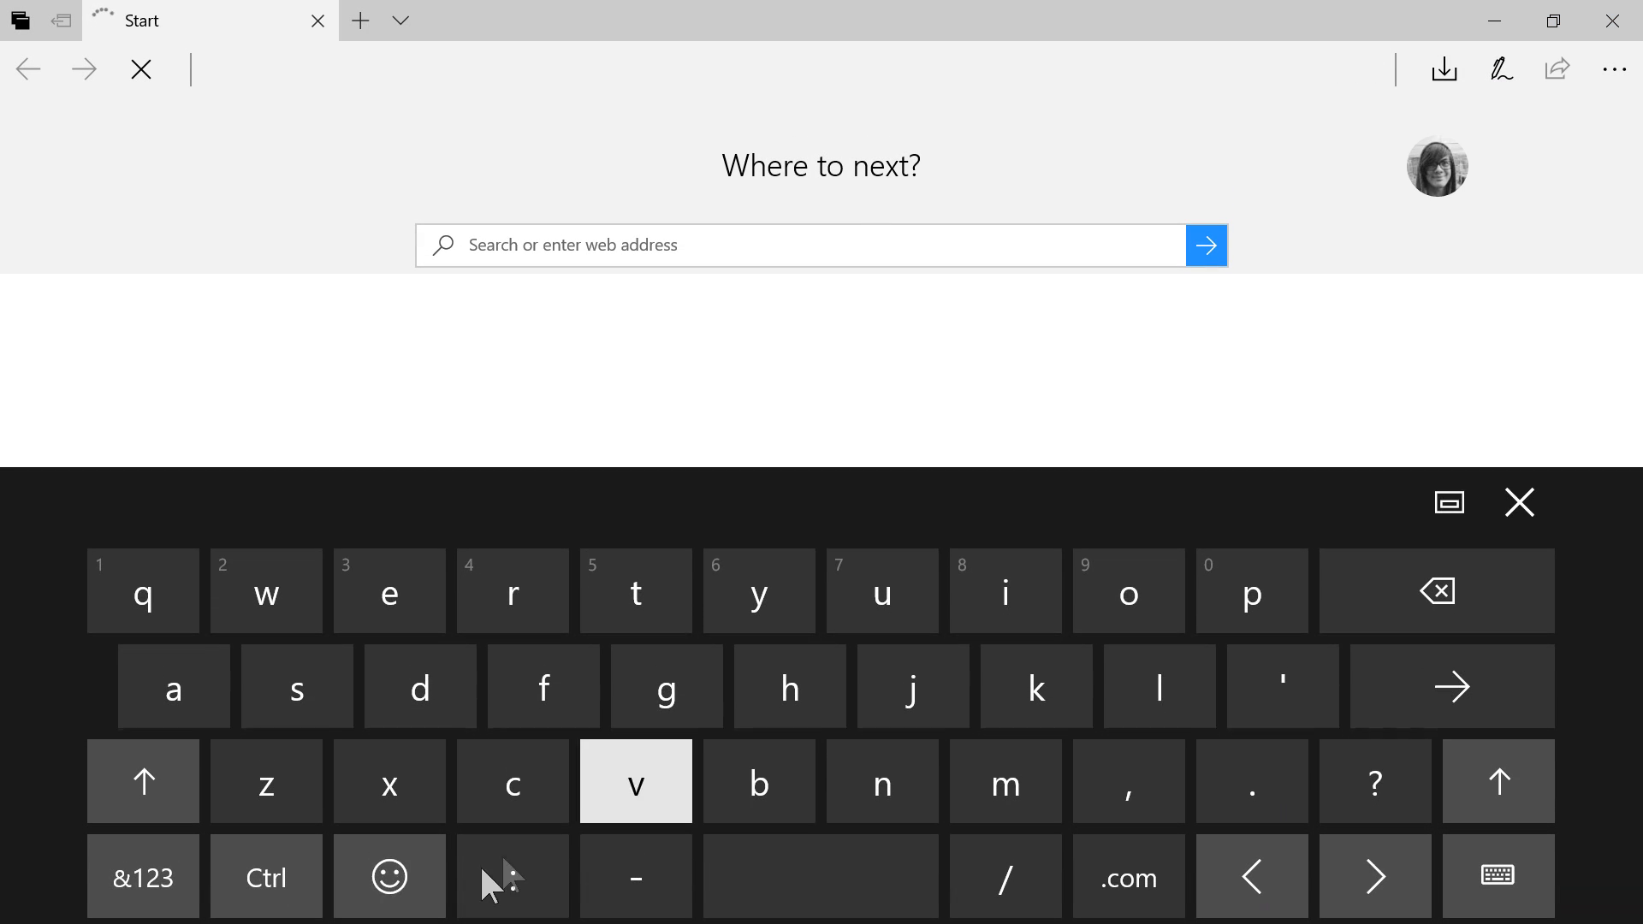
Enter five Smileys emoji into the start-page search with the touch keyboard.
{"action": "left_click", "coordinate": [389, 873]}
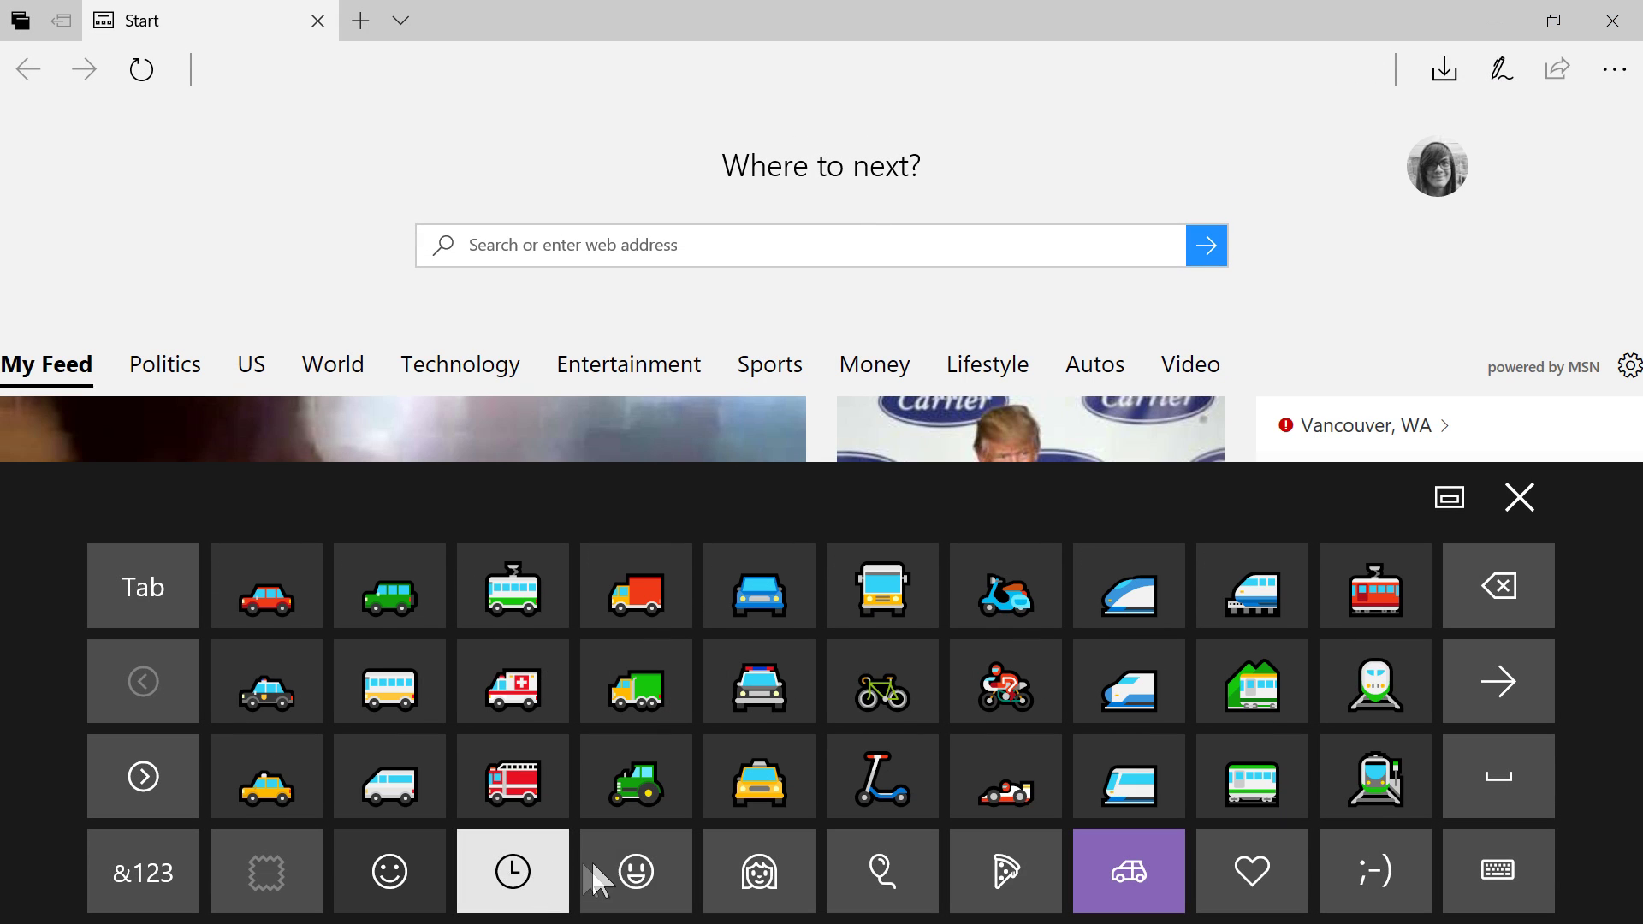
{"action": "left_click", "coordinate": [599, 865]}
{"action": "left_click", "coordinate": [279, 668]}
{"action": "left_click", "coordinate": [279, 663]}
{"action": "left_click", "coordinate": [558, 680]}
{"action": "left_click", "coordinate": [722, 696]}
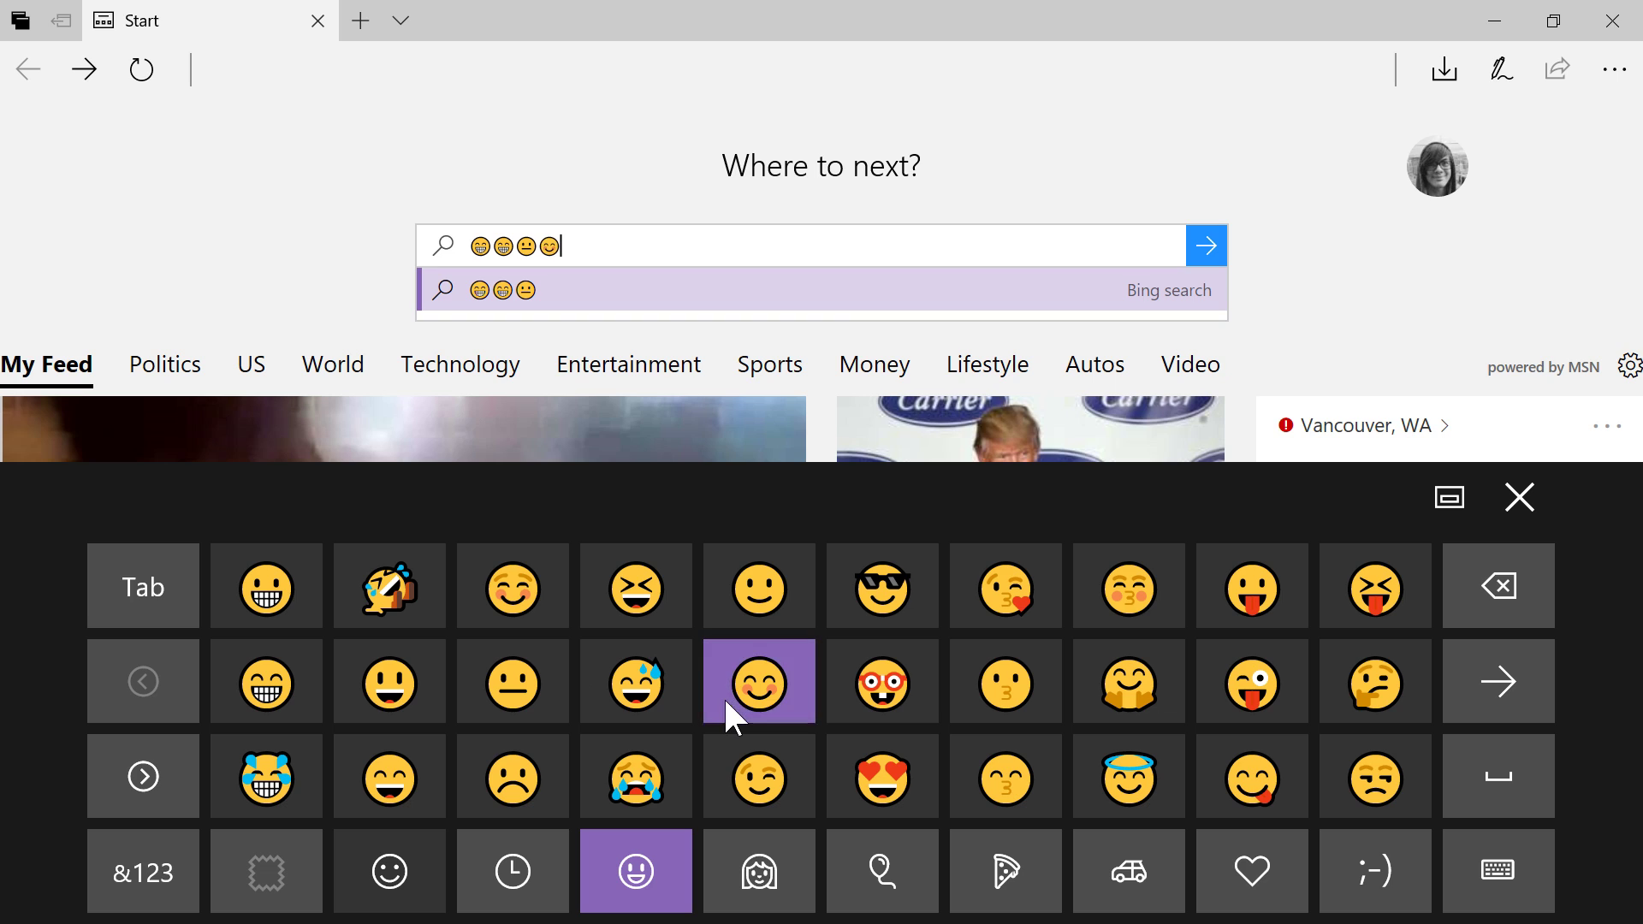
{"action": "left_click", "coordinate": [912, 702]}
{"action": "left_click", "coordinate": [1519, 498]}
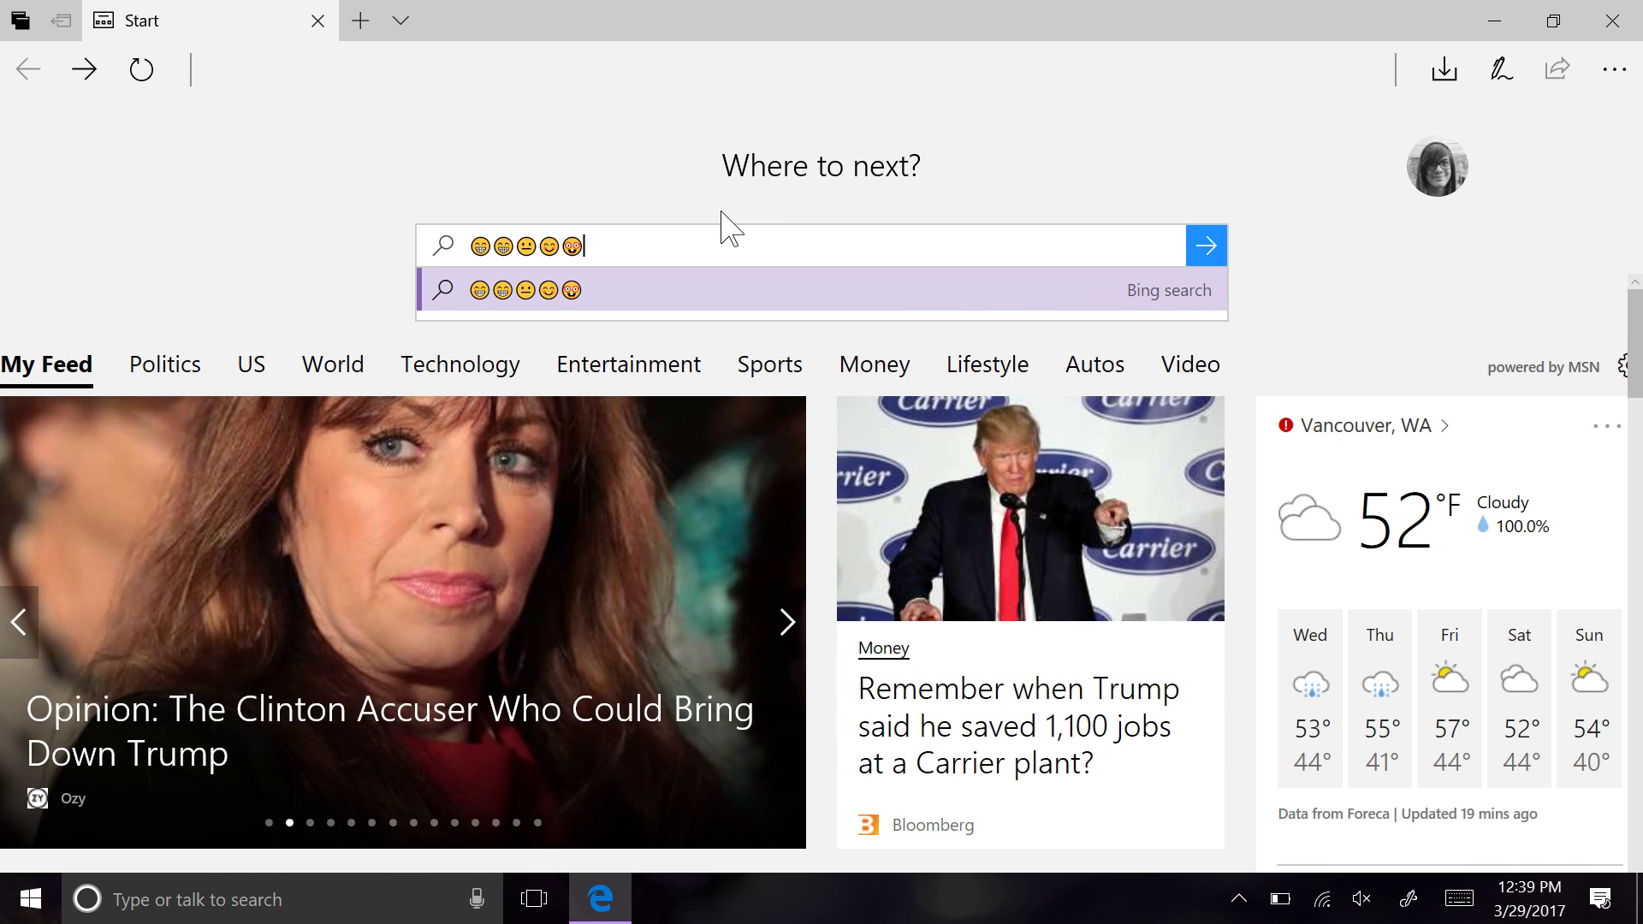
Look through Edge's browser Settings panel, then close it and return to the search box.
{"action": "left_click", "coordinate": [1614, 70]}
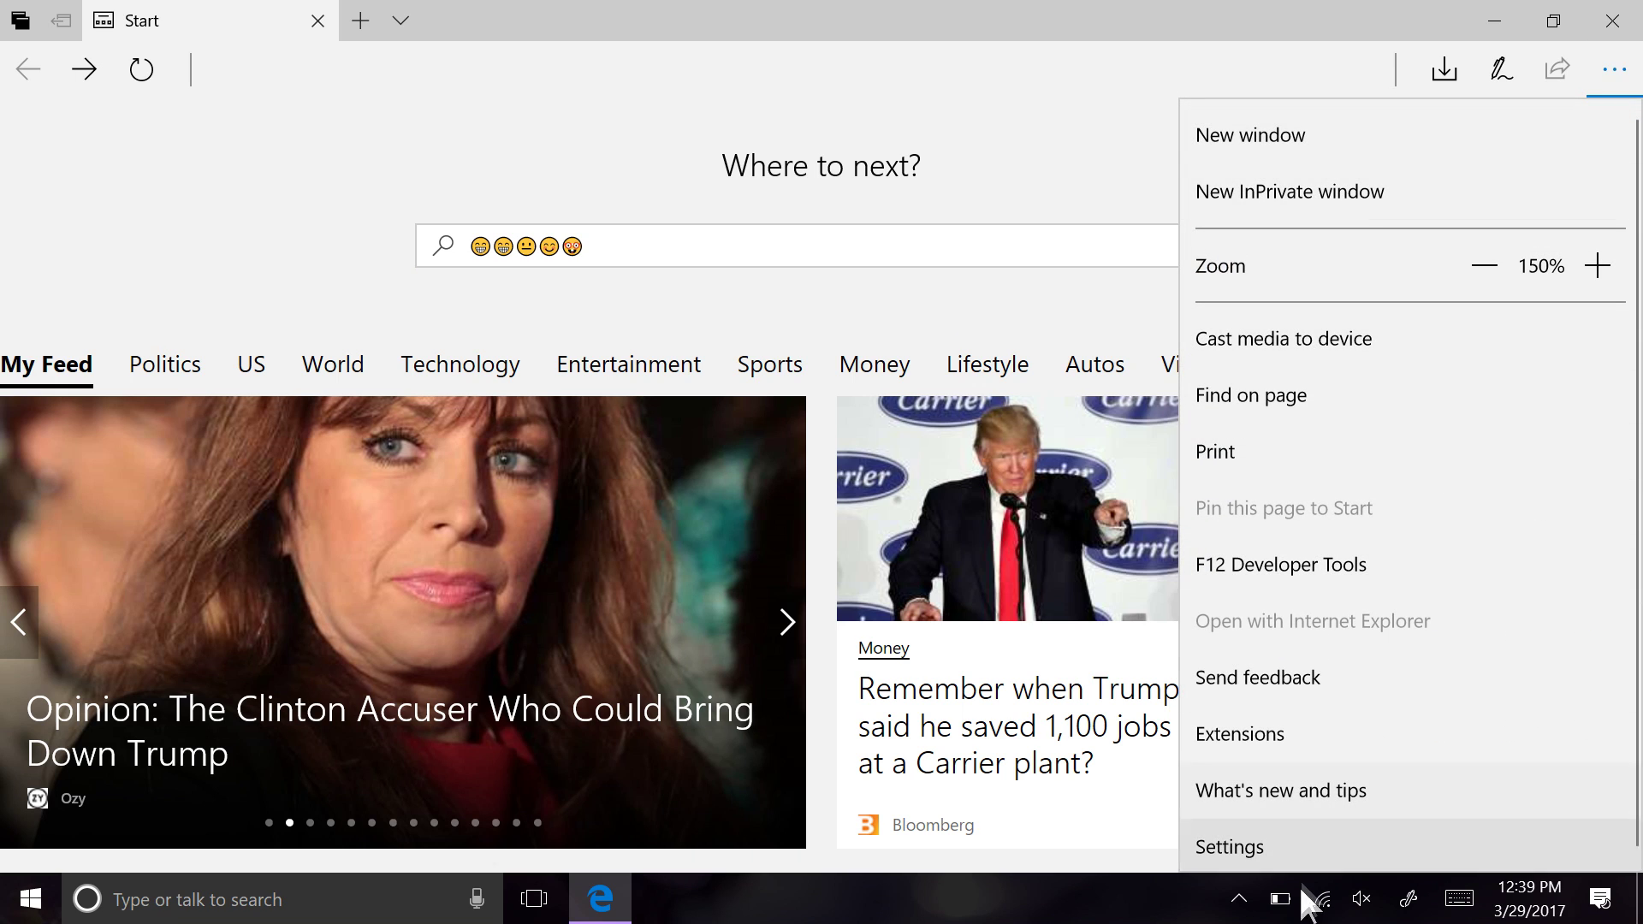
{"action": "left_click", "coordinate": [1282, 852]}
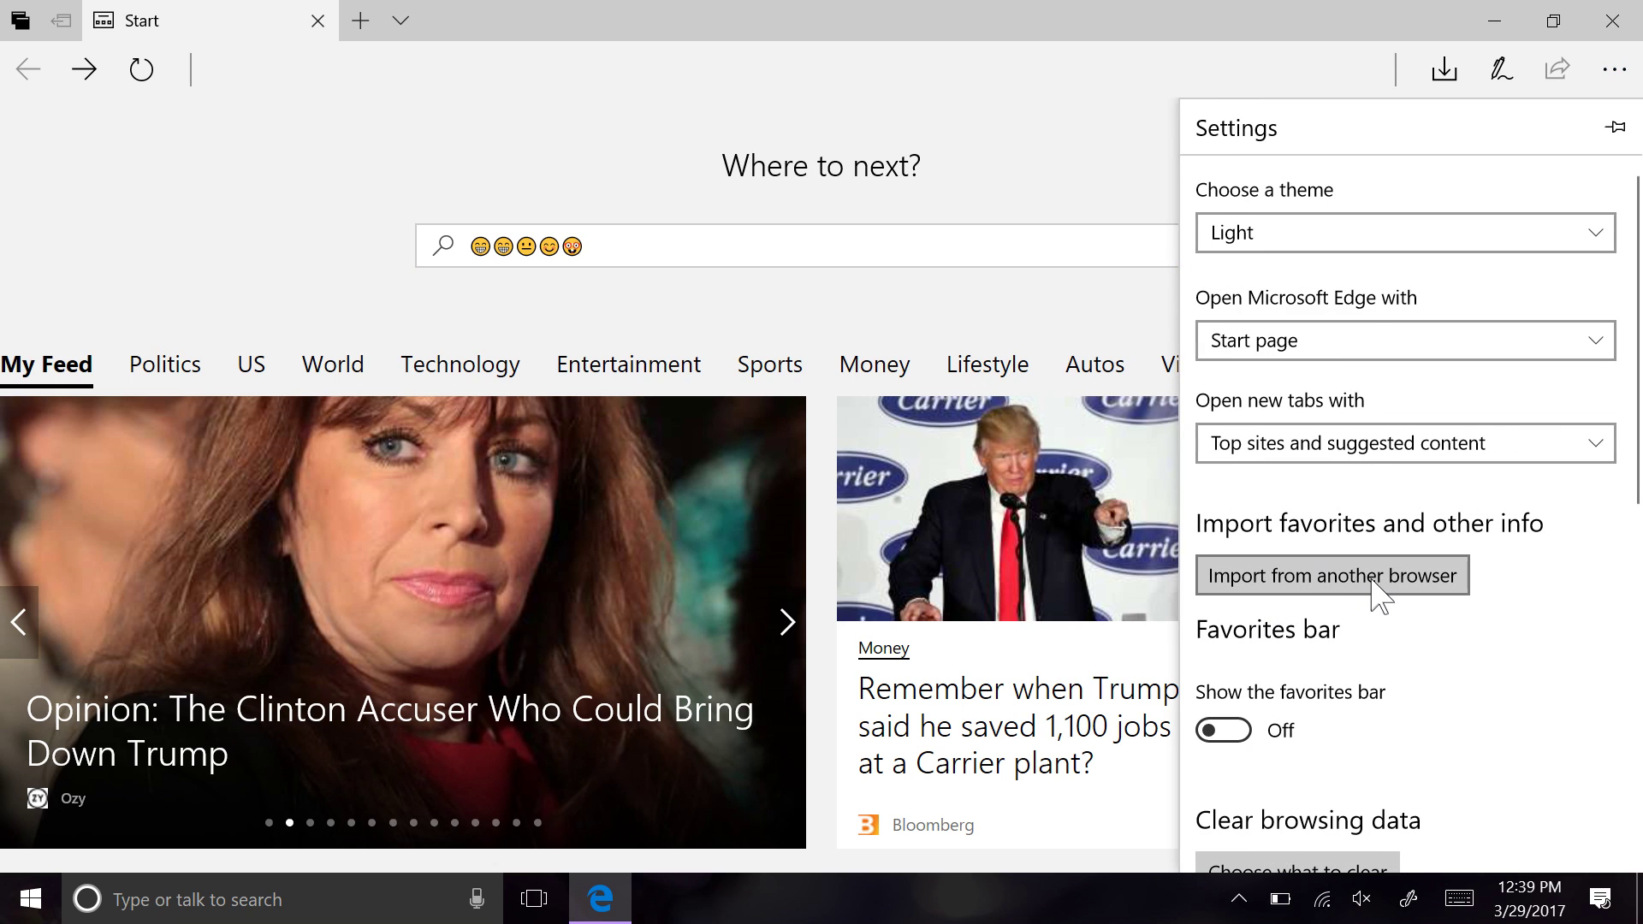
{"action": "scroll", "coordinate": [1367, 599], "scroll_direction": "down", "scroll_amount": 9}
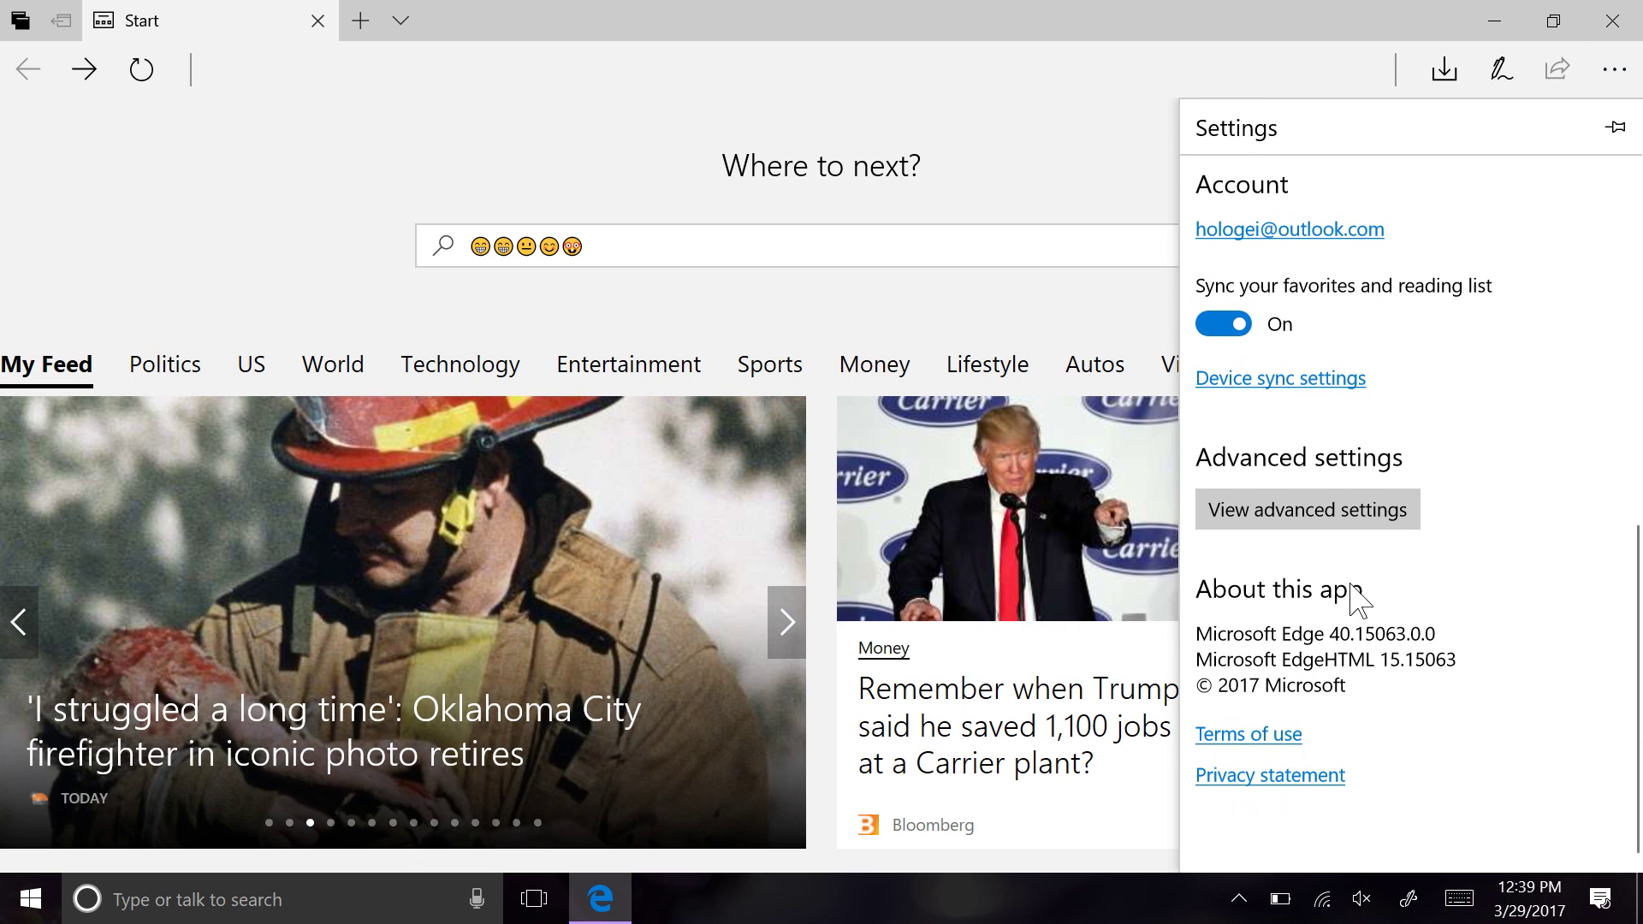
{"action": "scroll", "coordinate": [1359, 599], "scroll_direction": "up", "scroll_amount": 9}
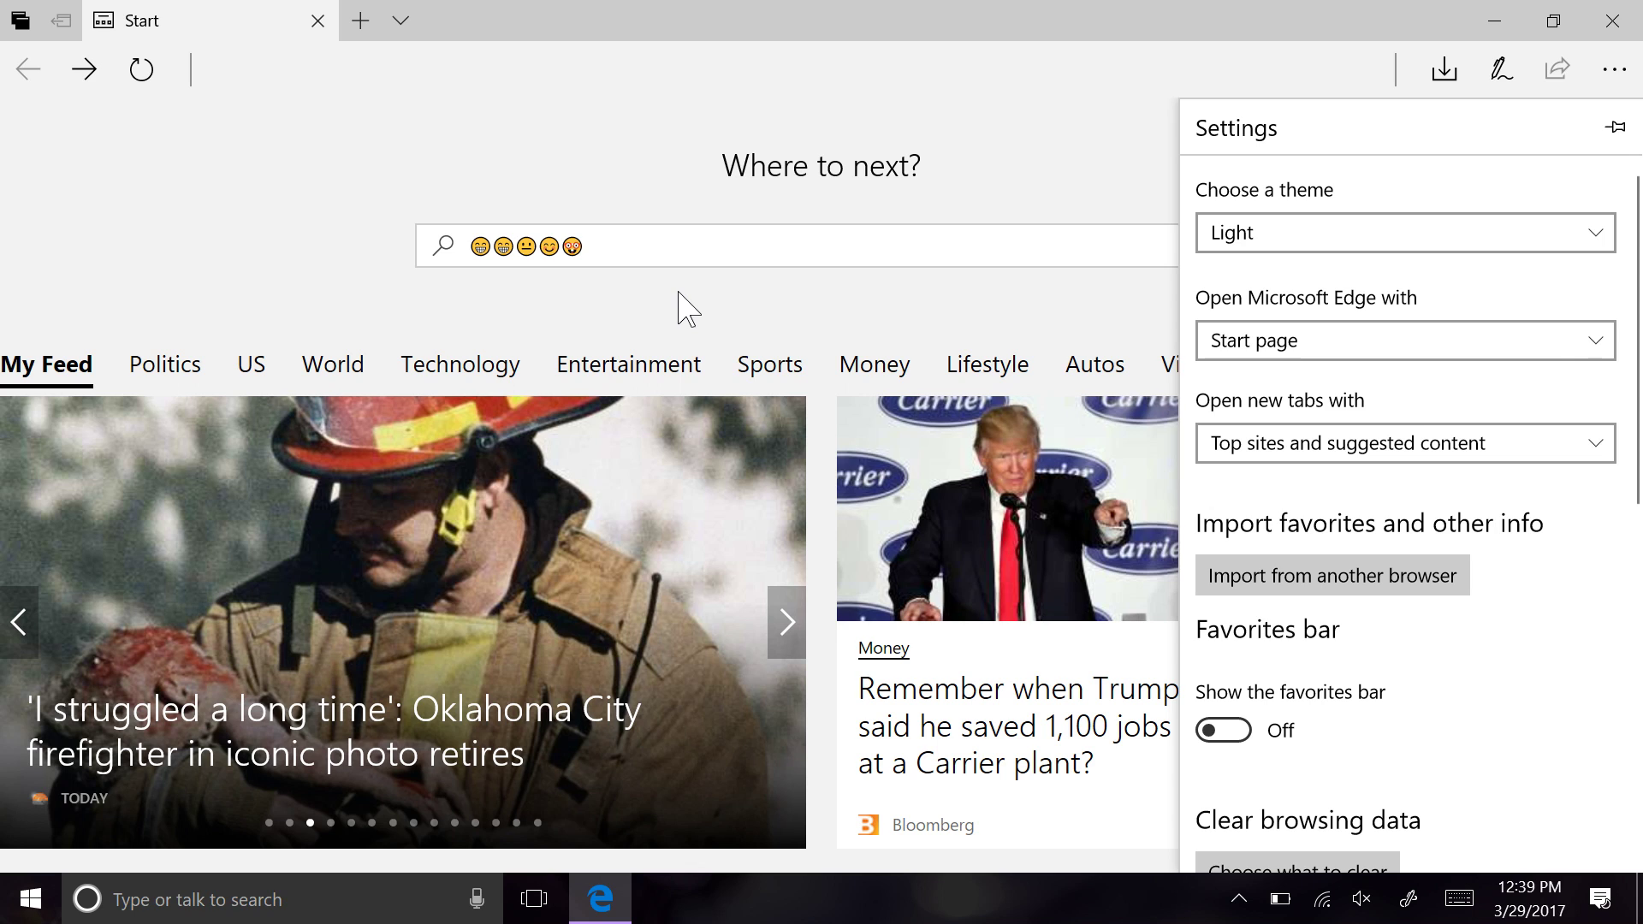
{"action": "left_click", "coordinate": [654, 247]}
Search Bing for 'super mario flash' and open the Pouetpu-games result.
{"action": "type", "text": "super "}
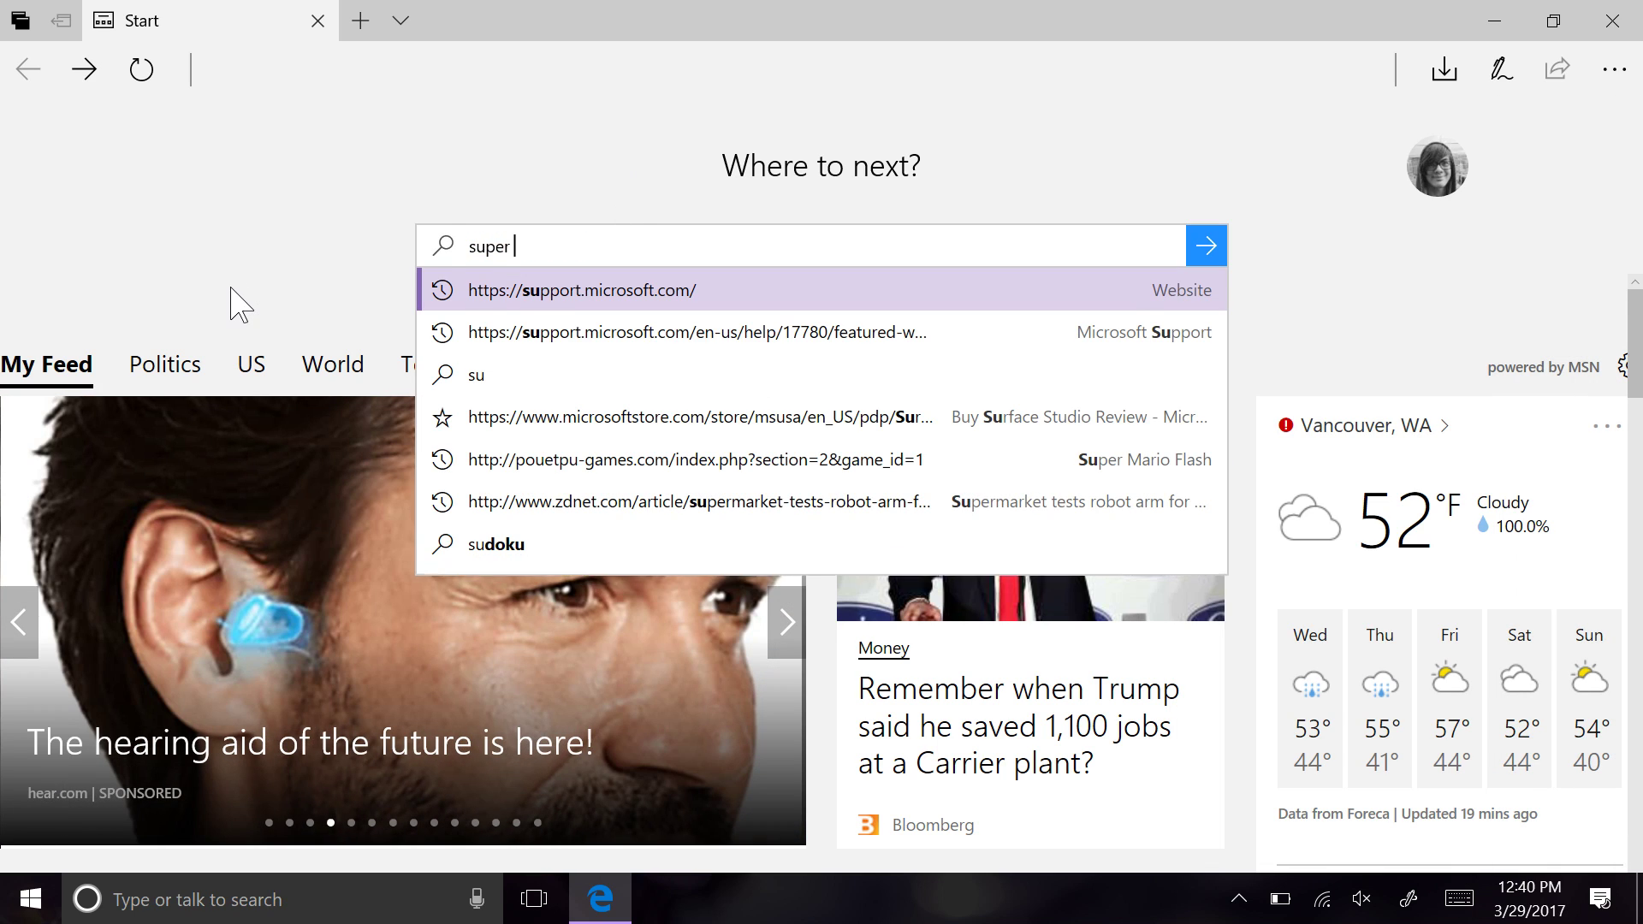
{"action": "type", "text": "mario flash"}
{"action": "key", "text": "Return"}
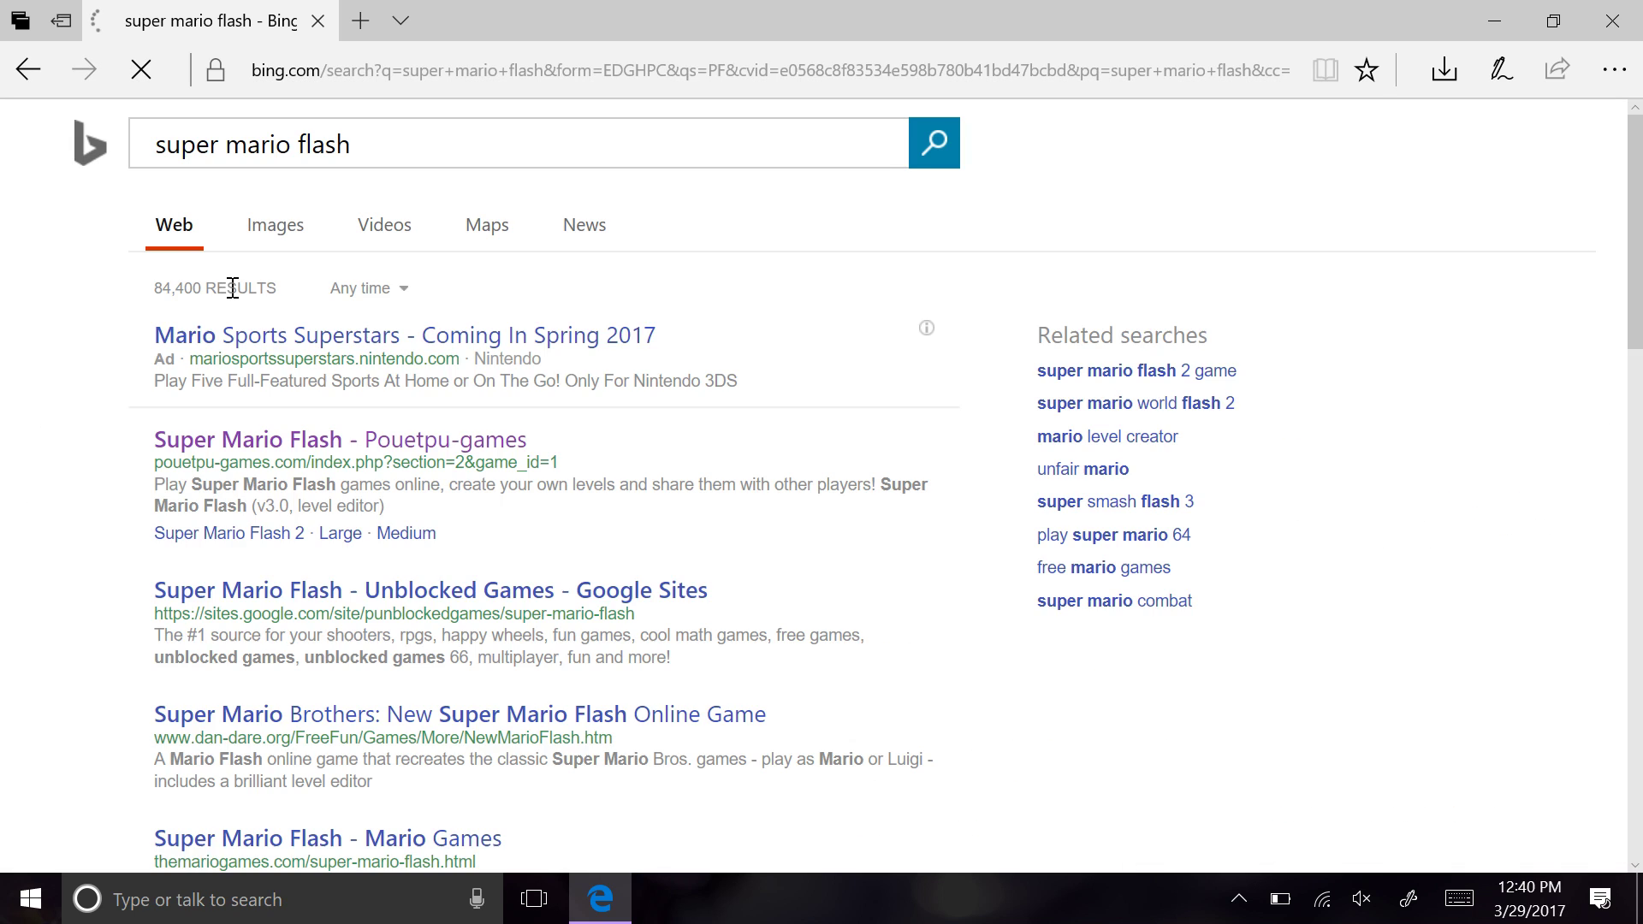
{"action": "left_click", "coordinate": [387, 451]}
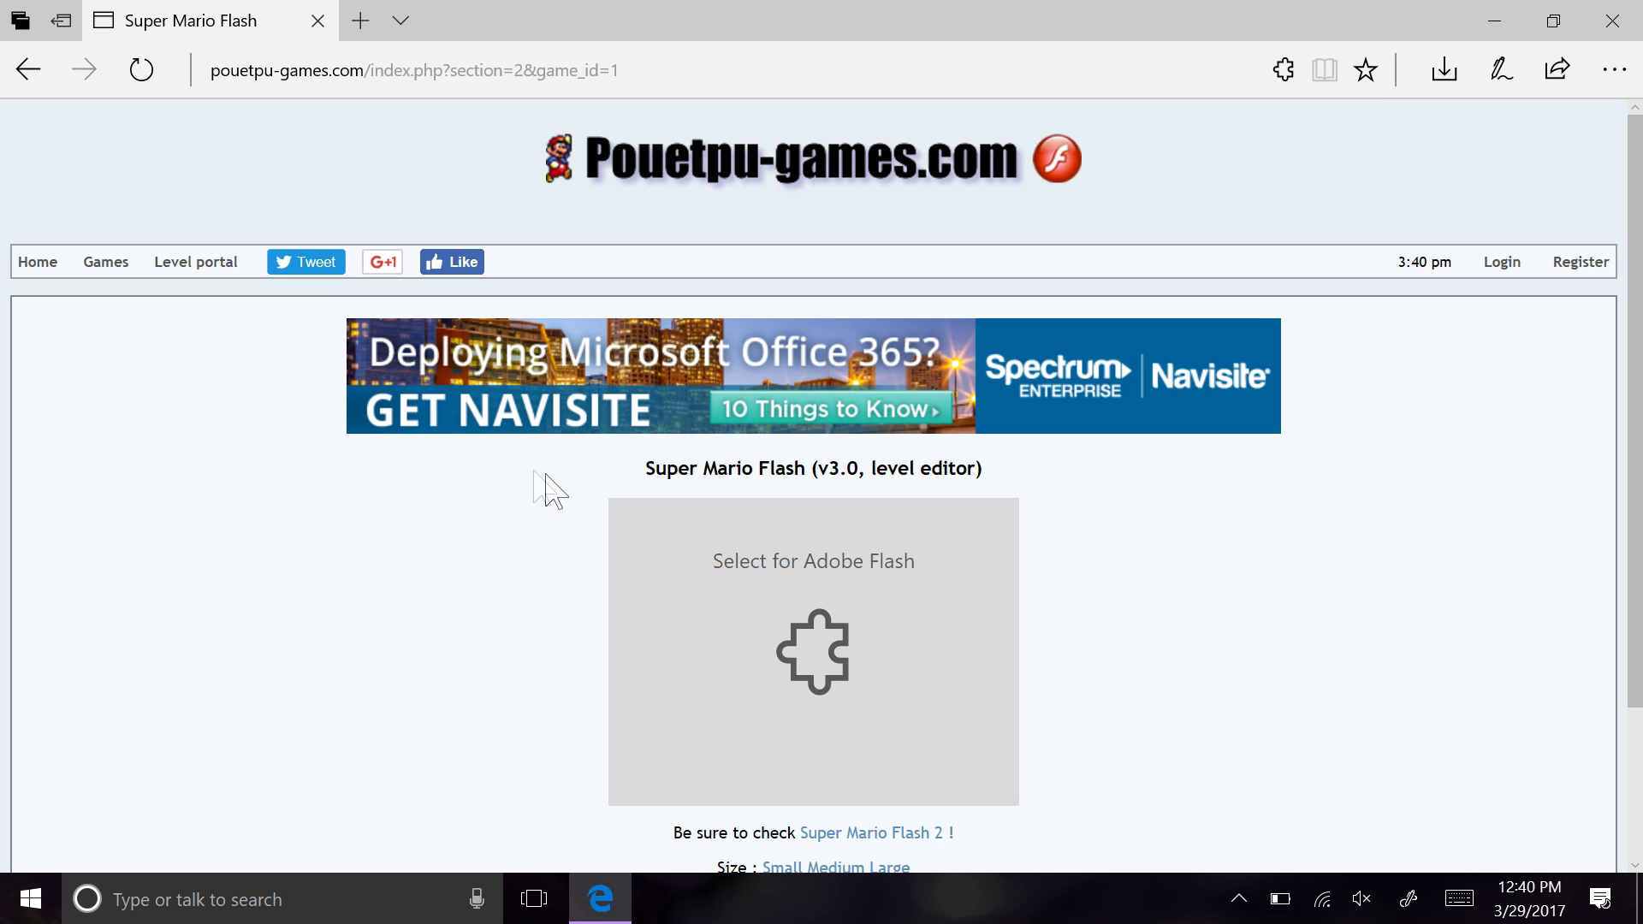
Allow Flash once on the Super Mario Flash page so the game plays, then open a new tab.
{"action": "scroll", "coordinate": [737, 591], "scroll_direction": "down", "scroll_amount": 3}
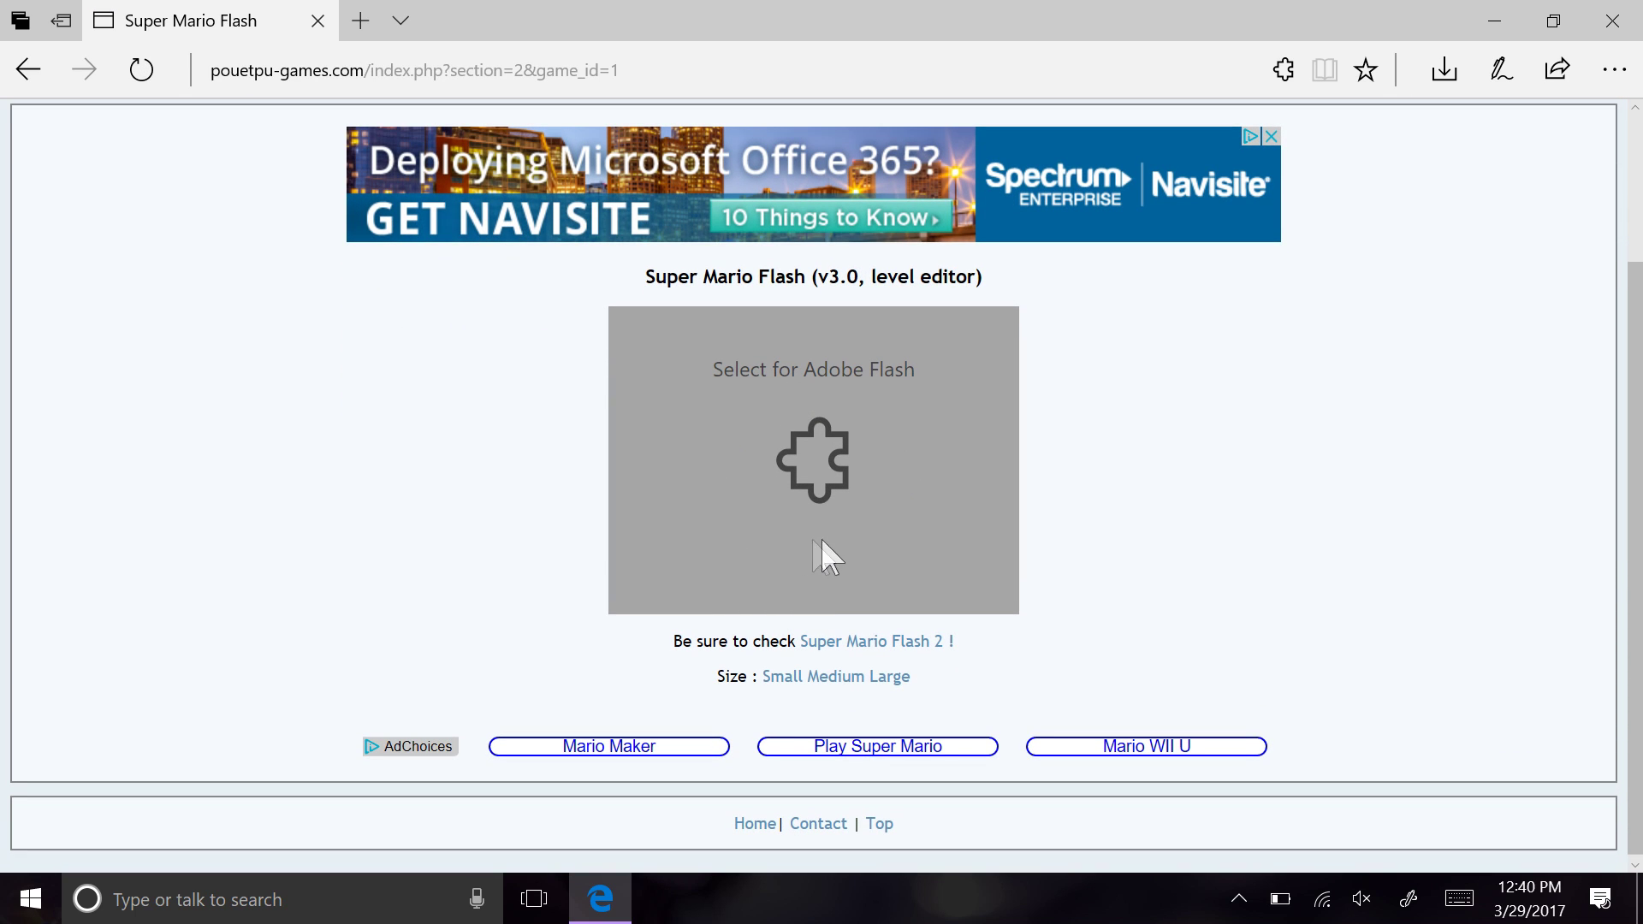
{"action": "left_click", "coordinate": [1284, 70]}
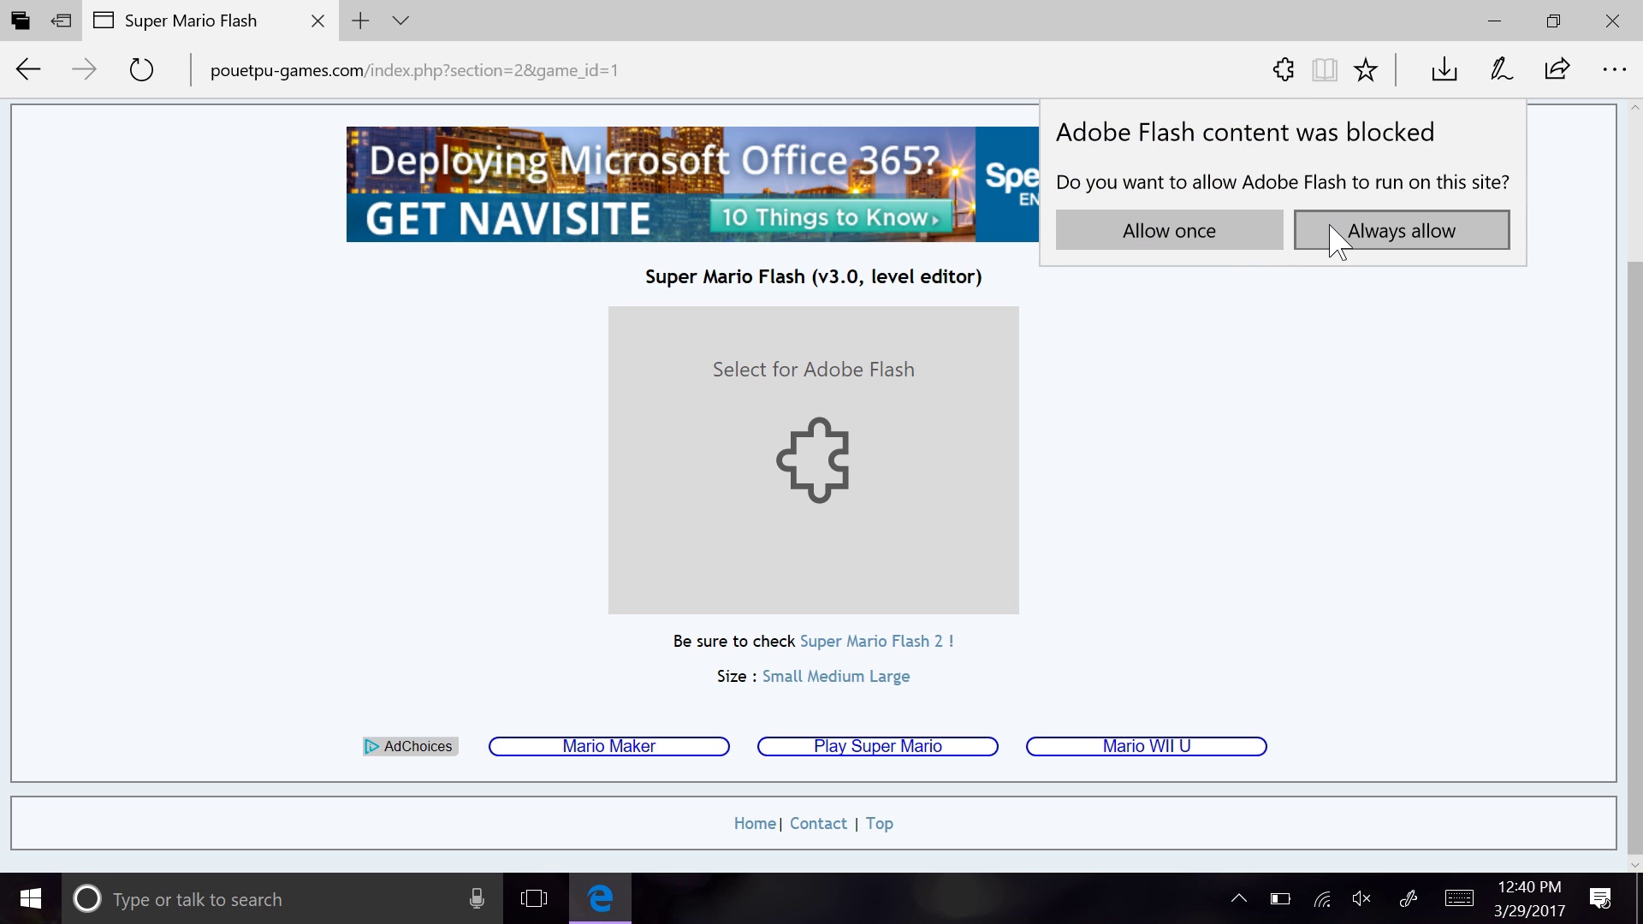
{"action": "left_click", "coordinate": [1241, 229]}
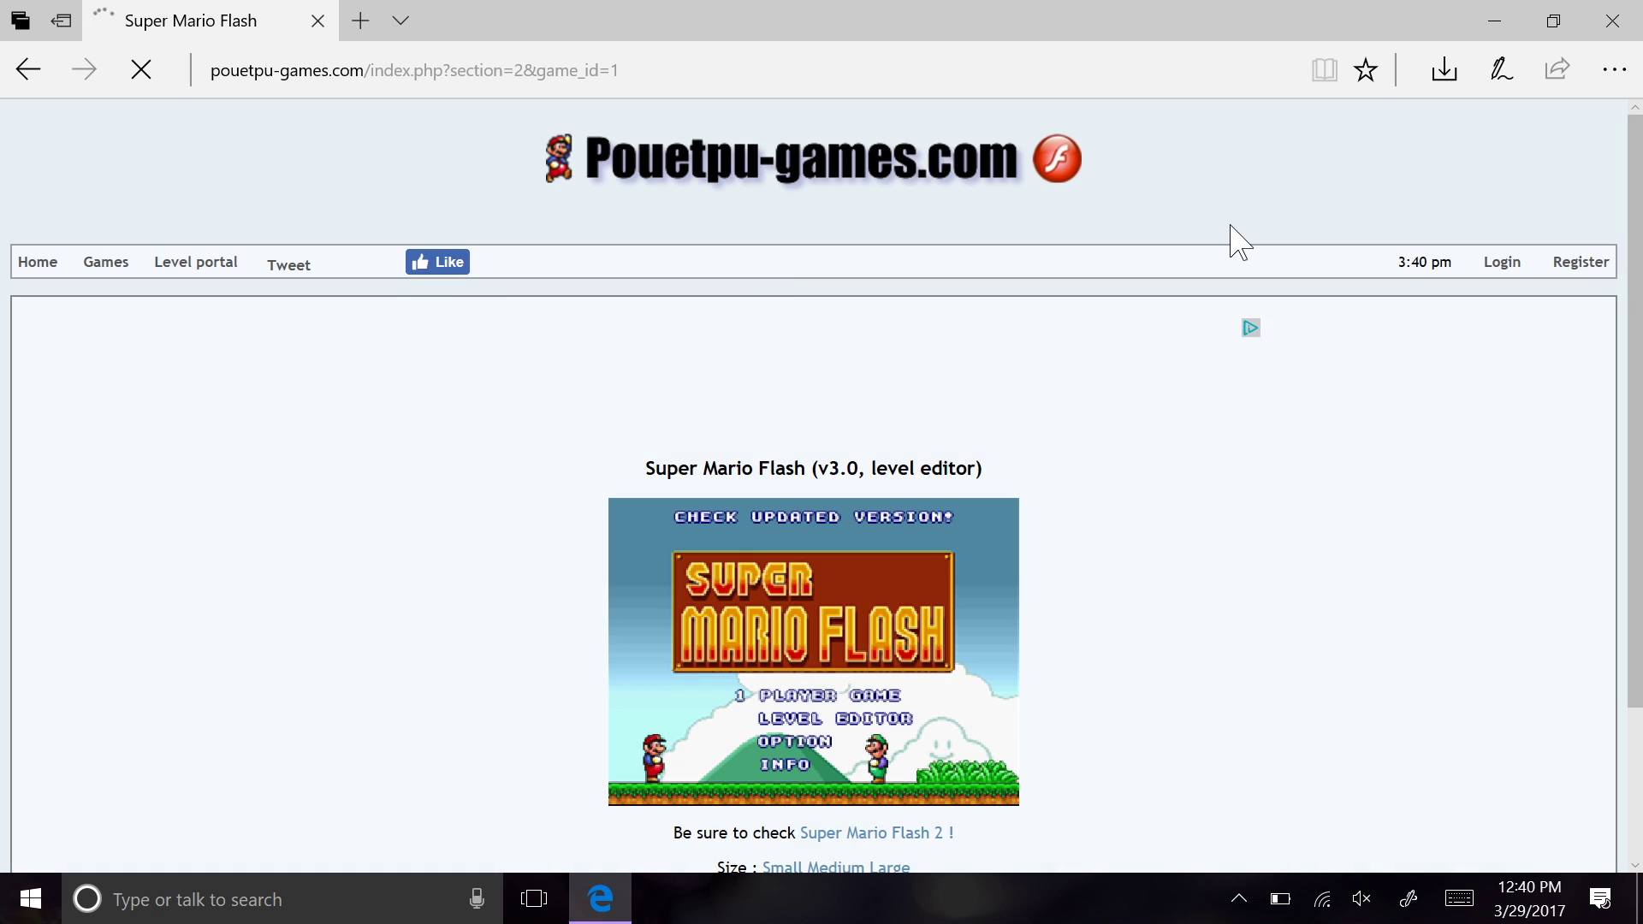
{"action": "scroll", "coordinate": [1238, 244], "scroll_direction": "down", "scroll_amount": 2}
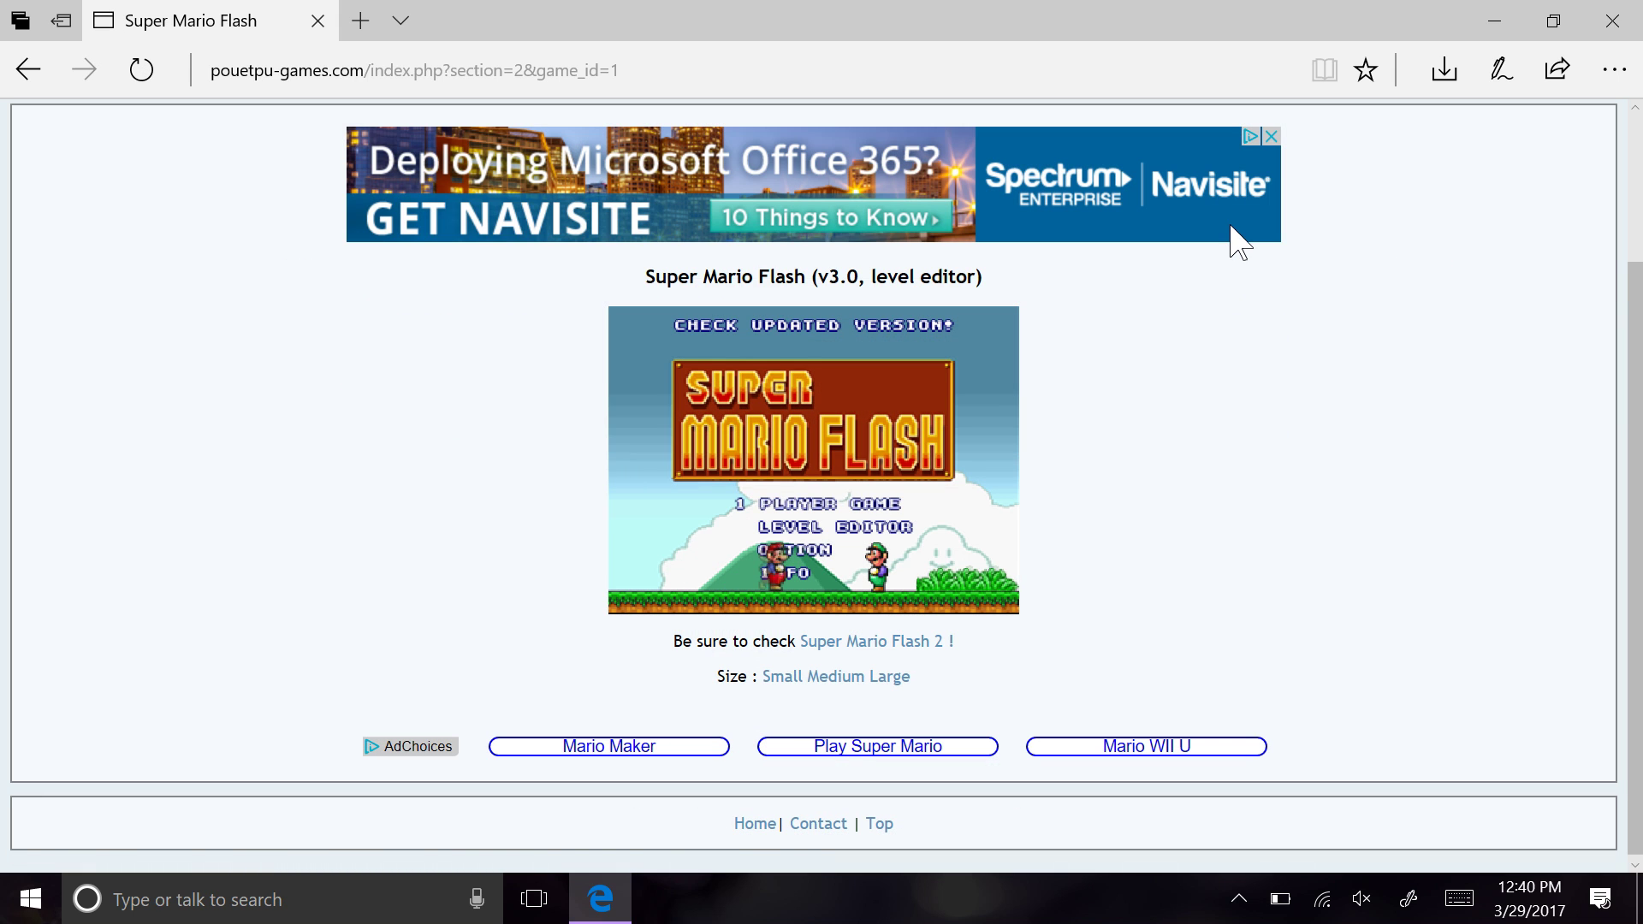
{"action": "left_click", "coordinate": [366, 34]}
Go to bing.com and set both open tabs aside, using the tab previews.
{"action": "type", "text": "bing"}
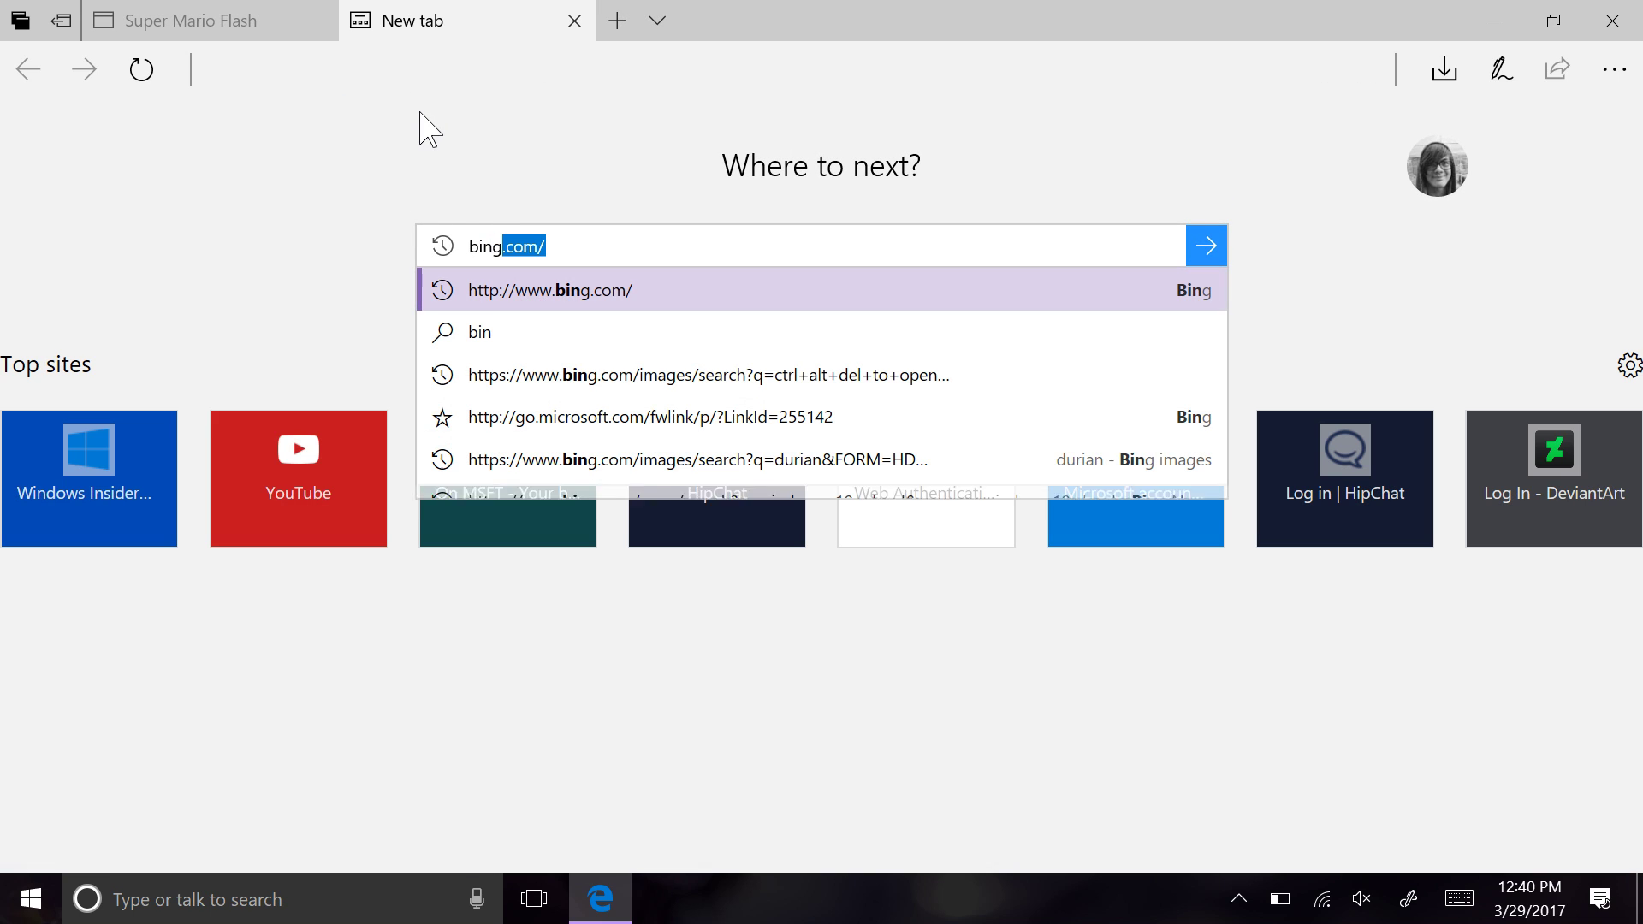
{"action": "key", "text": "Return"}
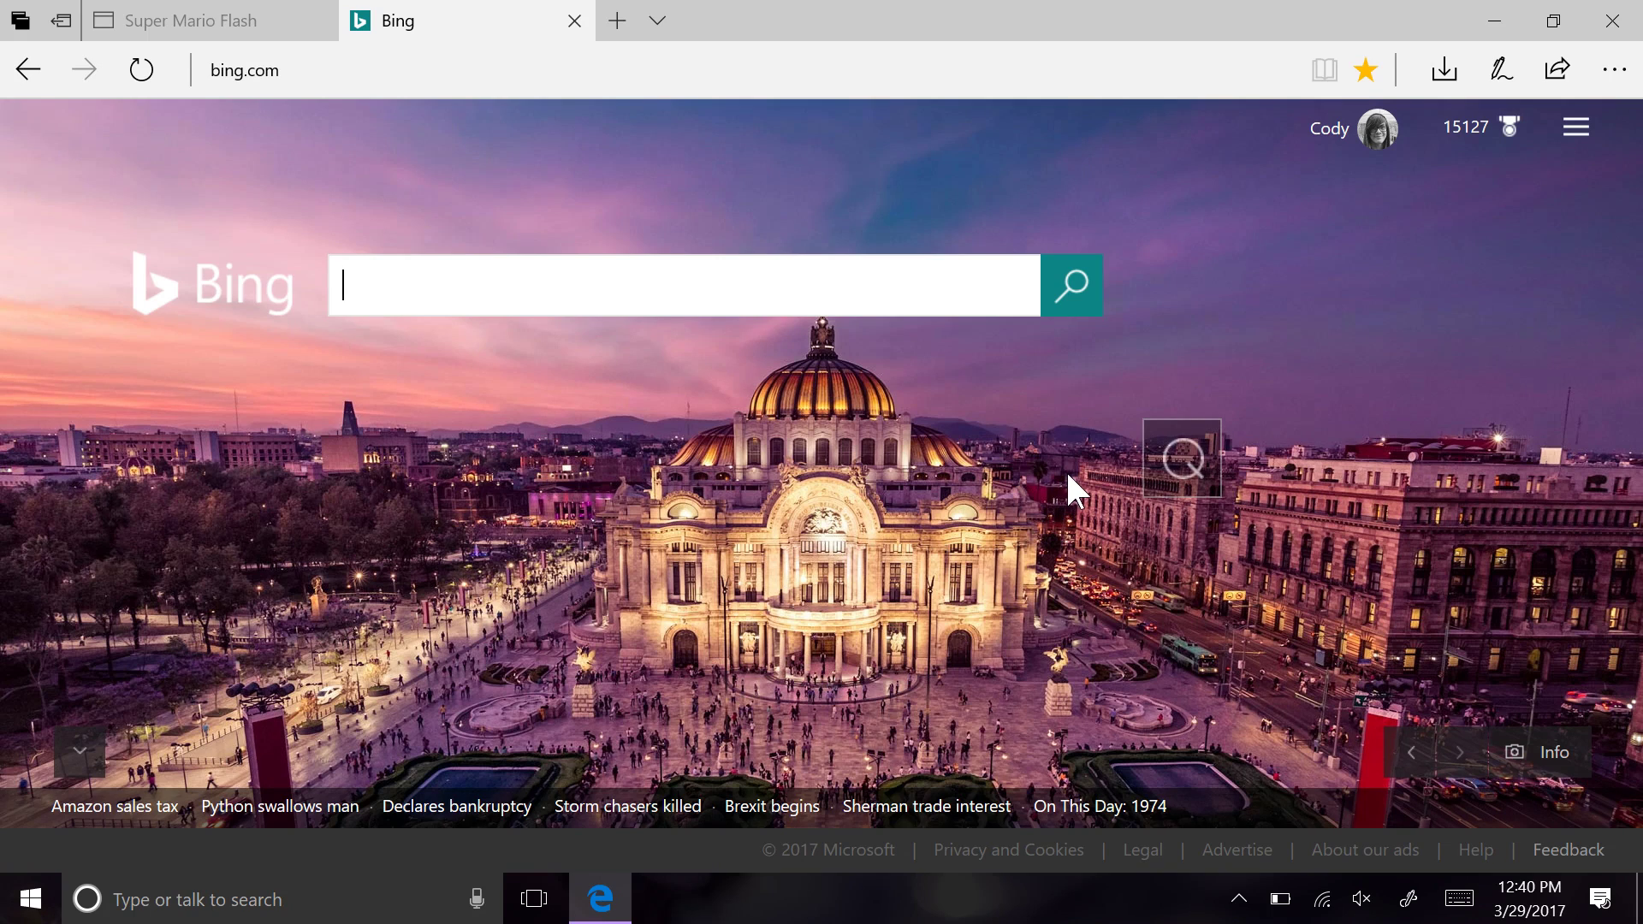
{"action": "left_click", "coordinate": [657, 22]}
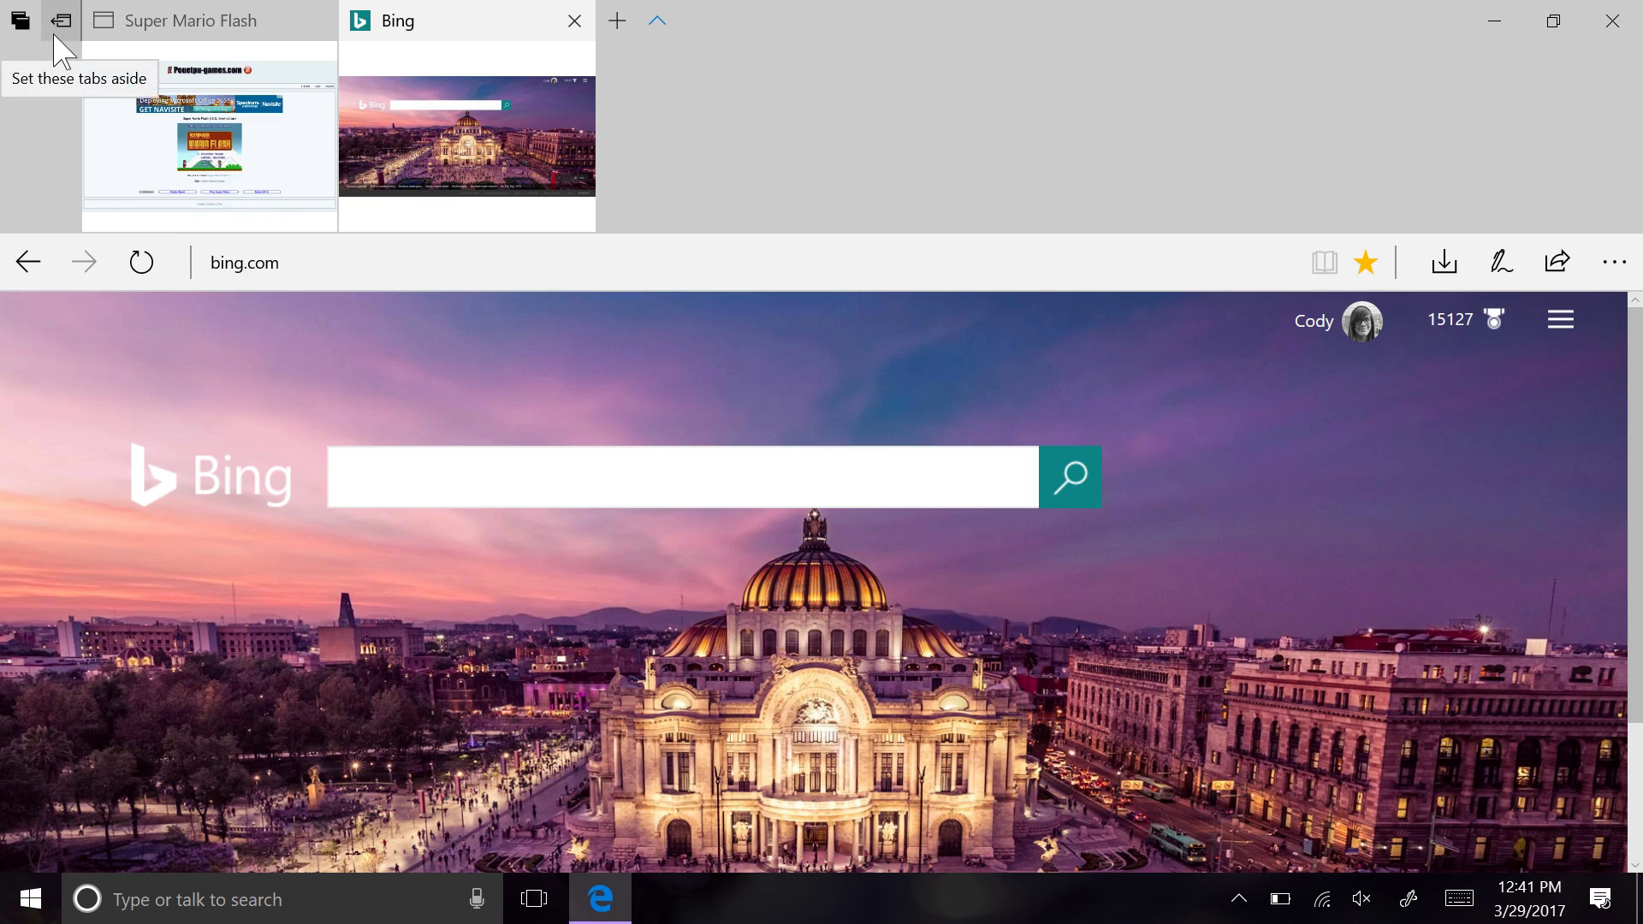
{"action": "left_click", "coordinate": [55, 36]}
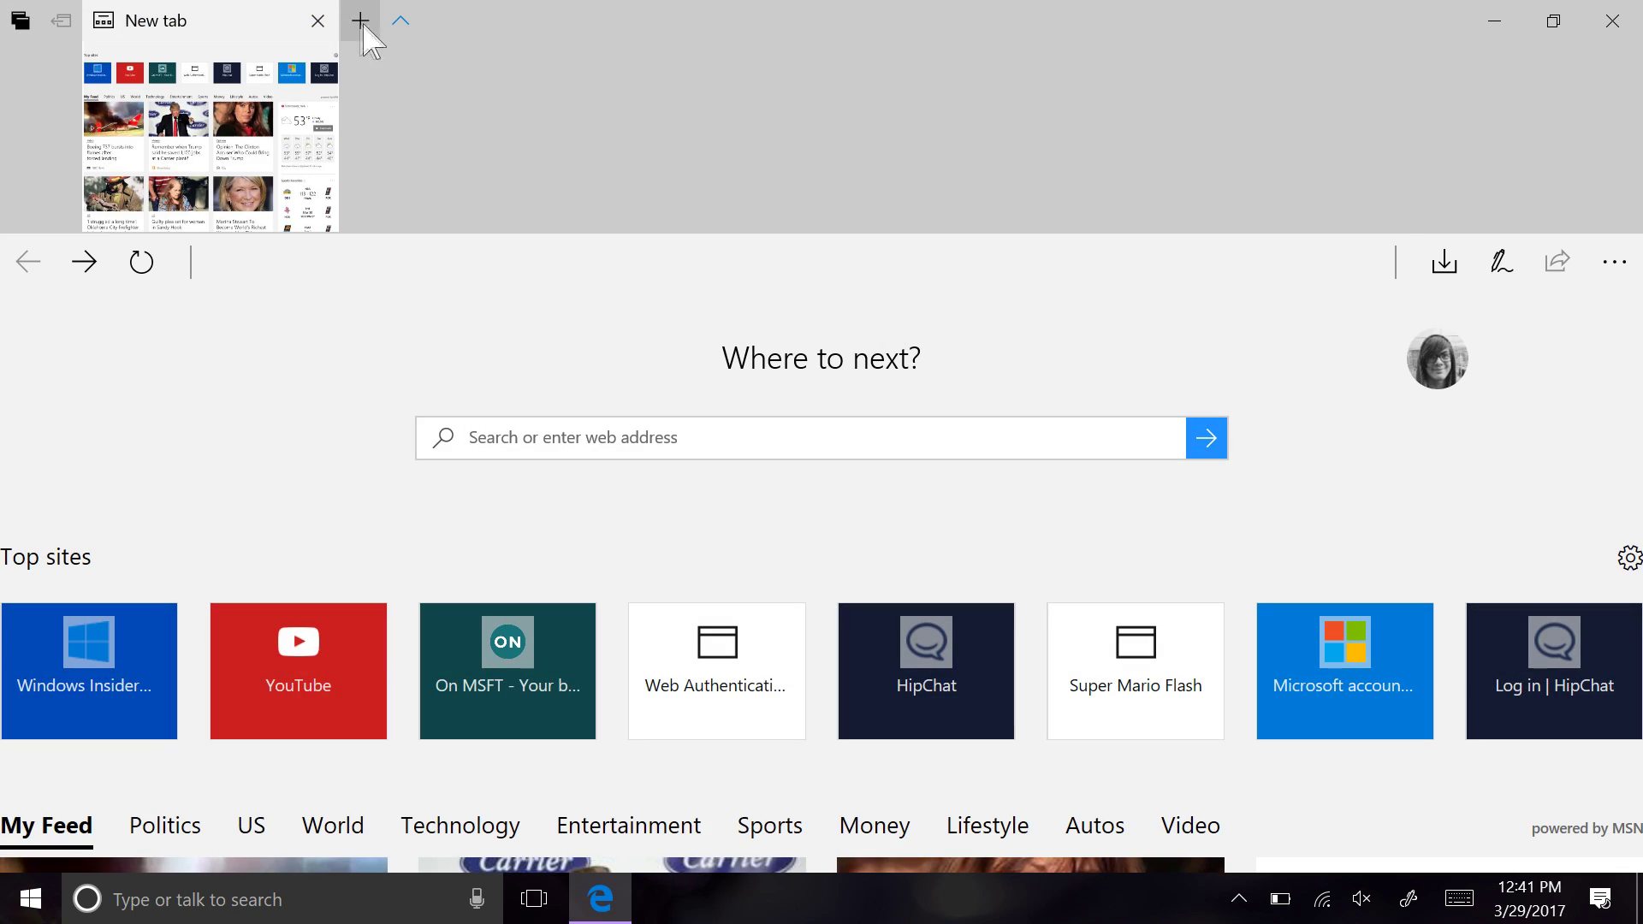
{"action": "left_click", "coordinate": [398, 30]}
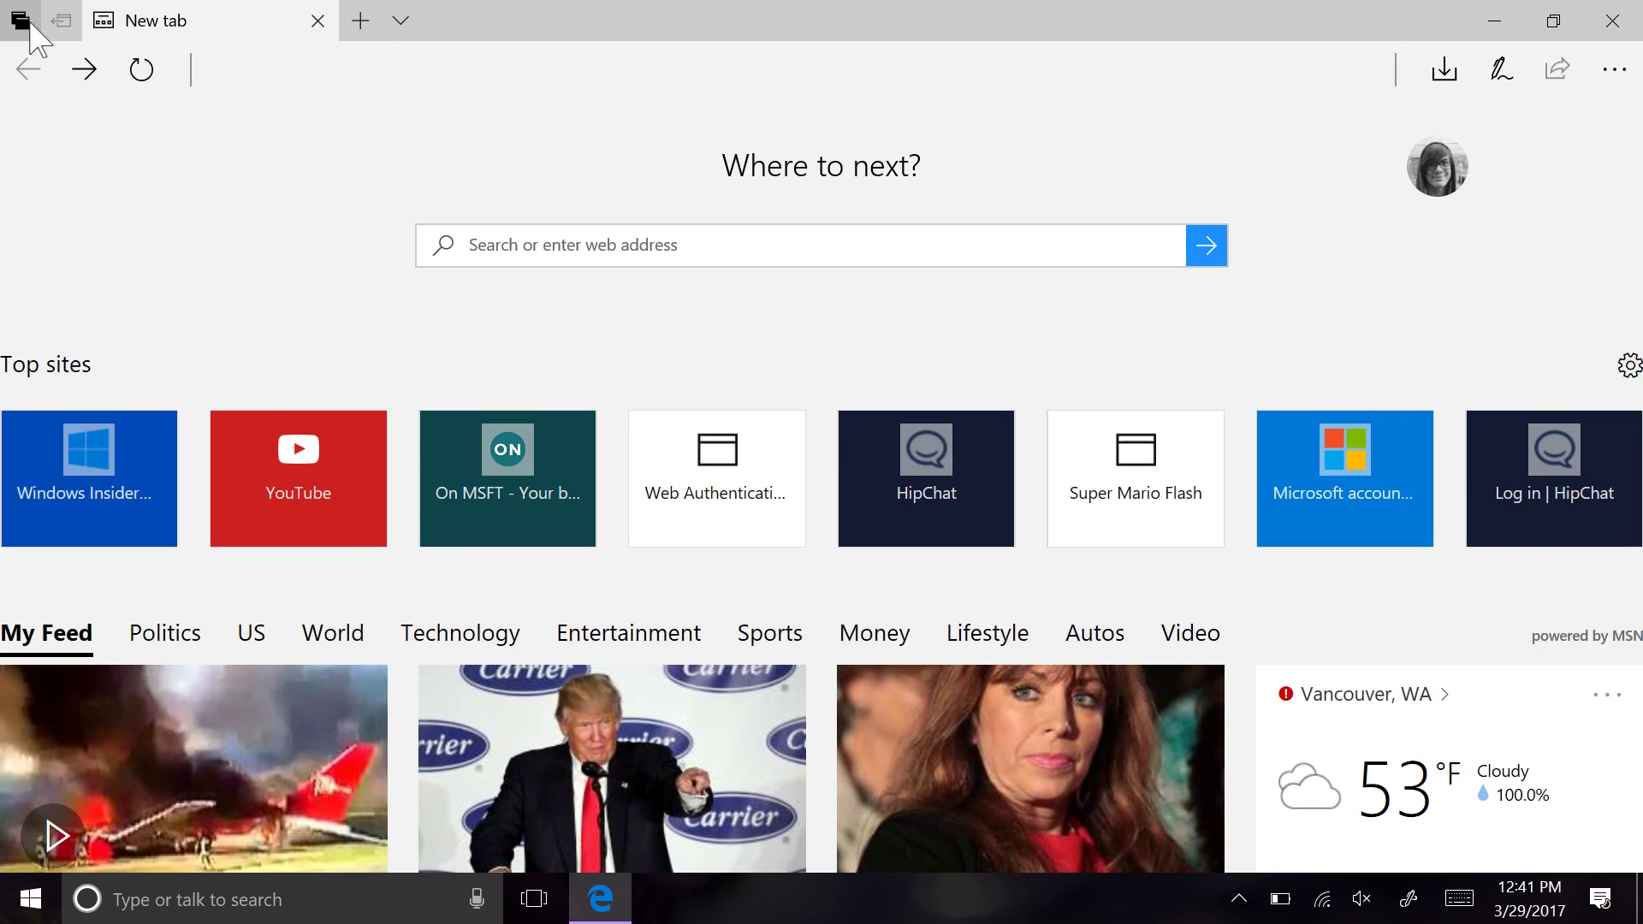
Restore the set-aside Bing tab and the five-tab group, then toggle tab previews to check them.
{"action": "left_click", "coordinate": [19, 22]}
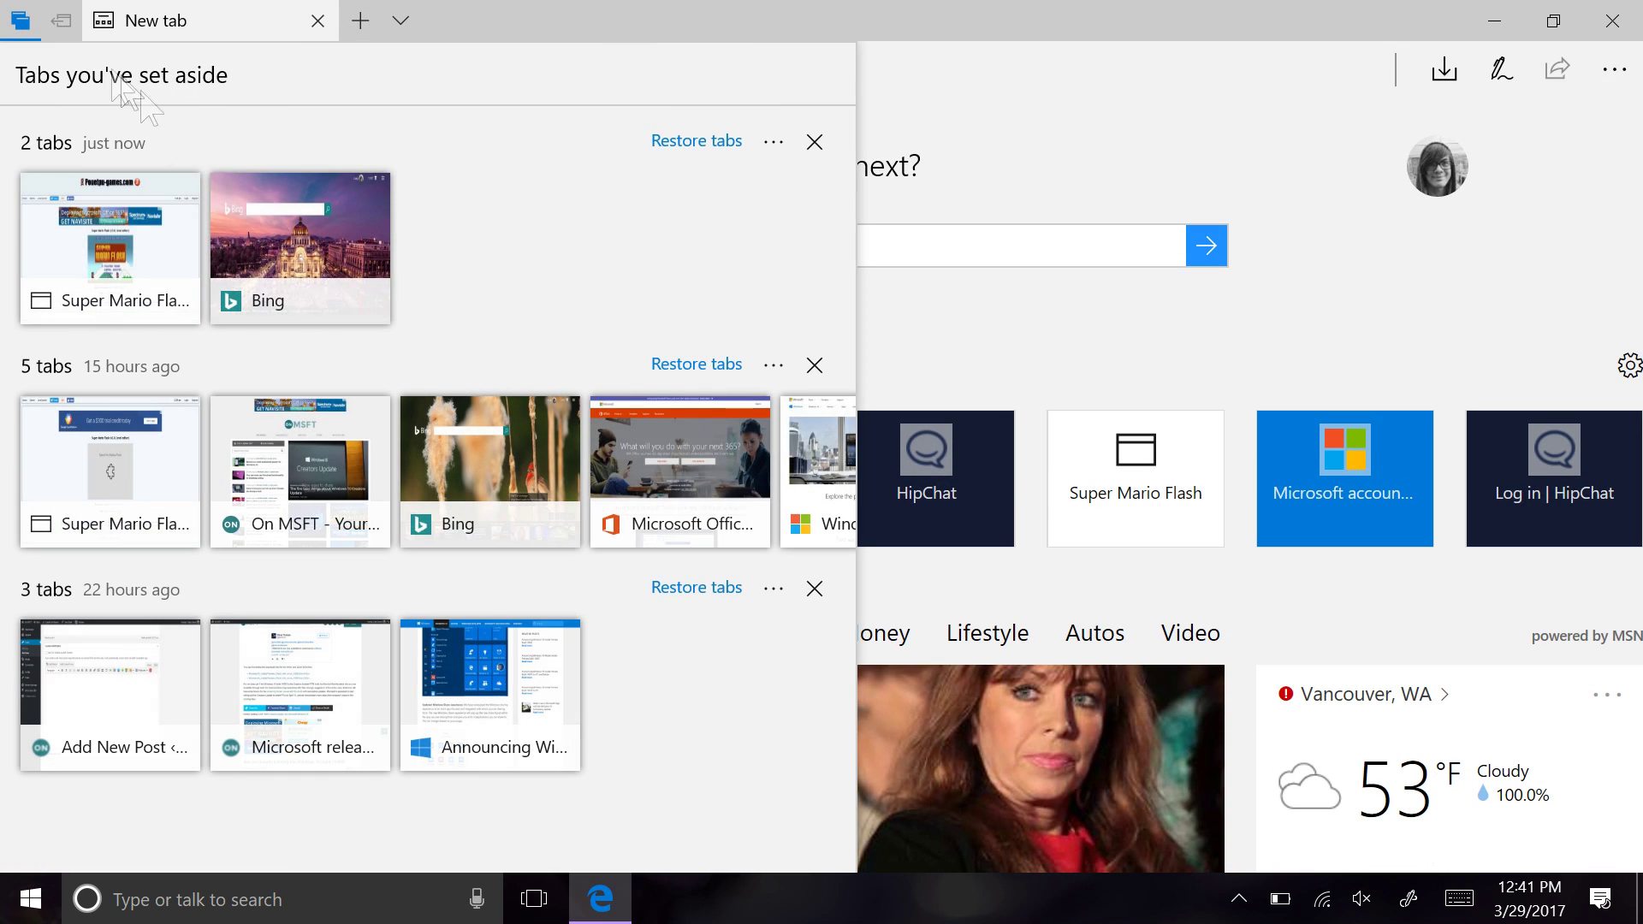
{"action": "left_click", "coordinate": [301, 242]}
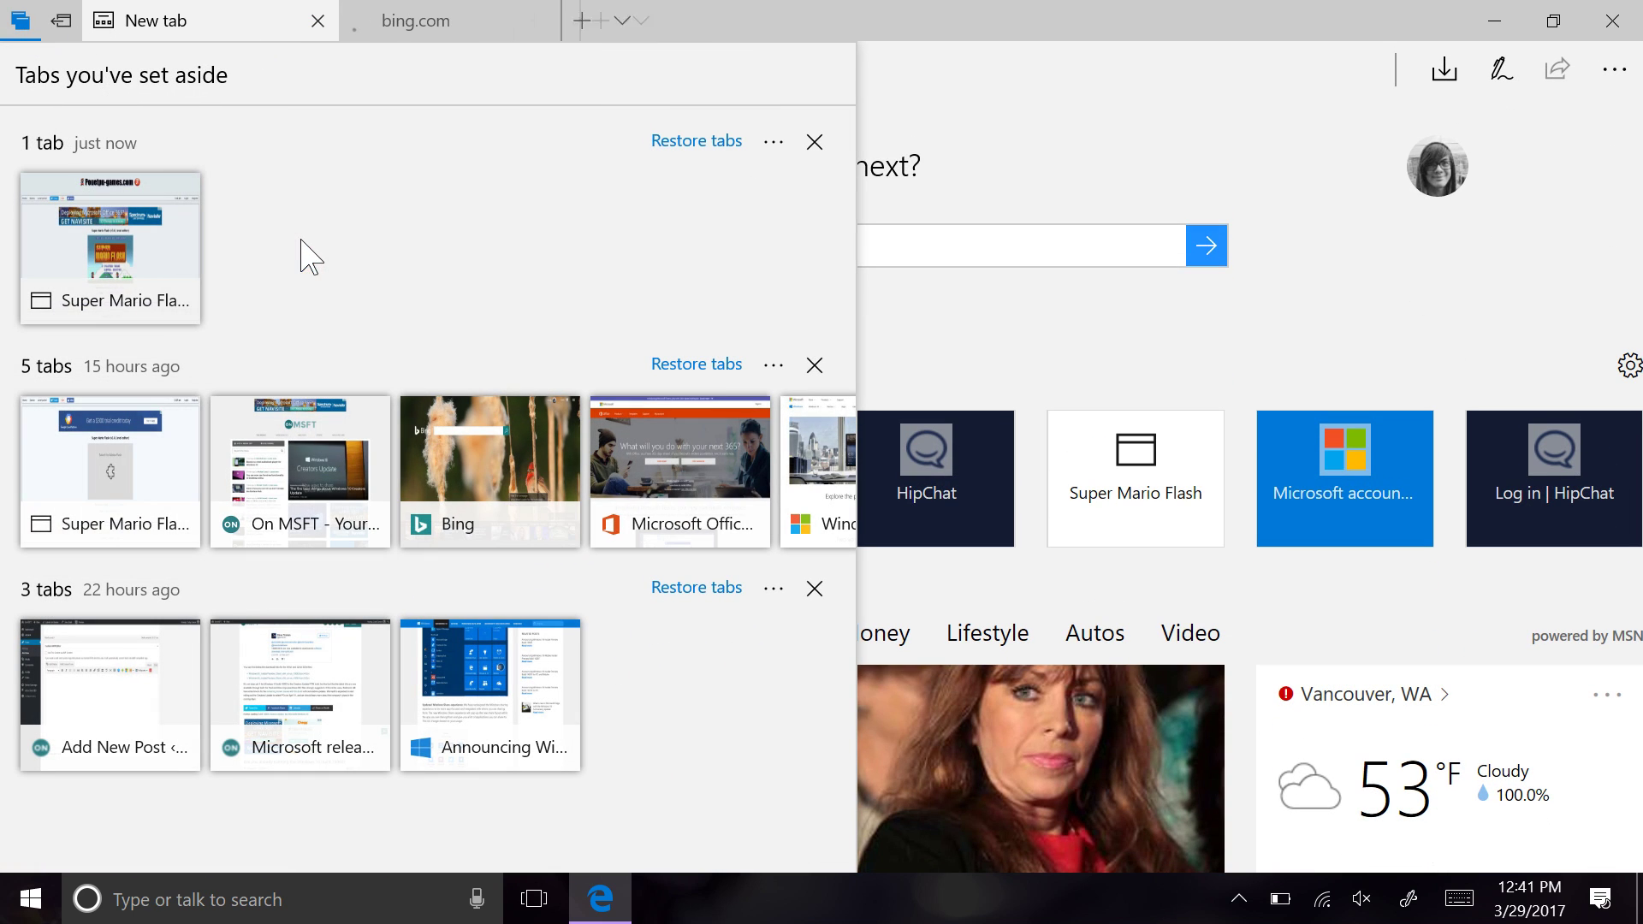
{"action": "left_click", "coordinate": [454, 33]}
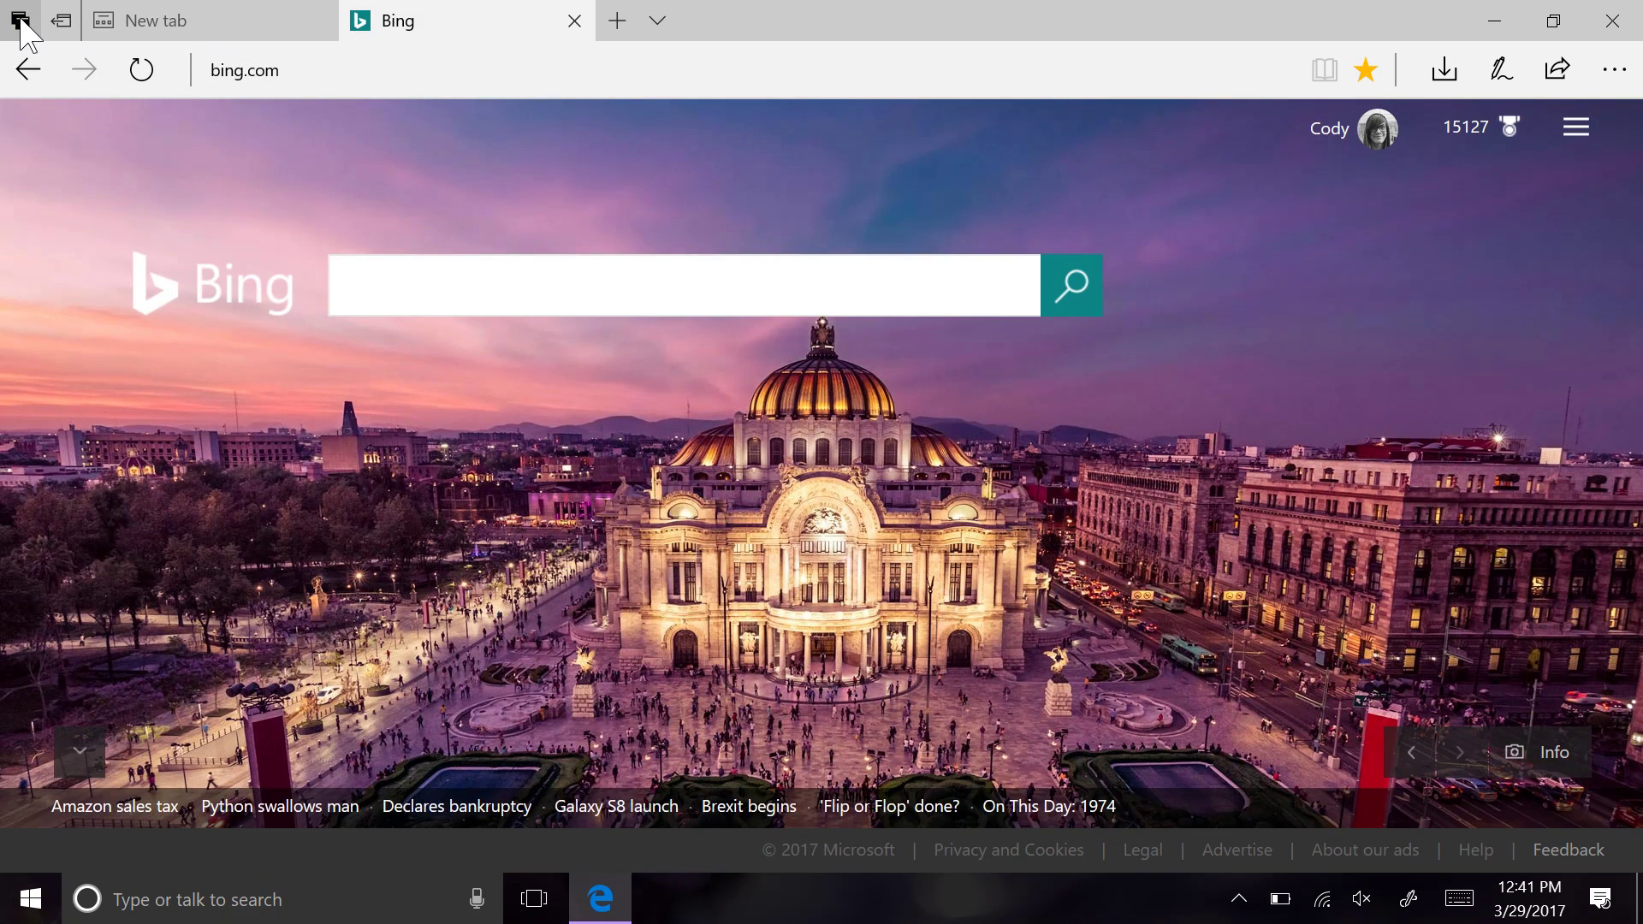
{"action": "left_click", "coordinate": [20, 30]}
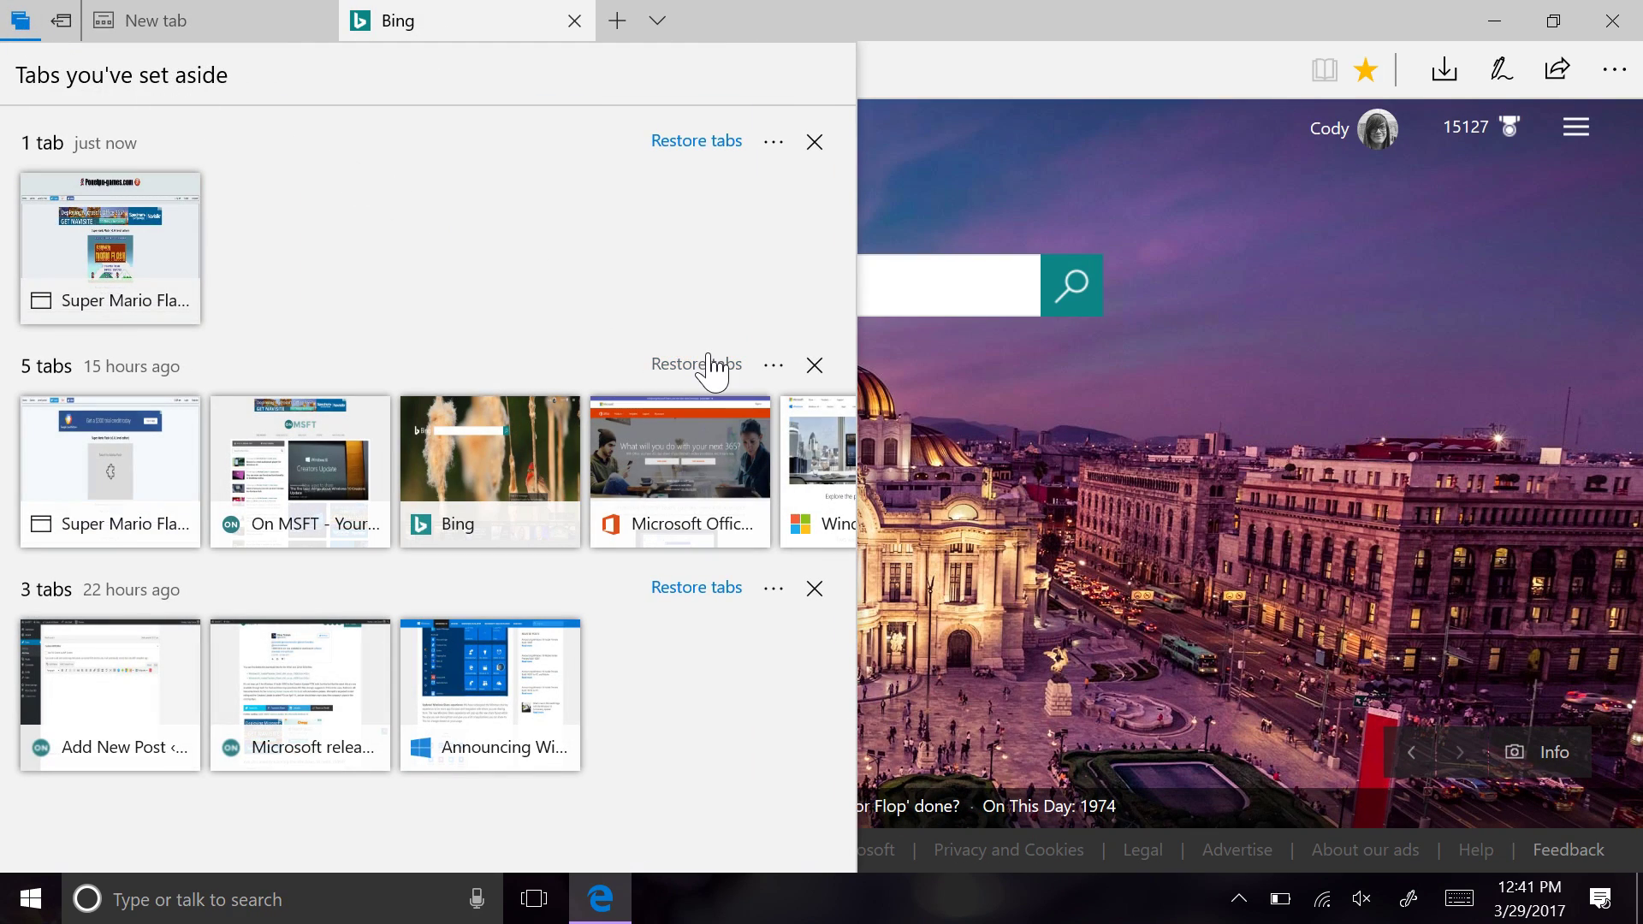
{"action": "left_click", "coordinate": [706, 364]}
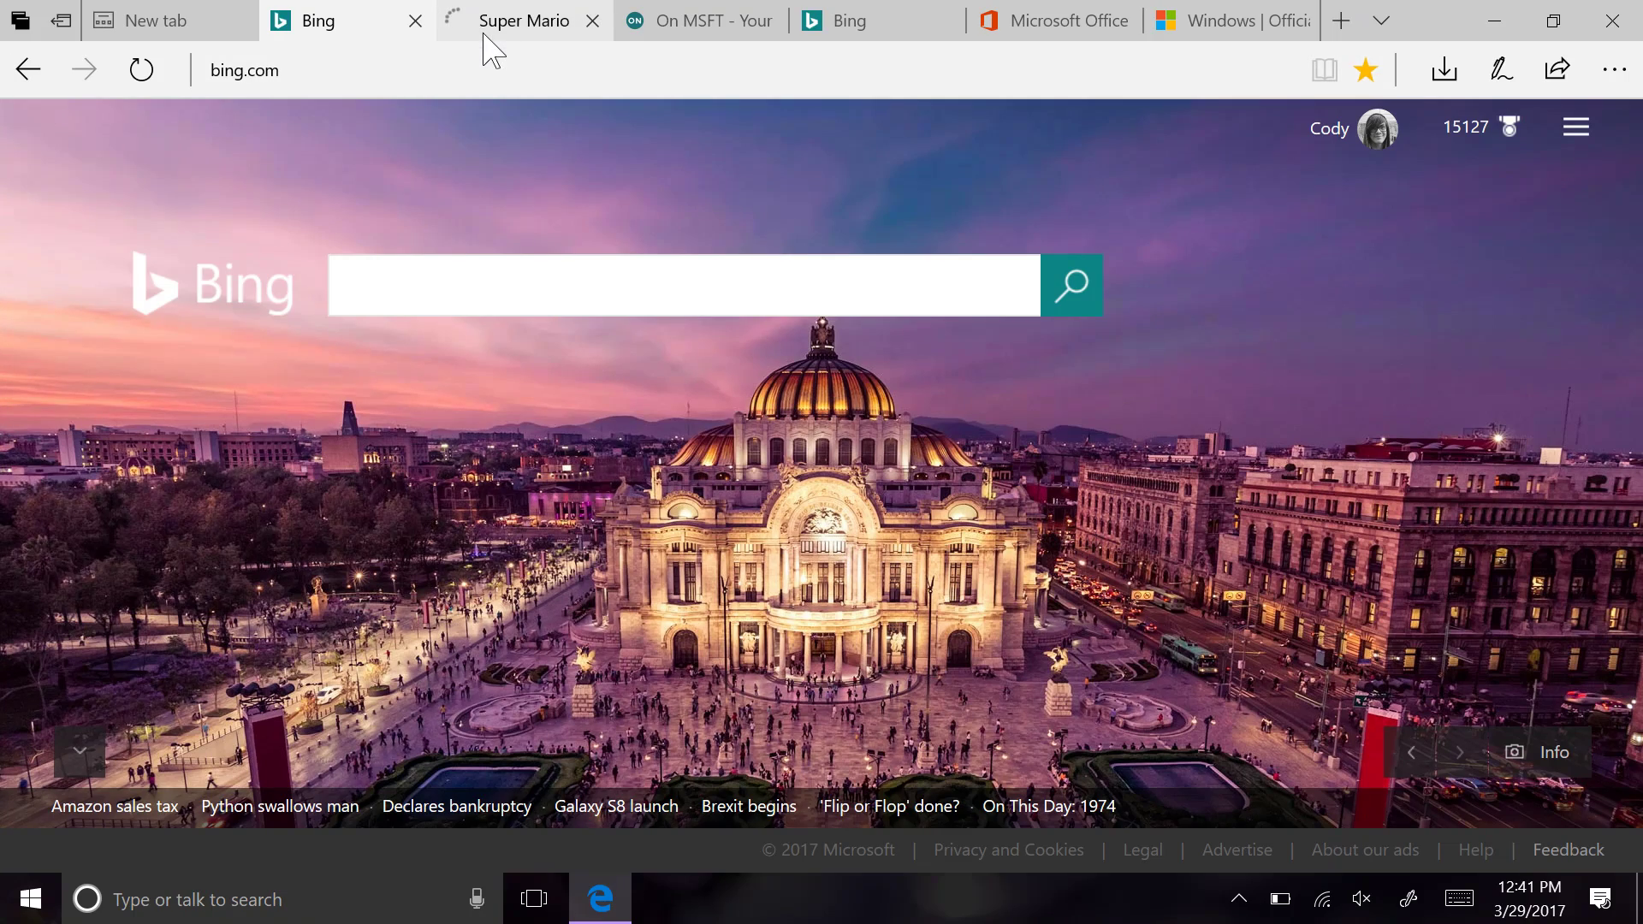
{"action": "left_click", "coordinate": [1378, 30]}
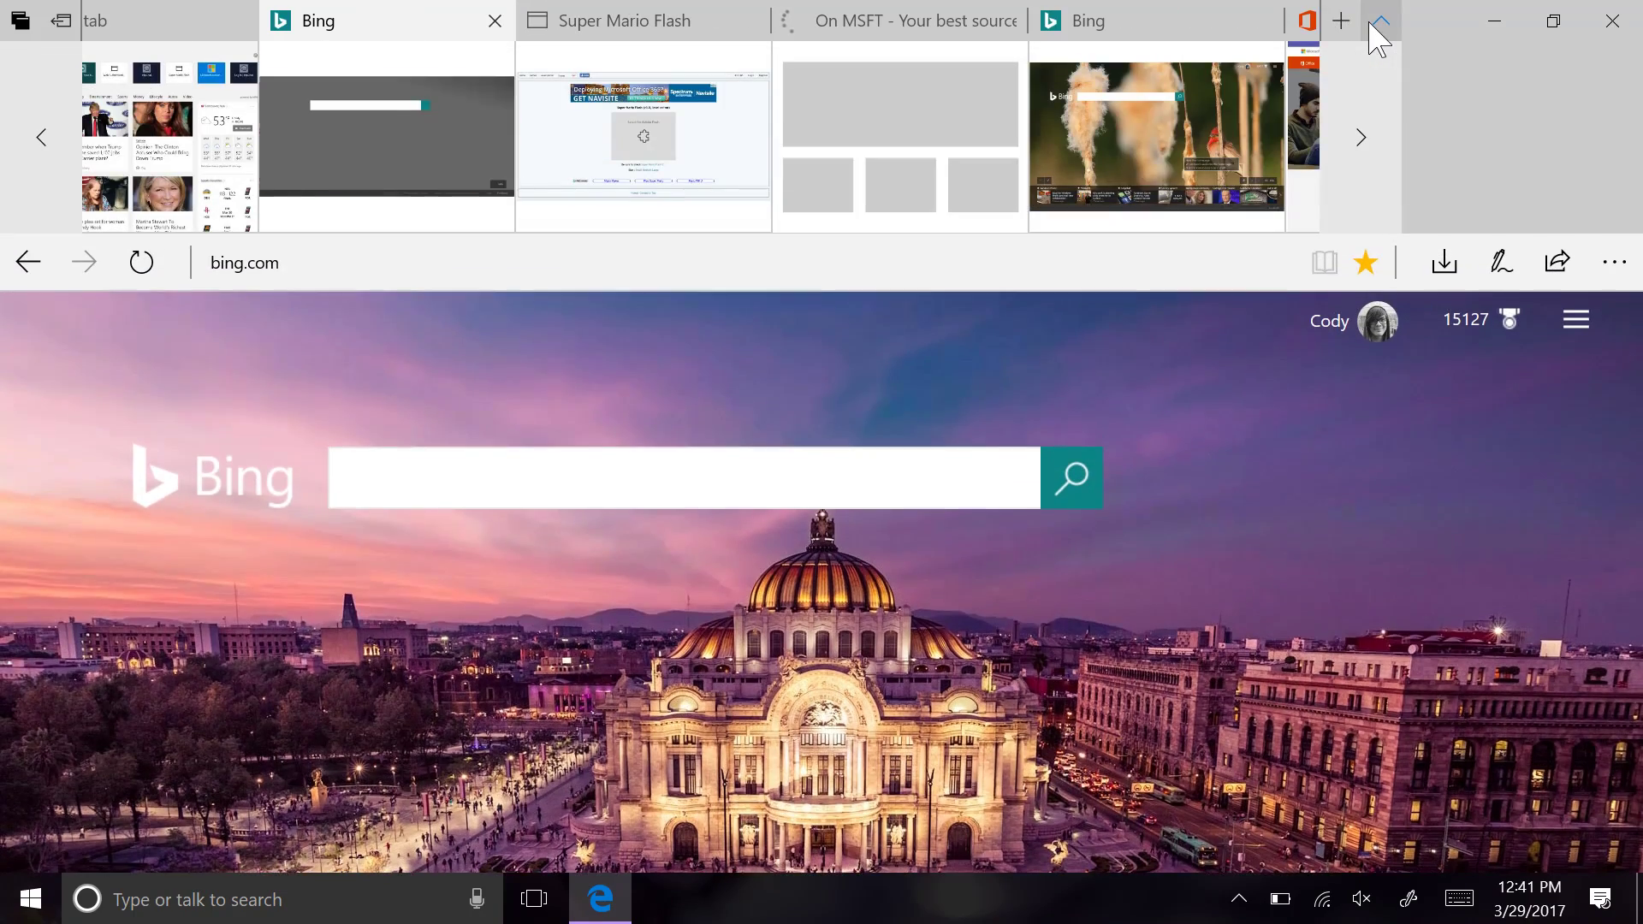
{"action": "left_click", "coordinate": [1374, 24]}
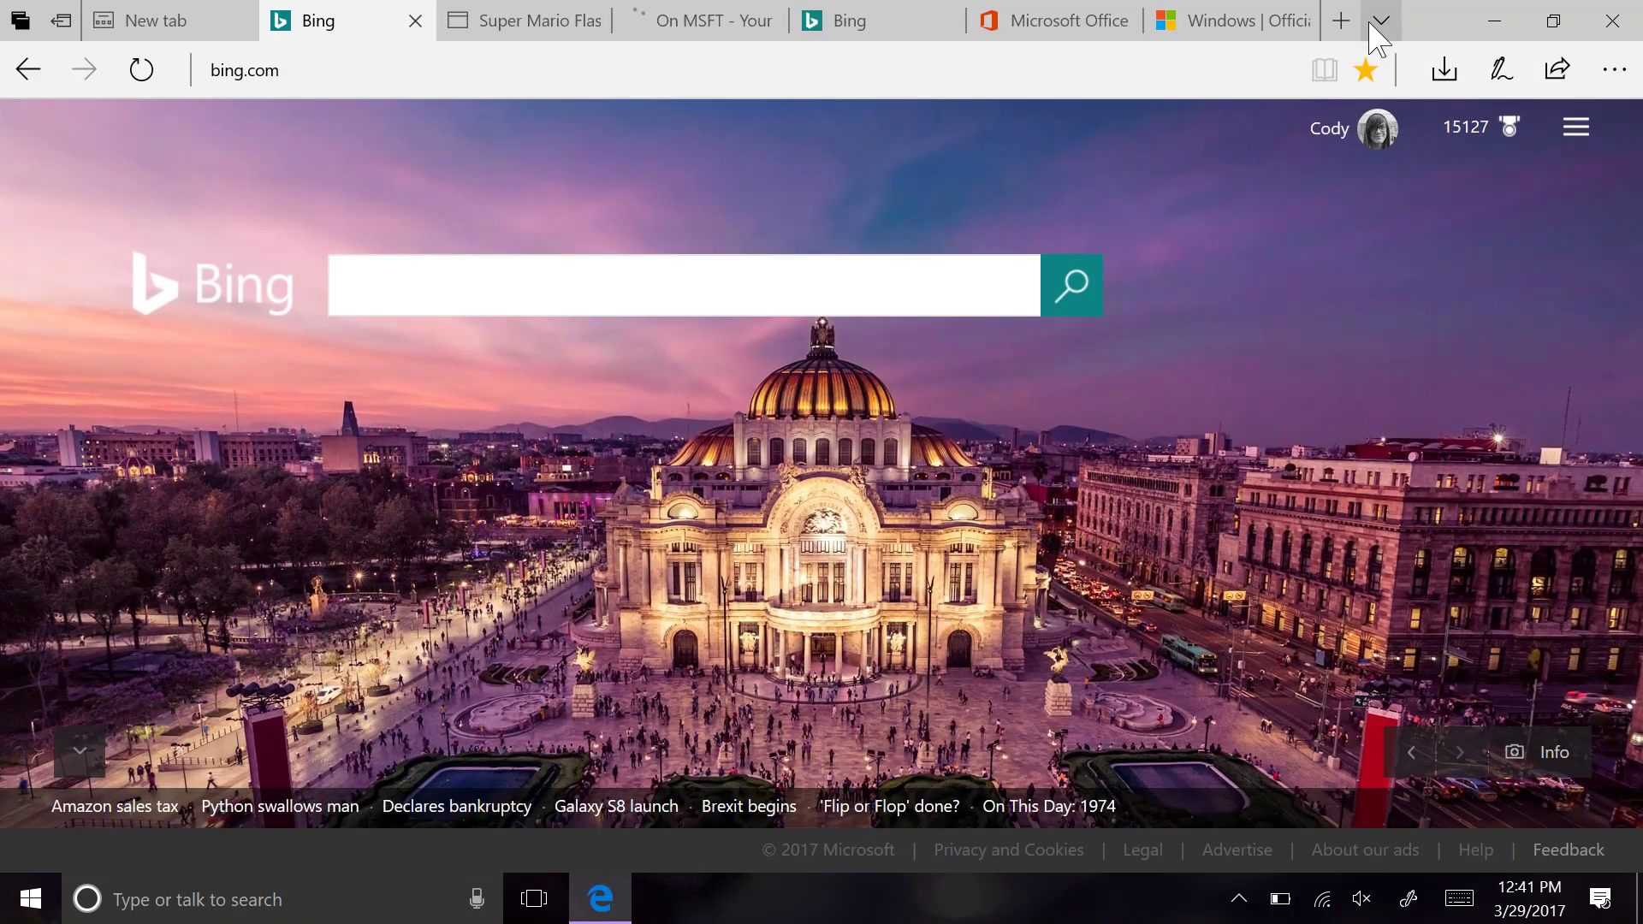
{"action": "right_click", "coordinate": [1031, 899]}
End the Microsoft Edge task in Task Manager, then close Task Manager.
{"action": "left_click", "coordinate": [1105, 796]}
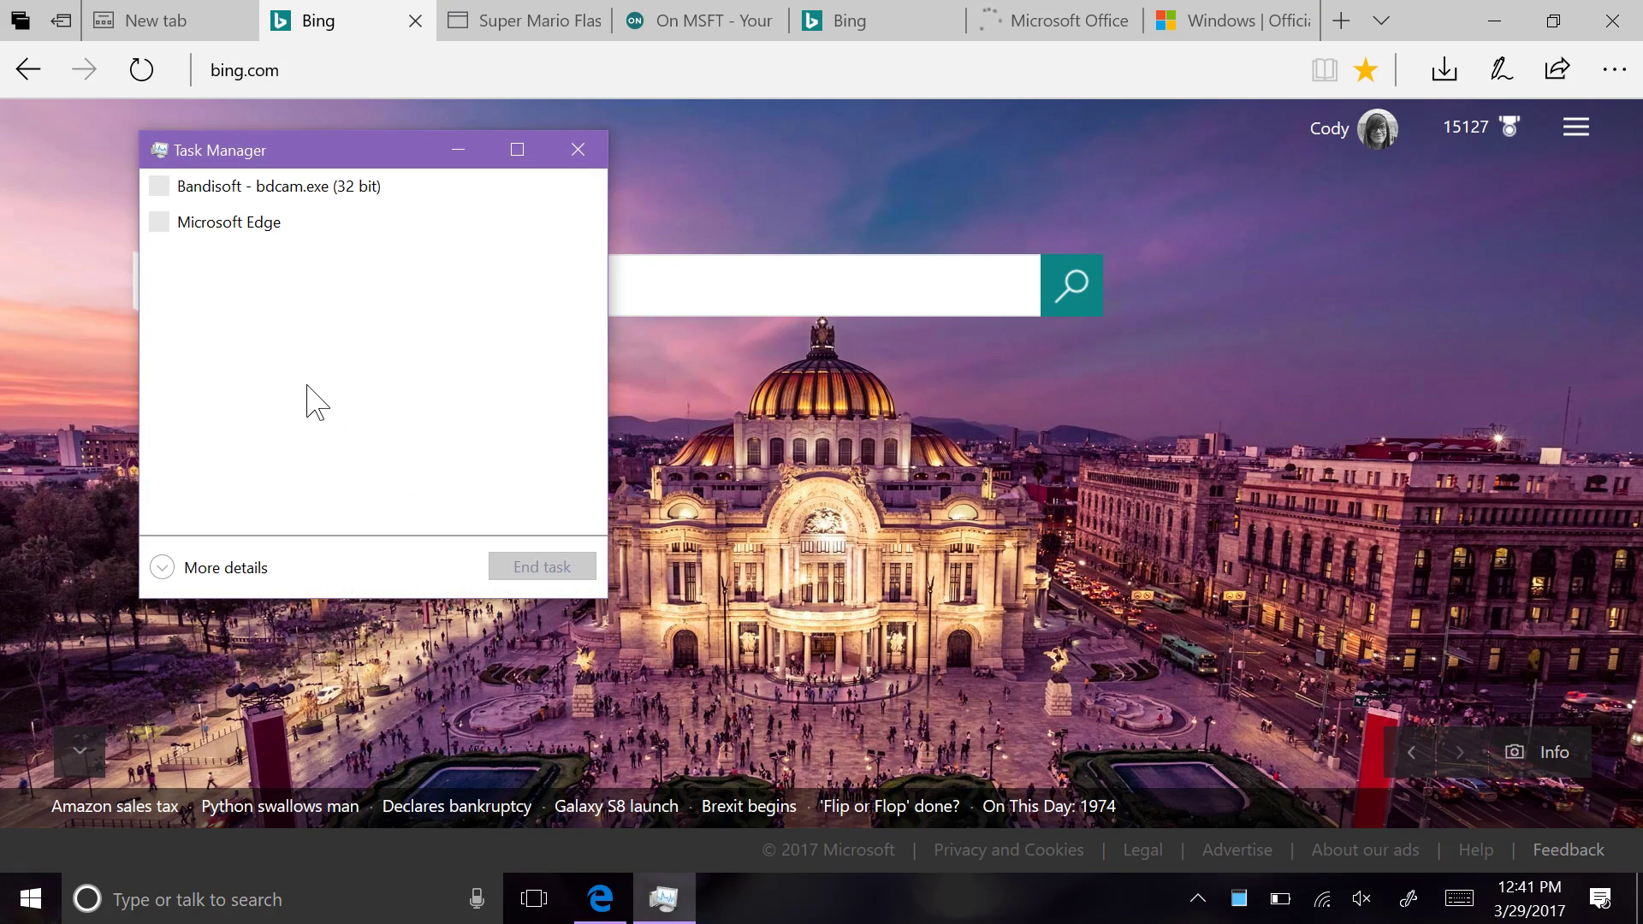
{"action": "left_click", "coordinate": [214, 224]}
{"action": "left_click", "coordinate": [536, 567]}
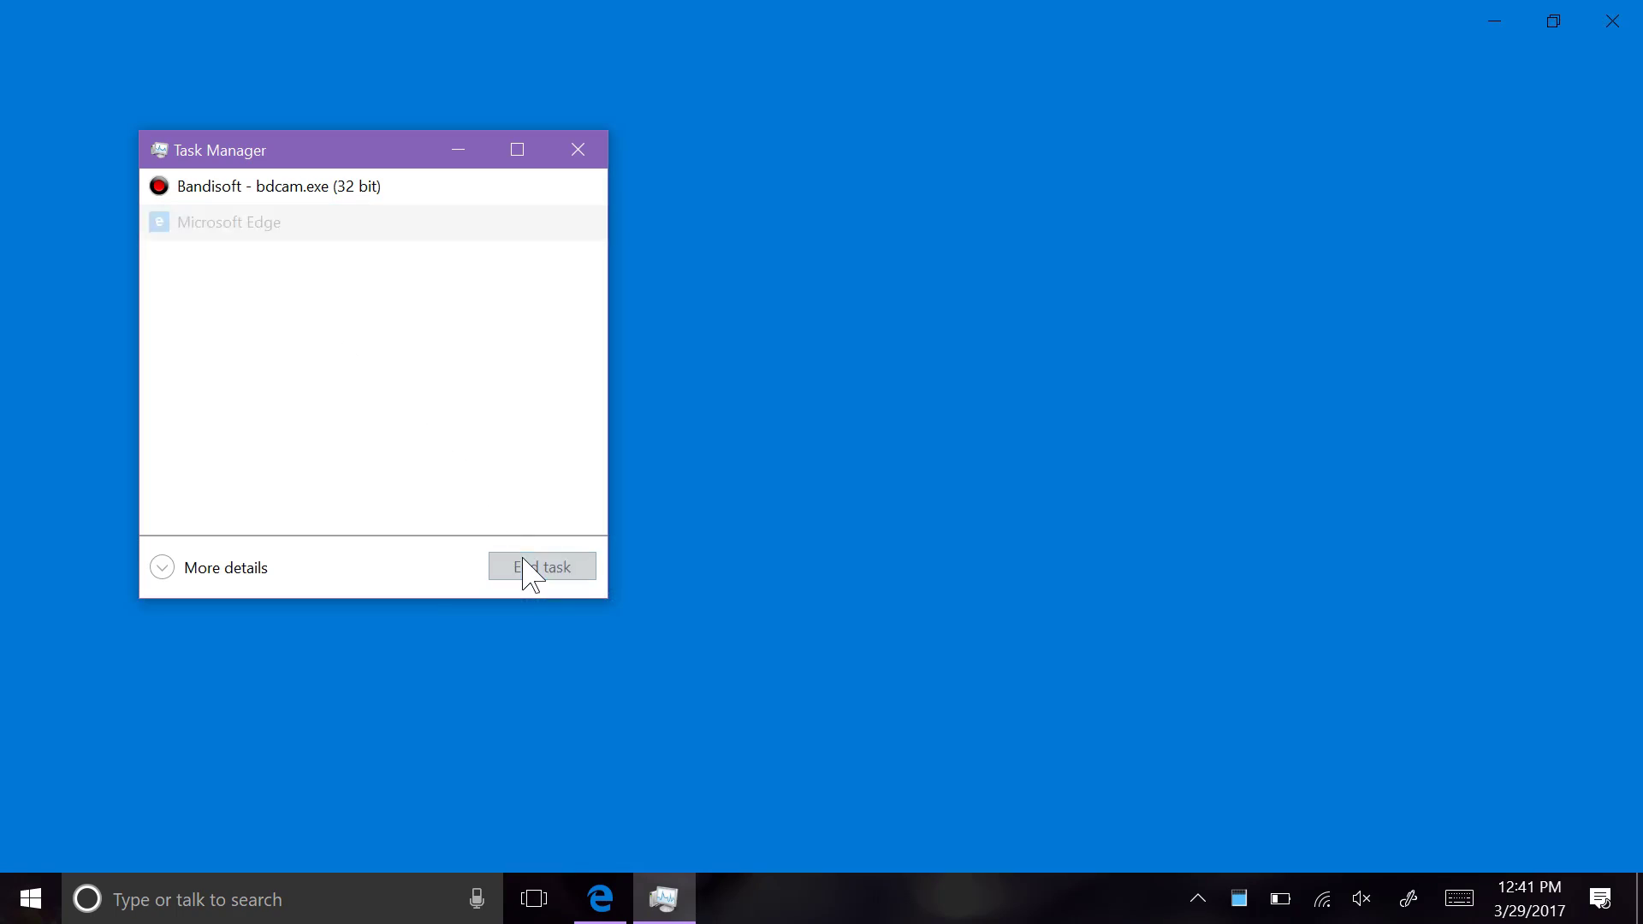
{"action": "left_click", "coordinate": [597, 159]}
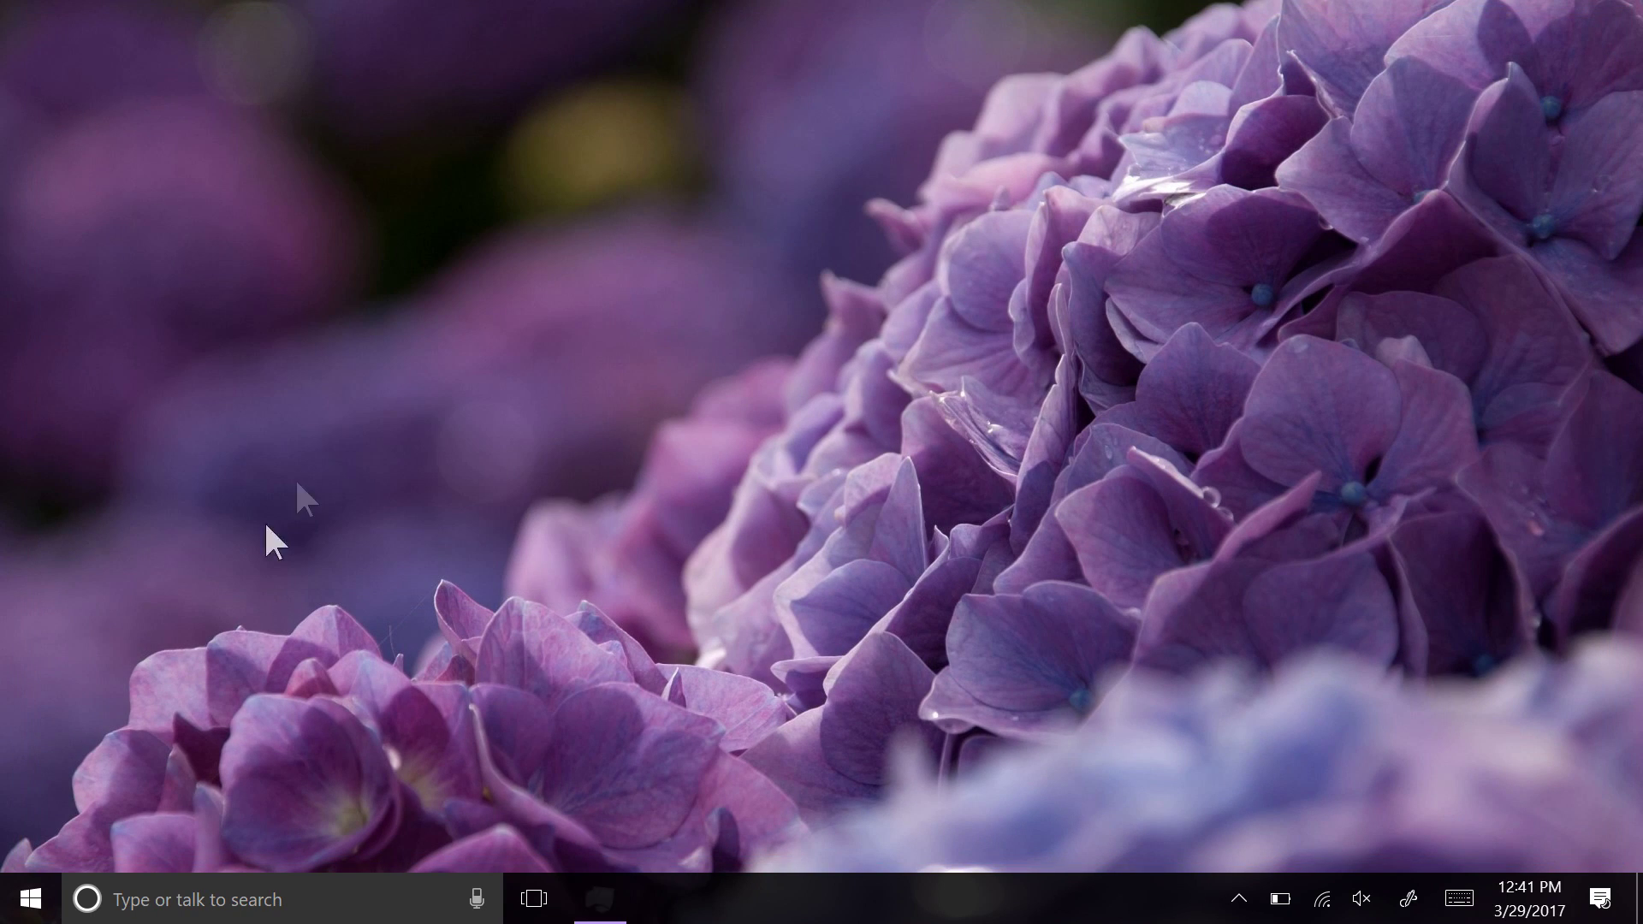
Relaunch Edge from the Start tile folder, close all its previous tabs, and shut it.
{"action": "key", "text": "super"}
{"action": "scroll", "coordinate": [279, 622], "scroll_direction": "down", "scroll_amount": 3}
{"action": "left_click", "coordinate": [151, 605]}
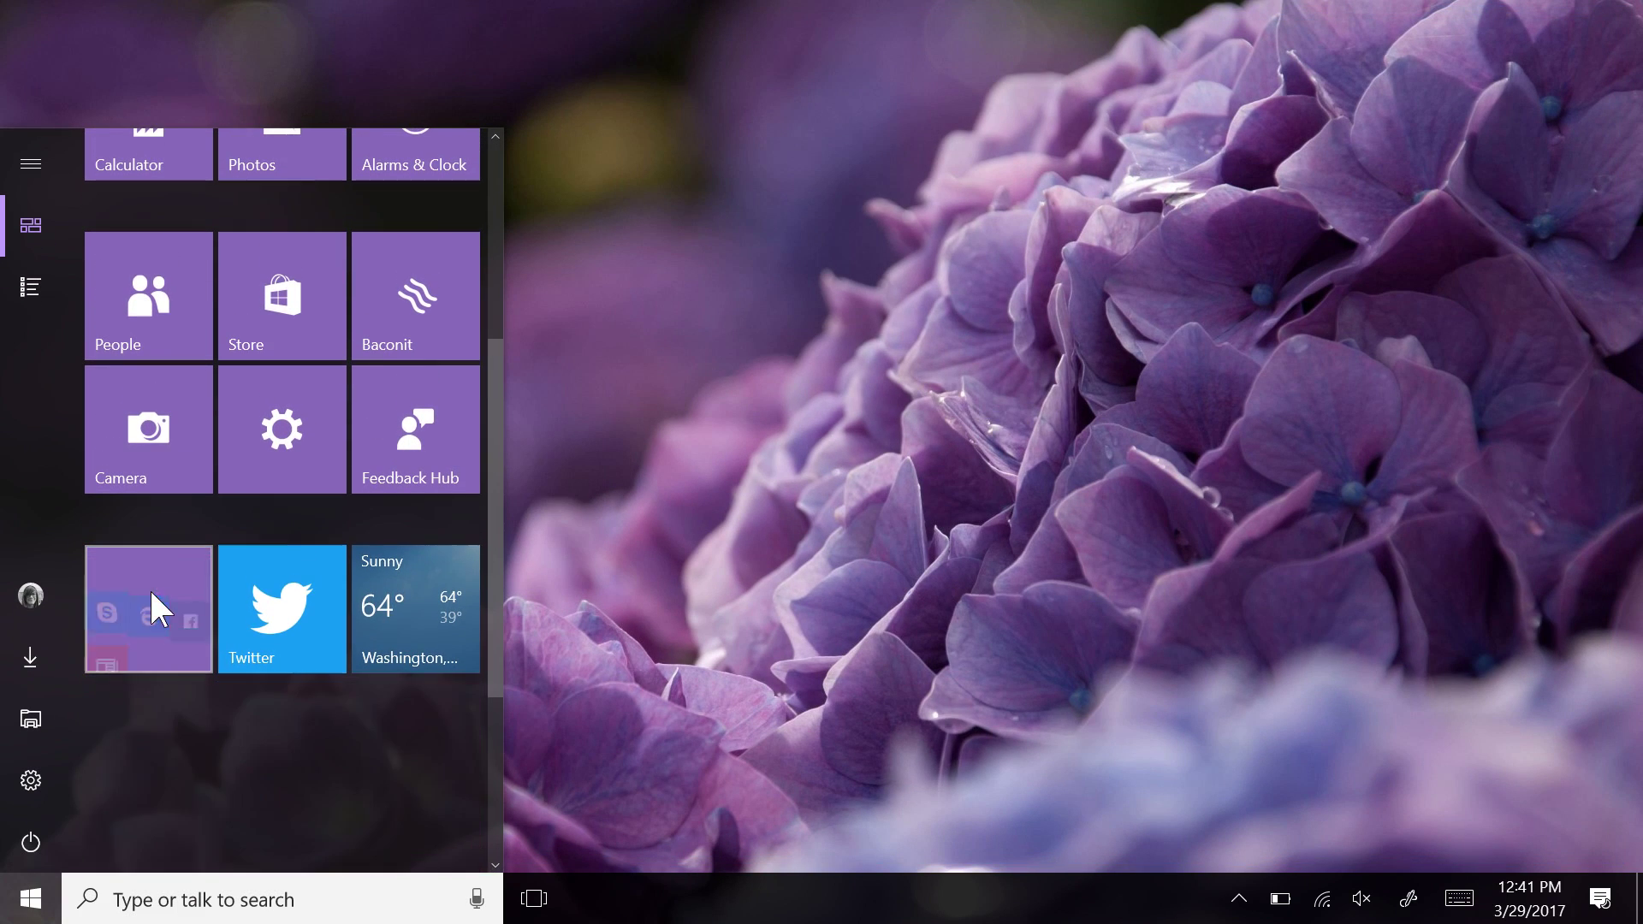
{"action": "left_click", "coordinate": [306, 805]}
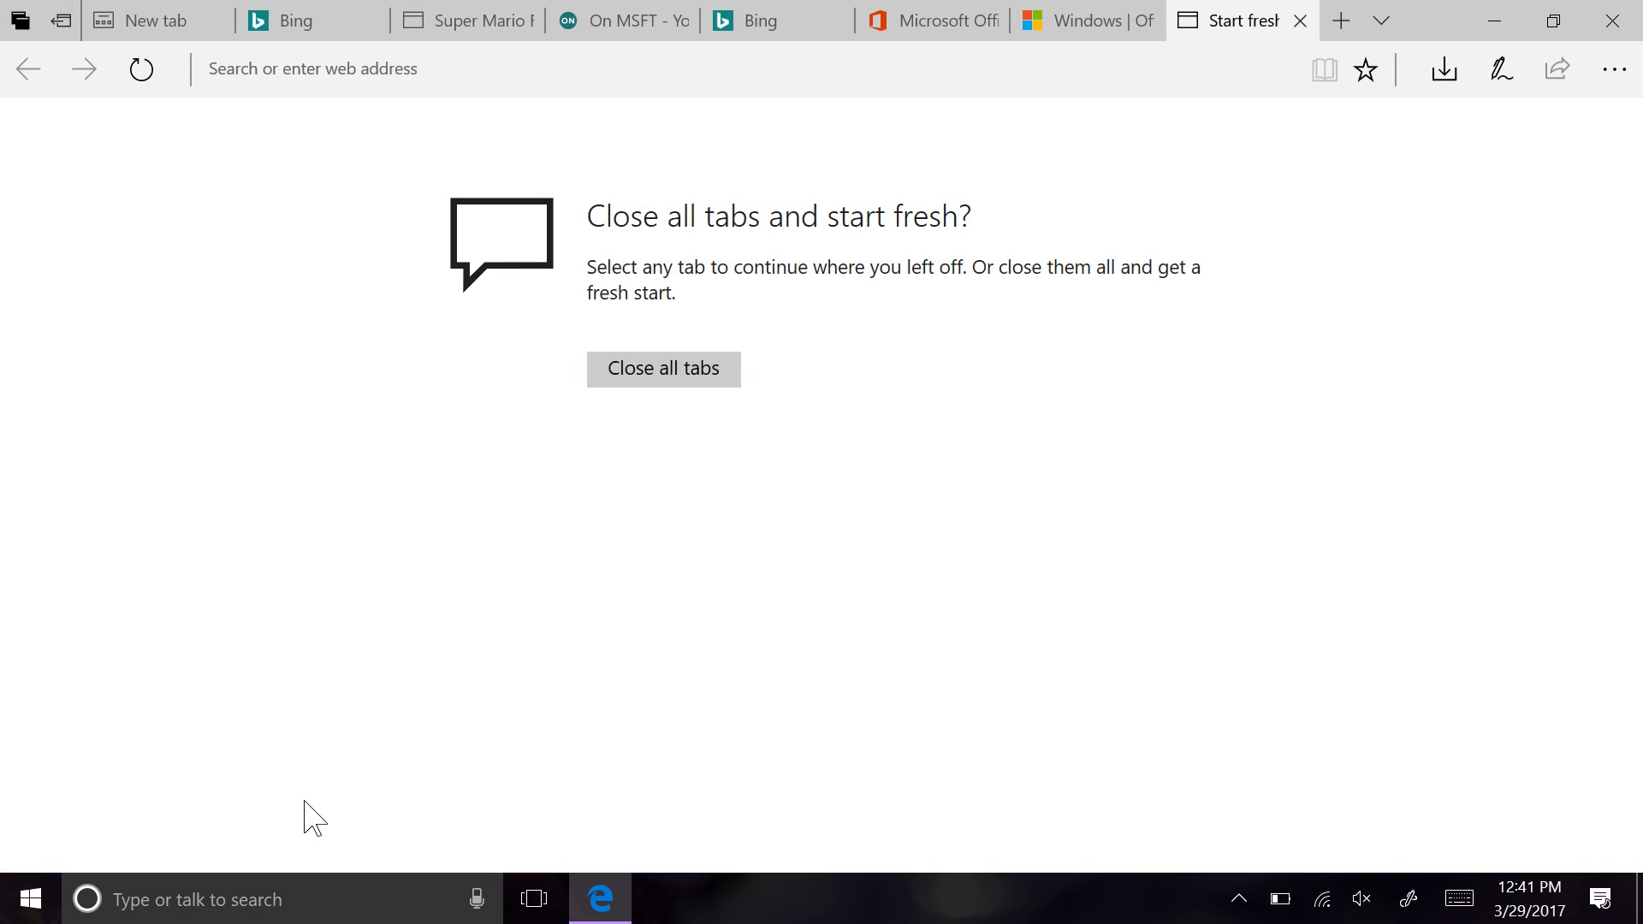
{"action": "left_click", "coordinate": [684, 385]}
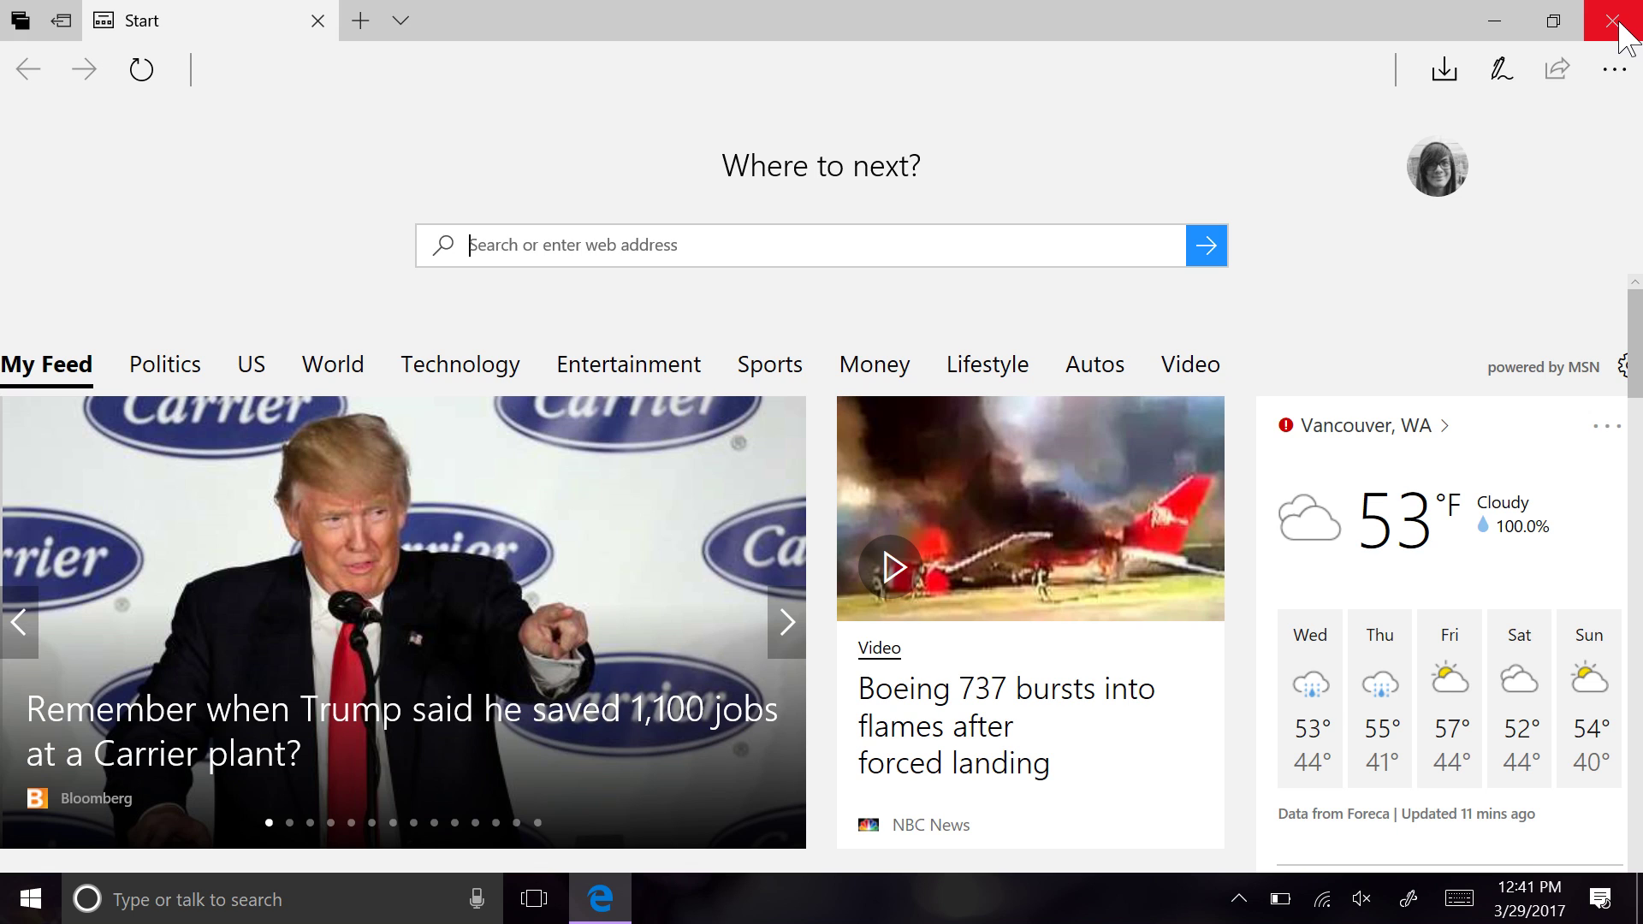
{"action": "left_click", "coordinate": [1621, 23]}
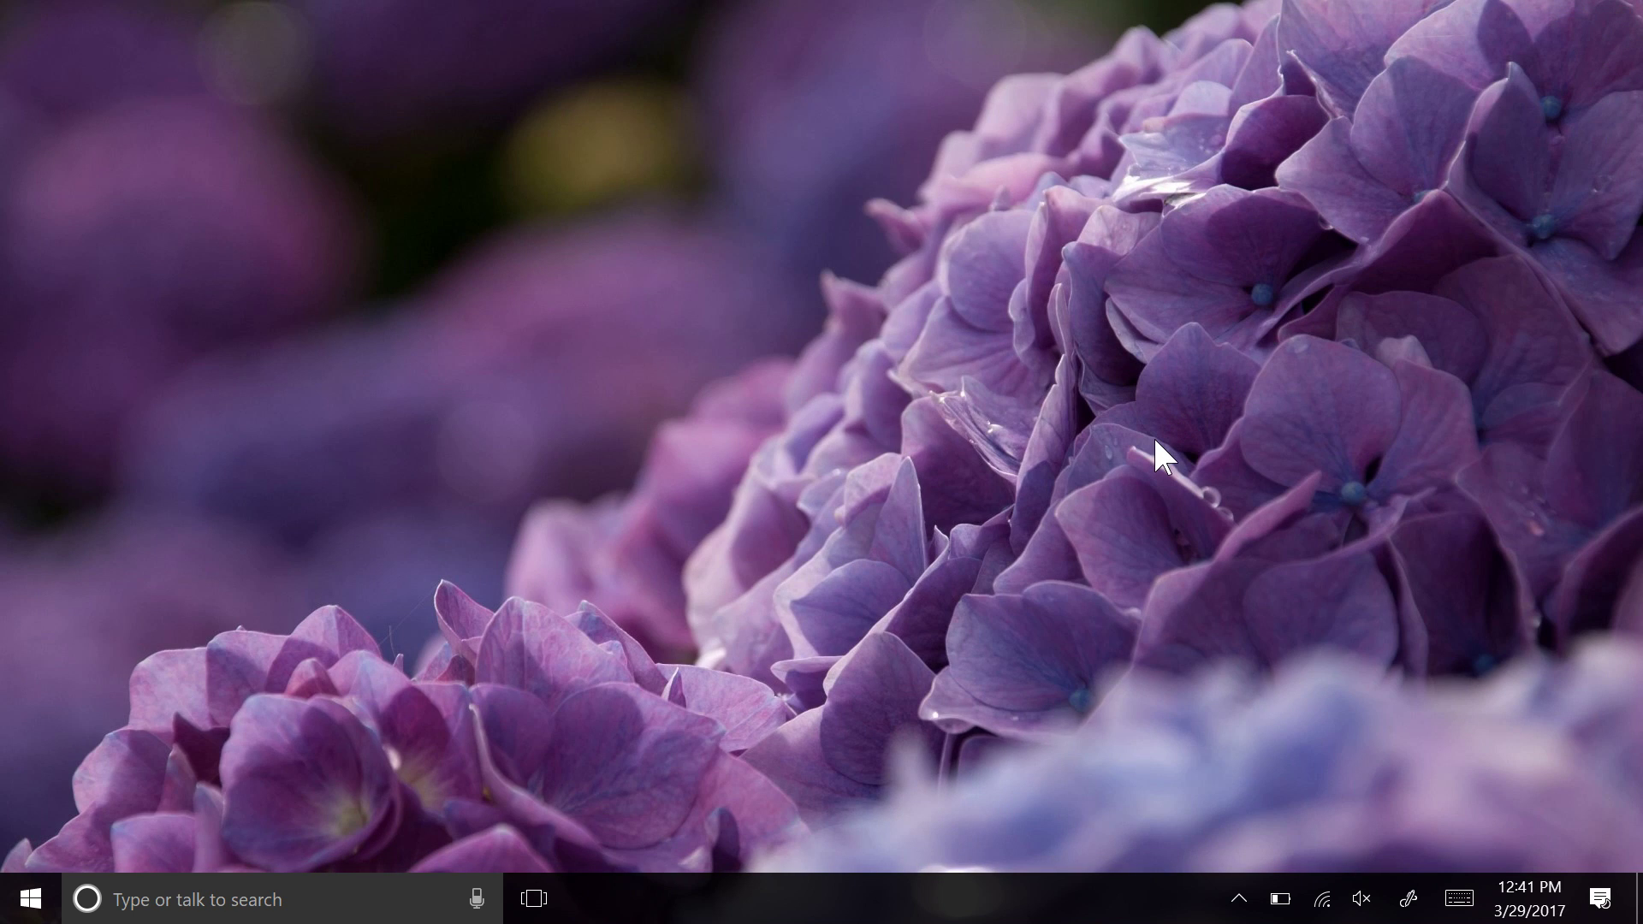
Open the Bliss.epub book from a Start search for 'bliss'.
{"action": "key", "text": "super"}
{"action": "type", "text": "bliss"}
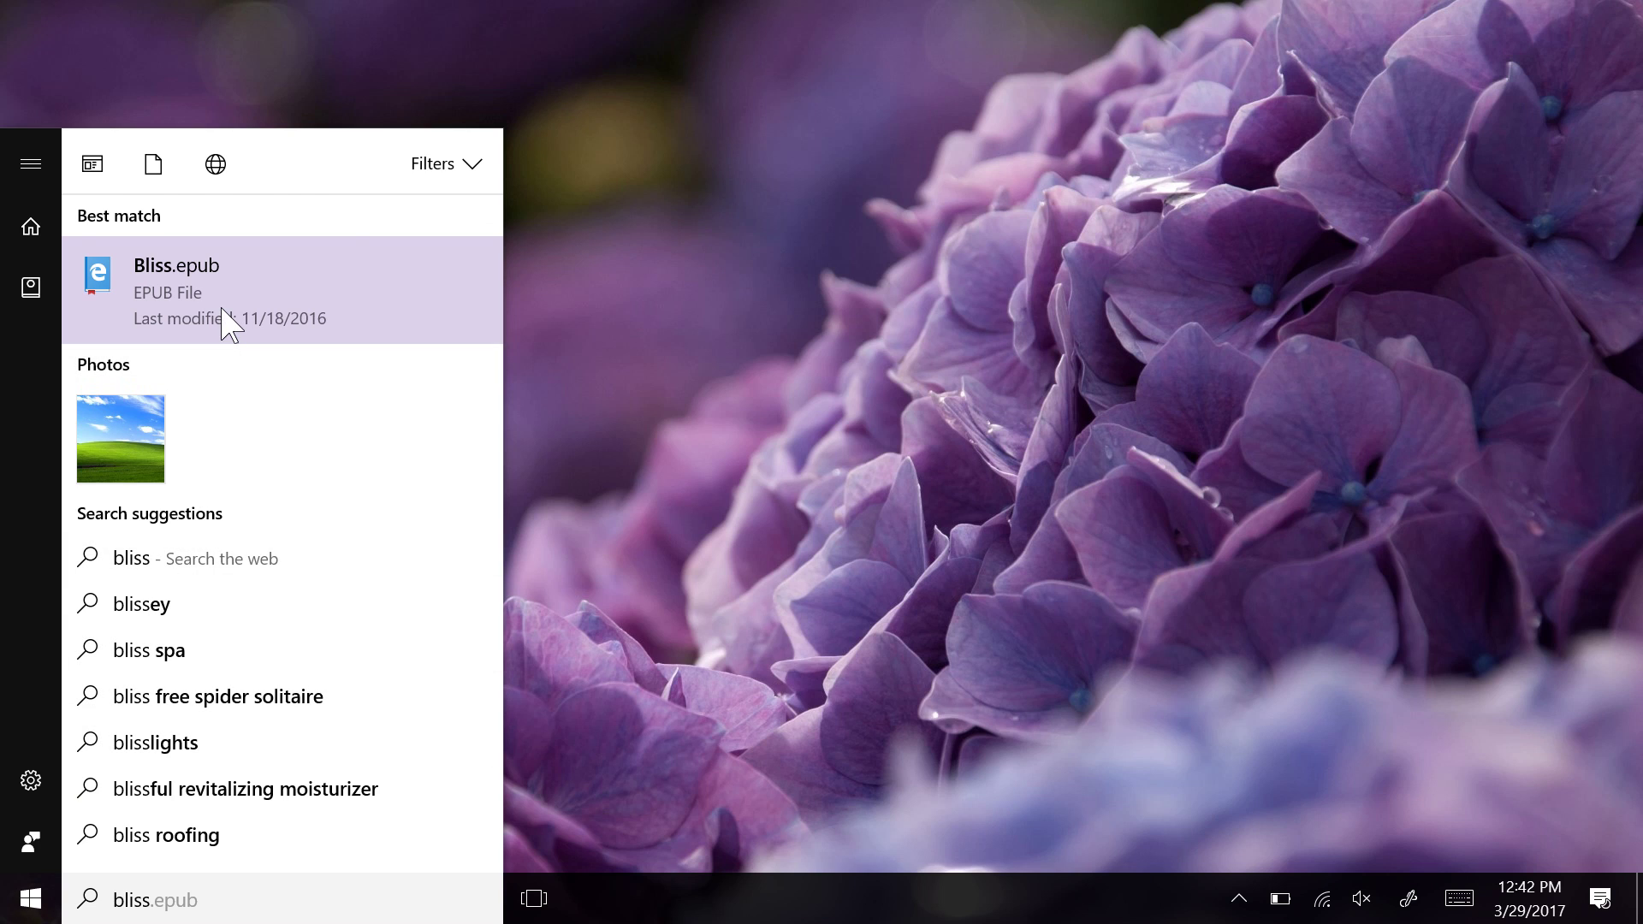
{"action": "left_click", "coordinate": [162, 295]}
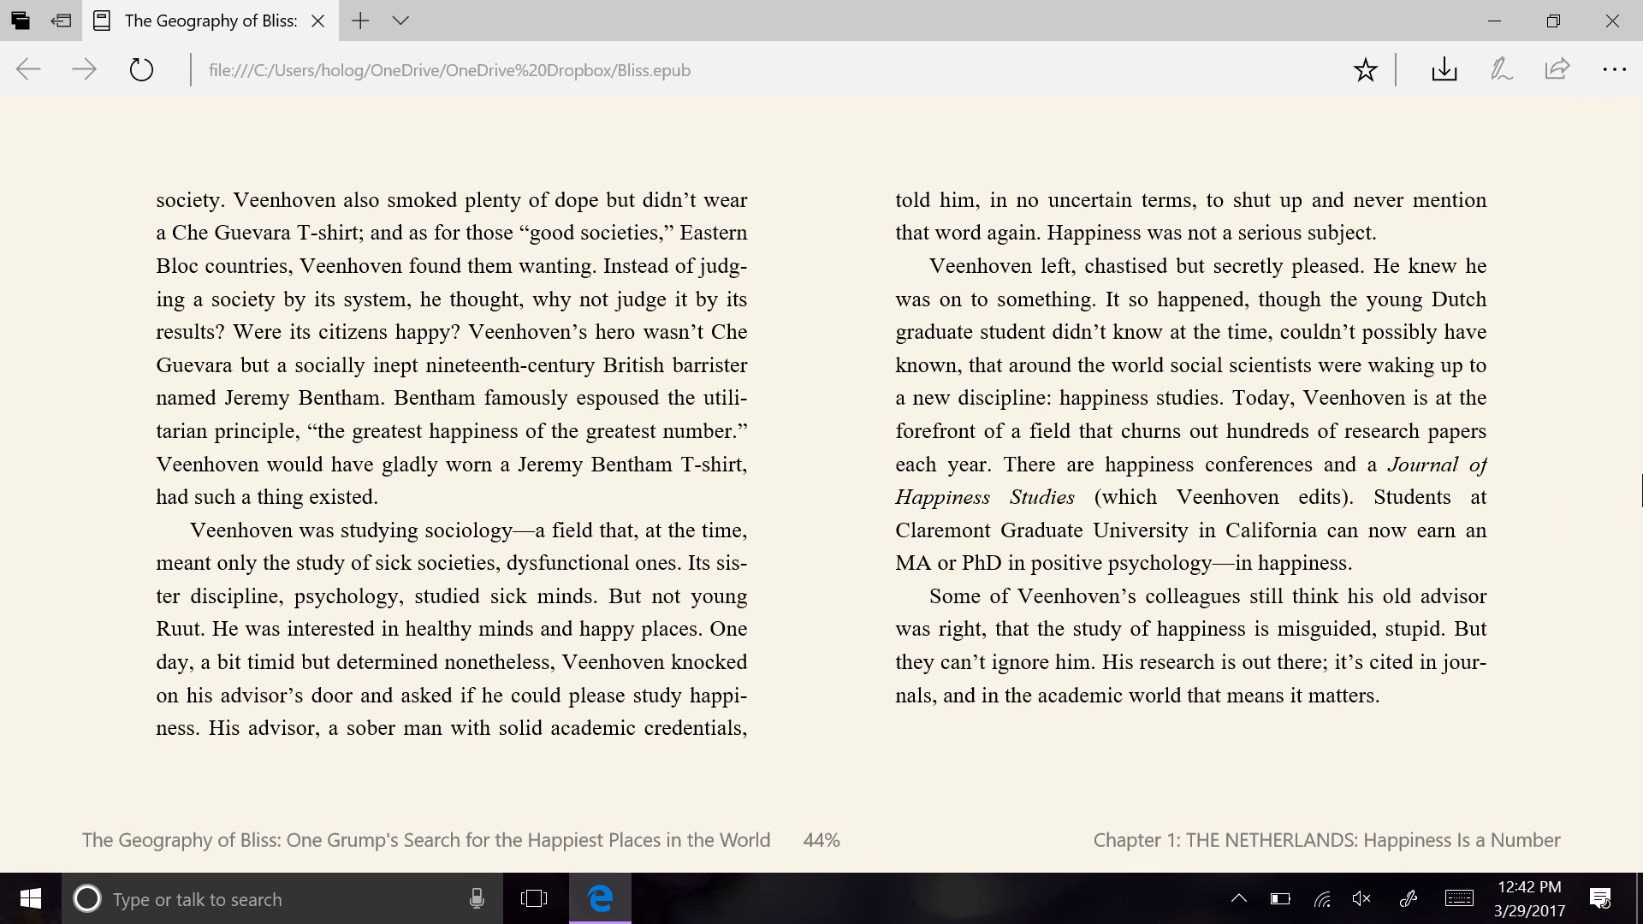
Visit Shop for Books in the Store from the Books panel, then close the Store, panel and Edge.
{"action": "left_click", "coordinate": [1445, 75]}
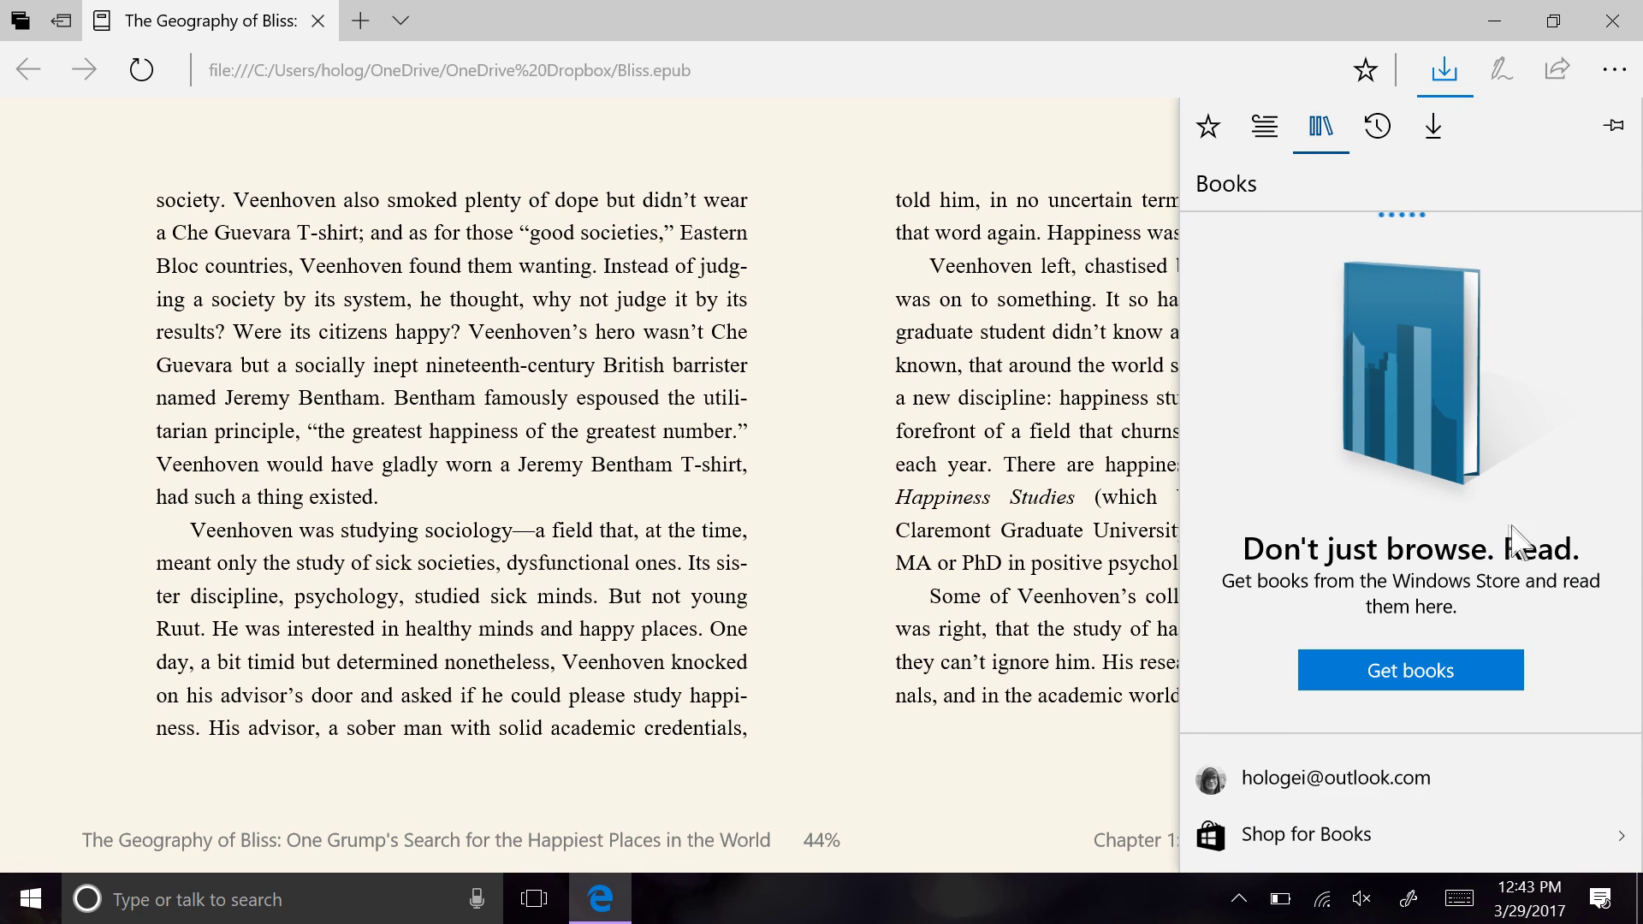
{"action": "left_click", "coordinate": [1414, 844]}
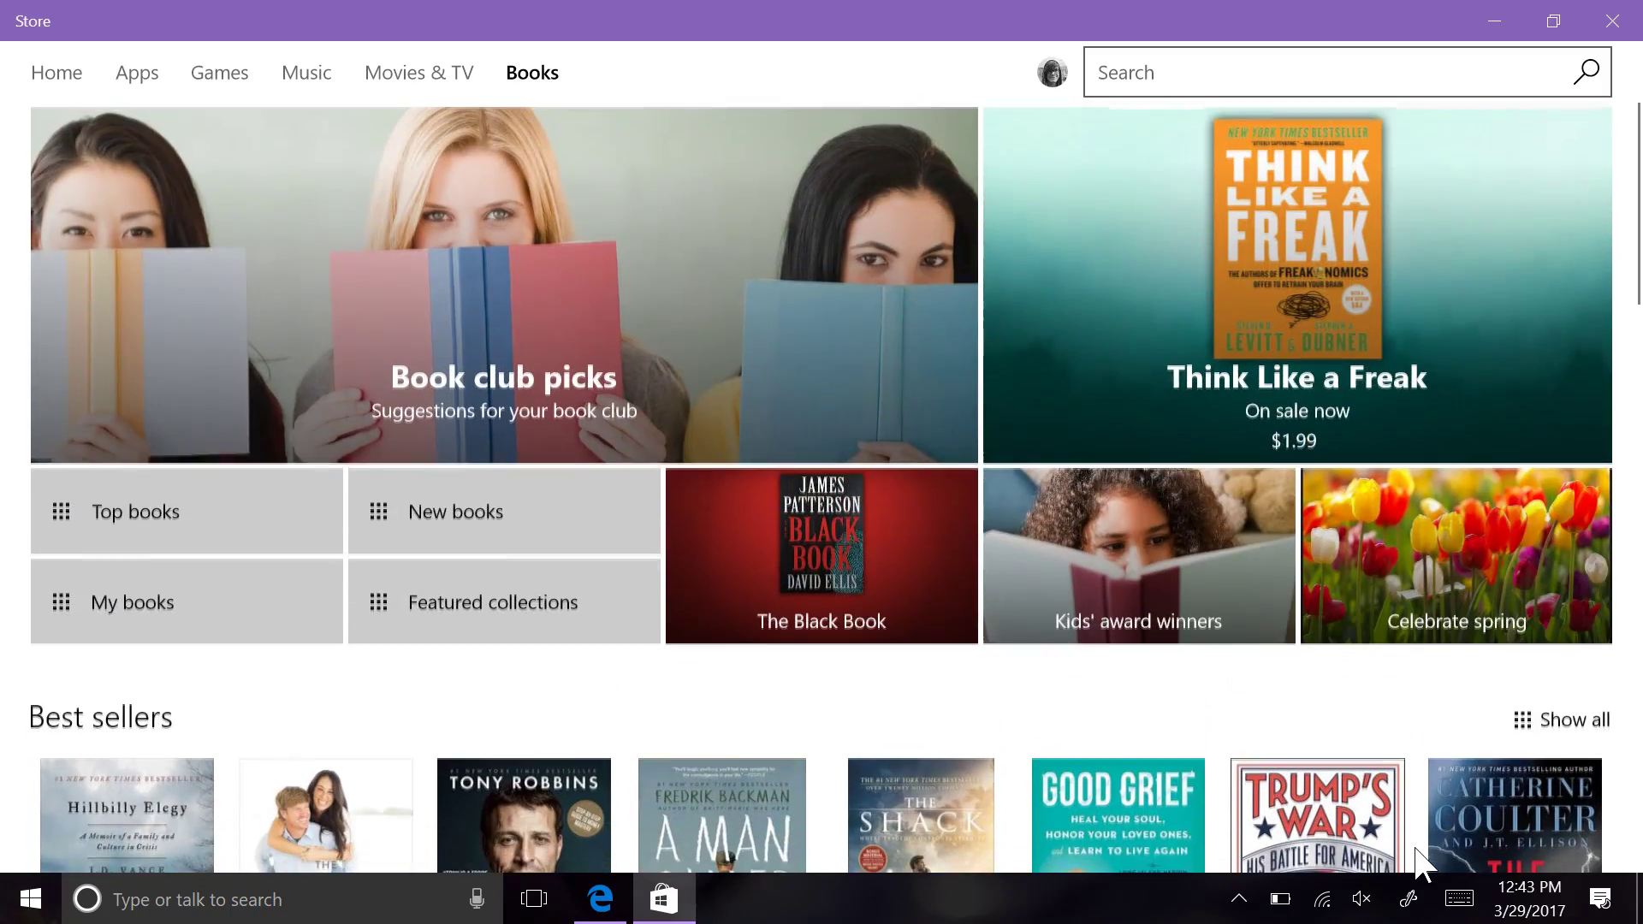
{"action": "left_click", "coordinate": [1613, 20]}
{"action": "left_click", "coordinate": [1143, 483]}
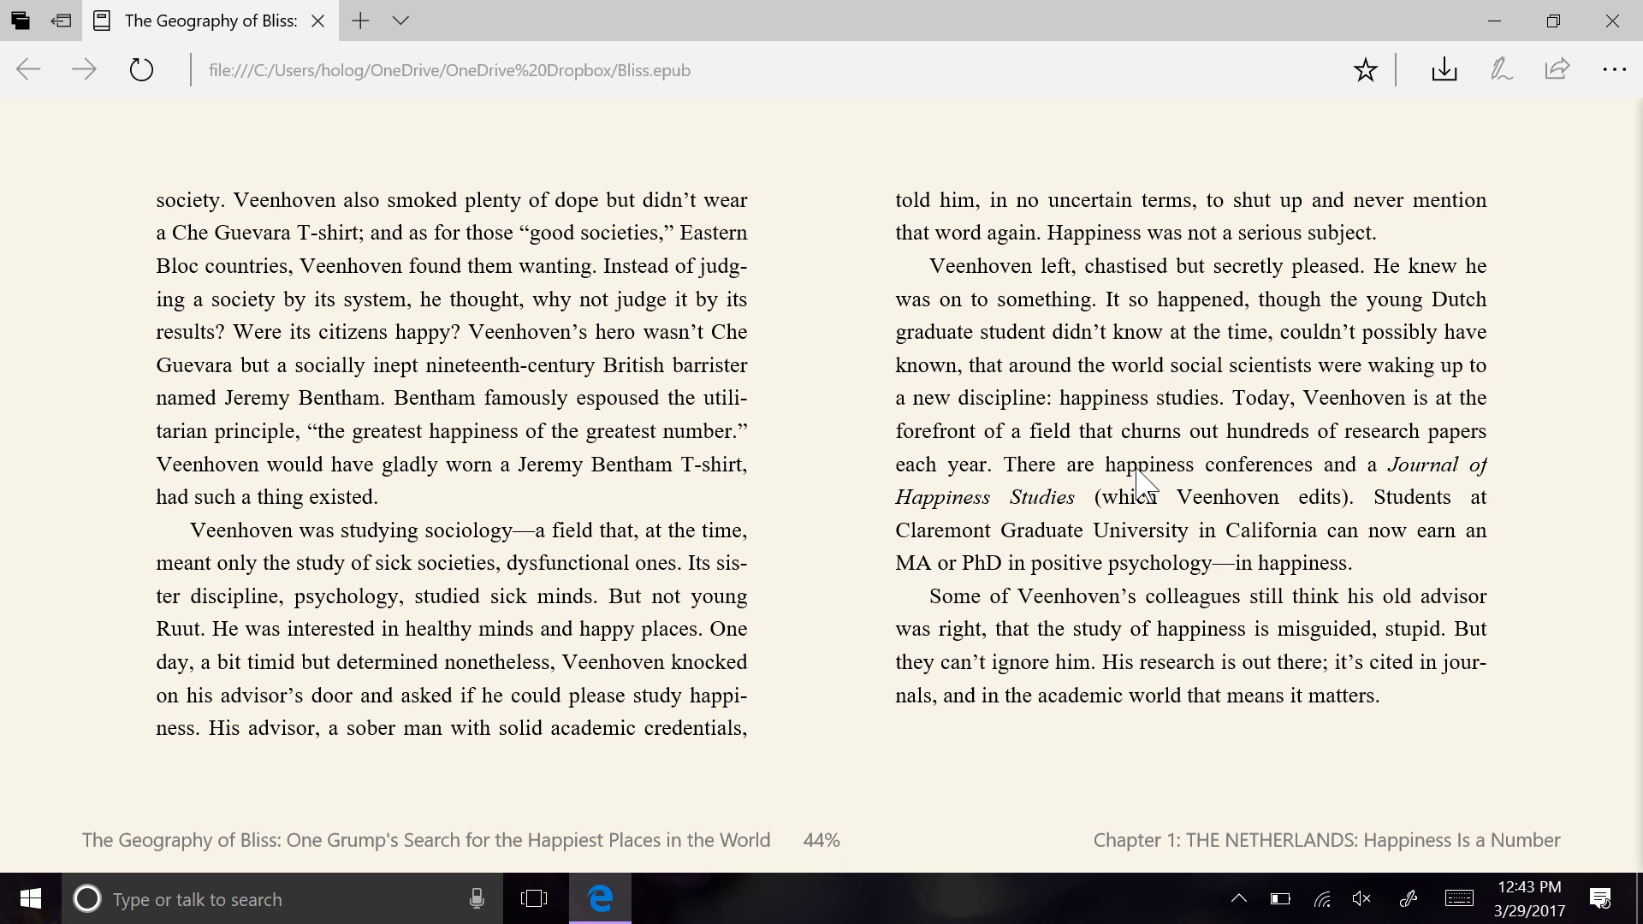
{"action": "left_click", "coordinate": [1612, 20]}
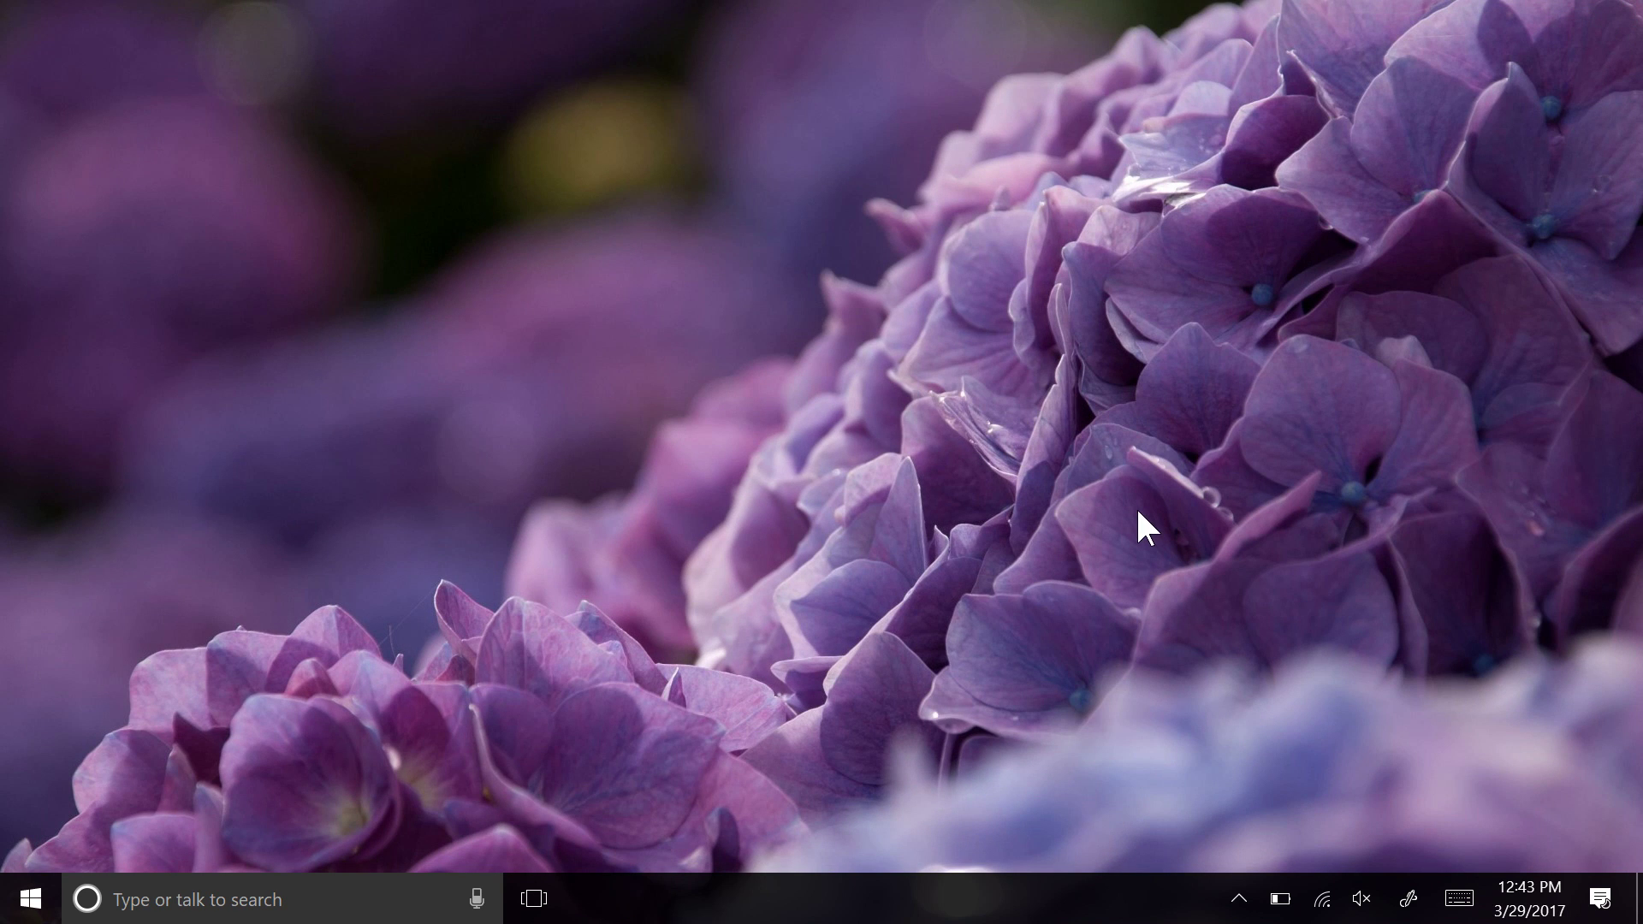
Launch Skype from the Start tile folder and scroll its Settings down to the SMS sync options.
{"action": "key", "text": "super"}
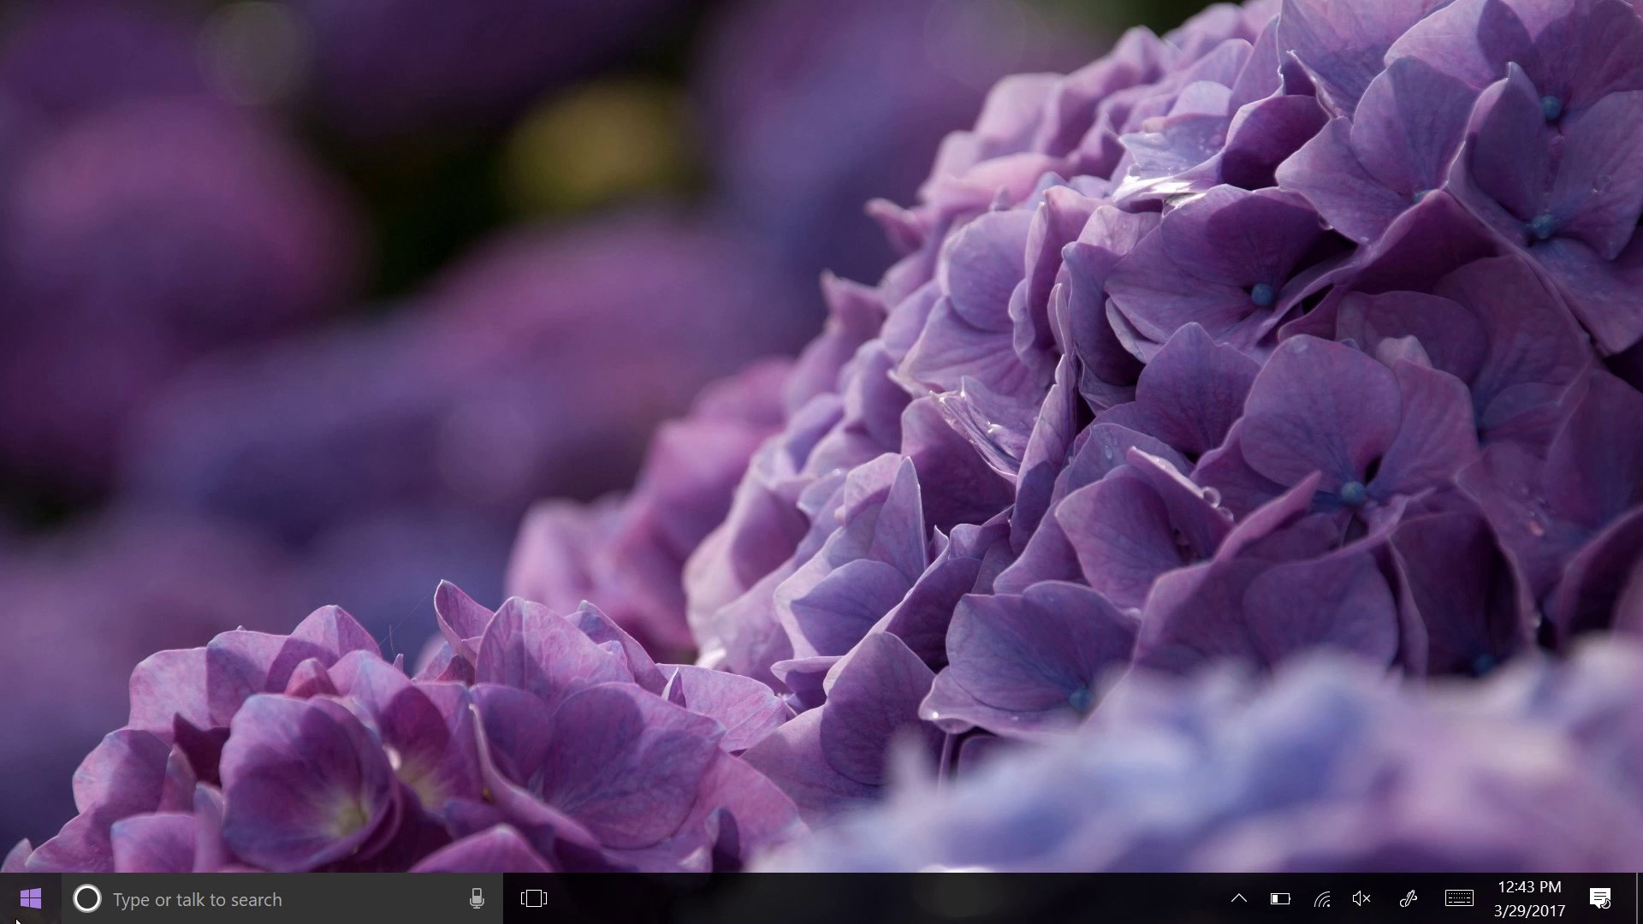
{"action": "scroll", "coordinate": [132, 809], "scroll_direction": "down", "scroll_amount": 3}
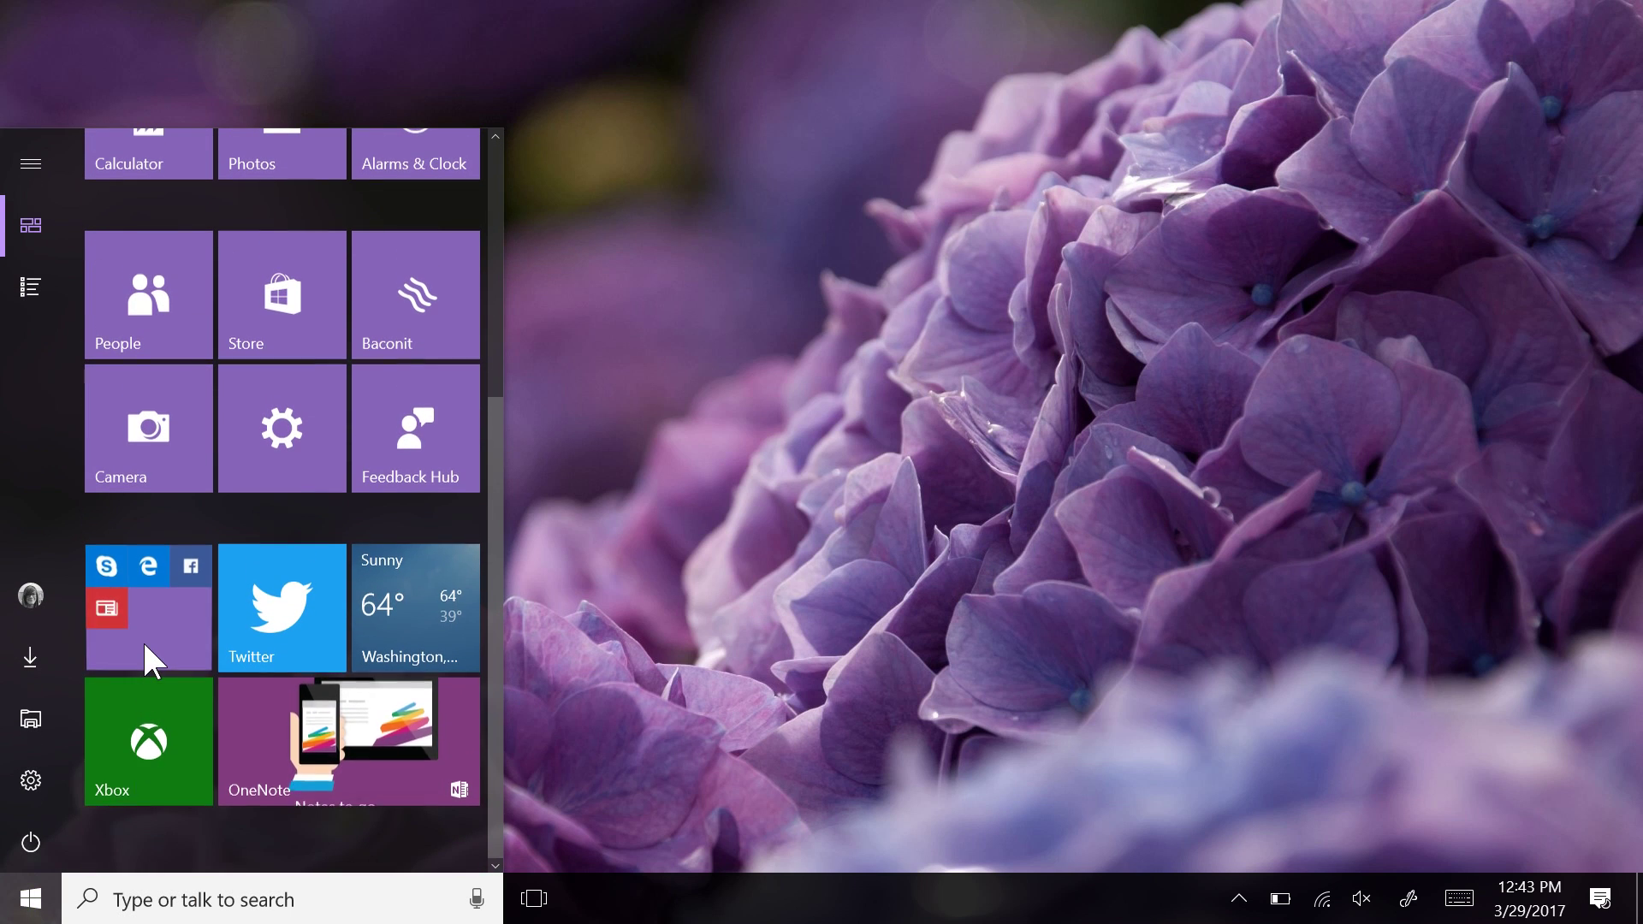
{"action": "left_click", "coordinate": [142, 640]}
{"action": "left_click", "coordinate": [162, 777]}
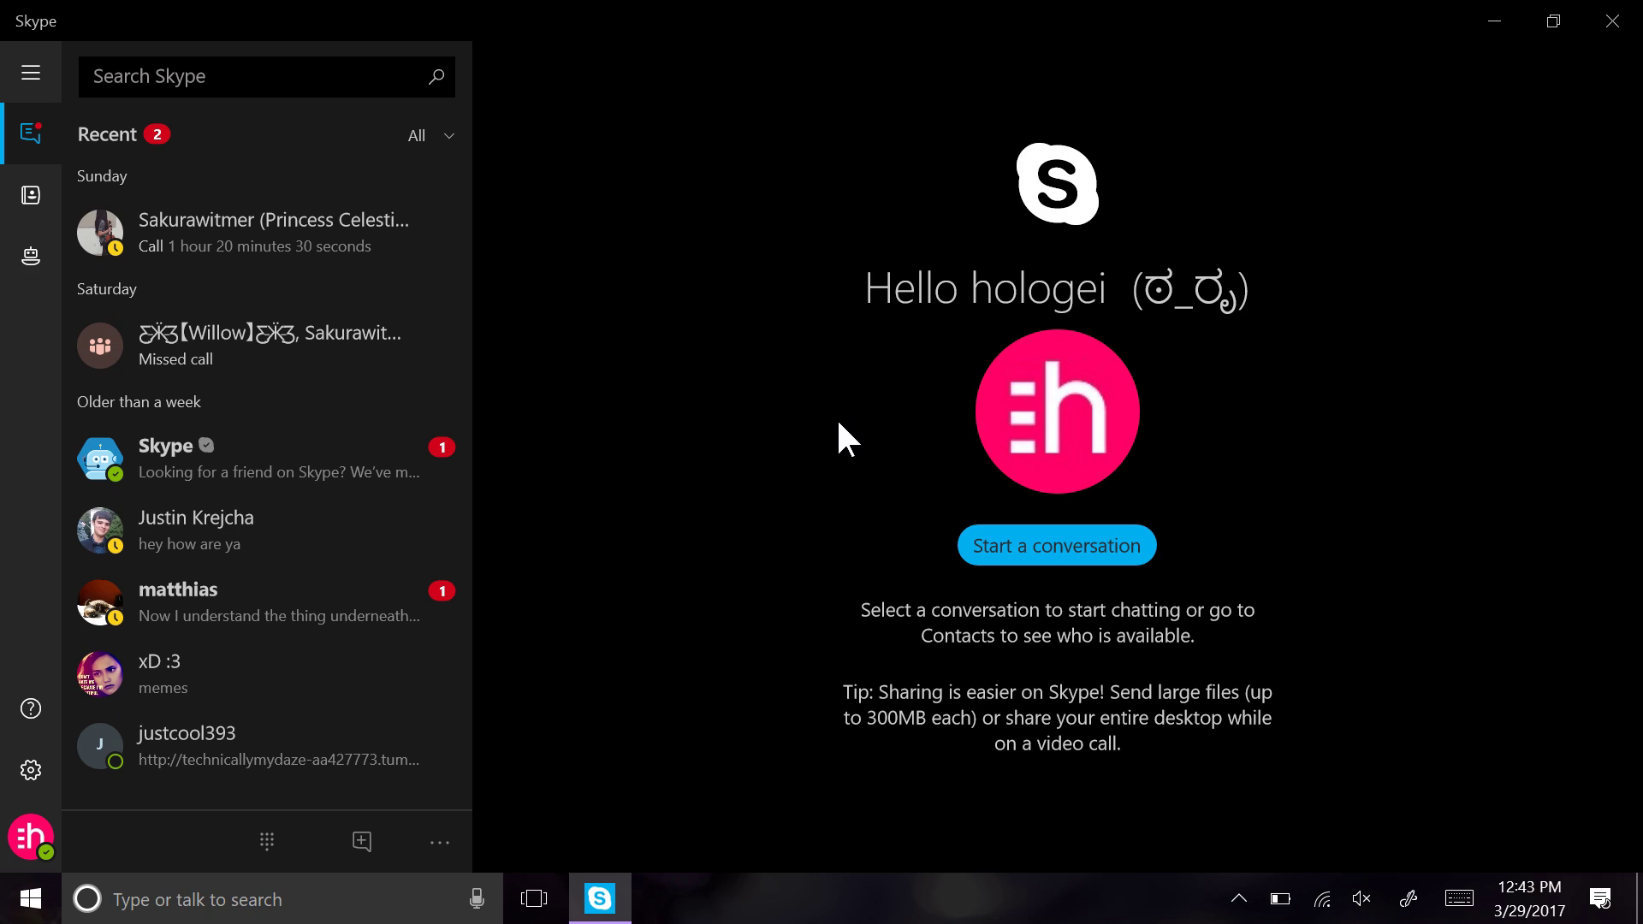
{"action": "left_click", "coordinate": [17, 772]}
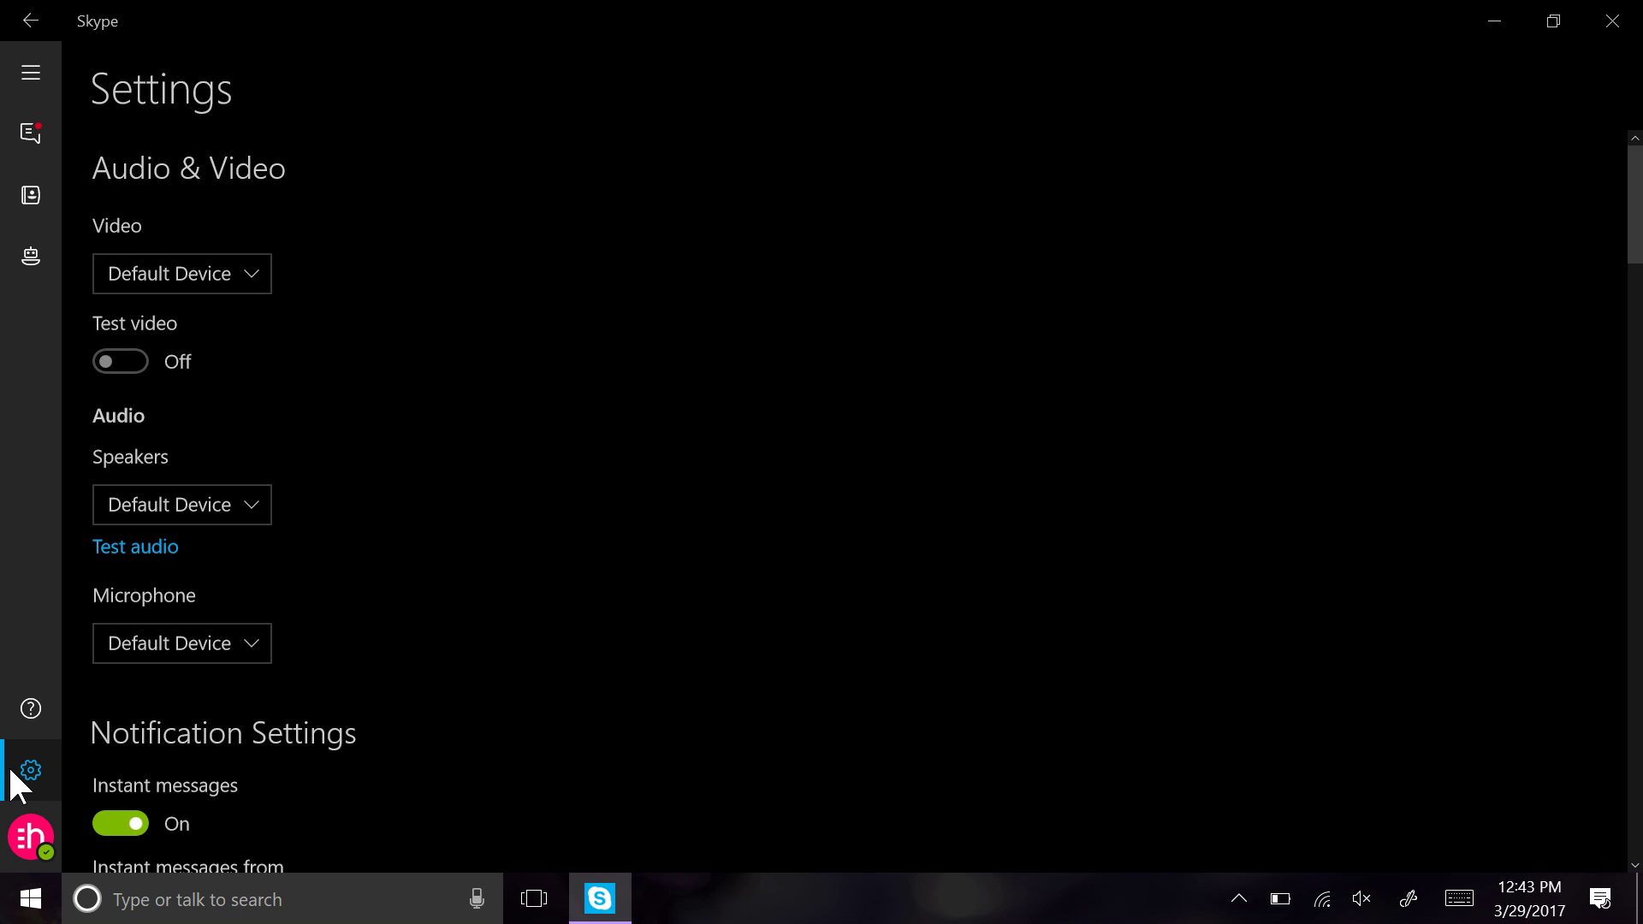
{"action": "scroll", "coordinate": [305, 725], "scroll_direction": "down", "scroll_amount": 9}
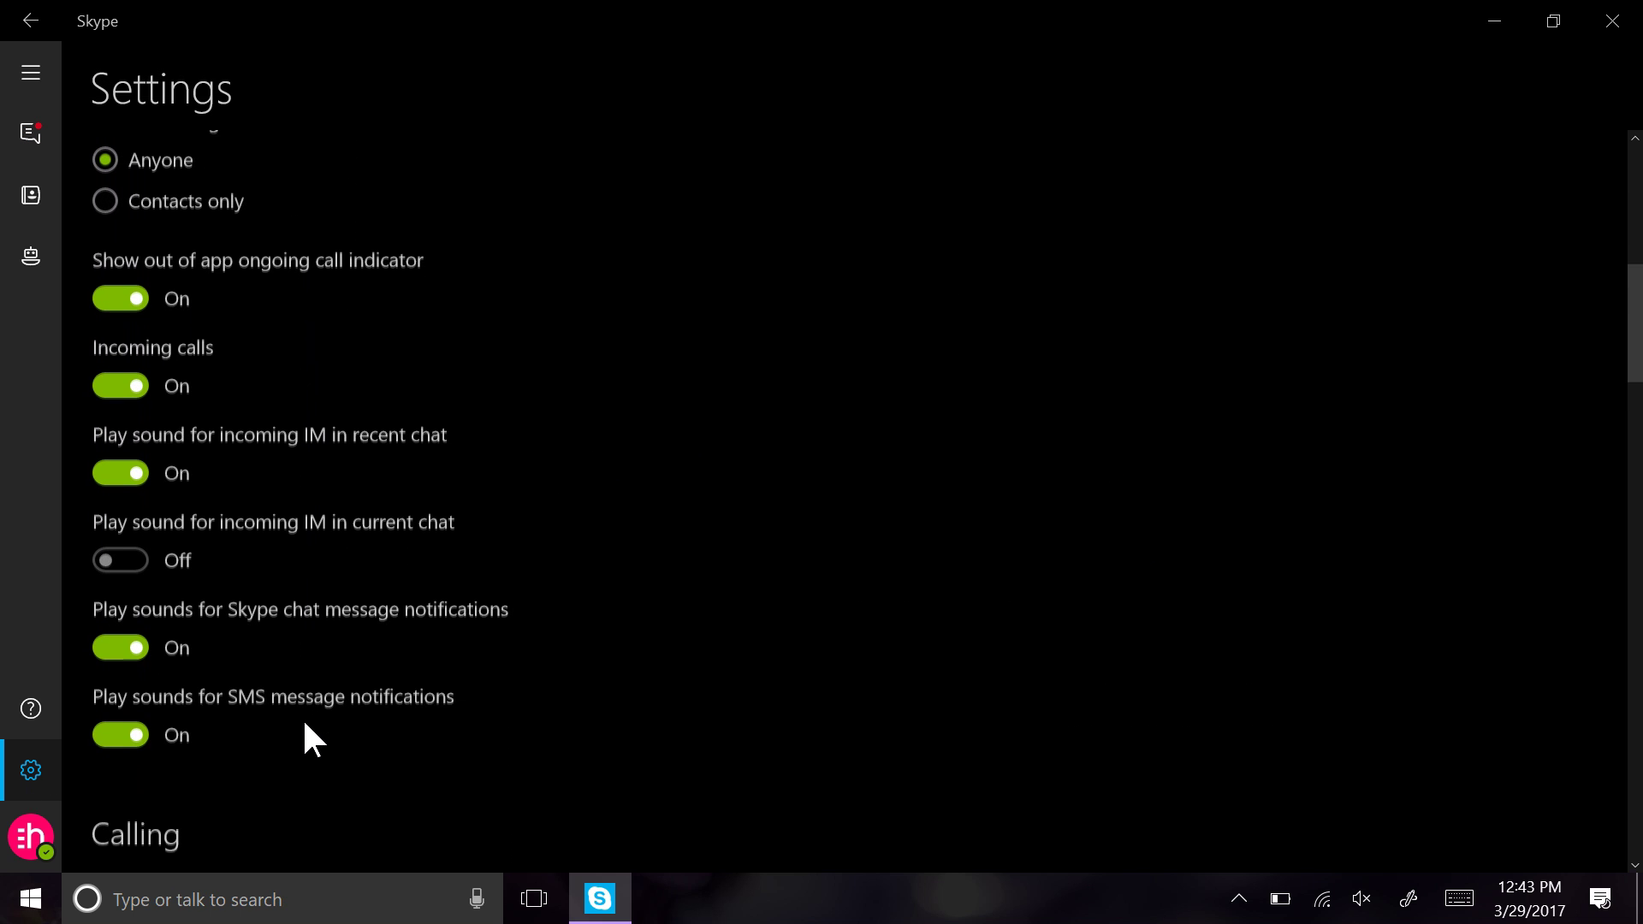
{"action": "scroll", "coordinate": [307, 726], "scroll_direction": "down", "scroll_amount": 13}
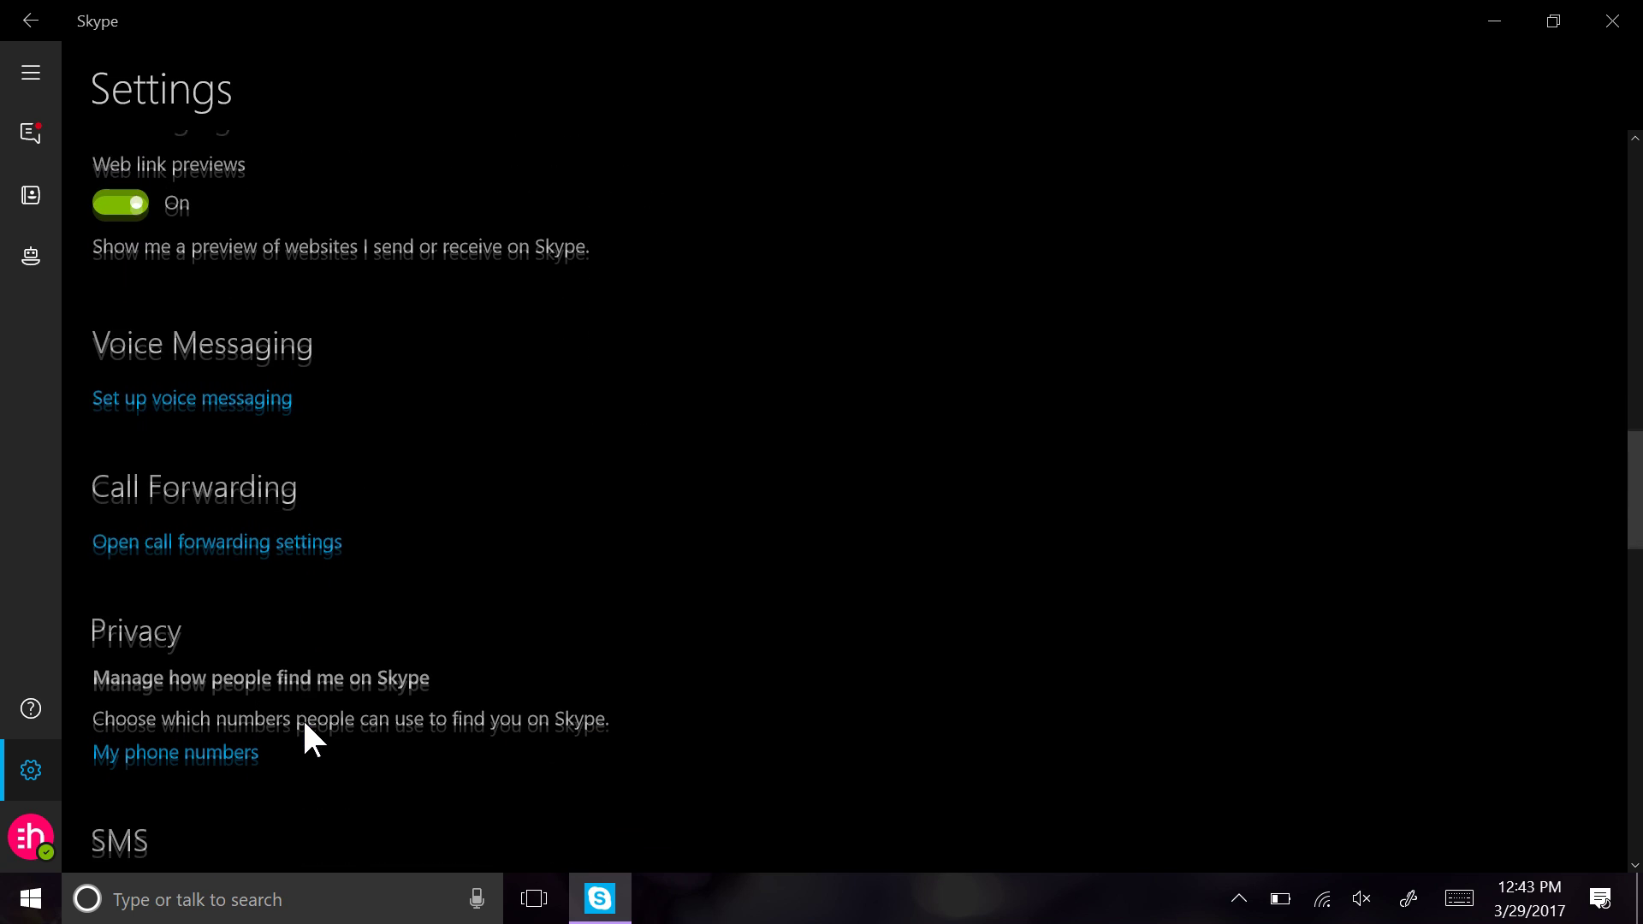
{"action": "scroll", "coordinate": [305, 725], "scroll_direction": "down", "scroll_amount": 4}
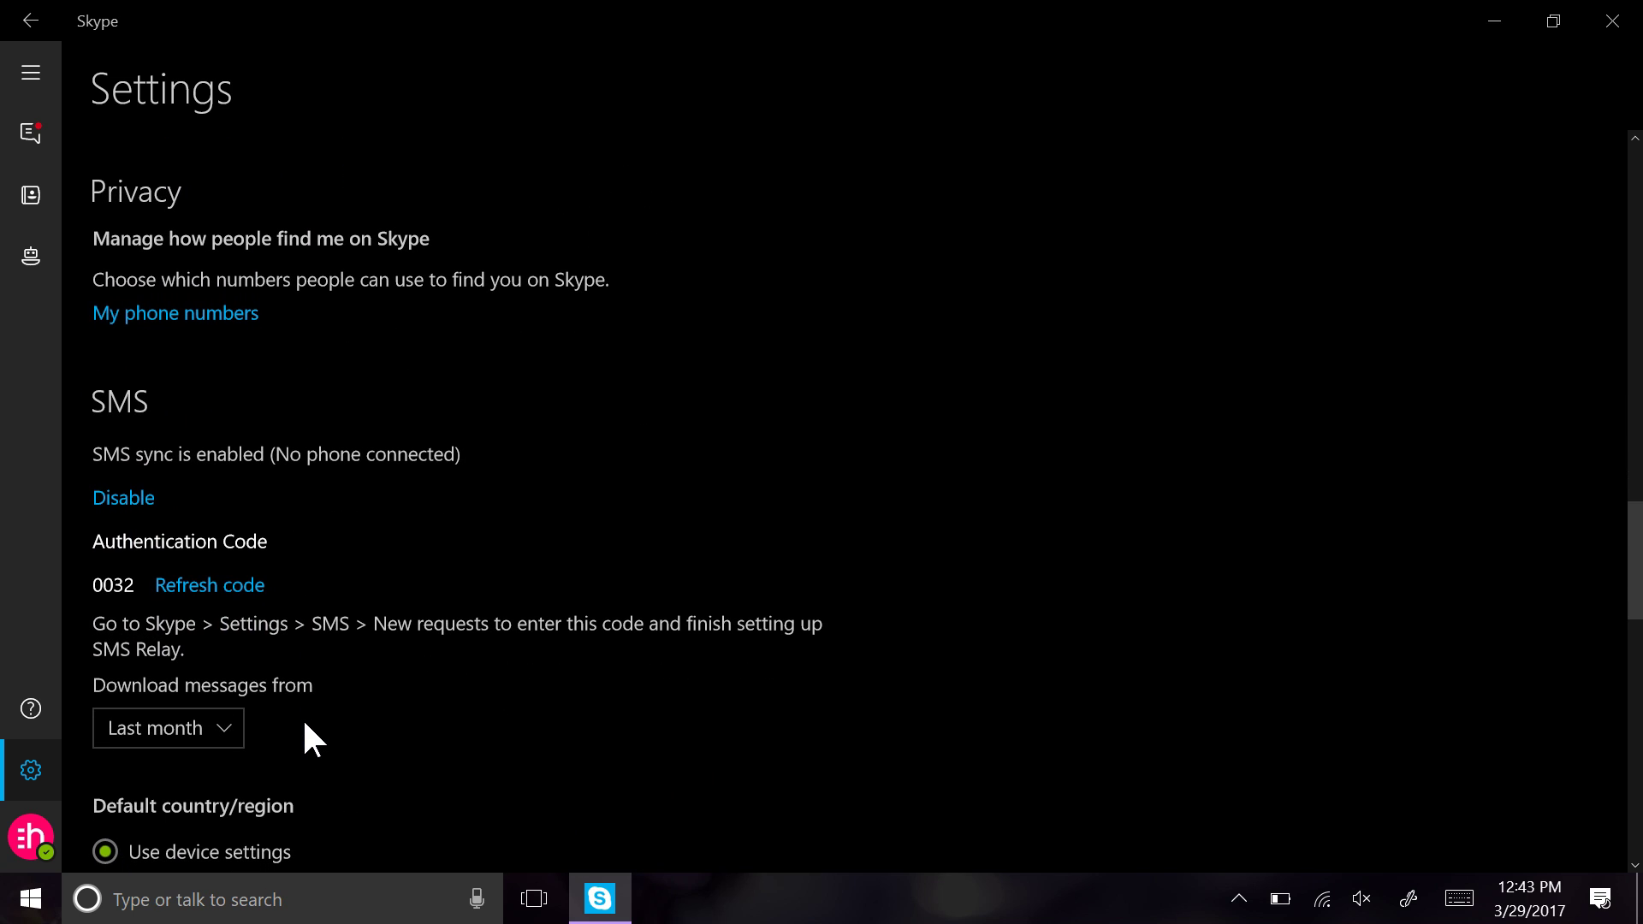
Close Skype and launch Windows Defender Security Center by searching 'windows defen'.
{"action": "left_click", "coordinate": [1613, 21]}
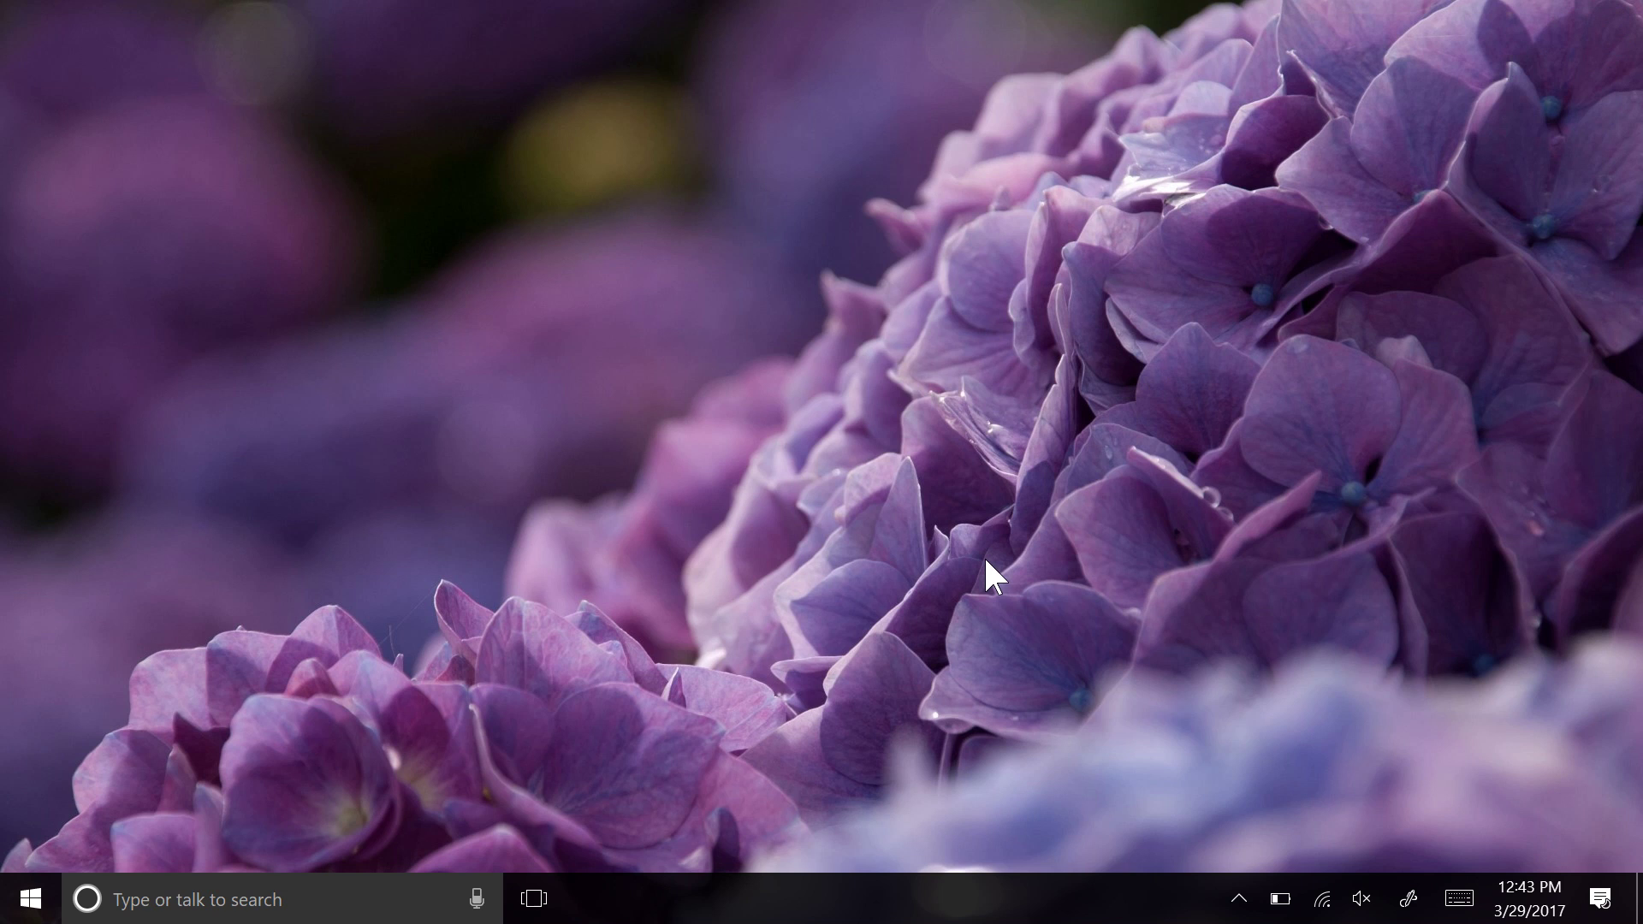
{"action": "key", "text": "super"}
{"action": "type", "text": "windows defen"}
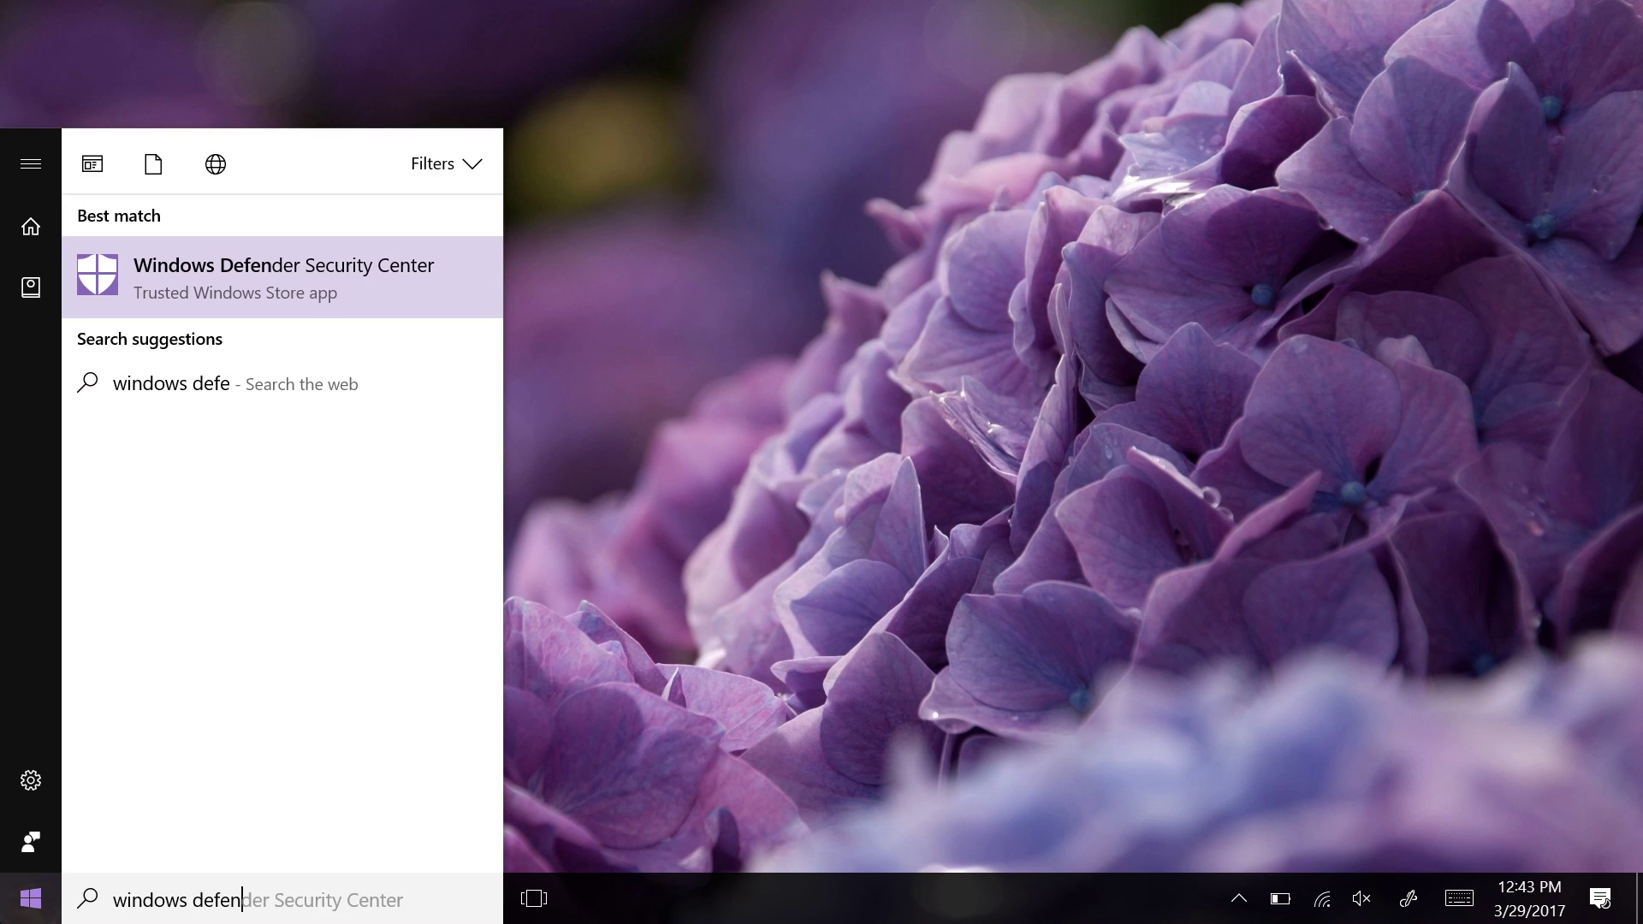
{"action": "key", "text": "Return"}
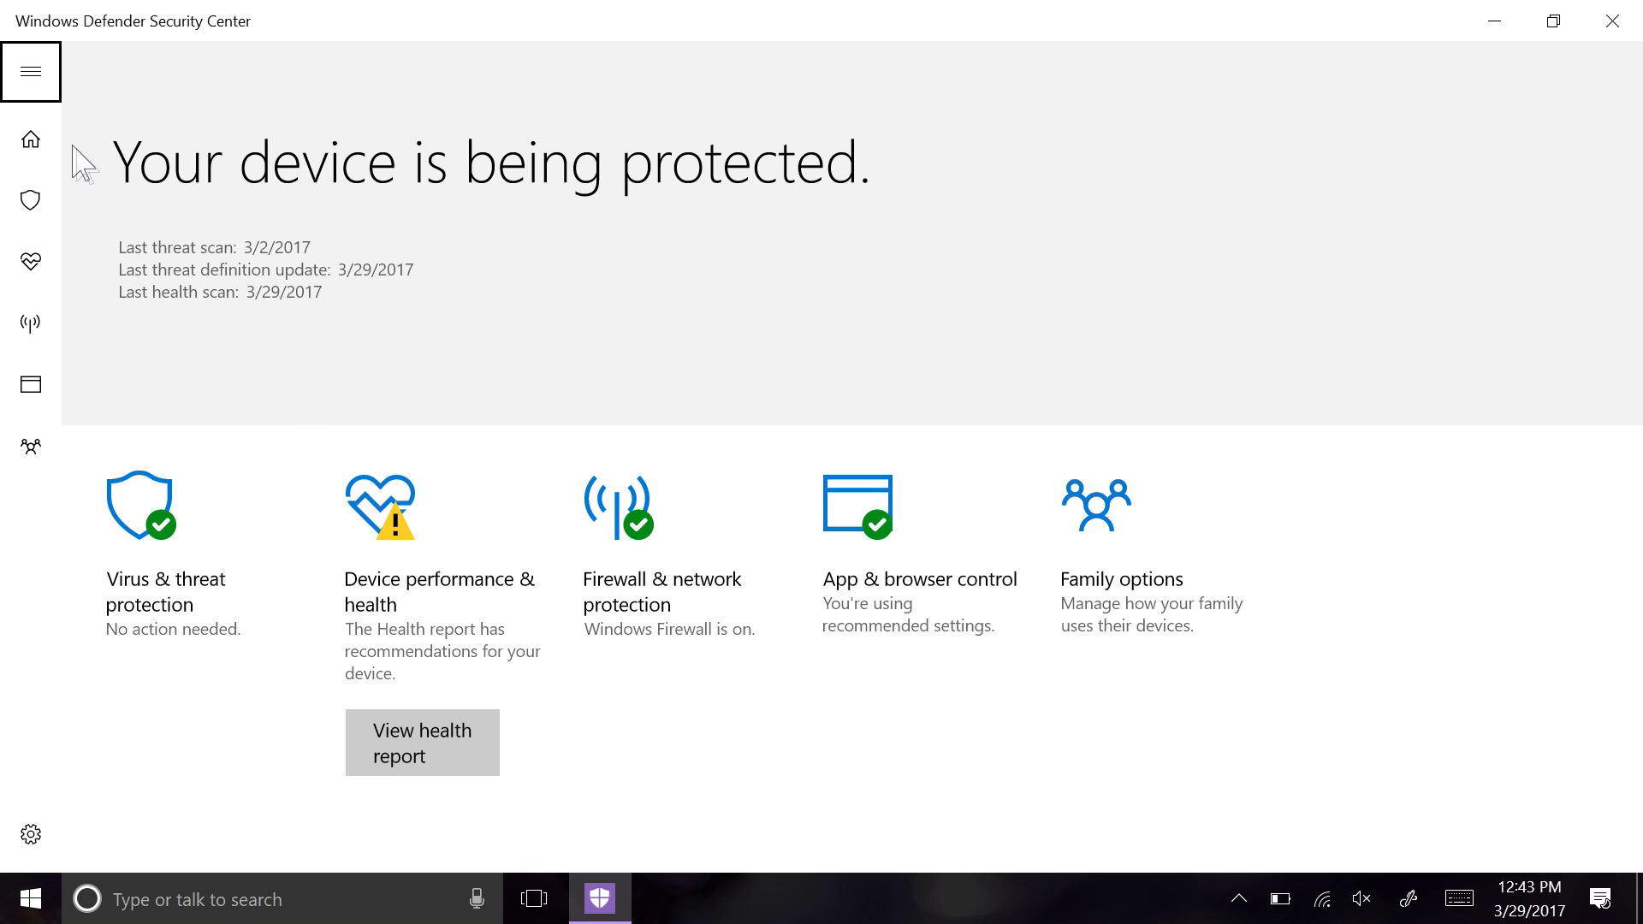
Browse the Family and firewall pages, then start a Quick scan under Virus & threat protection.
{"action": "left_click", "coordinate": [29, 84]}
{"action": "left_click", "coordinate": [121, 461]}
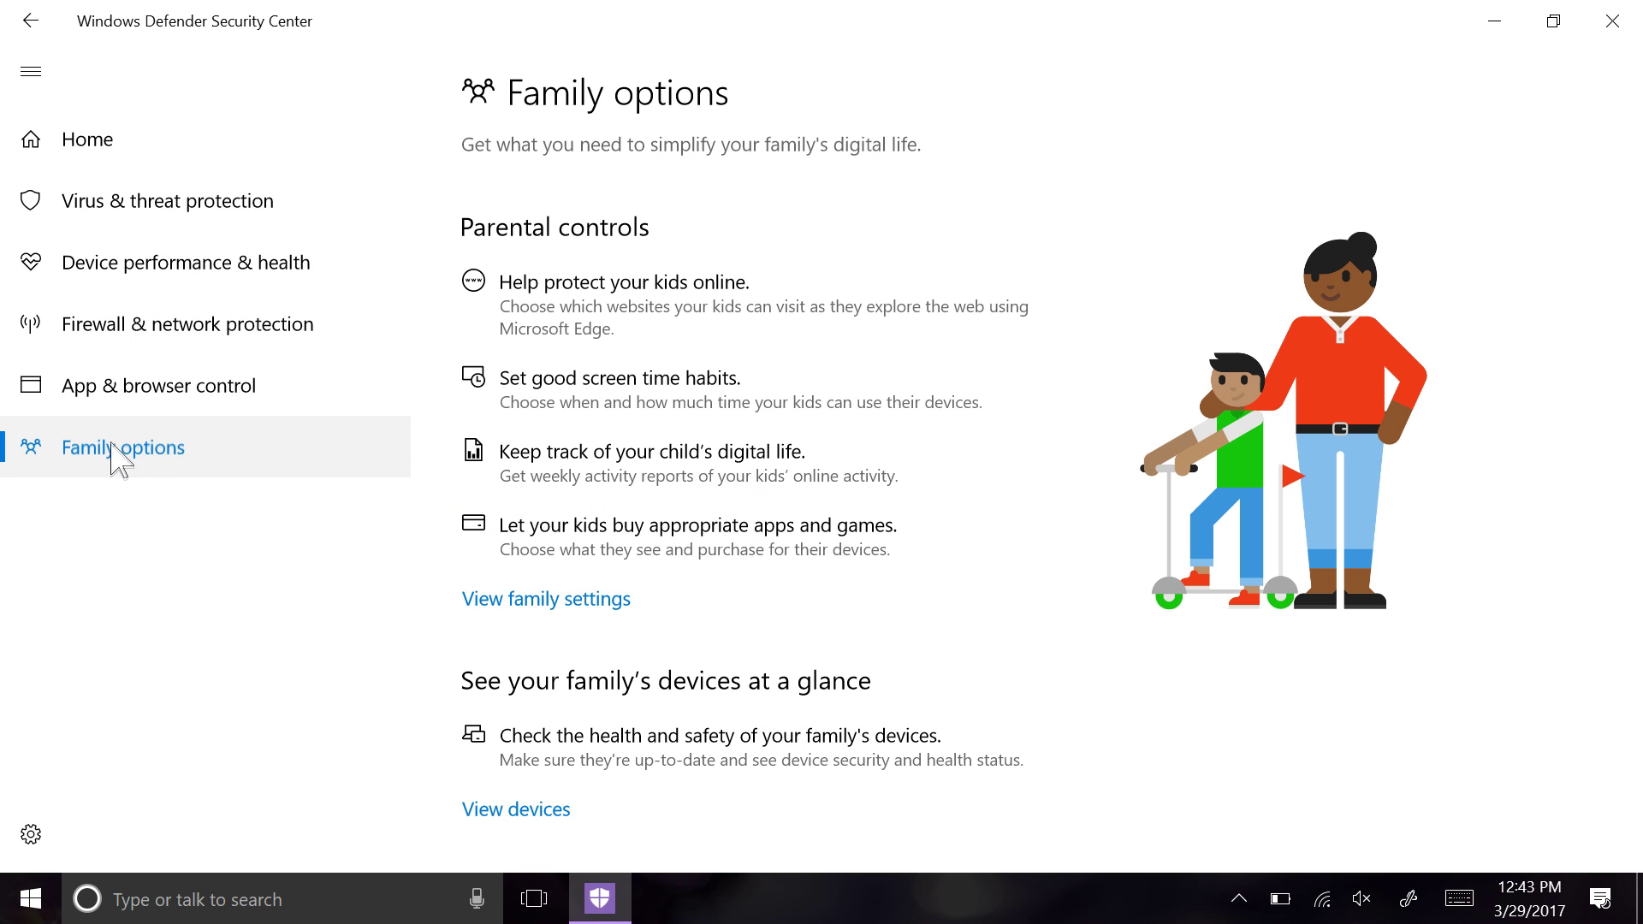
{"action": "left_click", "coordinate": [119, 352]}
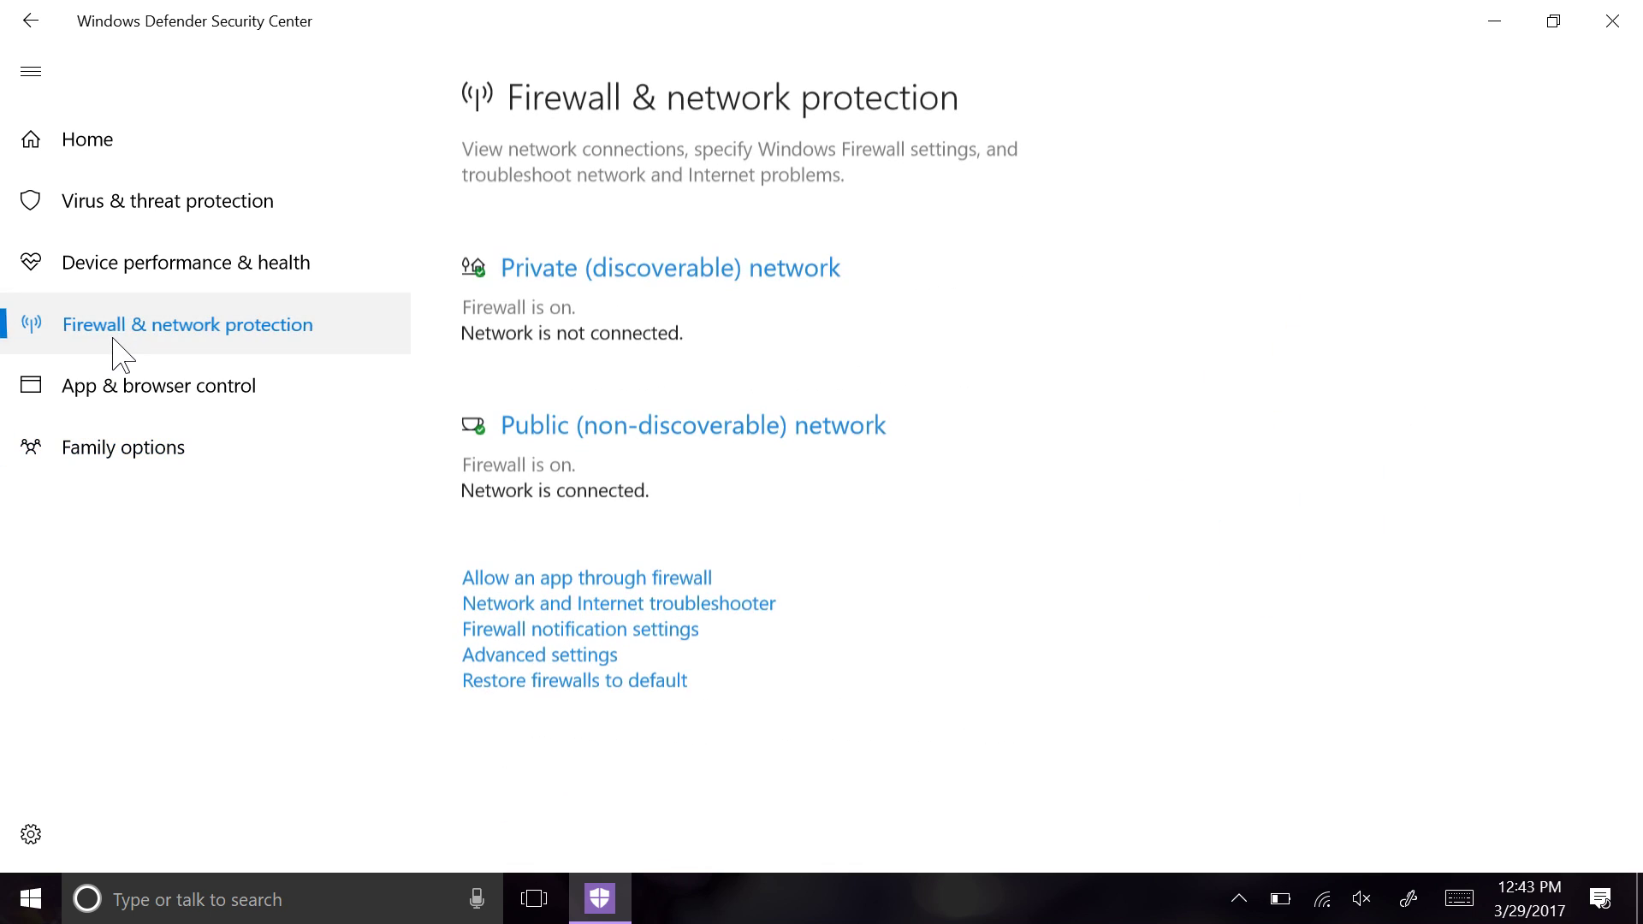
{"action": "left_click", "coordinate": [127, 231]}
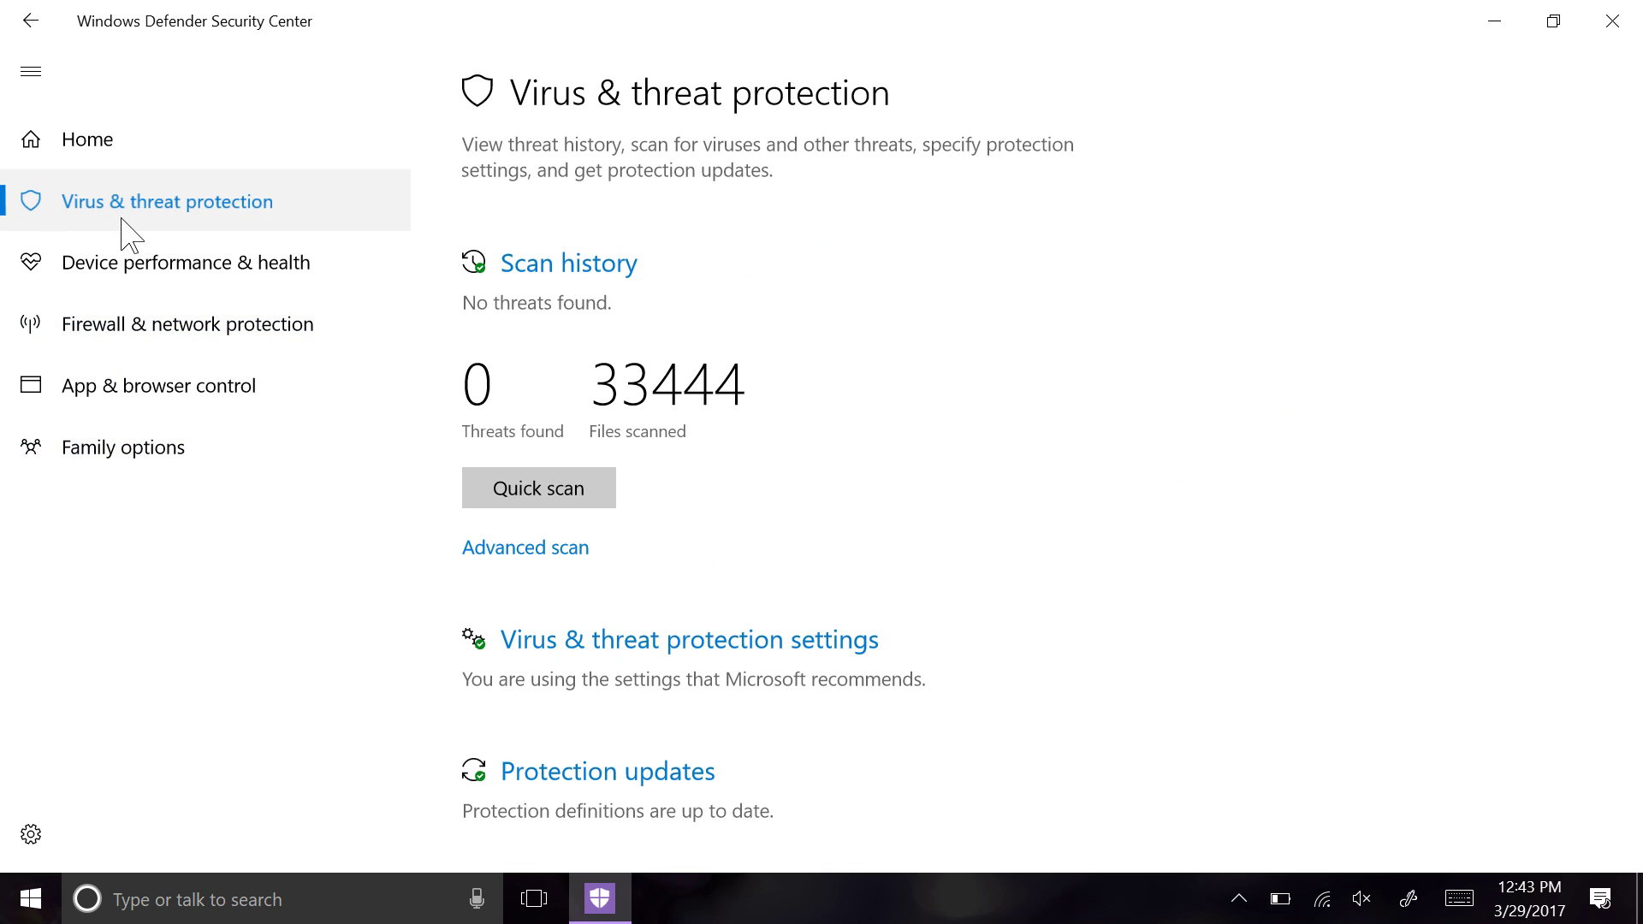
{"action": "left_click", "coordinate": [542, 490]}
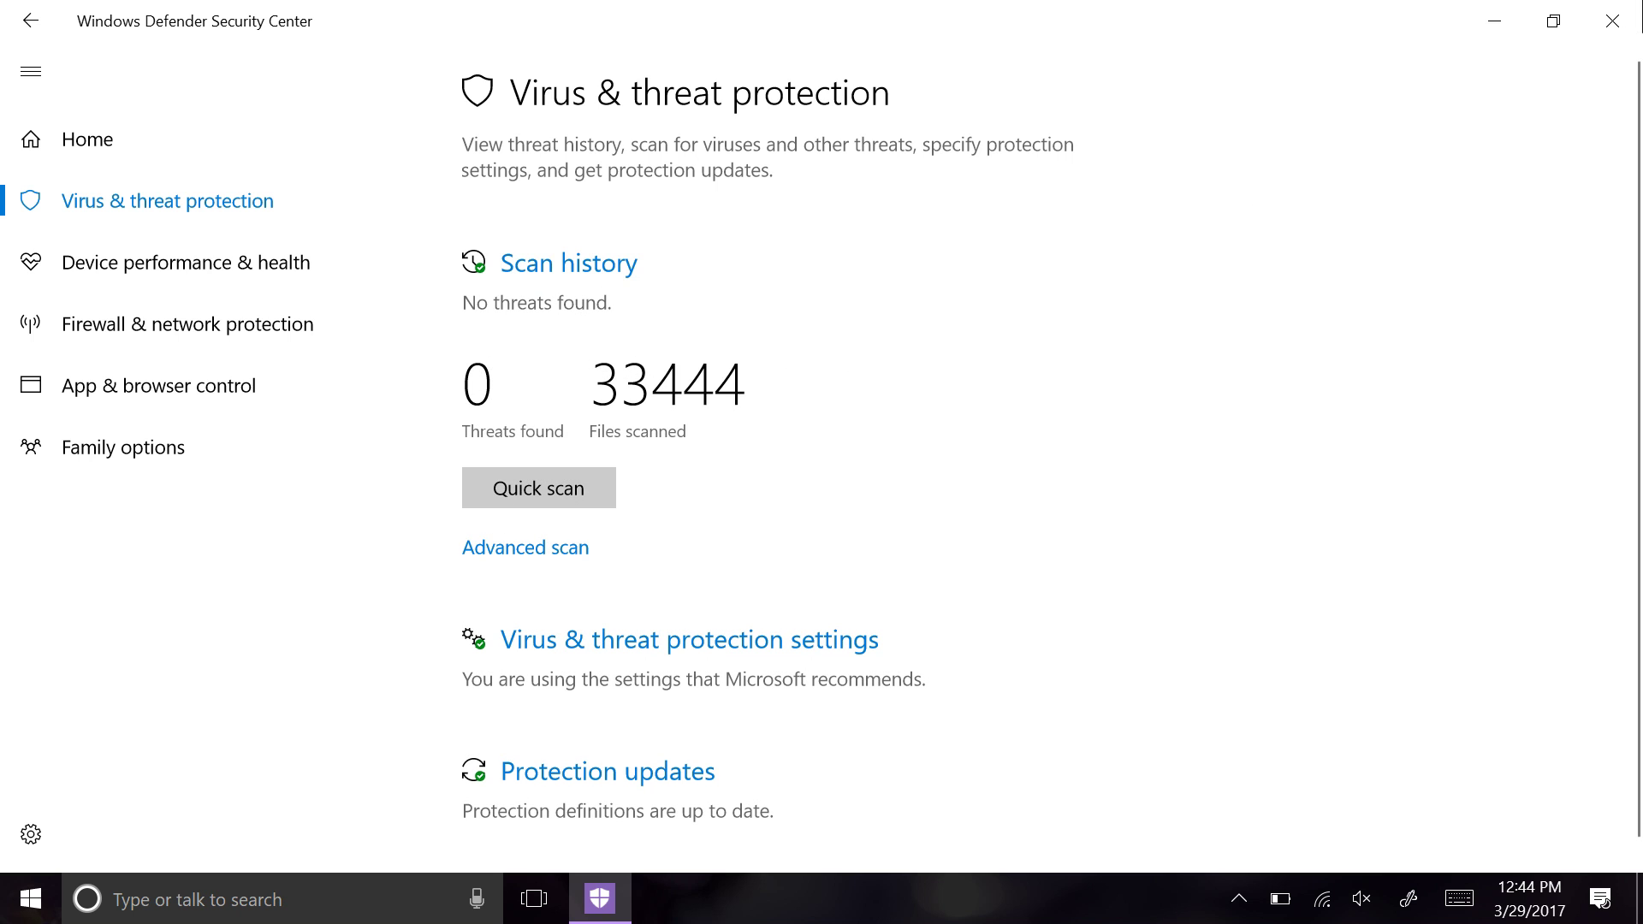
{"action": "left_click", "coordinate": [1612, 21]}
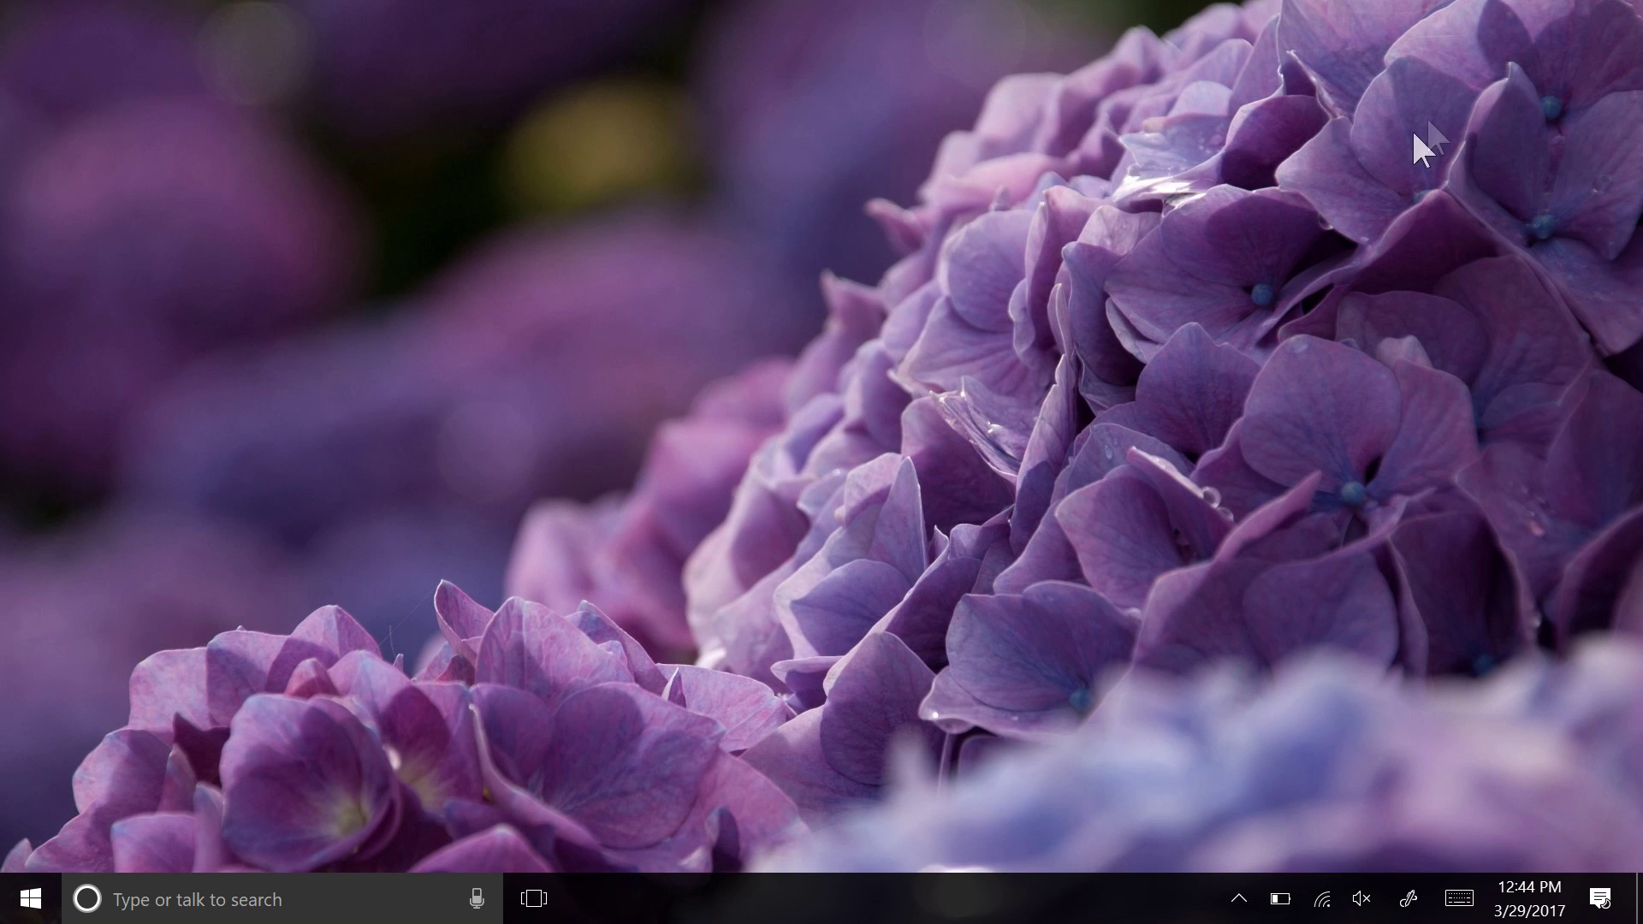
{"action": "key", "text": "super"}
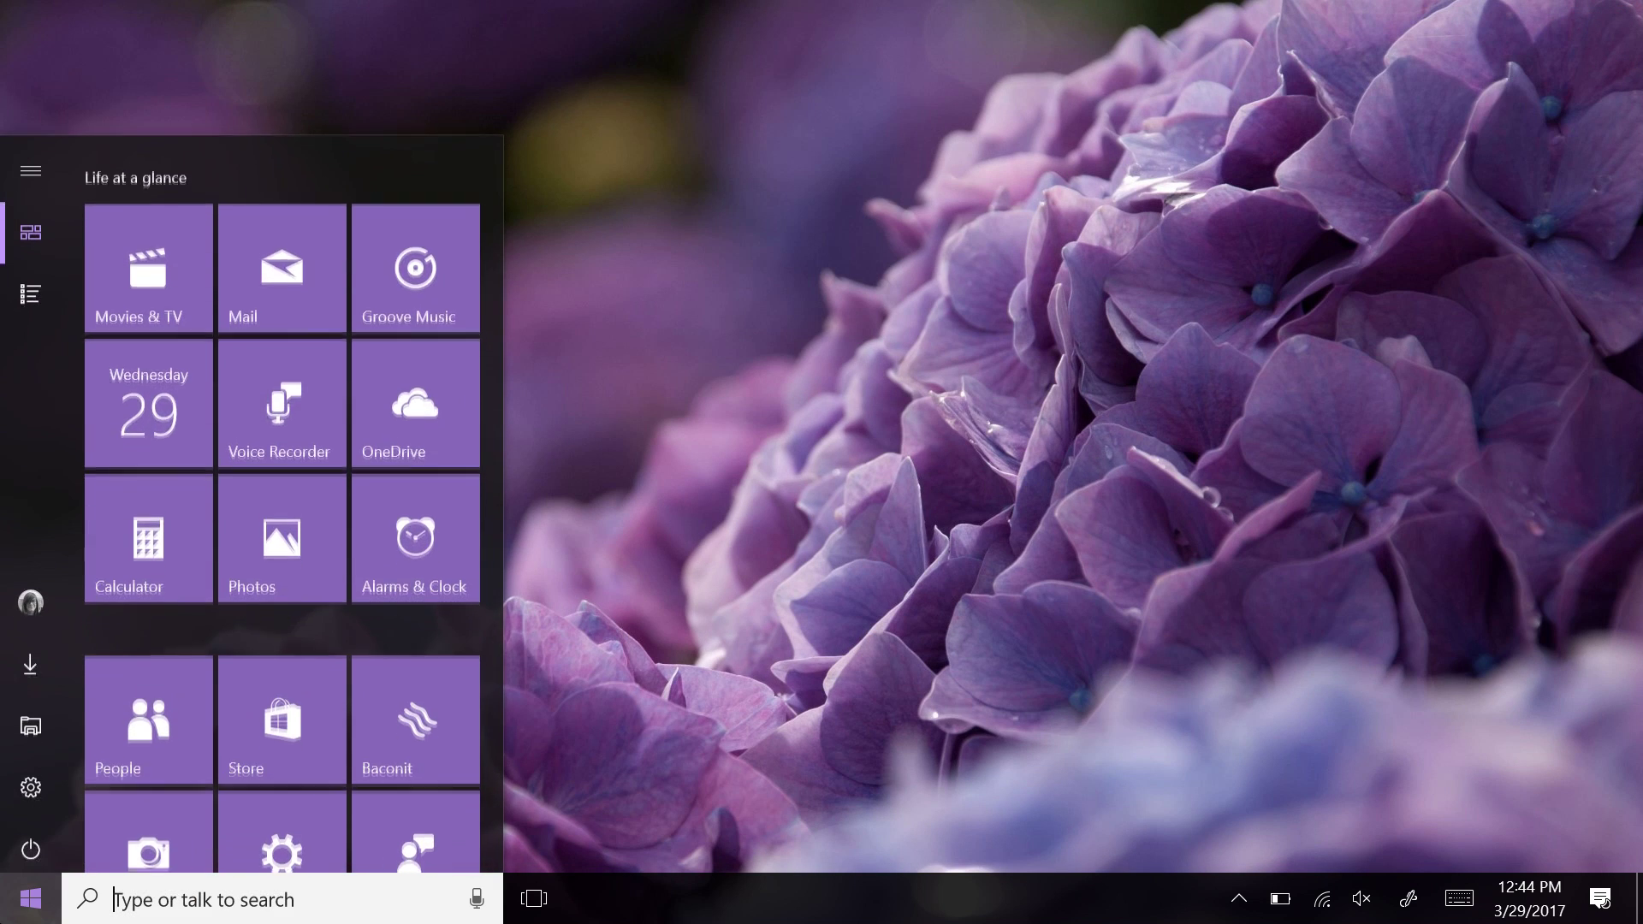
{"action": "type", "text": "movies and"}
{"action": "key", "text": "Return"}
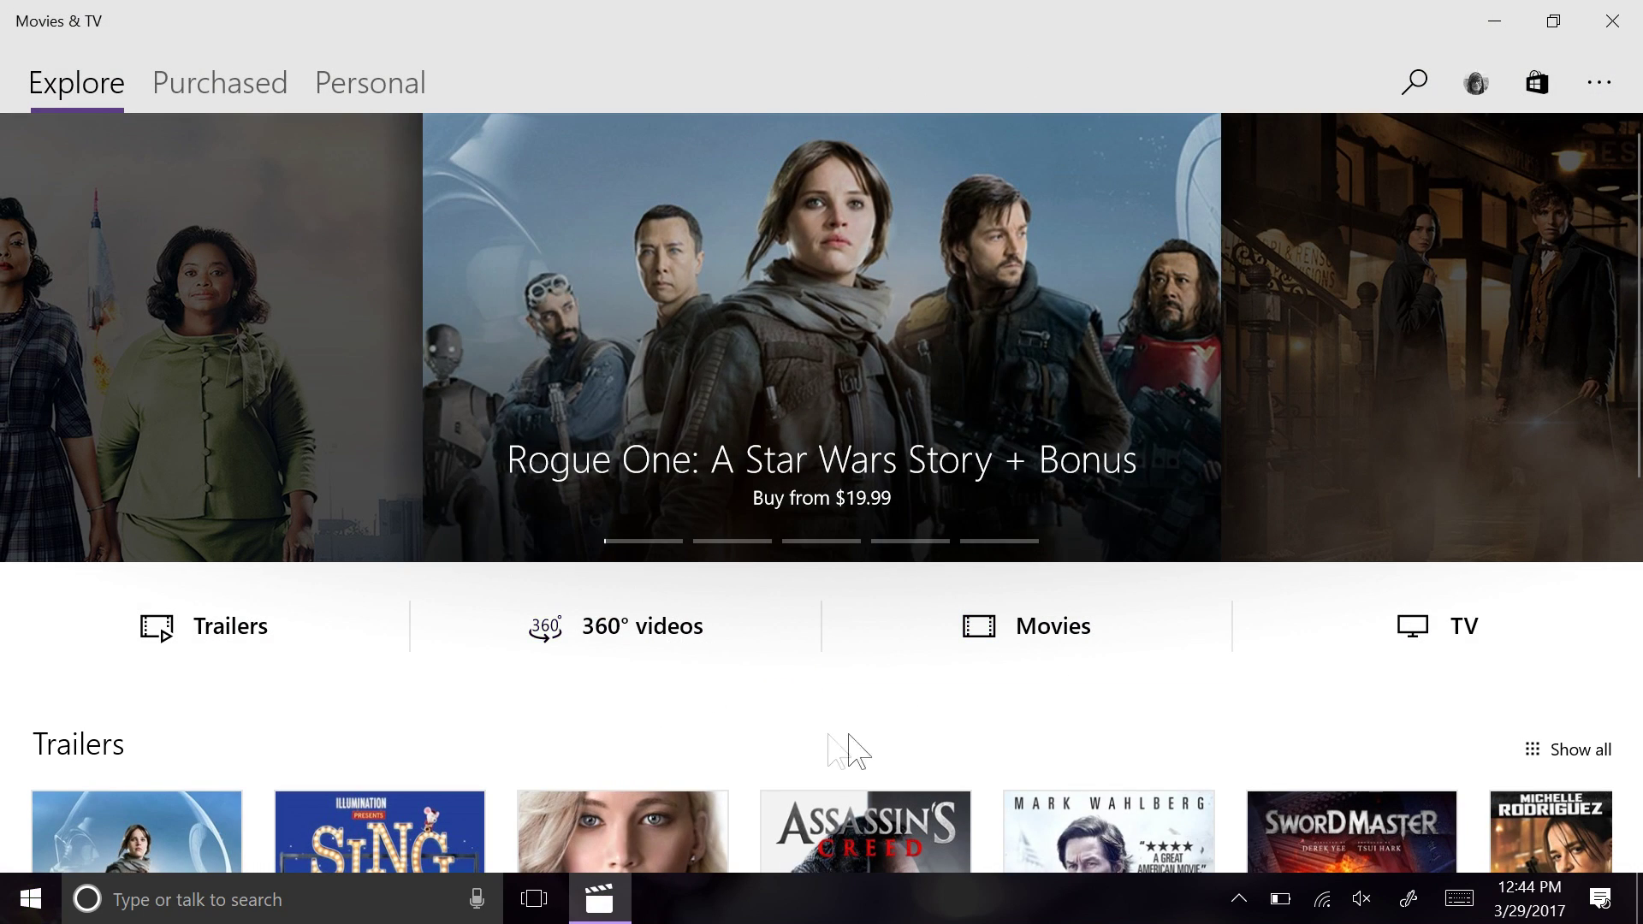
{"action": "scroll", "coordinate": [901, 751], "scroll_direction": "down", "scroll_amount": 5}
{"action": "scroll", "coordinate": [901, 751], "scroll_direction": "up", "scroll_amount": 5}
{"action": "left_click", "coordinate": [257, 634]}
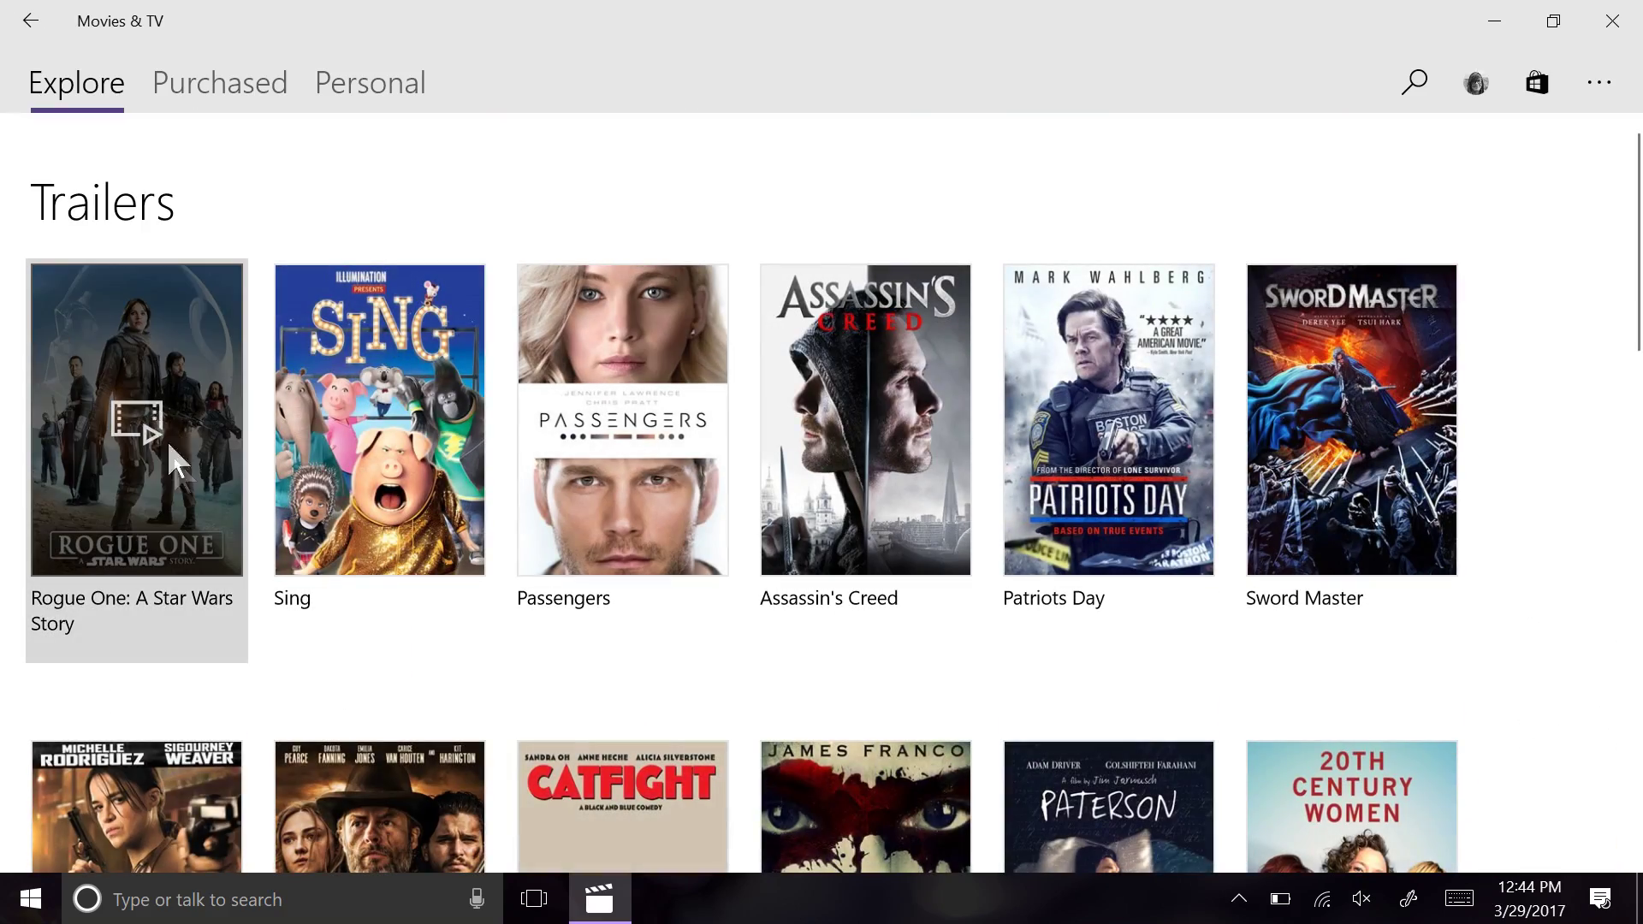
{"action": "left_click", "coordinate": [151, 412]}
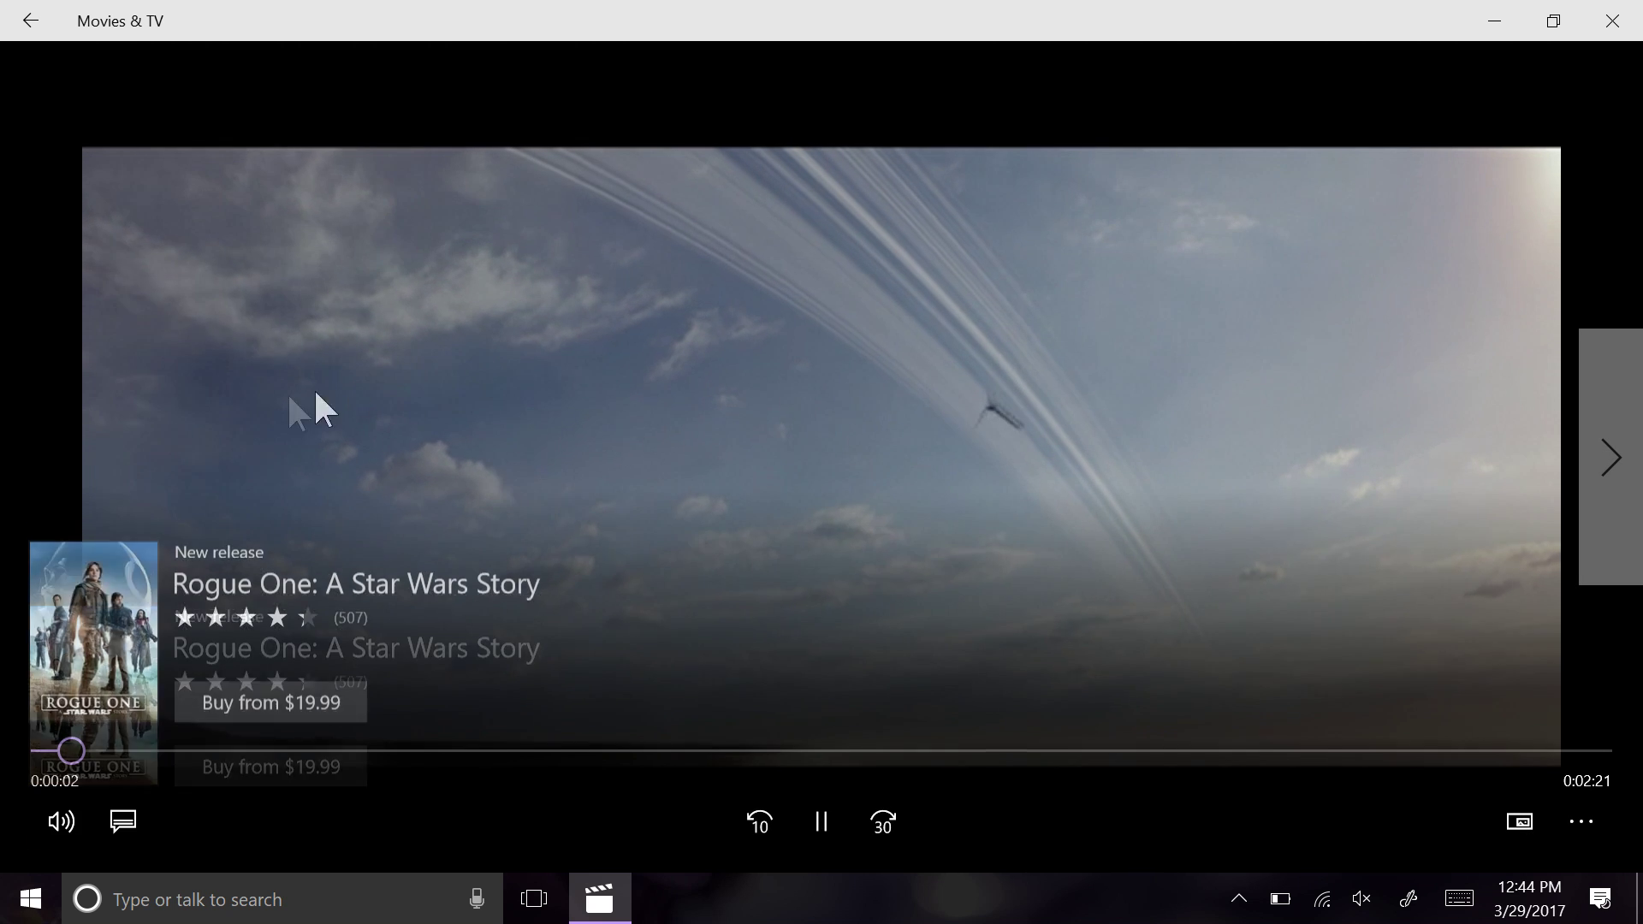
{"action": "left_click", "coordinate": [1509, 813]}
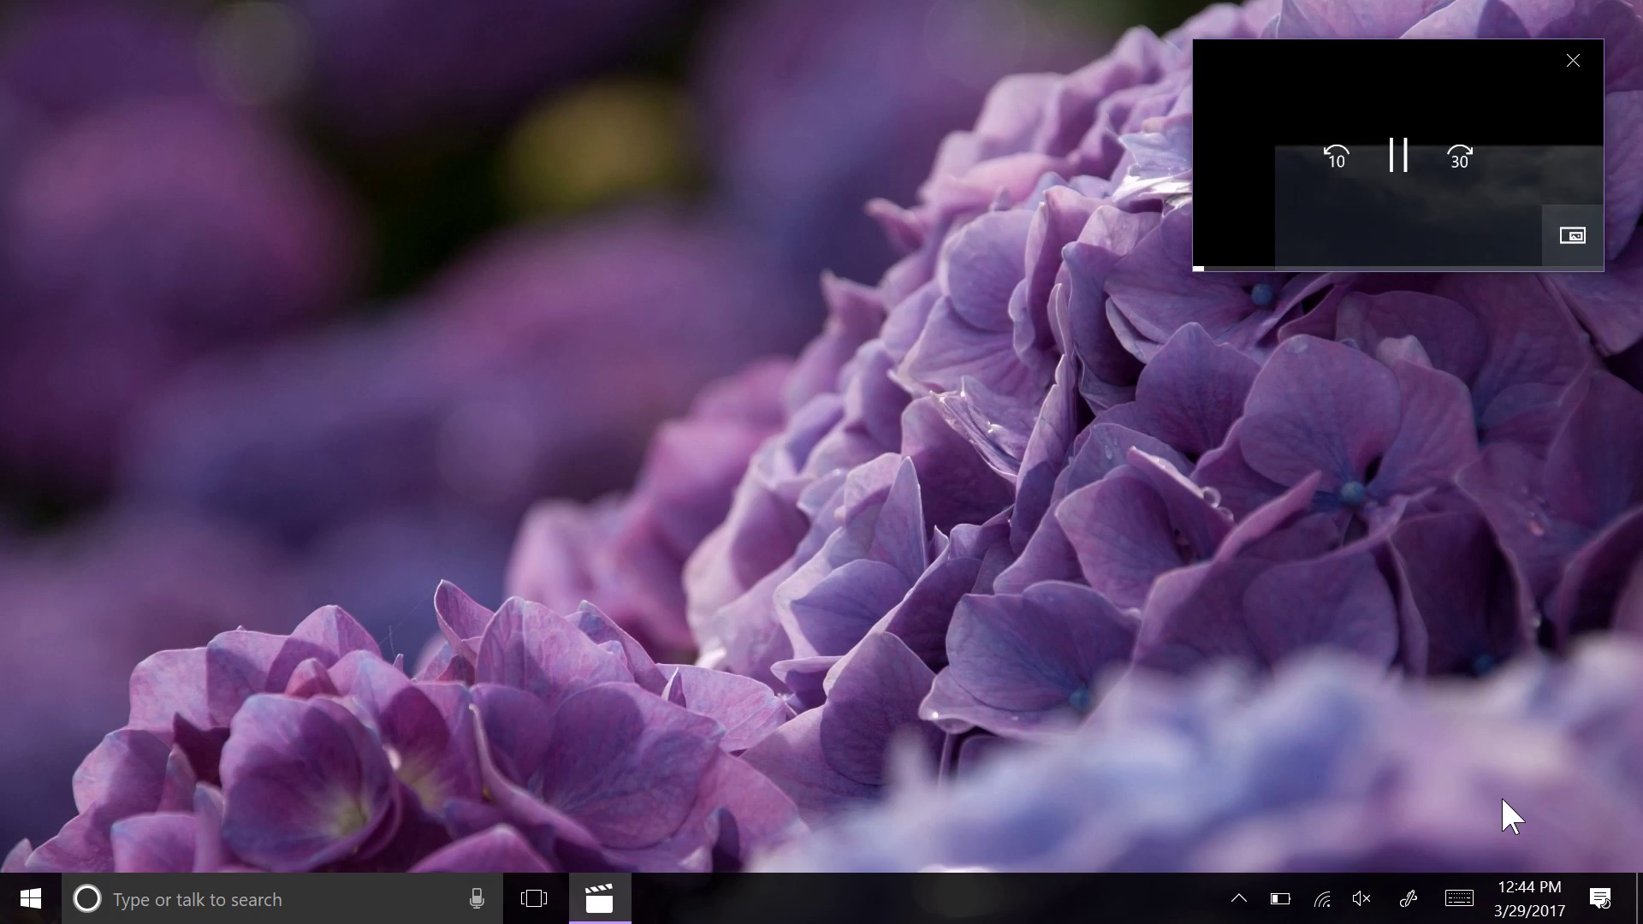
{"action": "left_click_drag", "start_coordinate": [1418, 65], "coordinate": [426, 368]}
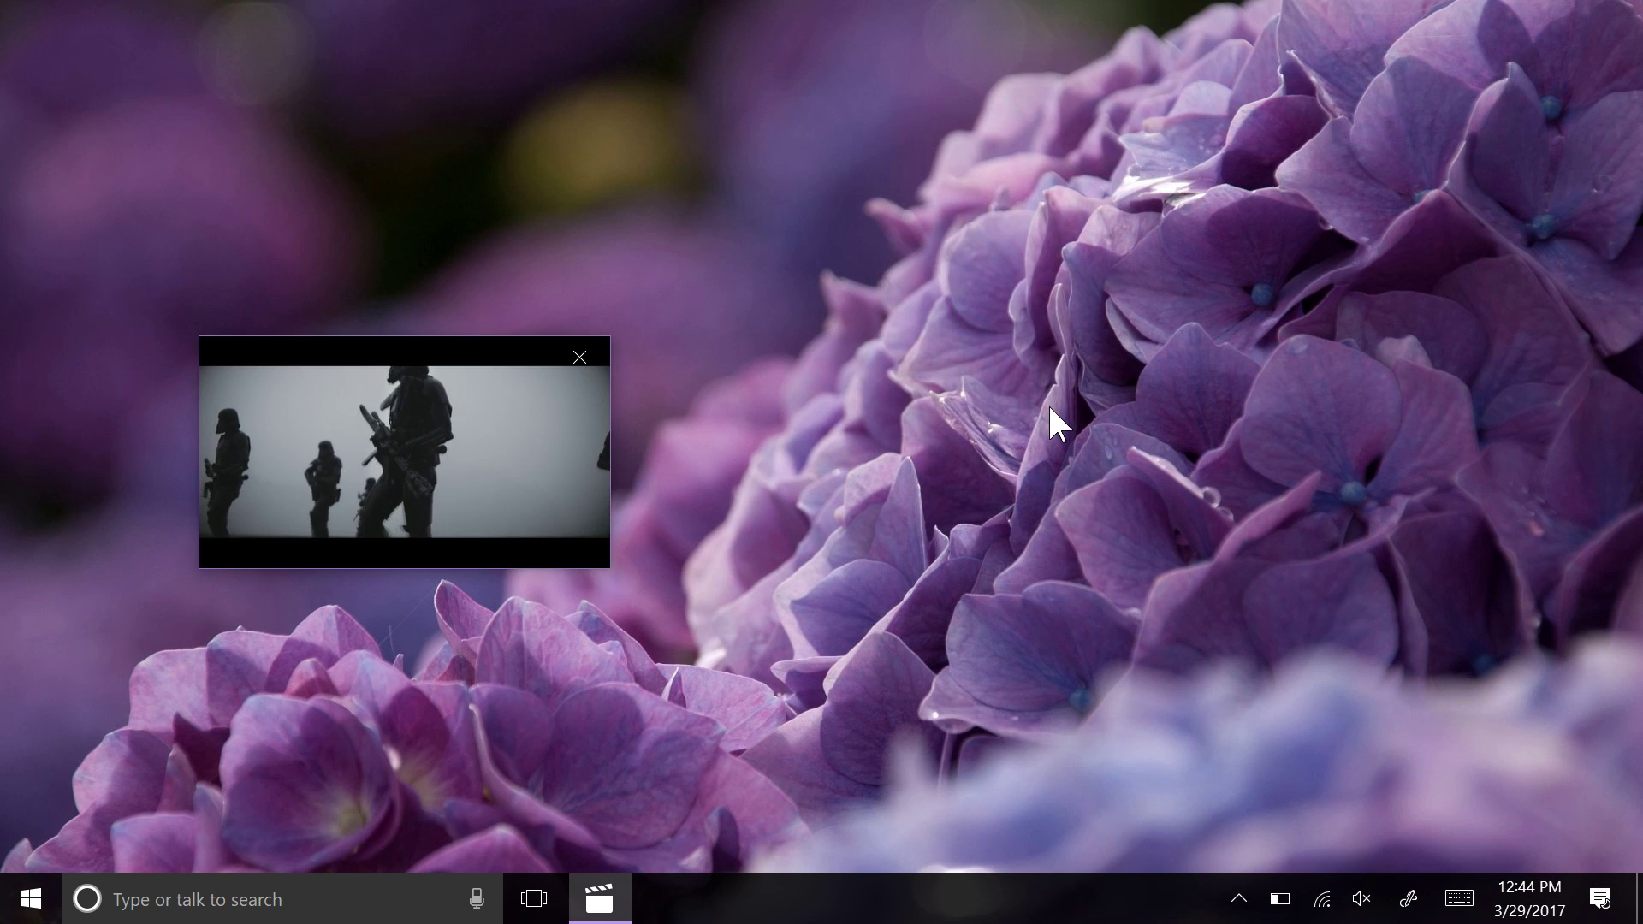
{"action": "left_click", "coordinate": [581, 359]}
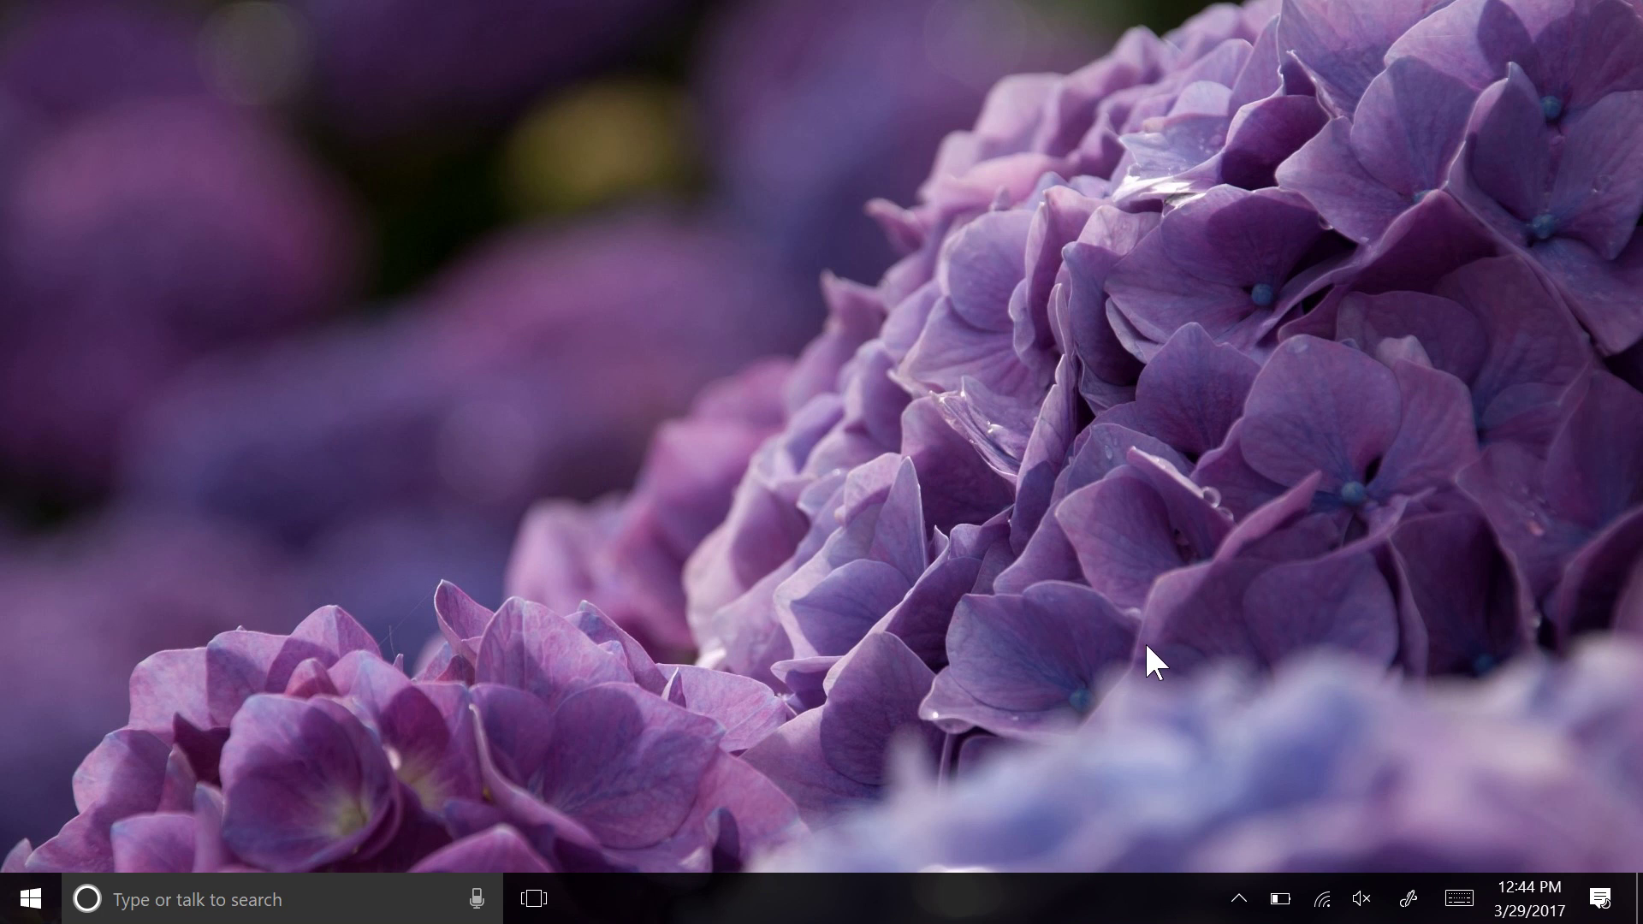
{"action": "key", "text": "super"}
{"action": "type", "text": "feedback"}
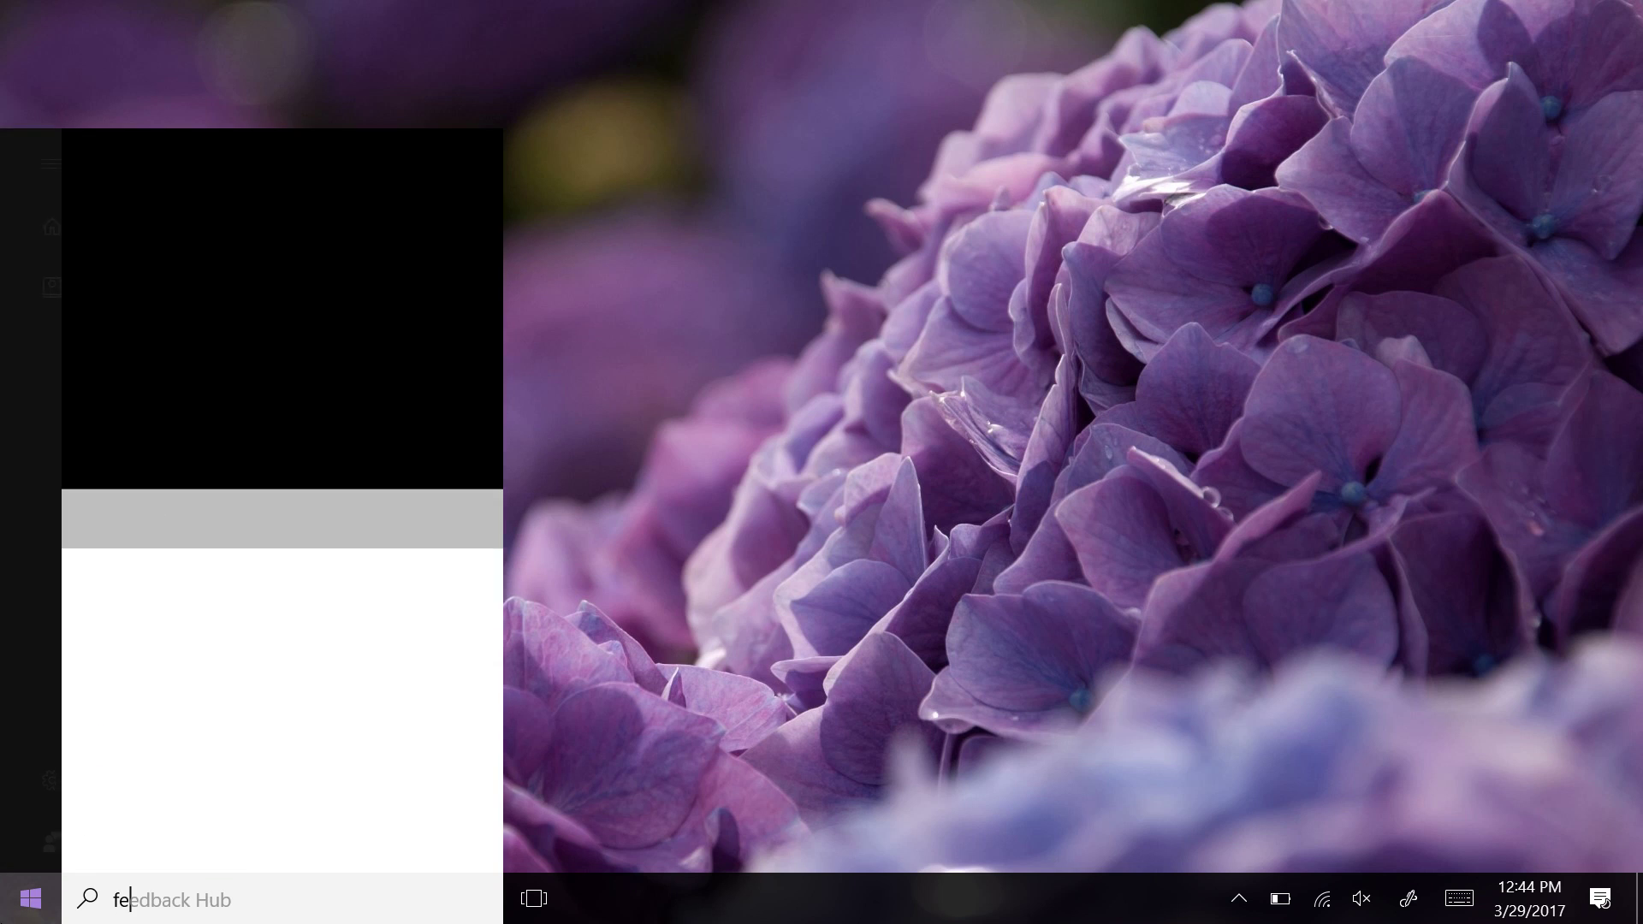
{"action": "key", "text": "Return"}
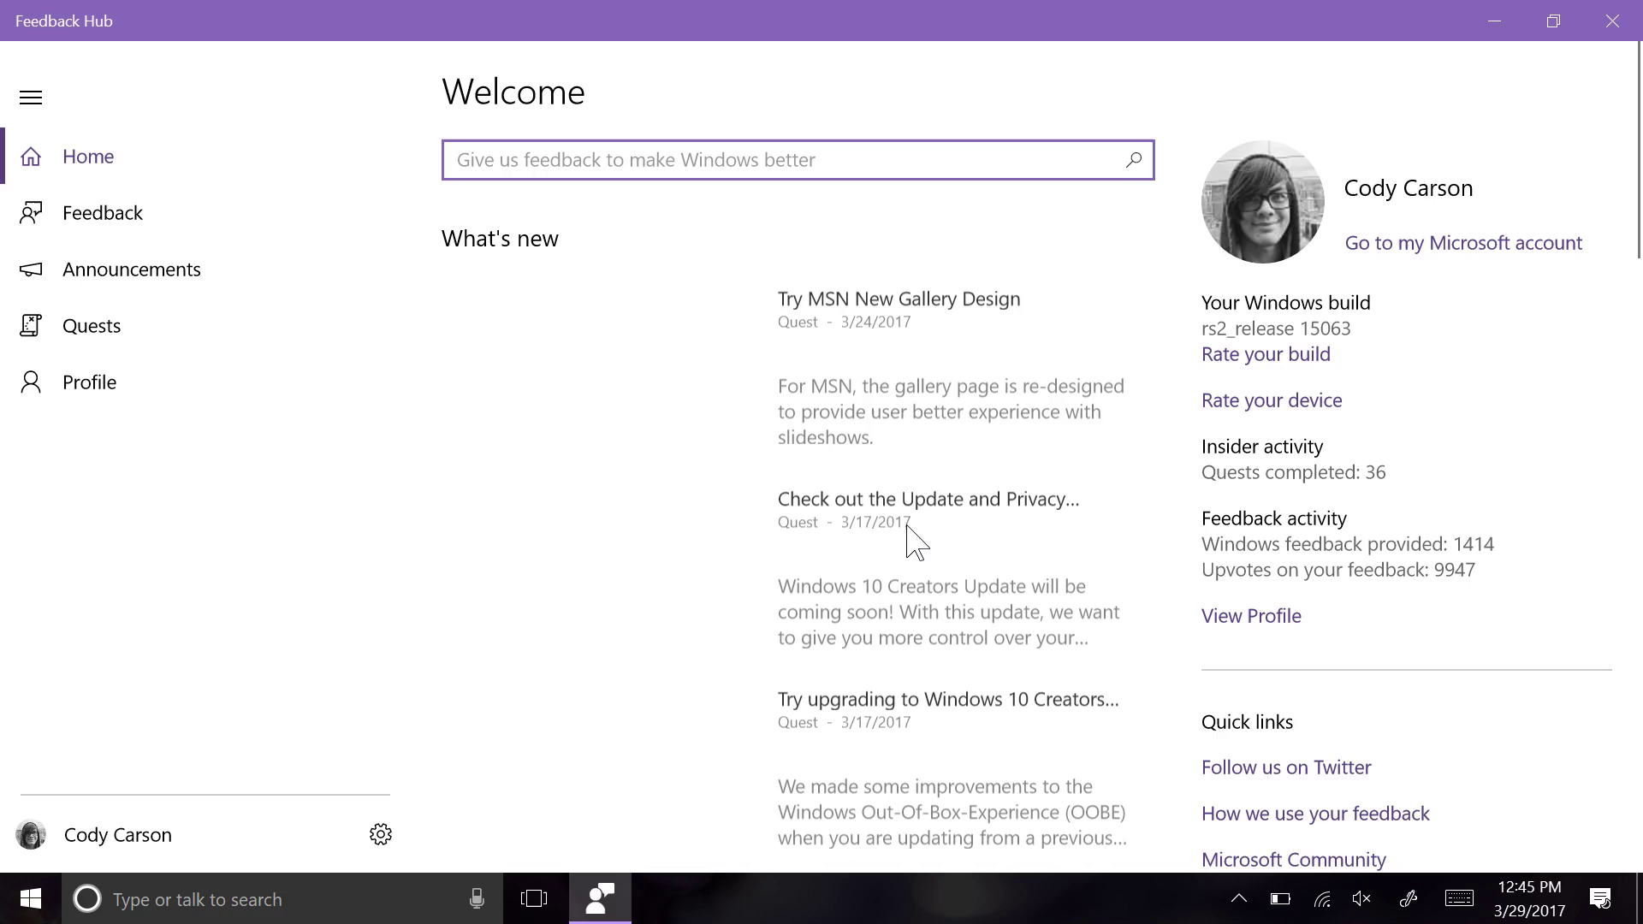
{"action": "scroll", "coordinate": [908, 528], "scroll_direction": "down", "scroll_amount": 5}
{"action": "scroll", "coordinate": [908, 529], "scroll_direction": "down", "scroll_amount": 7}
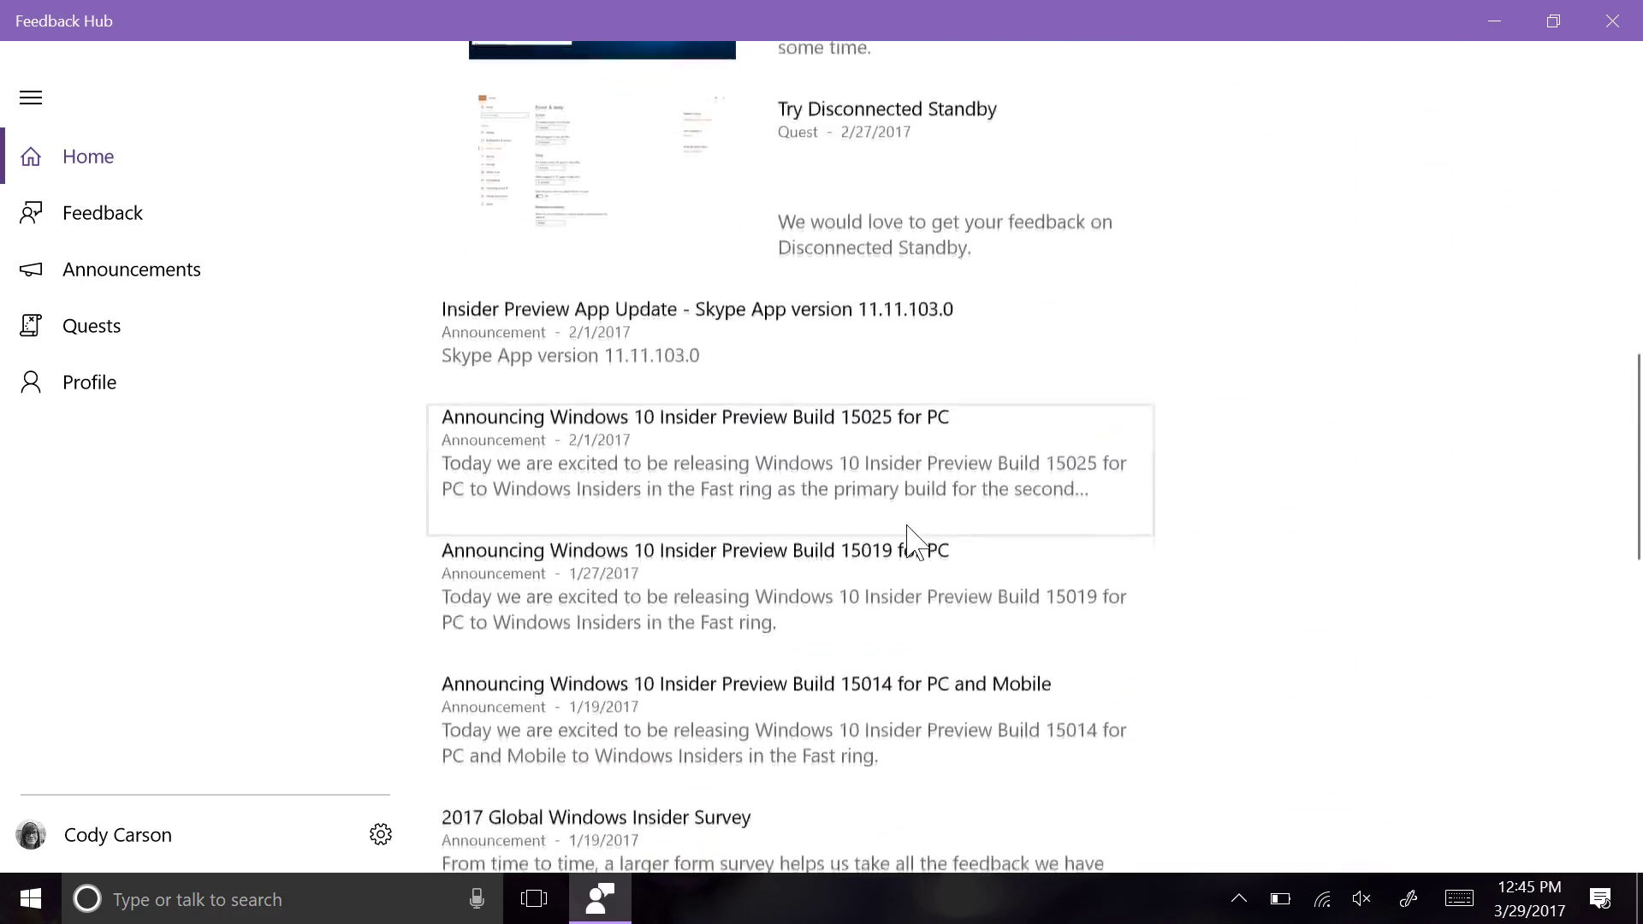
{"action": "scroll", "coordinate": [908, 528], "scroll_direction": "up", "scroll_amount": 12}
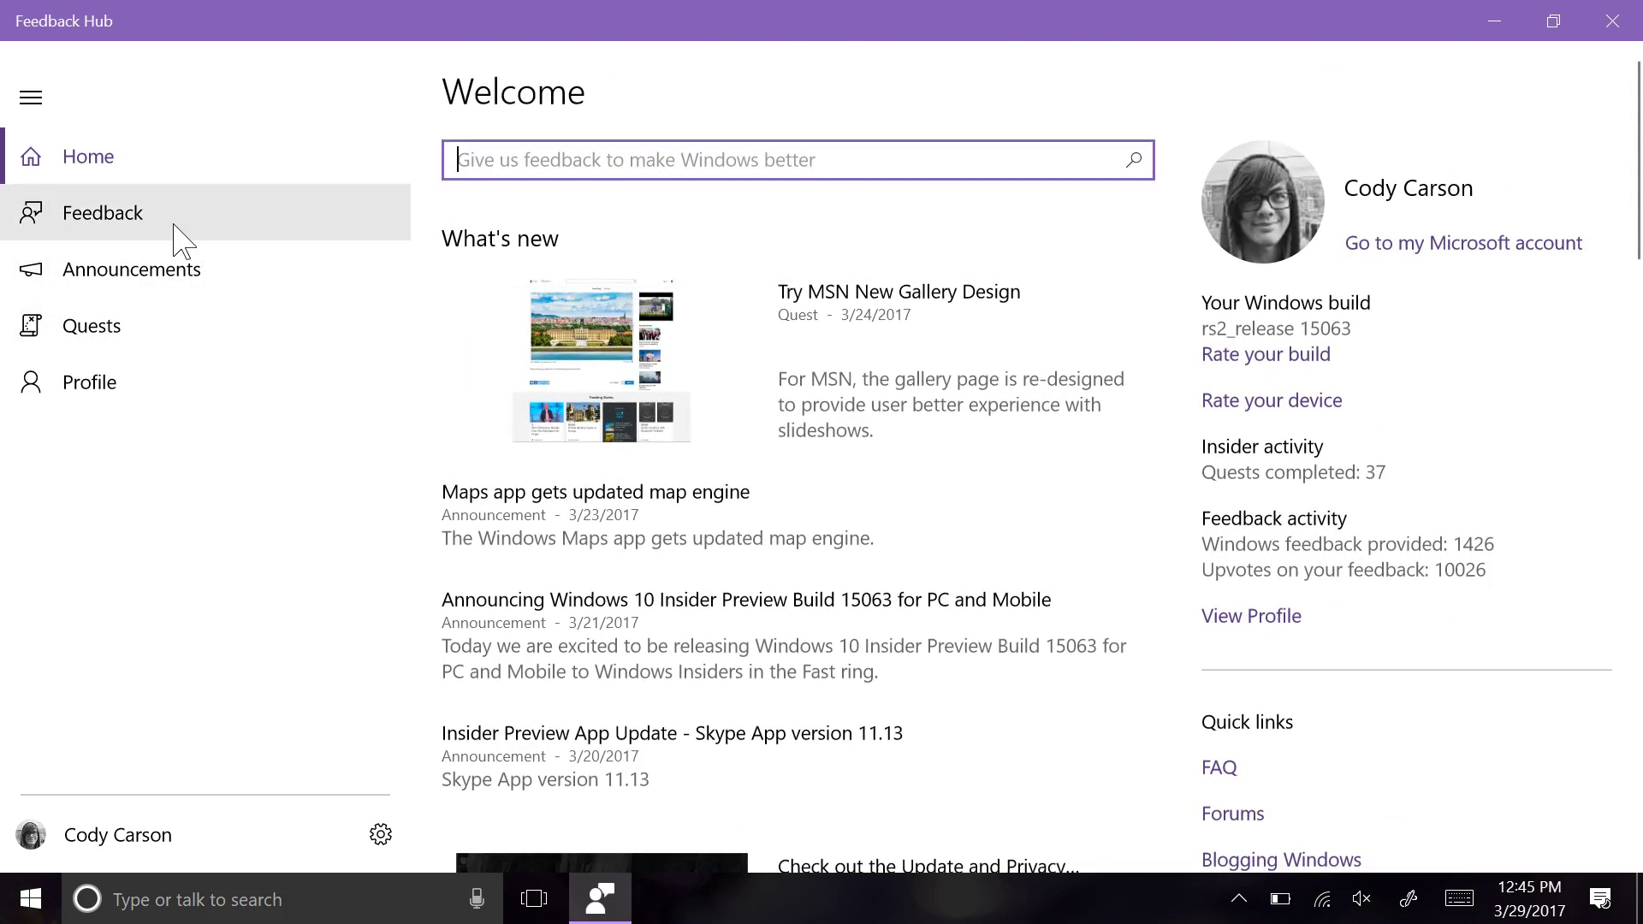
{"action": "left_click", "coordinate": [175, 230]}
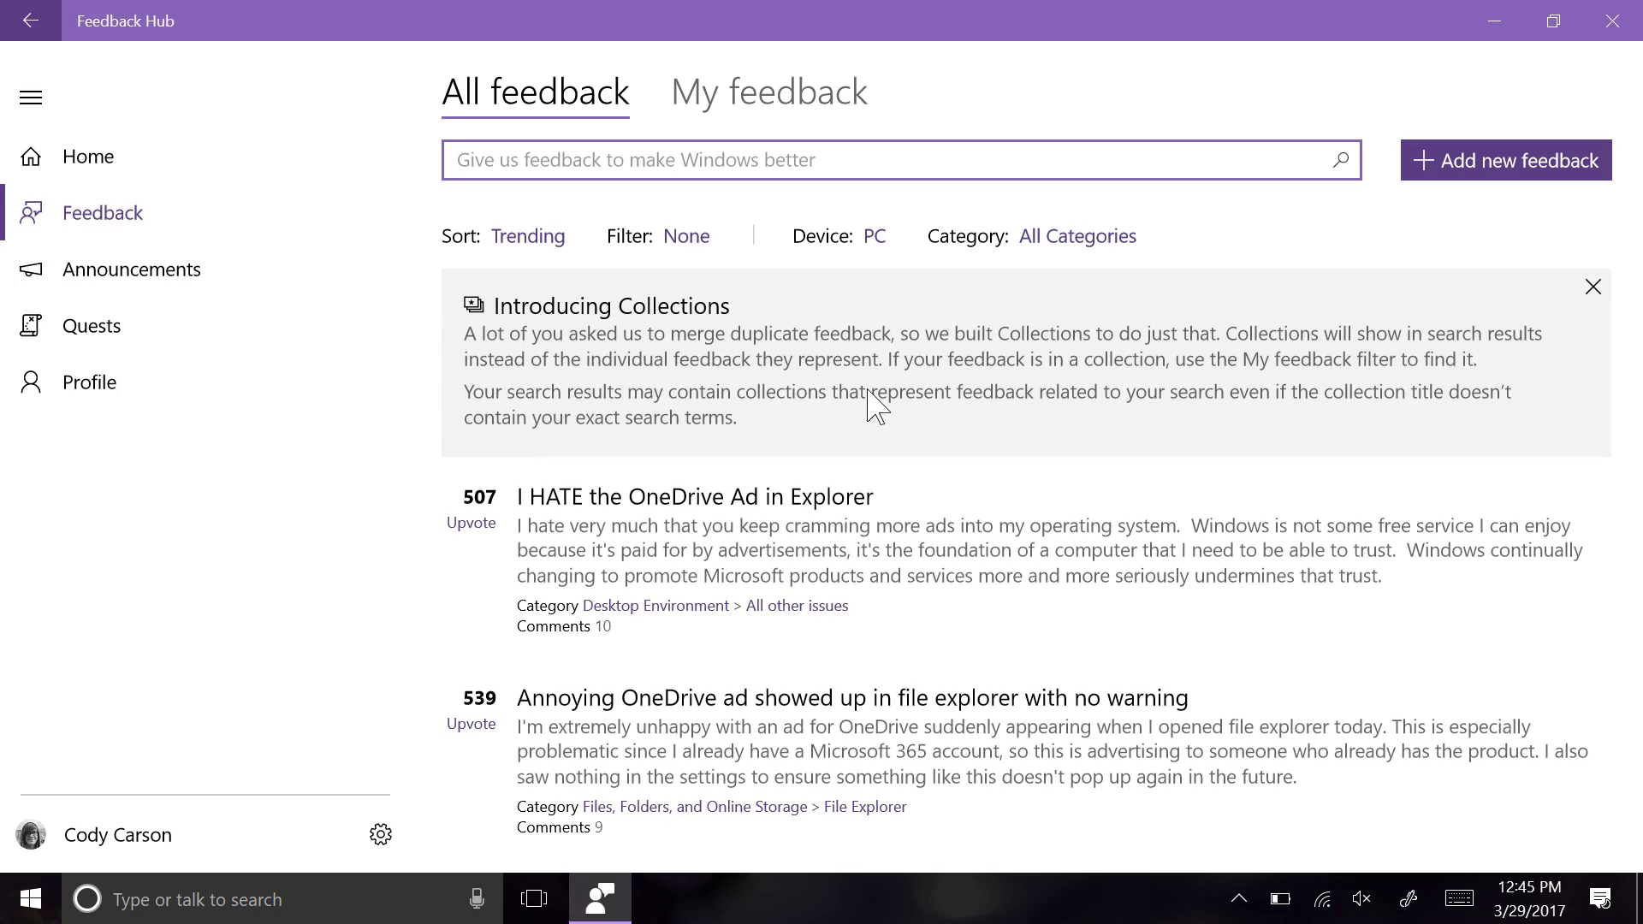
{"action": "scroll", "coordinate": [1147, 513], "scroll_direction": "down", "scroll_amount": 5}
{"action": "scroll", "coordinate": [1147, 531], "scroll_direction": "up", "scroll_amount": 5}
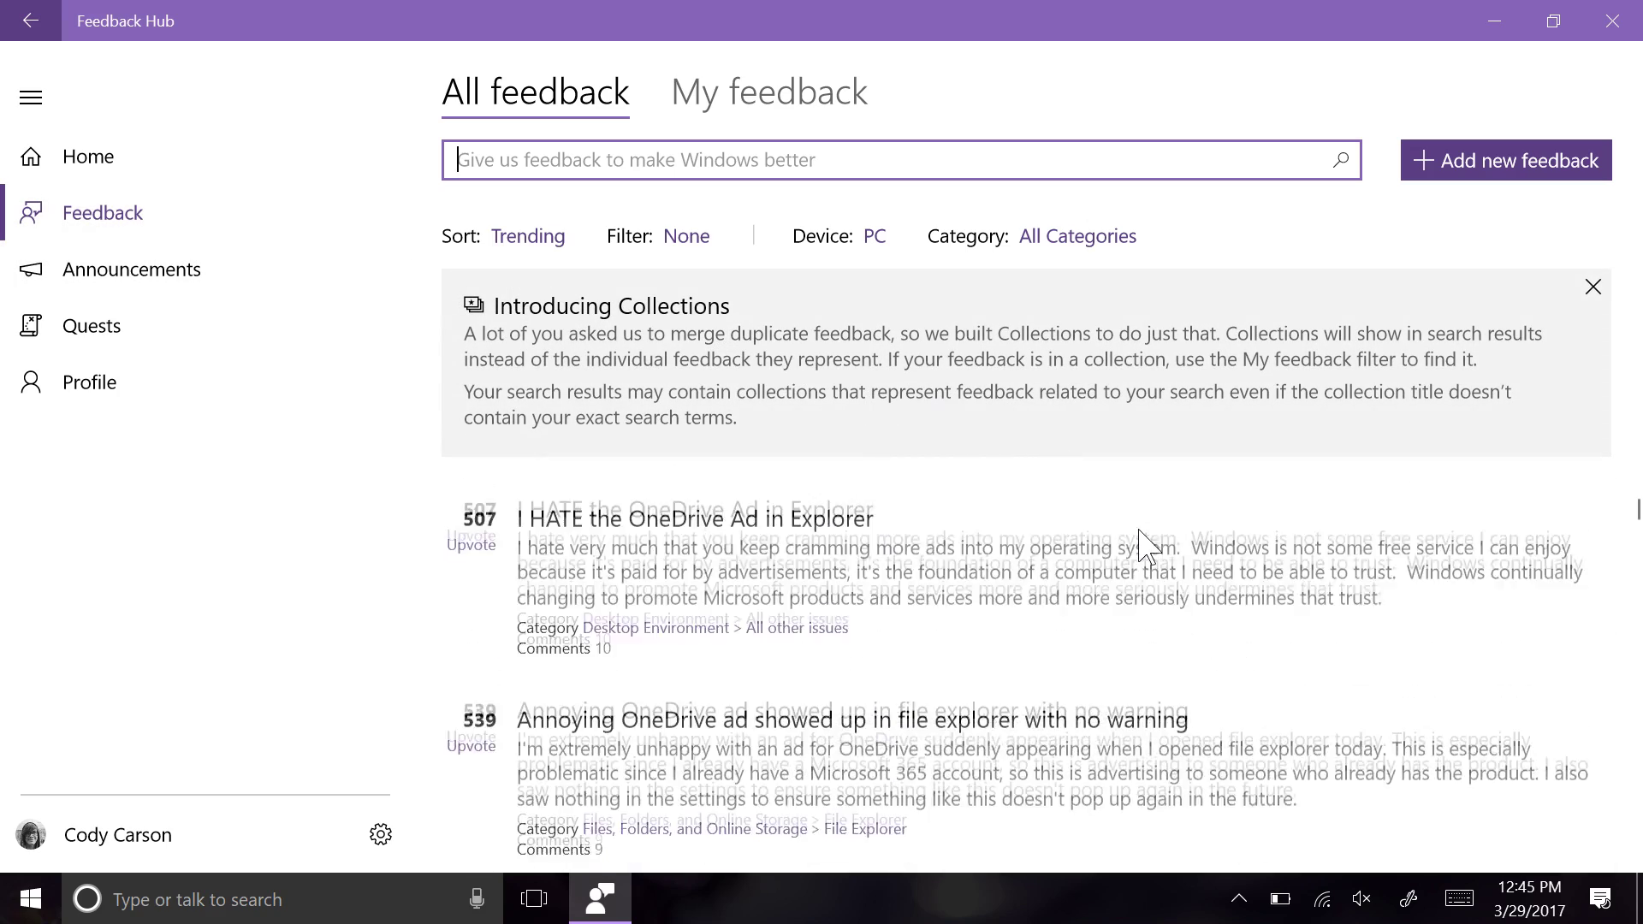
{"action": "left_click", "coordinate": [1618, 26]}
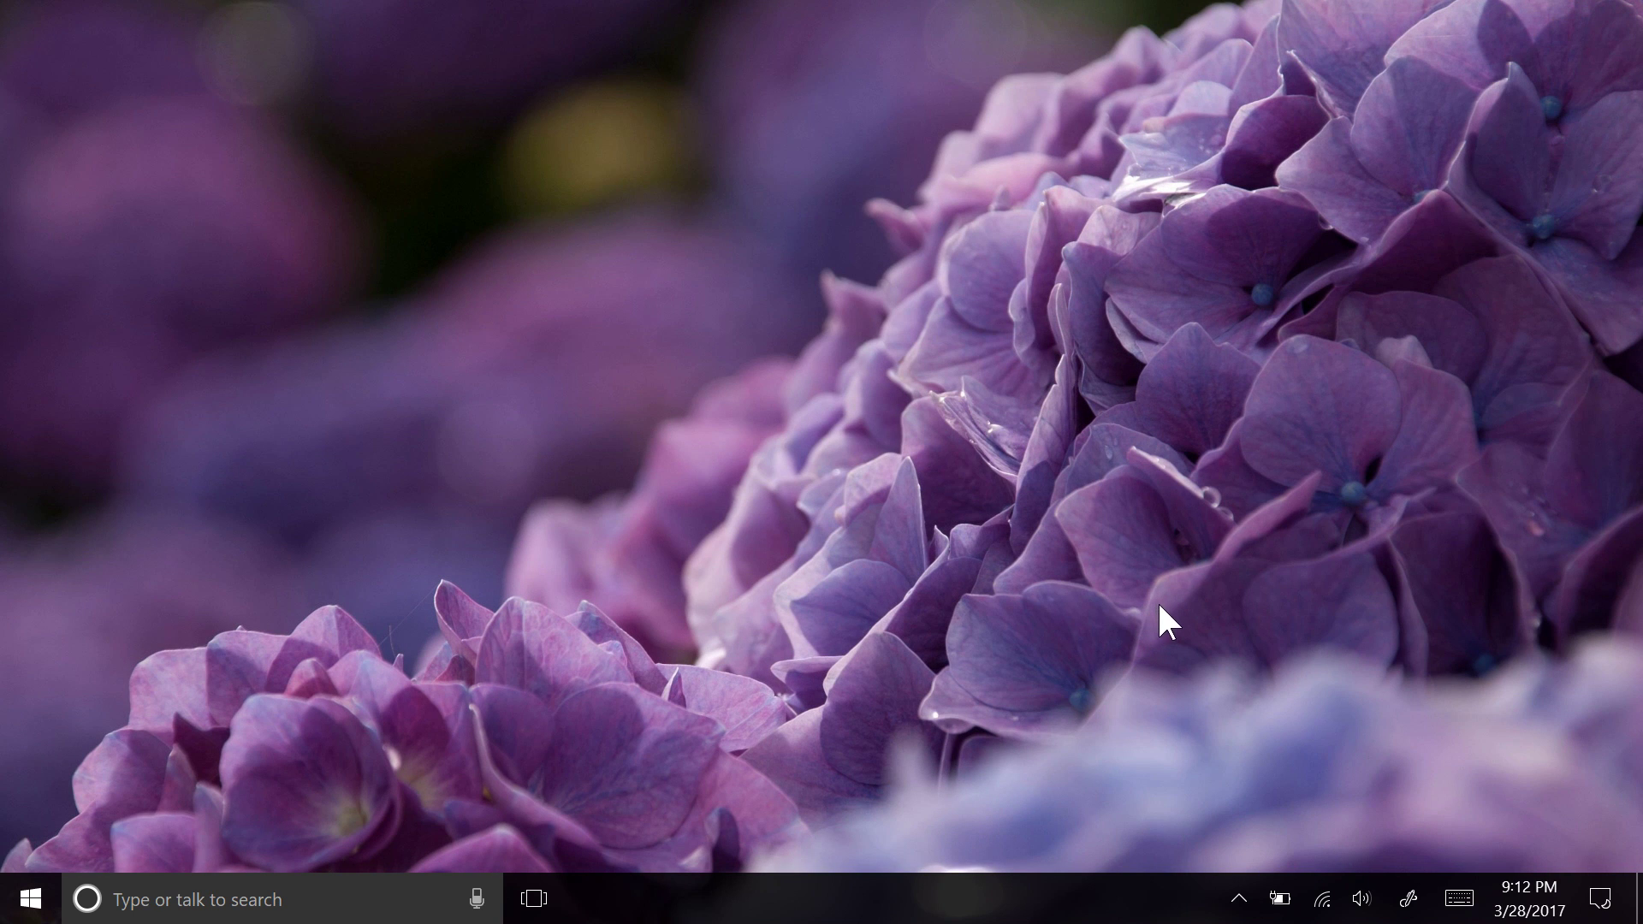
Launch the classic Paint desktop app from a Start search for 'paint'.
{"action": "left_click", "coordinate": [29, 897]}
{"action": "type", "text": "p"}
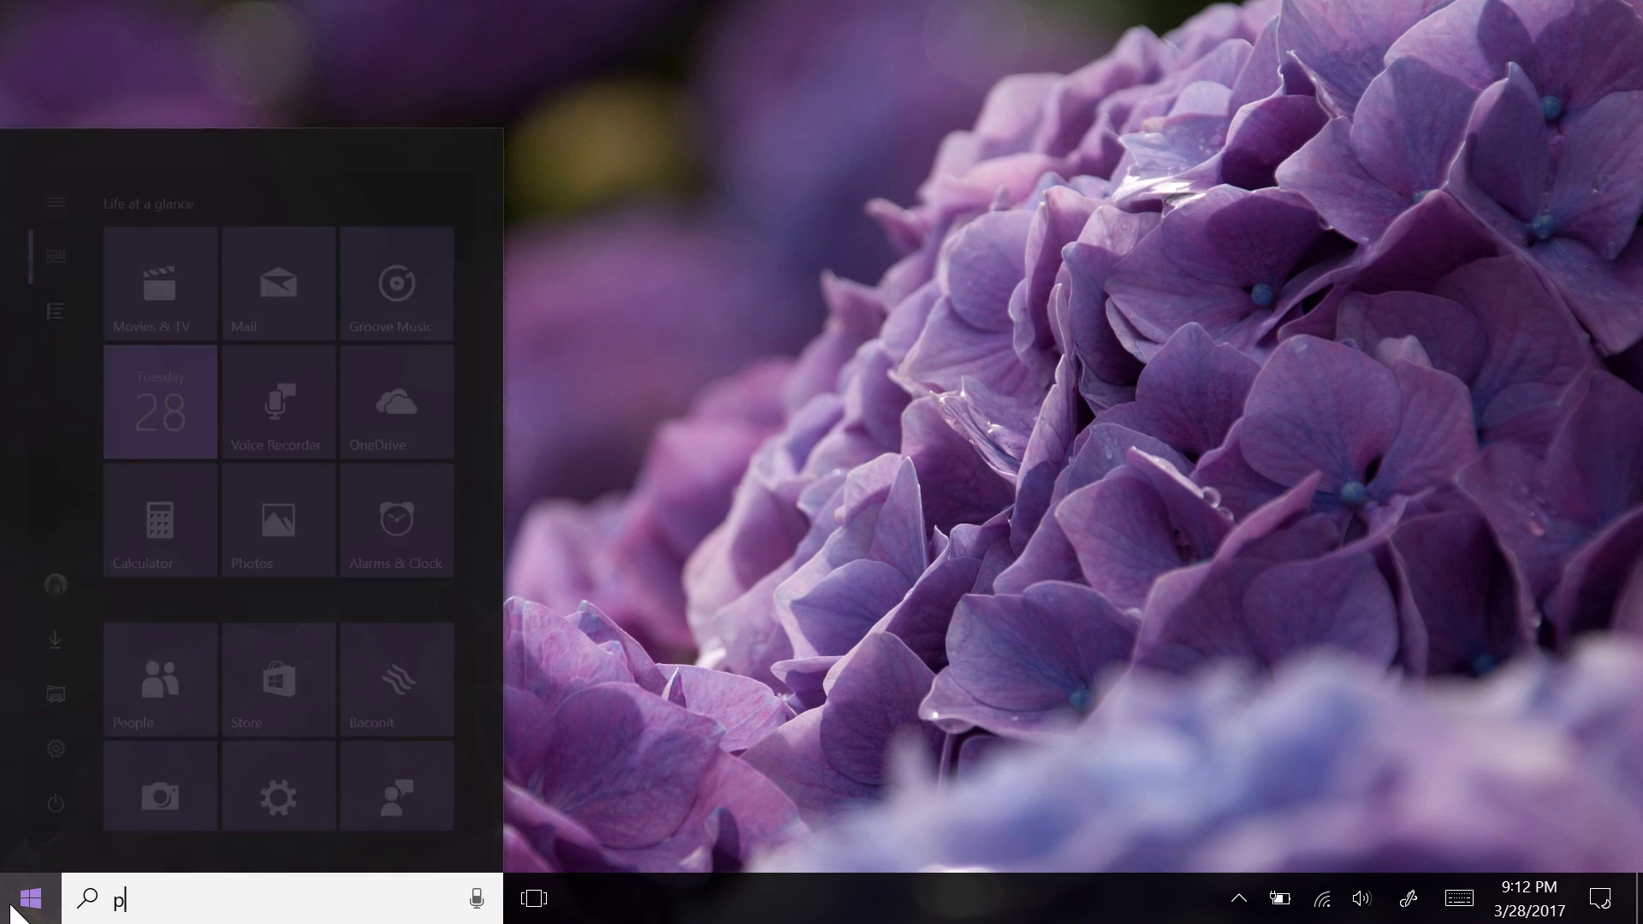
{"action": "type", "text": "aint"}
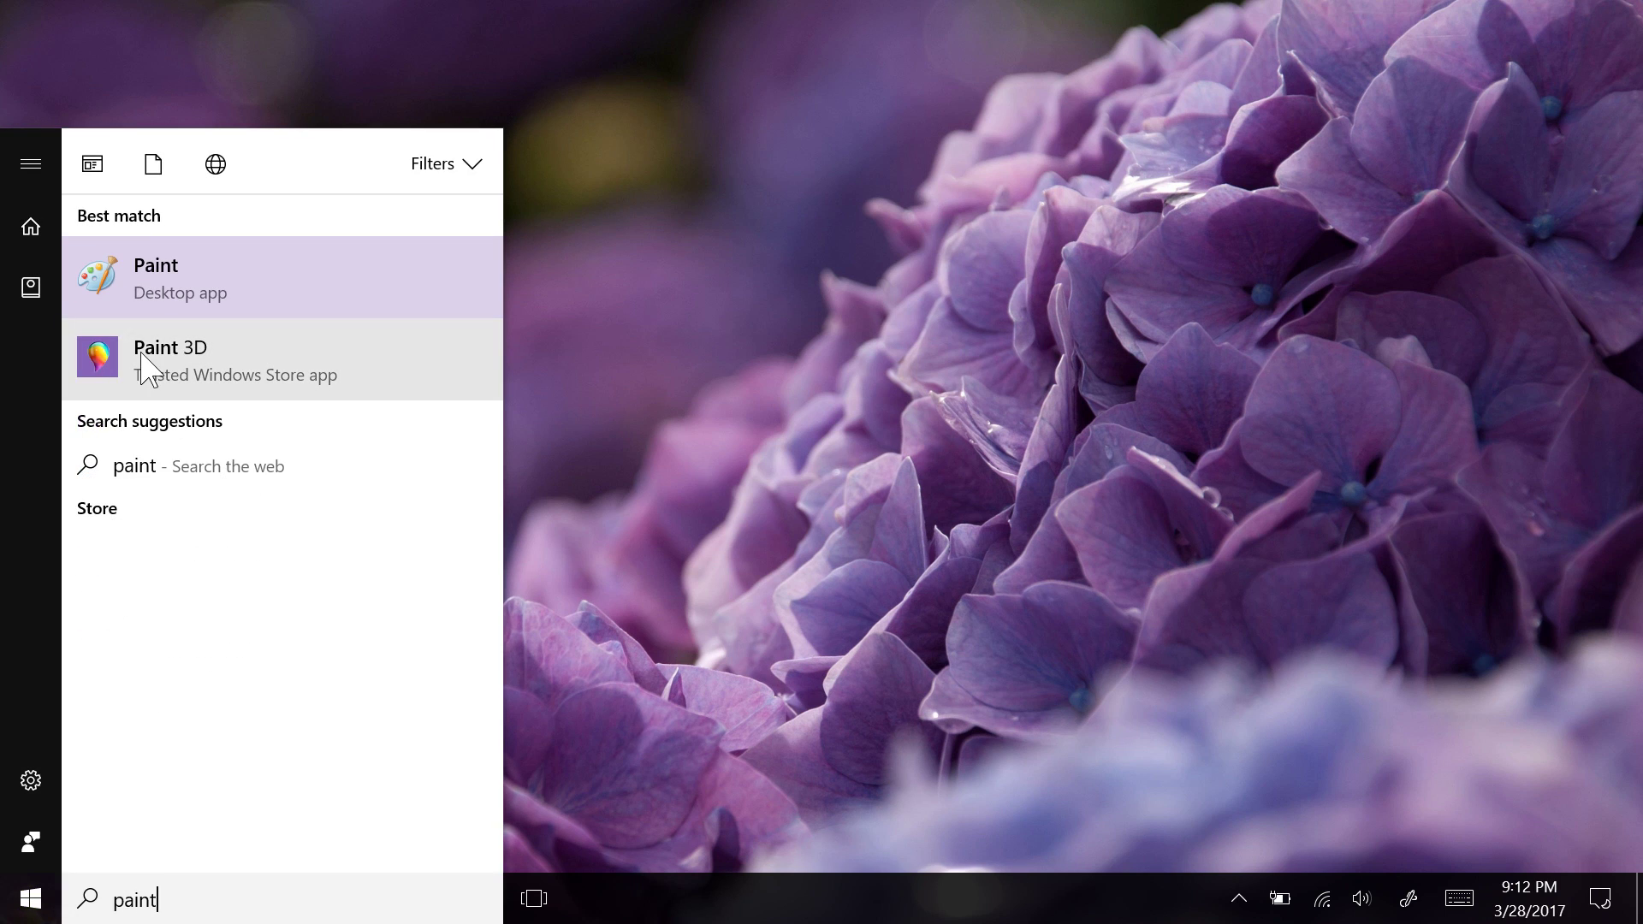
{"action": "left_click", "coordinate": [152, 297]}
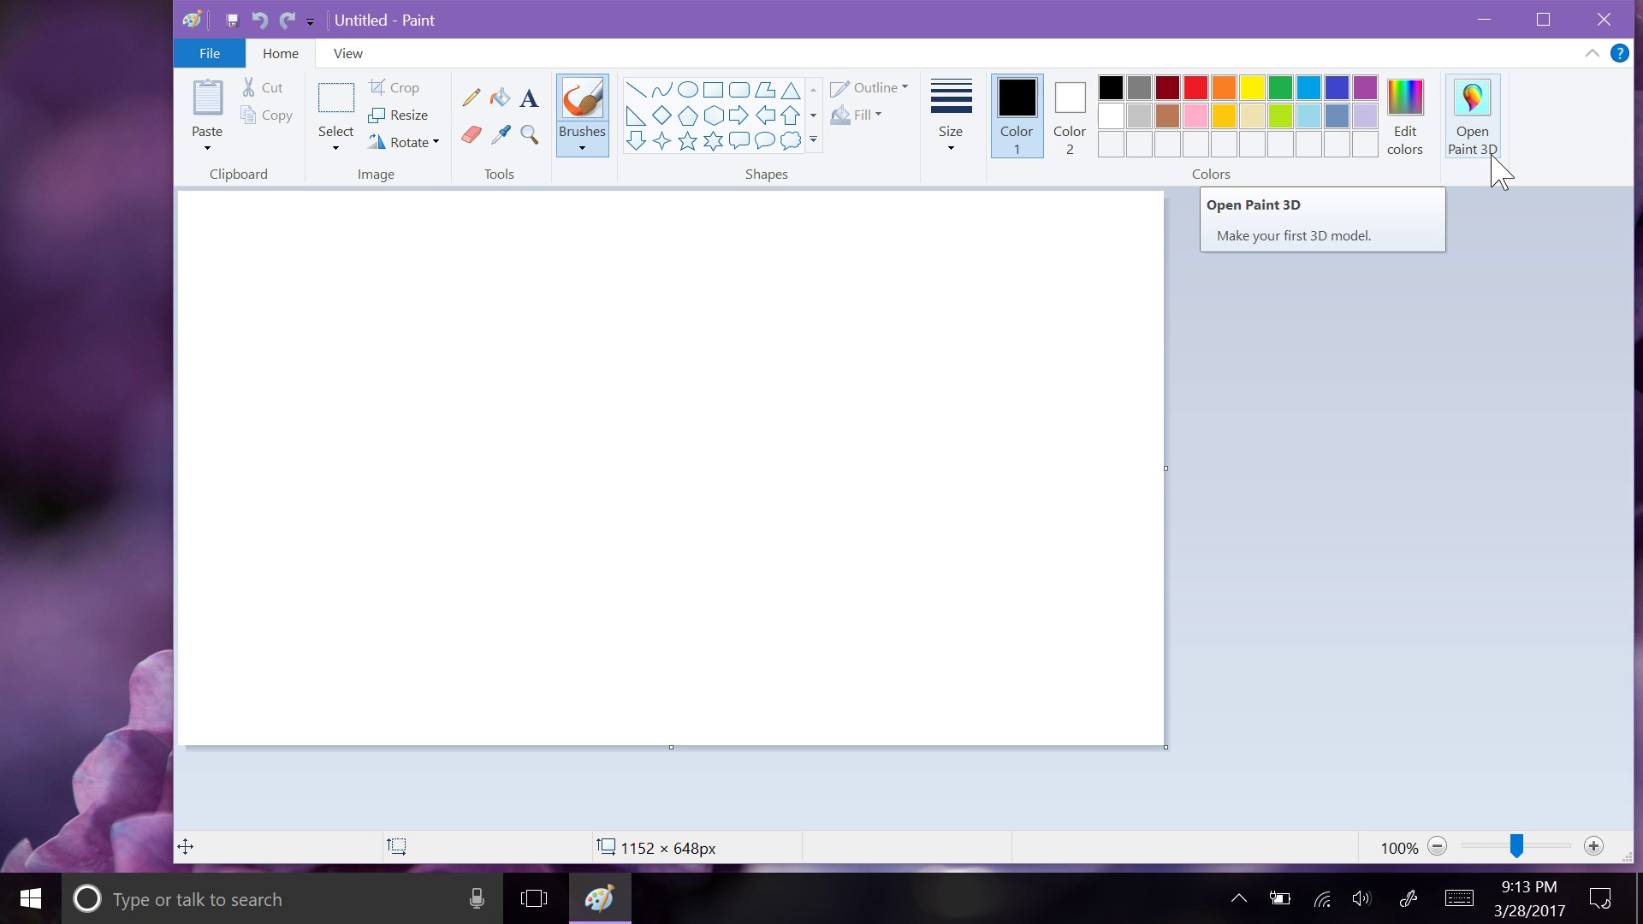
Open Paint 3D and draw a fish outline with the soft-edge 3D doodle tool.
{"action": "left_click", "coordinate": [1492, 156]}
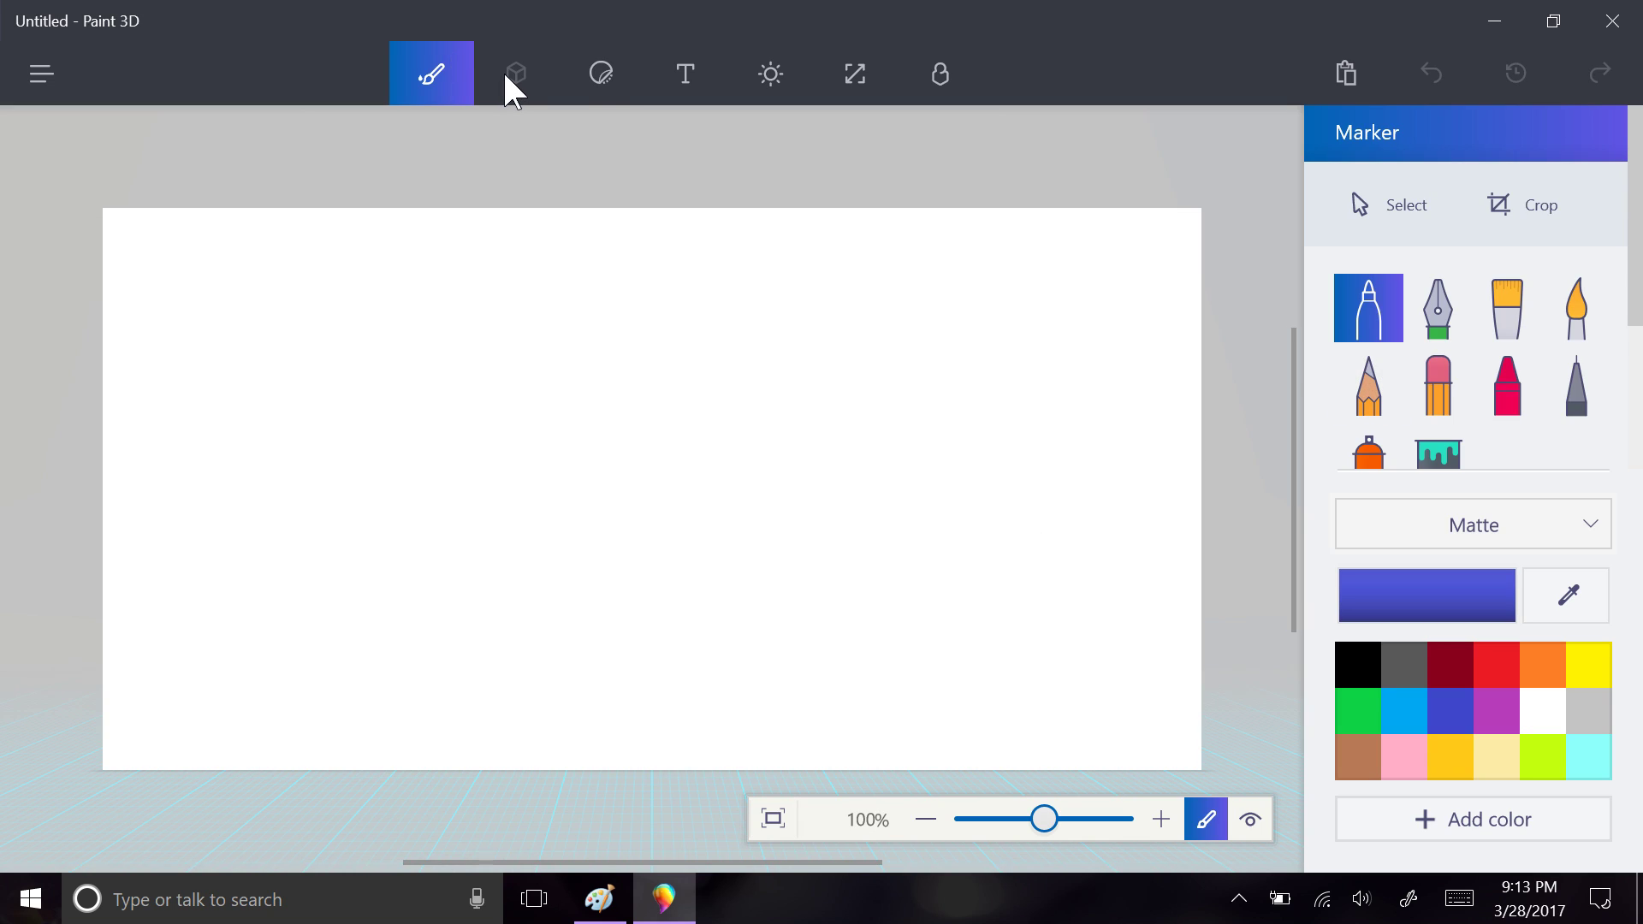
{"action": "left_click", "coordinate": [514, 73]}
{"action": "left_click", "coordinate": [602, 73]}
{"action": "left_click", "coordinate": [516, 77]}
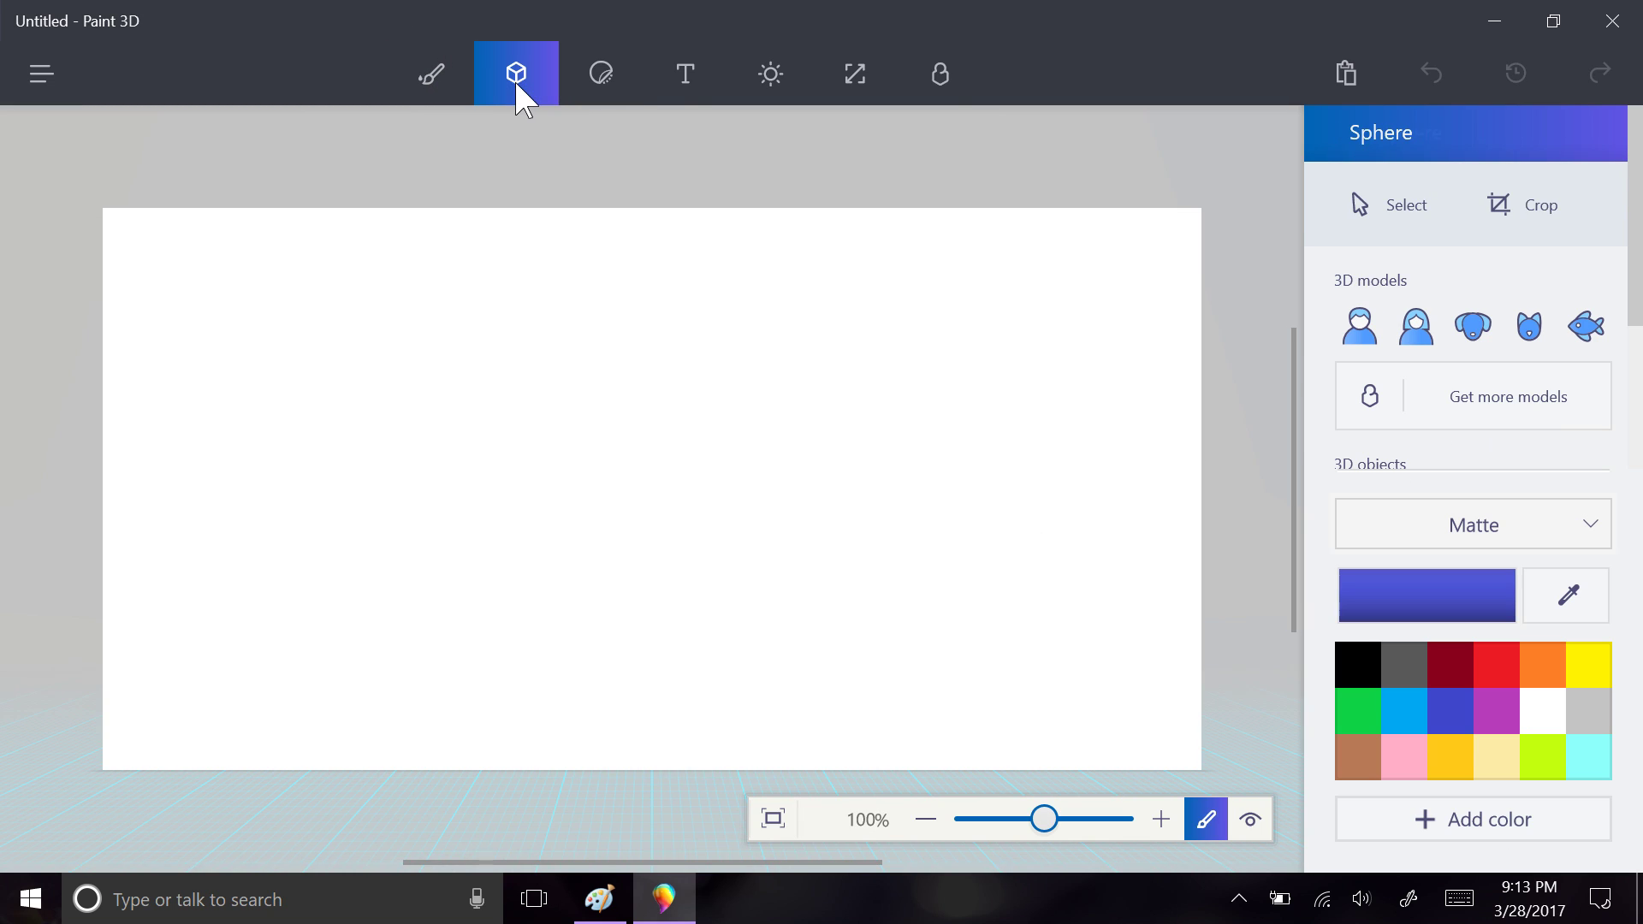
{"action": "scroll", "coordinate": [1488, 293], "scroll_direction": "down", "scroll_amount": 3}
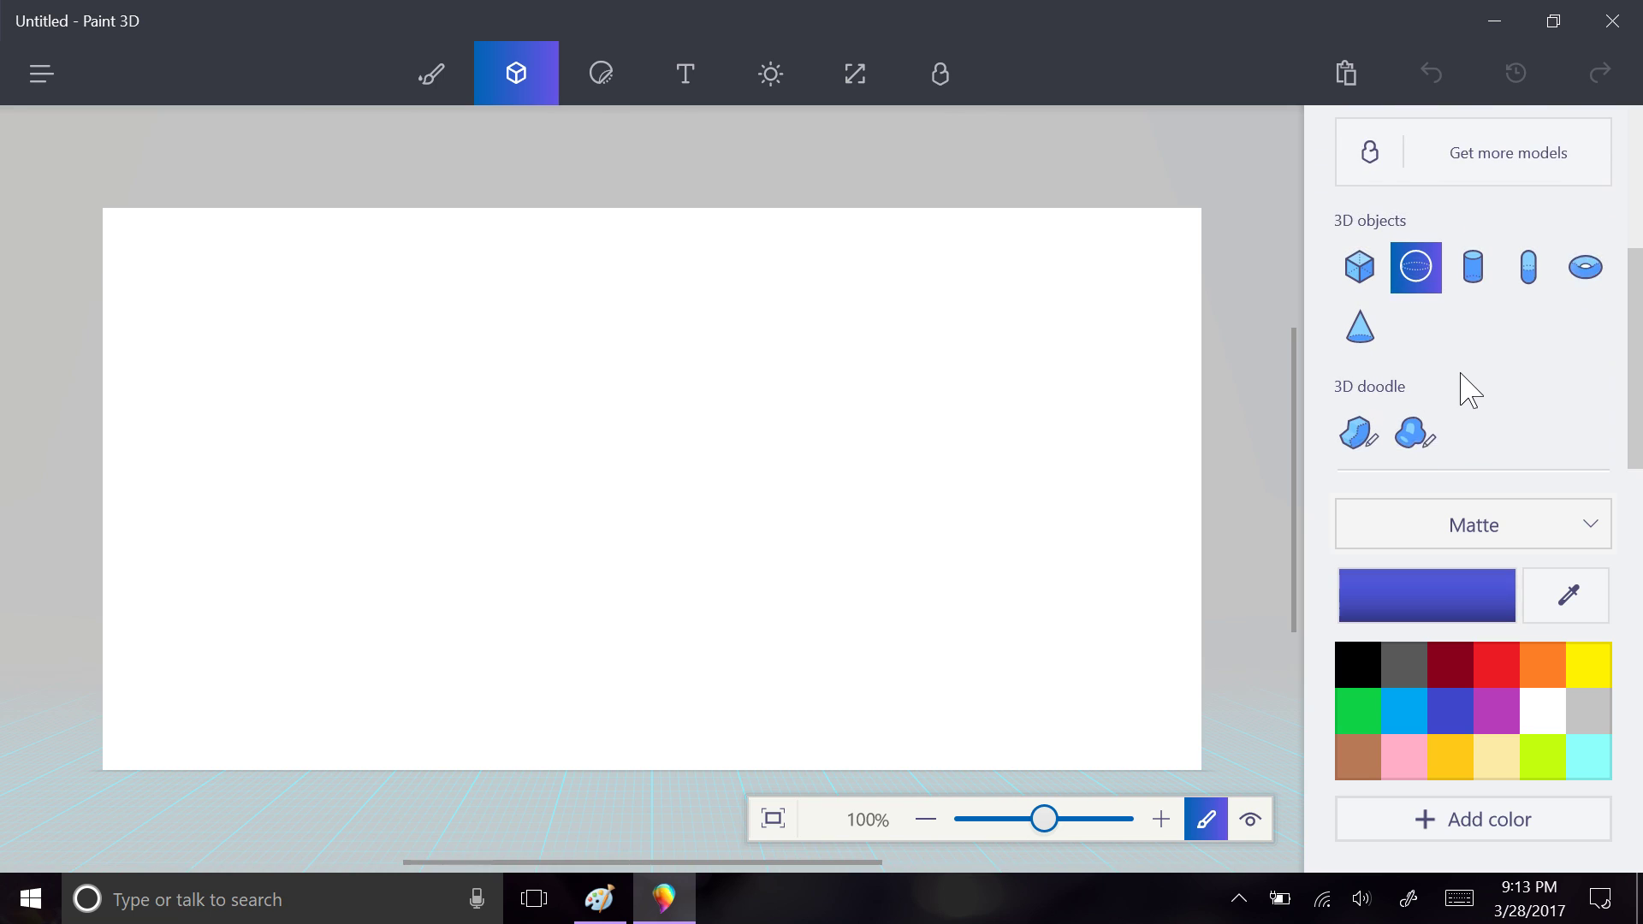
{"action": "left_click", "coordinate": [1418, 443]}
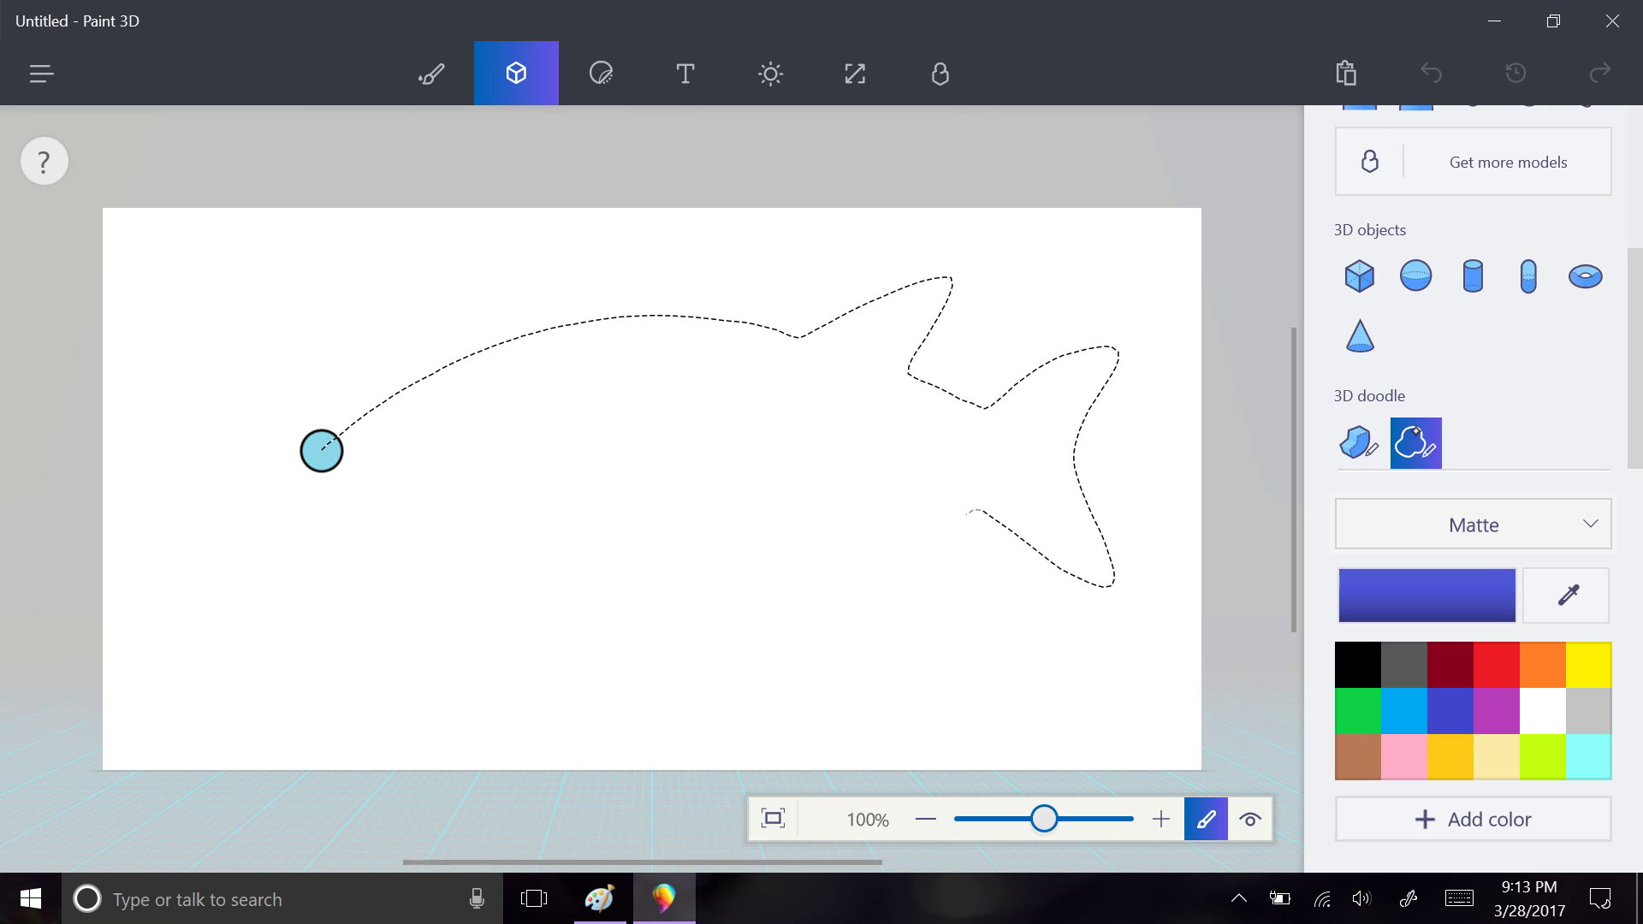
{"action": "left_click_drag", "start_coordinate": [321, 451], "coordinate": [427, 561]}
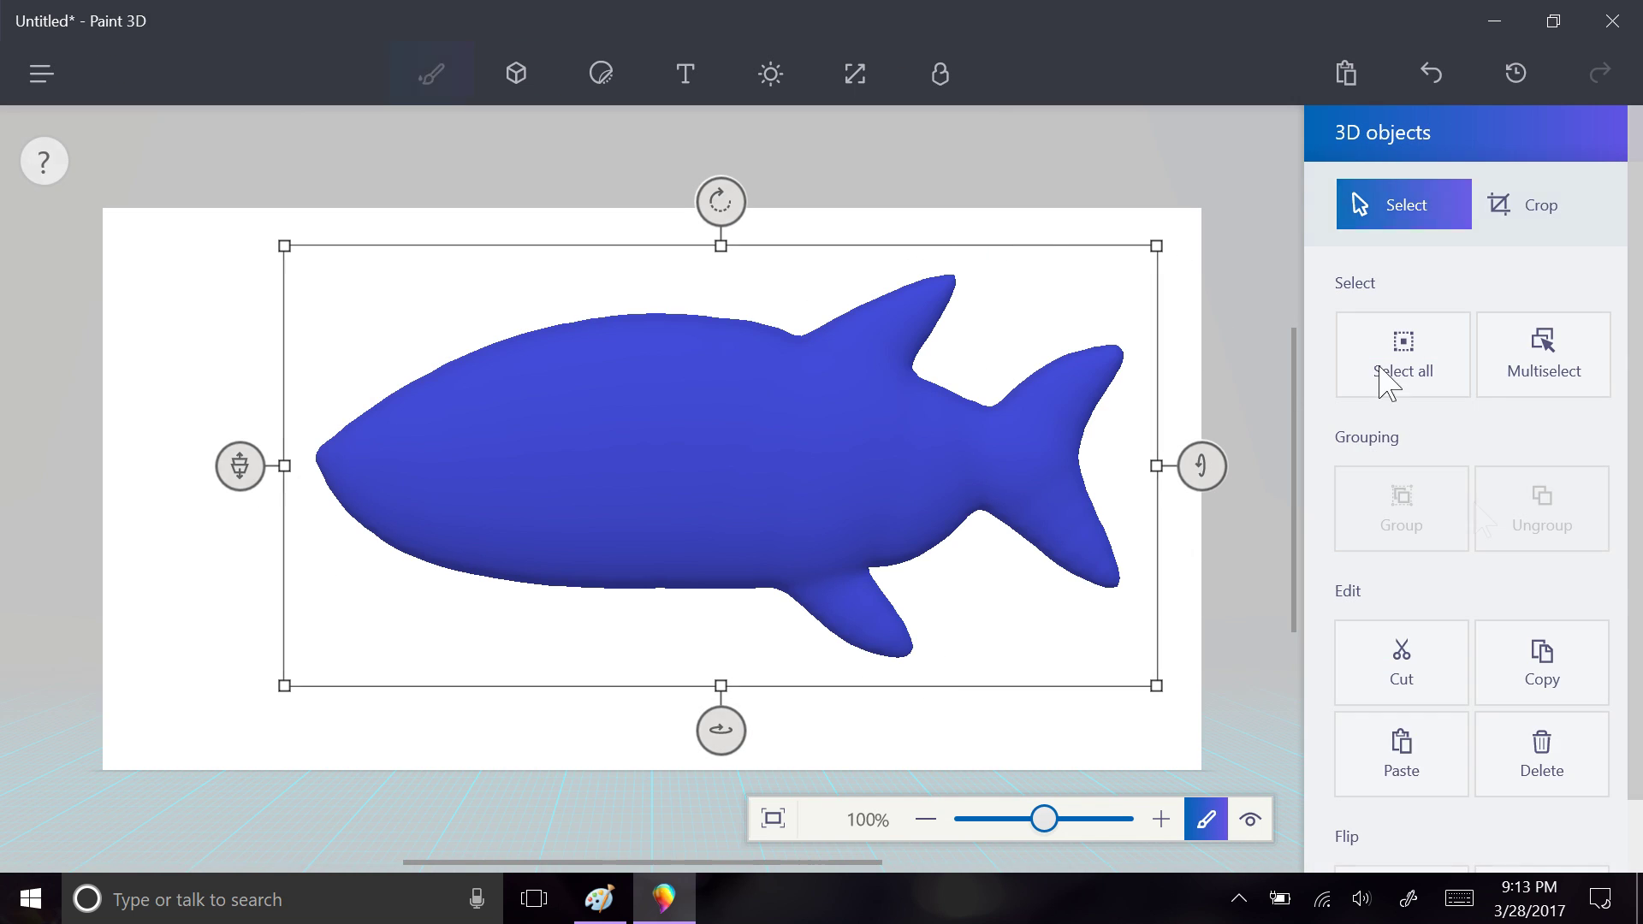
Set up the Oil brush with a custom teal colour and Polished metal finish.
{"action": "left_click", "coordinate": [431, 72]}
{"action": "left_click", "coordinate": [1478, 825]}
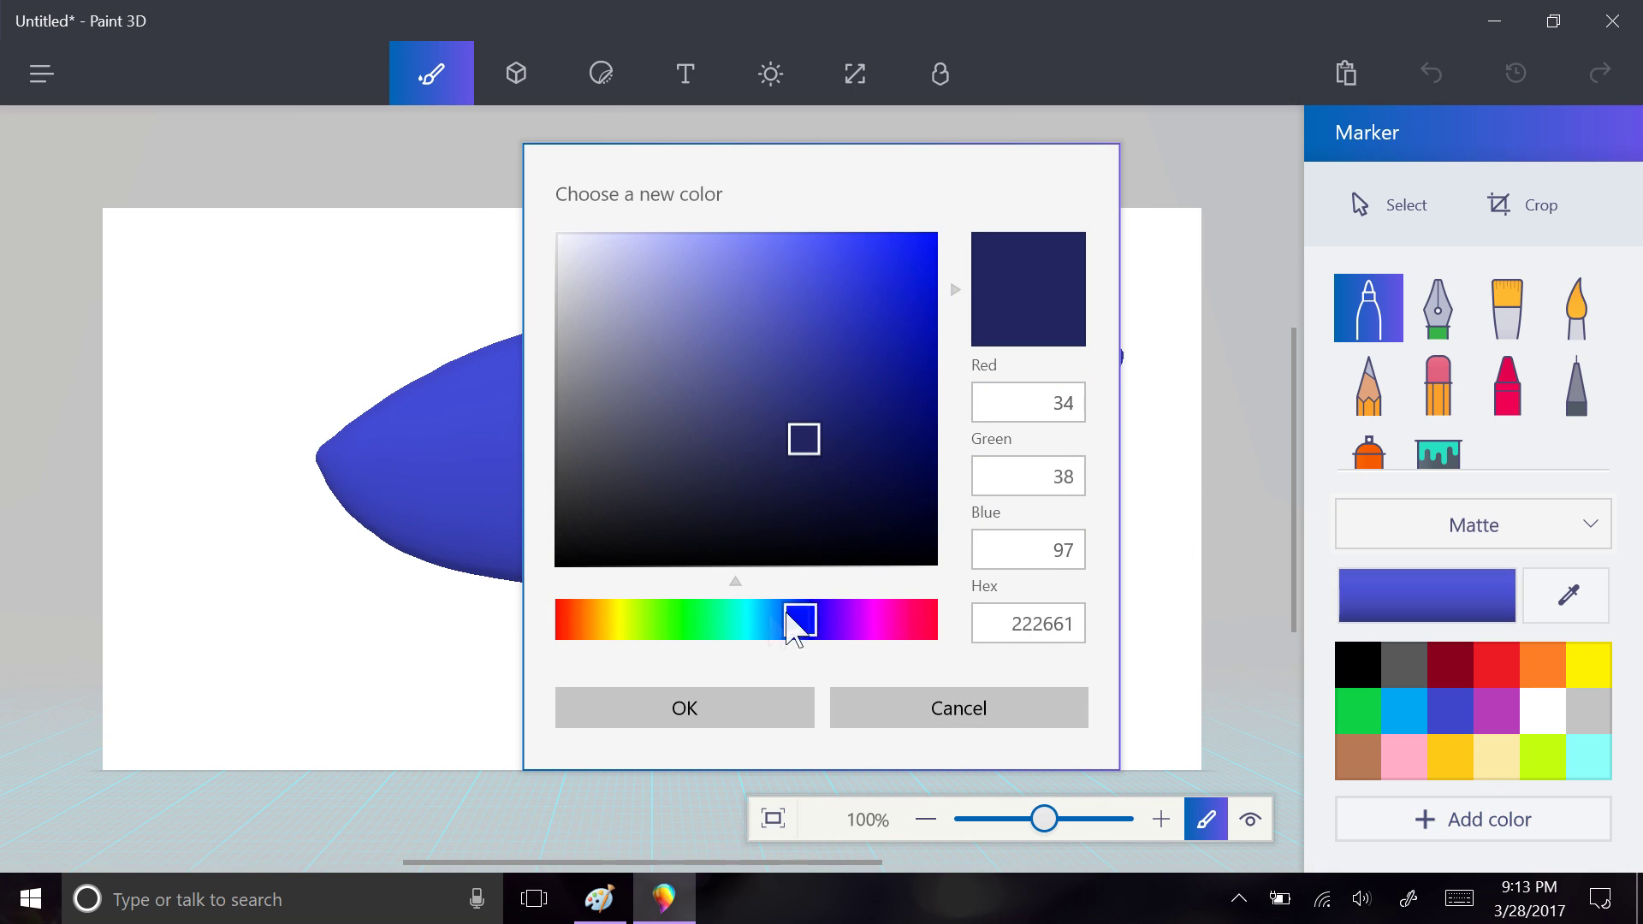
{"action": "left_click_drag", "start_coordinate": [799, 624], "coordinate": [752, 624]}
{"action": "left_click", "coordinate": [675, 704]}
{"action": "left_click", "coordinate": [1474, 525]}
{"action": "left_click", "coordinate": [1474, 585]}
{"action": "left_click", "coordinate": [1506, 308]}
Paint the fish's body, fins, belly, tail and snout teal metal on both sides.
{"action": "mouse_move", "coordinate": [343, 462]}
{"action": "left_mouse_down"}
{"action": "mouse_move", "coordinate": [616, 359]}
{"action": "mouse_move", "coordinate": [599, 343]}
{"action": "left_mouse_up"}
{"action": "scroll", "coordinate": [1473, 342], "scroll_direction": "down", "scroll_amount": 2}
{"action": "left_click_drag", "start_coordinate": [796, 360], "coordinate": [942, 291]}
{"action": "mouse_move", "coordinate": [393, 513]}
{"action": "left_mouse_down"}
{"action": "mouse_move", "coordinate": [771, 582]}
{"action": "mouse_move", "coordinate": [1104, 547]}
{"action": "mouse_move", "coordinate": [600, 368]}
{"action": "mouse_move", "coordinate": [856, 454]}
{"action": "left_mouse_up"}
{"action": "left_click_drag", "start_coordinate": [514, 514], "coordinate": [941, 479]}
{"action": "left_click_drag", "start_coordinate": [720, 692], "coordinate": [856, 692]}
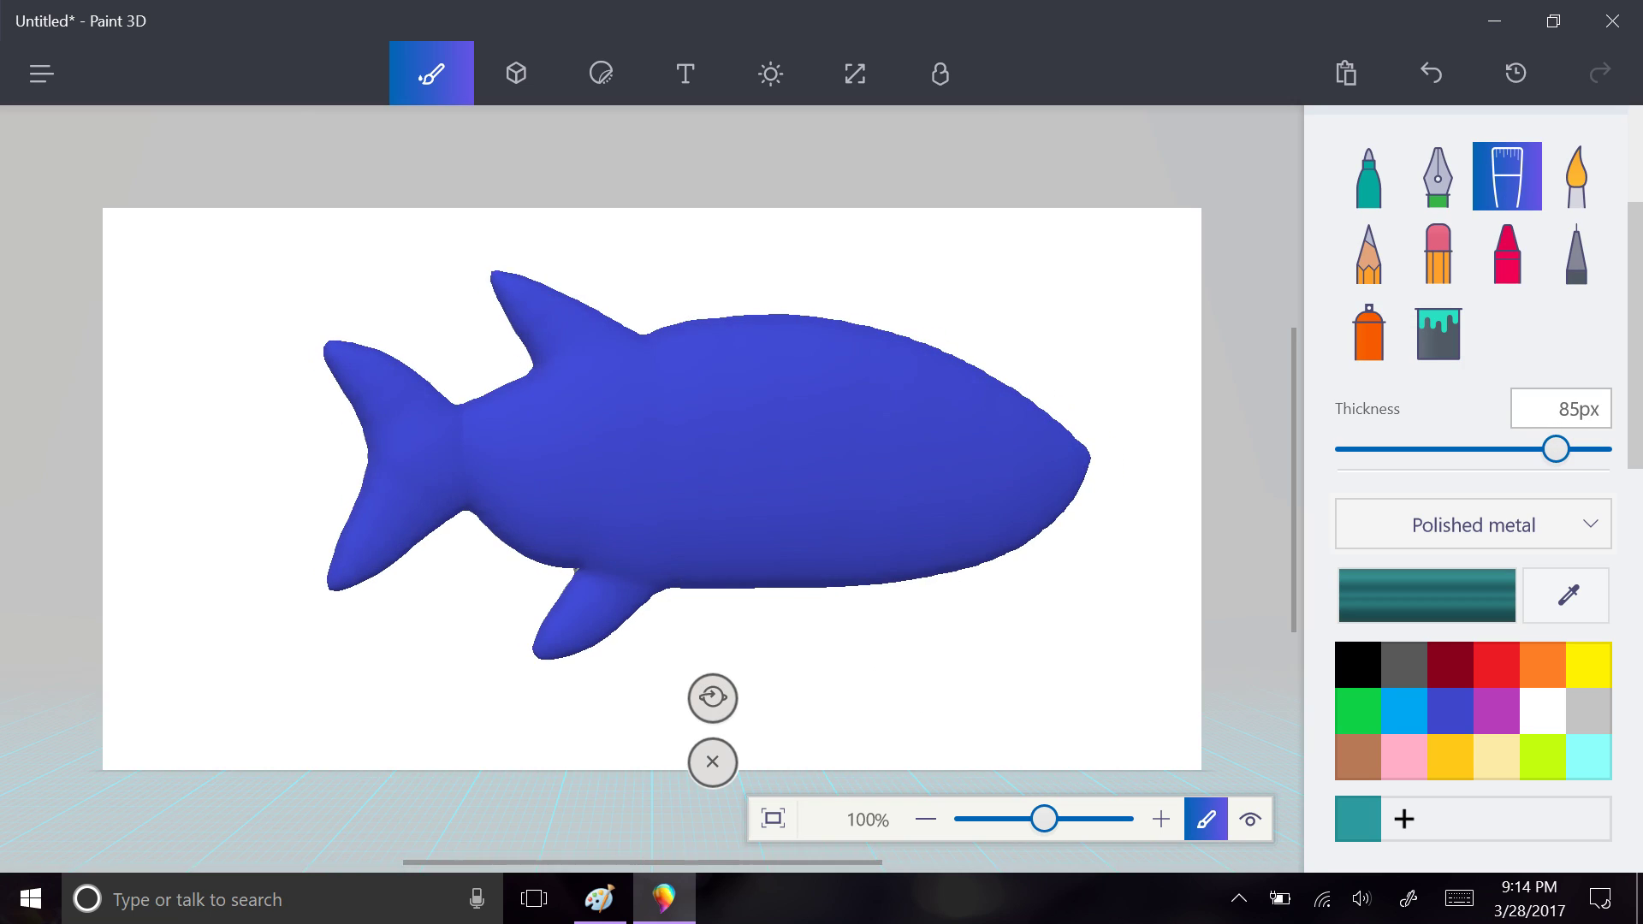
{"action": "left_click_drag", "start_coordinate": [505, 283], "coordinate": [650, 360]}
{"action": "mouse_move", "coordinate": [343, 359]}
{"action": "left_mouse_down"}
{"action": "mouse_move", "coordinate": [479, 513]}
{"action": "mouse_move", "coordinate": [1070, 463]}
{"action": "mouse_move", "coordinate": [599, 377]}
{"action": "mouse_move", "coordinate": [770, 513]}
{"action": "mouse_move", "coordinate": [1027, 513]}
{"action": "left_mouse_up"}
{"action": "left_click_drag", "start_coordinate": [556, 633], "coordinate": [616, 599]}
Stamp an eye sticker onto the fish's head.
{"action": "left_click_drag", "start_coordinate": [713, 697], "coordinate": [855, 697]}
{"action": "left_click", "coordinate": [601, 72]}
{"action": "left_click", "coordinate": [1364, 750]}
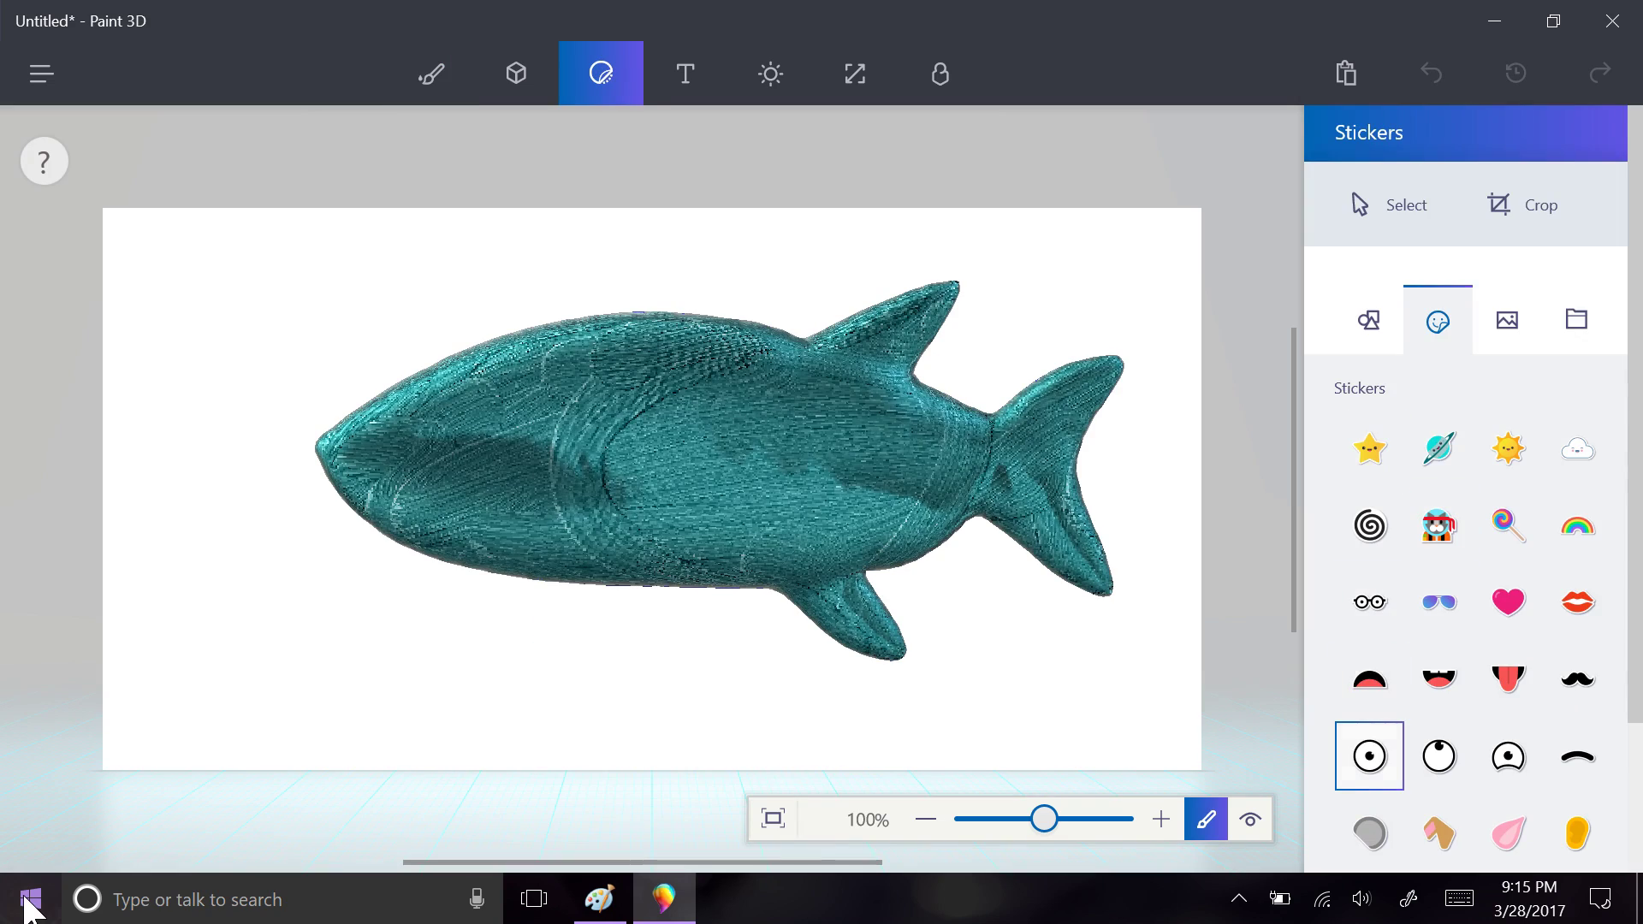
{"action": "left_click_drag", "start_coordinate": [891, 477], "coordinate": [994, 576]}
{"action": "left_click_drag", "start_coordinate": [941, 526], "coordinate": [479, 451]}
{"action": "left_click", "coordinate": [574, 451]}
Turn the fish and place a second eye on the other side's head.
{"action": "left_click_drag", "start_coordinate": [722, 703], "coordinate": [856, 703]}
{"action": "left_click_drag", "start_coordinate": [479, 452], "coordinate": [954, 430]}
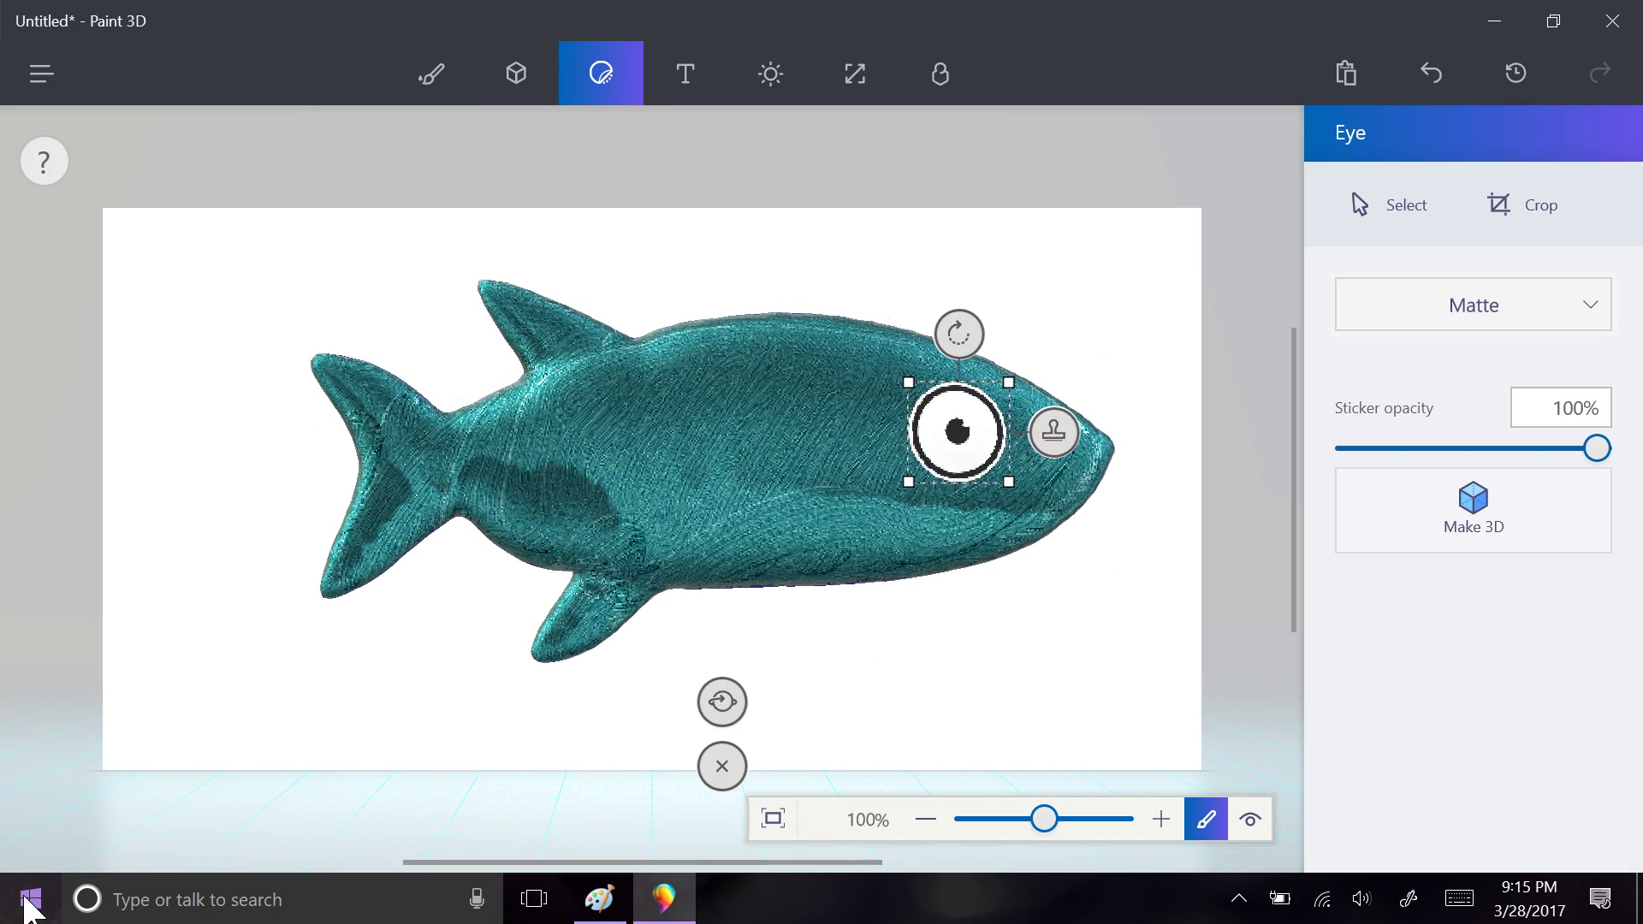
{"action": "mouse_move", "coordinate": [723, 698]}
{"action": "left_mouse_down"}
{"action": "mouse_move", "coordinate": [742, 690]}
{"action": "mouse_move", "coordinate": [676, 691]}
{"action": "mouse_move", "coordinate": [736, 692]}
{"action": "mouse_move", "coordinate": [721, 730]}
{"action": "left_mouse_up"}
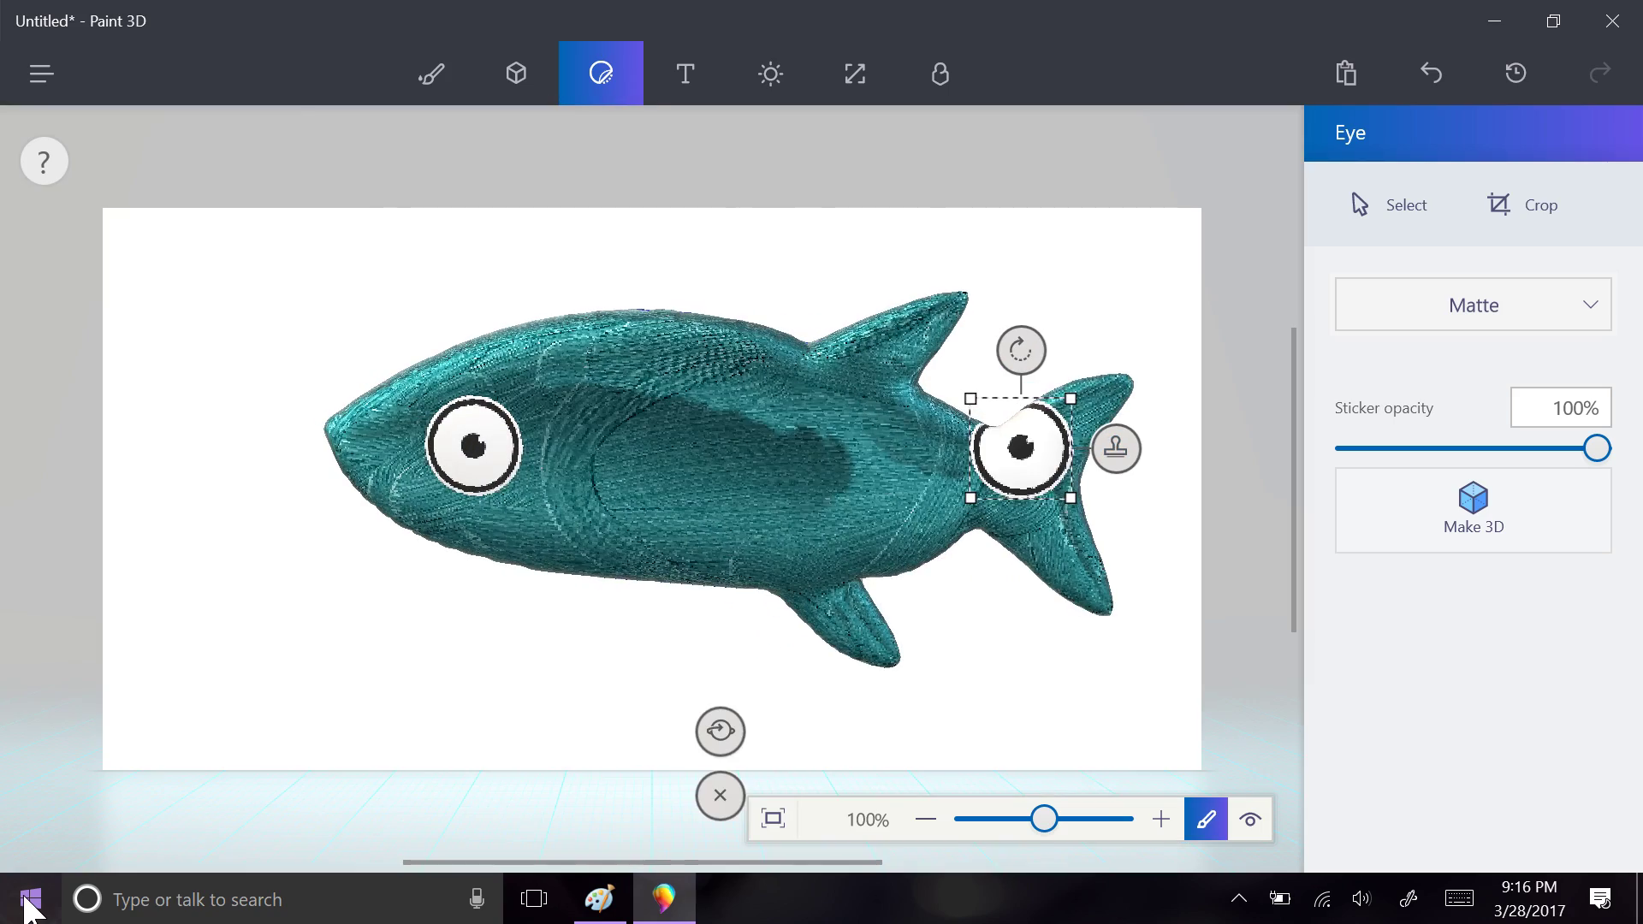